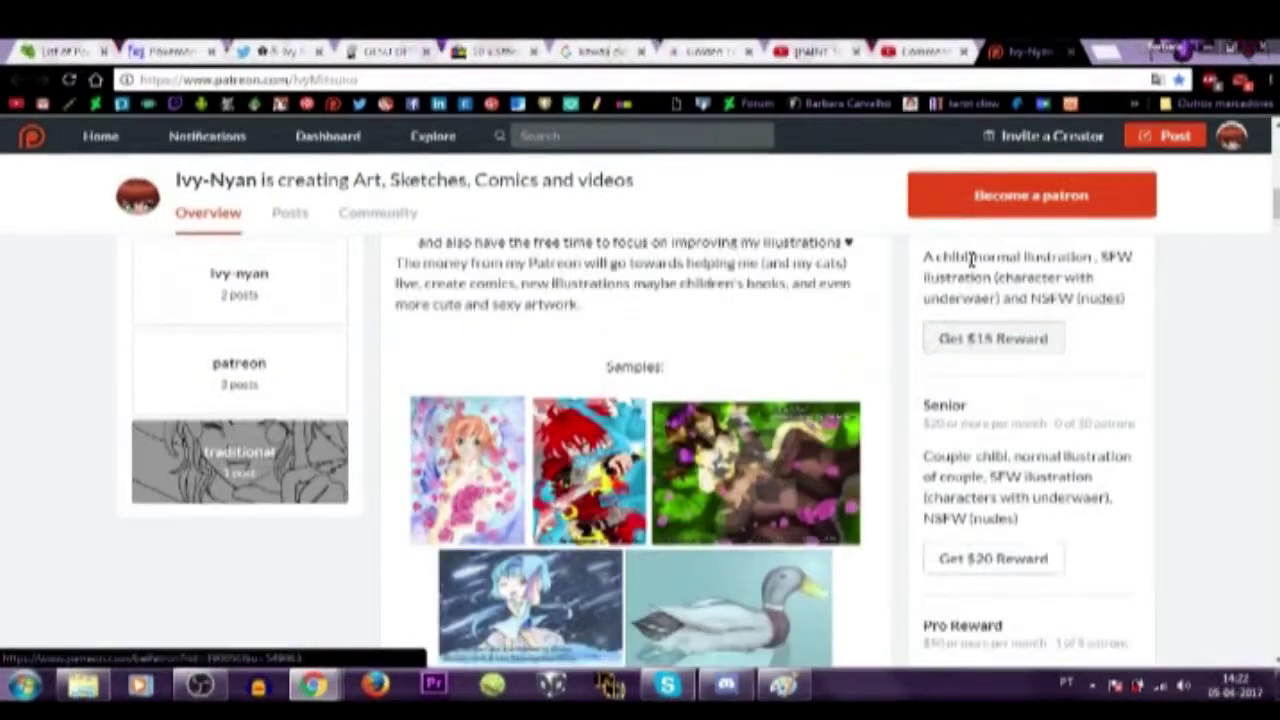
{"action": "scroll", "coordinate": [970, 265], "scroll_direction": "up", "scroll_amount": 5}
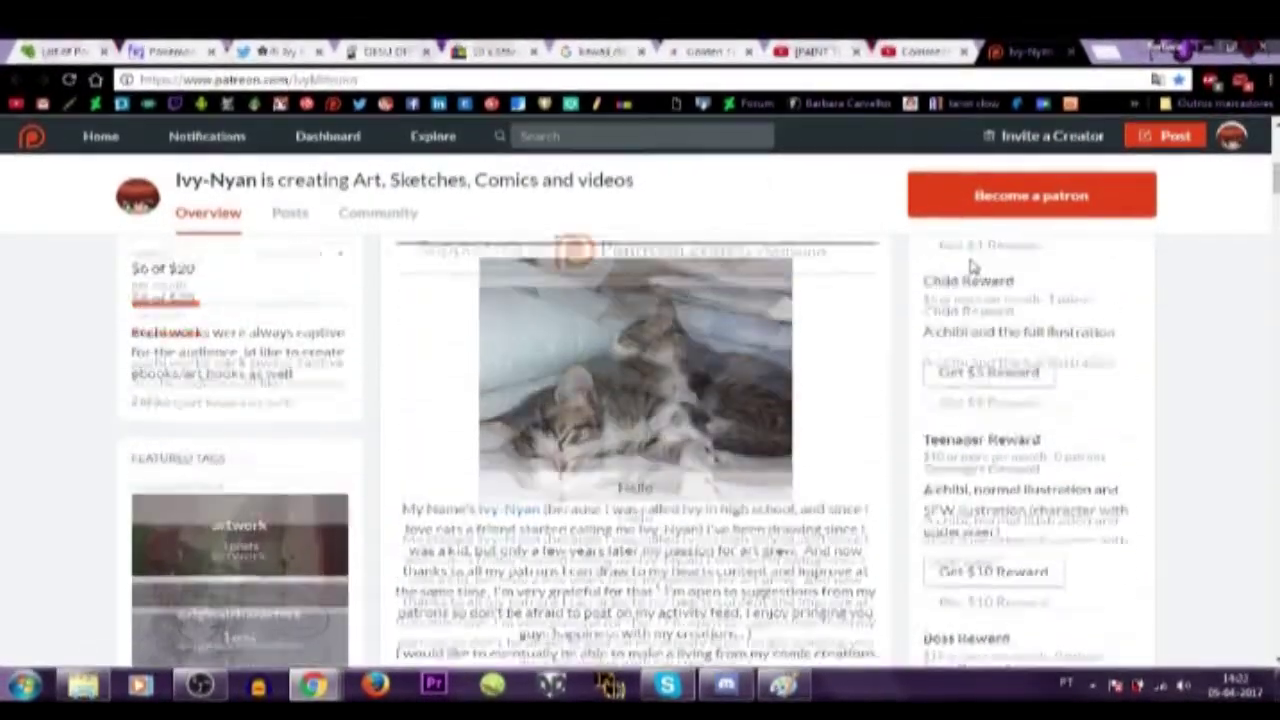
{"action": "scroll", "coordinate": [970, 265], "scroll_direction": "up", "scroll_amount": 3}
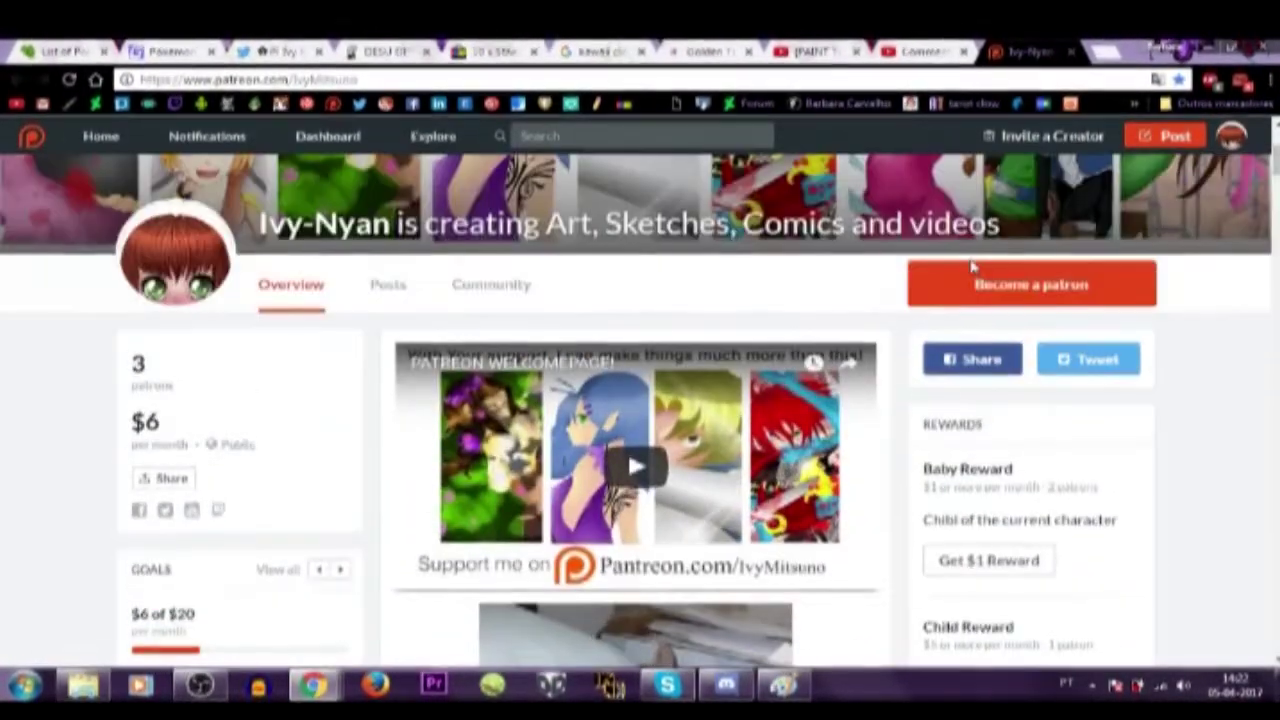
{"action": "scroll", "coordinate": [820, 351], "scroll_direction": "up", "scroll_amount": 4}
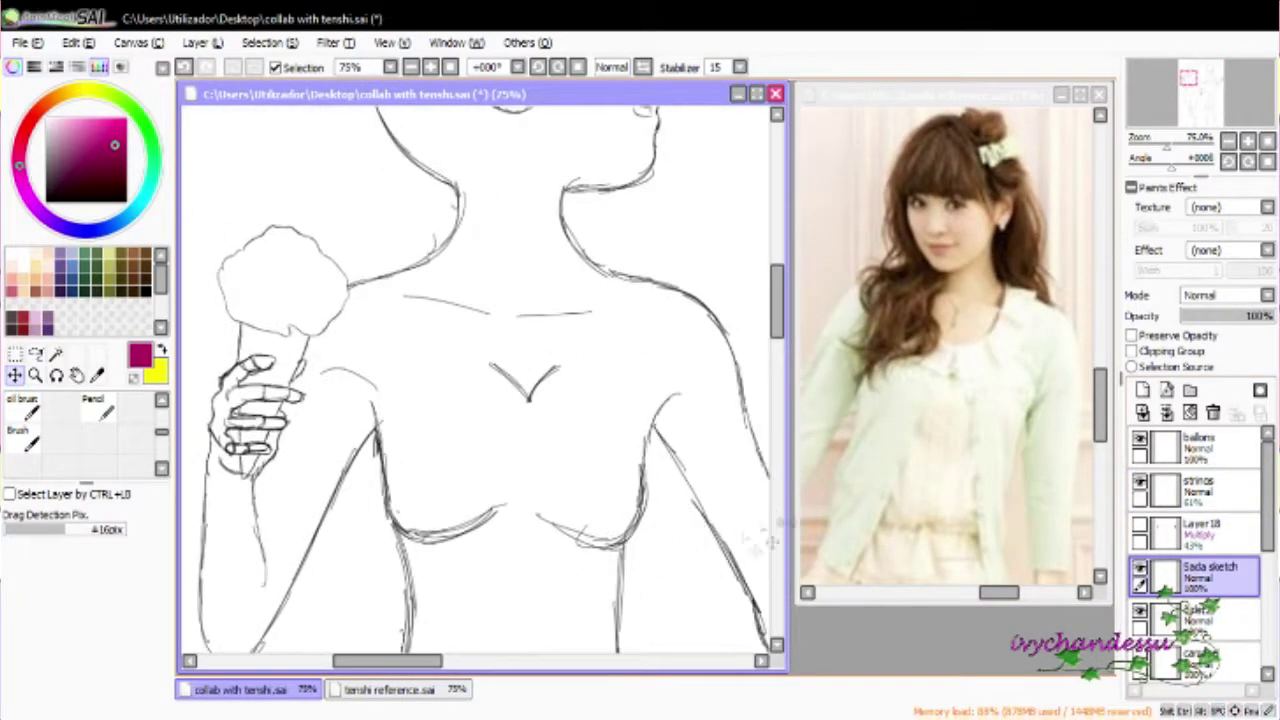
Set the brush to size 1 with a minimum size of 0% and sketch thin fringe strands over the figure's forehead
{"action": "key", "text": "b"}
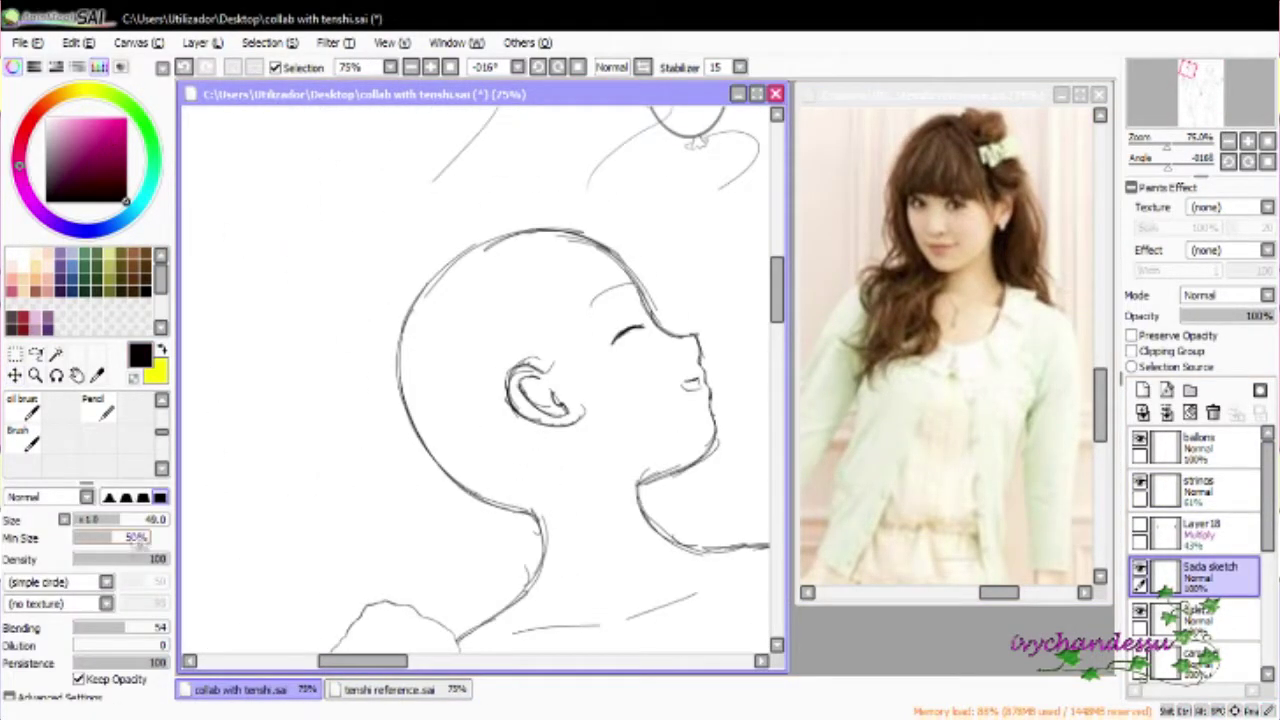
{"action": "left_click_drag", "start_coordinate": [122, 538], "coordinate": [74, 538]}
{"action": "left_click_drag", "start_coordinate": [572, 185], "coordinate": [586, 234]}
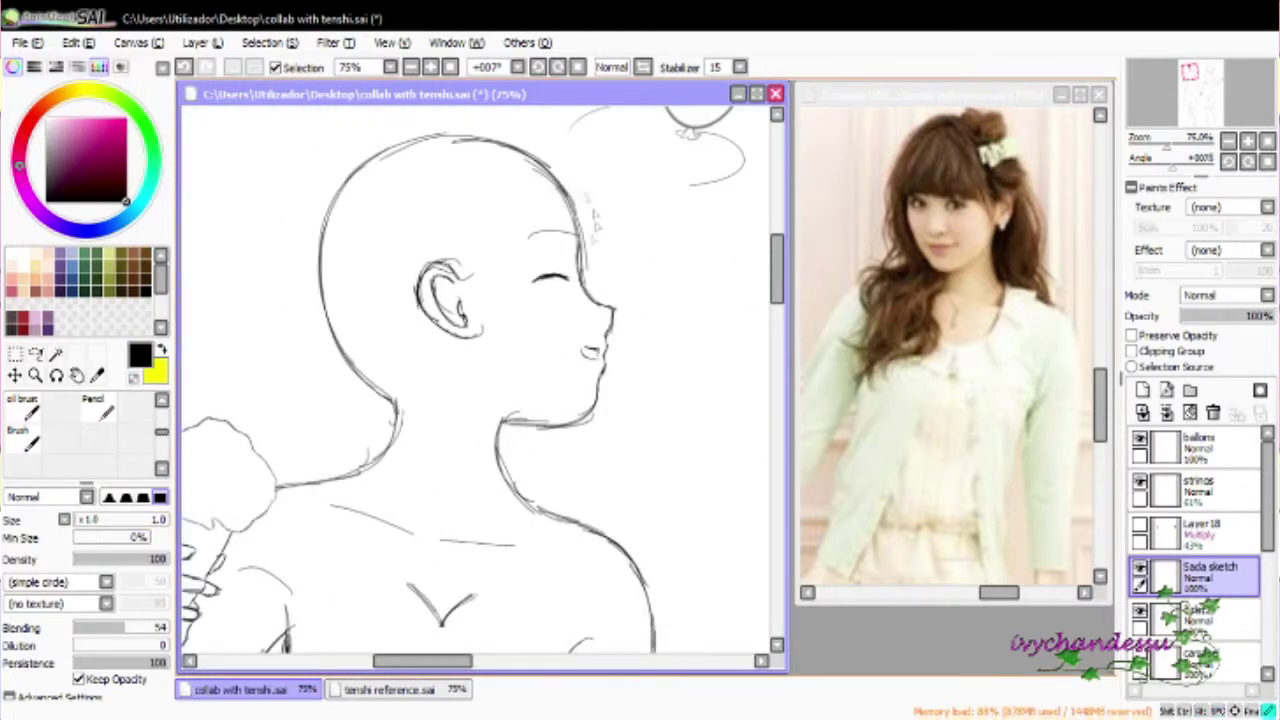
{"action": "left_click_drag", "start_coordinate": [566, 184], "coordinate": [540, 290]}
{"action": "key", "text": "ctrl+z"}
{"action": "left_click_drag", "start_coordinate": [508, 206], "coordinate": [540, 390]}
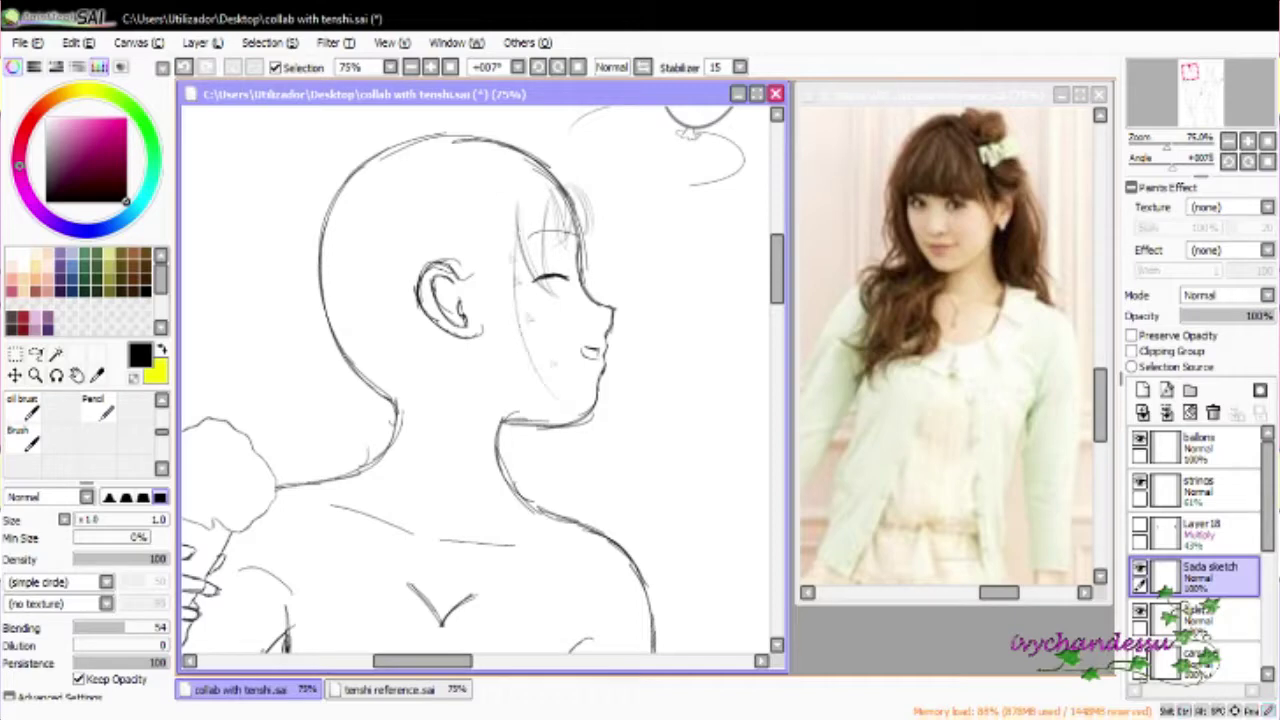
Sketch long face-framing hair locks running from the forehead past the ear down to the neck
{"action": "key", "text": "ctrl+z"}
{"action": "mouse_move", "coordinate": [520, 250]}
{"action": "left_mouse_down"}
{"action": "mouse_move", "coordinate": [578, 456]}
{"action": "mouse_move", "coordinate": [540, 418]}
{"action": "mouse_move", "coordinate": [572, 452]}
{"action": "left_mouse_up"}
{"action": "key", "text": "ctrl+z"}
{"action": "left_click_drag", "start_coordinate": [472, 338], "coordinate": [478, 350]}
{"action": "left_click_drag", "start_coordinate": [456, 236], "coordinate": [530, 400]}
{"action": "left_click_drag", "start_coordinate": [480, 300], "coordinate": [588, 470]}
Sketch loose hair strands falling from the crown behind the head down to the back shoulder
{"action": "mouse_move", "coordinate": [600, 300]}
{"action": "left_mouse_down"}
{"action": "mouse_move", "coordinate": [570, 350]}
{"action": "mouse_move", "coordinate": [430, 480]}
{"action": "mouse_move", "coordinate": [450, 250]}
{"action": "left_mouse_up"}
{"action": "mouse_move", "coordinate": [320, 335]}
{"action": "left_mouse_down"}
{"action": "mouse_move", "coordinate": [353, 513]}
{"action": "mouse_move", "coordinate": [400, 540]}
{"action": "left_mouse_up"}
{"action": "left_click_drag", "start_coordinate": [450, 400], "coordinate": [500, 380]}
{"action": "left_click_drag", "start_coordinate": [250, 275], "coordinate": [252, 358]}
{"action": "mouse_move", "coordinate": [252, 245]}
{"action": "left_mouse_down"}
{"action": "mouse_move", "coordinate": [242, 410]}
{"action": "mouse_move", "coordinate": [290, 540]}
{"action": "left_mouse_up"}
{"action": "mouse_move", "coordinate": [280, 390]}
{"action": "left_mouse_down"}
{"action": "mouse_move", "coordinate": [302, 505]}
{"action": "mouse_move", "coordinate": [350, 534]}
{"action": "left_mouse_up"}
{"action": "left_click_drag", "start_coordinate": [450, 400], "coordinate": [395, 280]}
{"action": "left_click_drag", "start_coordinate": [298, 428], "coordinate": [344, 448]}
{"action": "left_click_drag", "start_coordinate": [360, 448], "coordinate": [400, 482]}
Sketch long hair strands running from behind the ear across the neck, shoulder and chest
{"action": "left_click_drag", "start_coordinate": [400, 300], "coordinate": [470, 395]}
{"action": "left_click_drag", "start_coordinate": [360, 270], "coordinate": [545, 490]}
{"action": "left_click_drag", "start_coordinate": [540, 440], "coordinate": [595, 555]}
{"action": "left_click_drag", "start_coordinate": [320, 300], "coordinate": [440, 450]}
{"action": "mouse_move", "coordinate": [370, 390]}
{"action": "left_mouse_down"}
{"action": "mouse_move", "coordinate": [545, 495]}
{"action": "mouse_move", "coordinate": [600, 548]}
{"action": "left_mouse_up"}
{"action": "left_click_drag", "start_coordinate": [412, 460], "coordinate": [526, 558]}
{"action": "left_click_drag", "start_coordinate": [464, 420], "coordinate": [590, 494]}
Sketch windblown hair strands sweeping out from under the chin past the front shoulder
{"action": "left_click_drag", "start_coordinate": [480, 300], "coordinate": [395, 340]}
{"action": "mouse_move", "coordinate": [472, 244]}
{"action": "left_mouse_down"}
{"action": "mouse_move", "coordinate": [460, 284]}
{"action": "mouse_move", "coordinate": [600, 448]}
{"action": "left_mouse_up"}
{"action": "mouse_move", "coordinate": [522, 386]}
{"action": "left_mouse_down"}
{"action": "mouse_move", "coordinate": [670, 460]}
{"action": "mouse_move", "coordinate": [690, 452]}
{"action": "left_mouse_up"}
{"action": "mouse_move", "coordinate": [640, 420]}
{"action": "left_mouse_down"}
{"action": "mouse_move", "coordinate": [543, 408]}
{"action": "mouse_move", "coordinate": [690, 482]}
{"action": "left_mouse_up"}
{"action": "left_click_drag", "start_coordinate": [548, 418], "coordinate": [612, 570]}
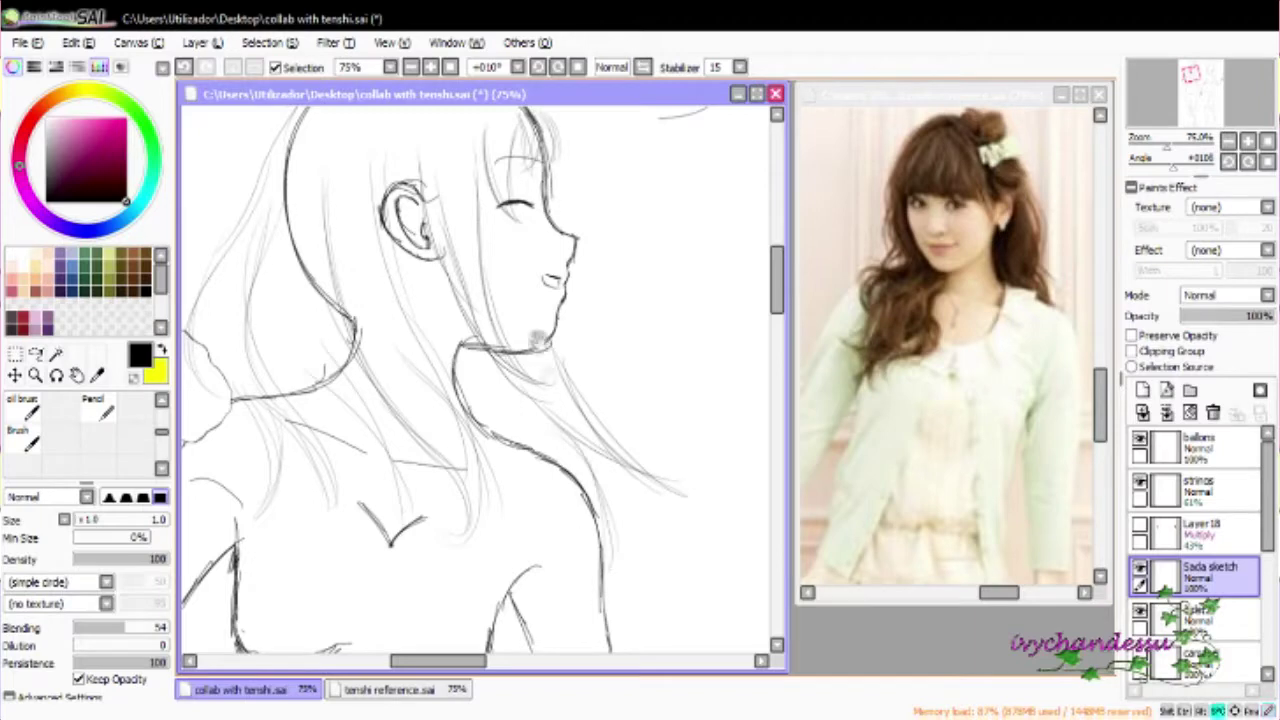
Sketch a wavy ruffled collar around the neckline and add short fold lines inside it
{"action": "left_click_drag", "start_coordinate": [630, 333], "coordinate": [605, 378]}
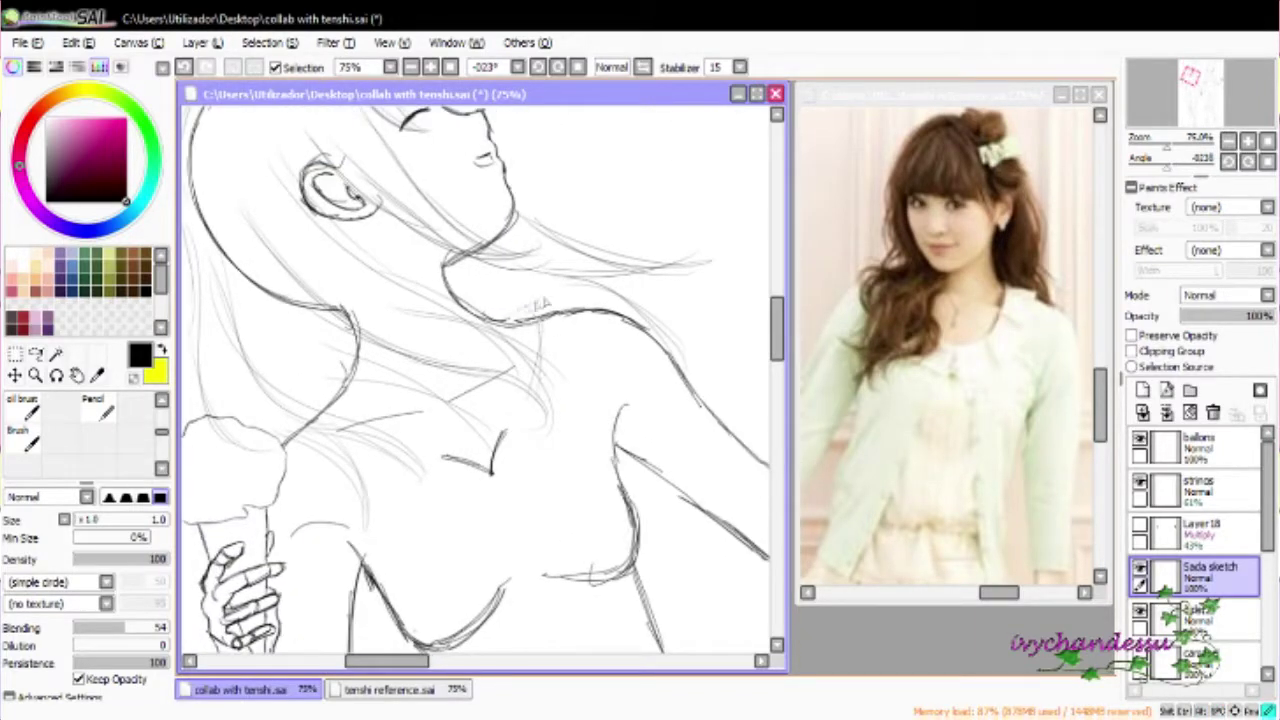
{"action": "left_click_drag", "start_coordinate": [532, 358], "coordinate": [505, 468]}
{"action": "left_click_drag", "start_coordinate": [526, 390], "coordinate": [452, 448]}
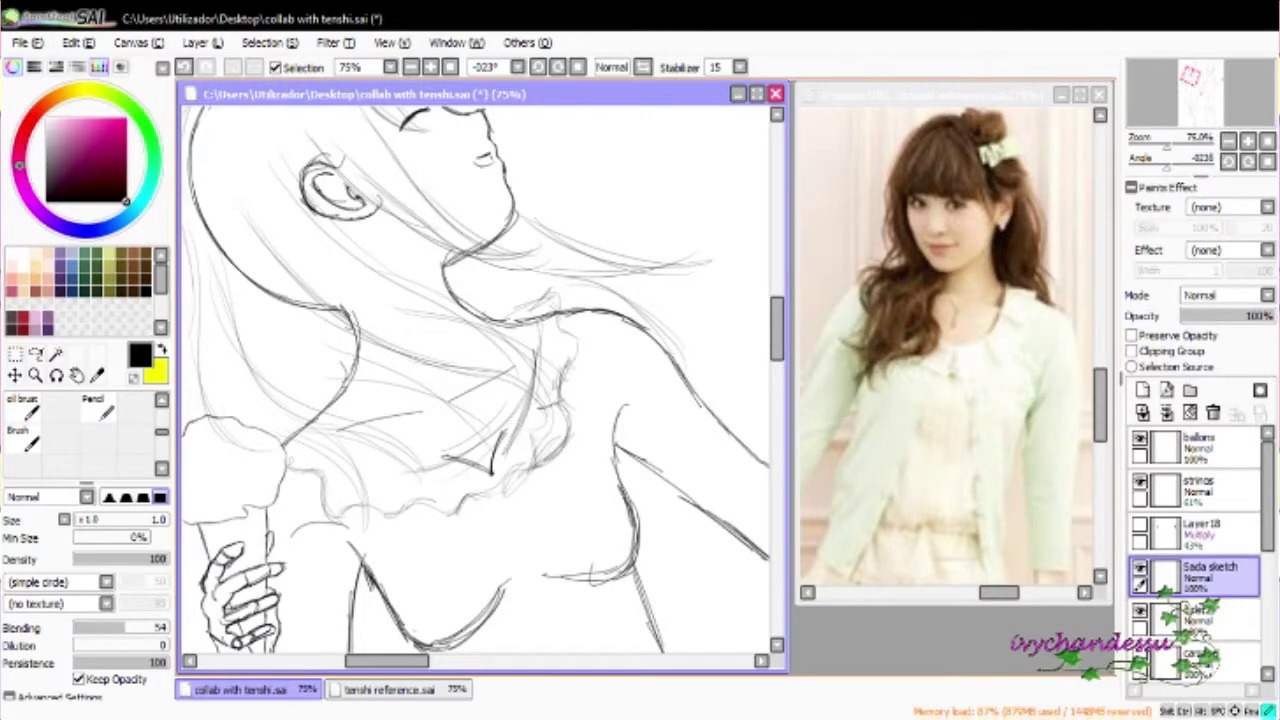
{"action": "left_click_drag", "start_coordinate": [545, 310], "coordinate": [585, 345]}
{"action": "left_click_drag", "start_coordinate": [415, 485], "coordinate": [445, 450]}
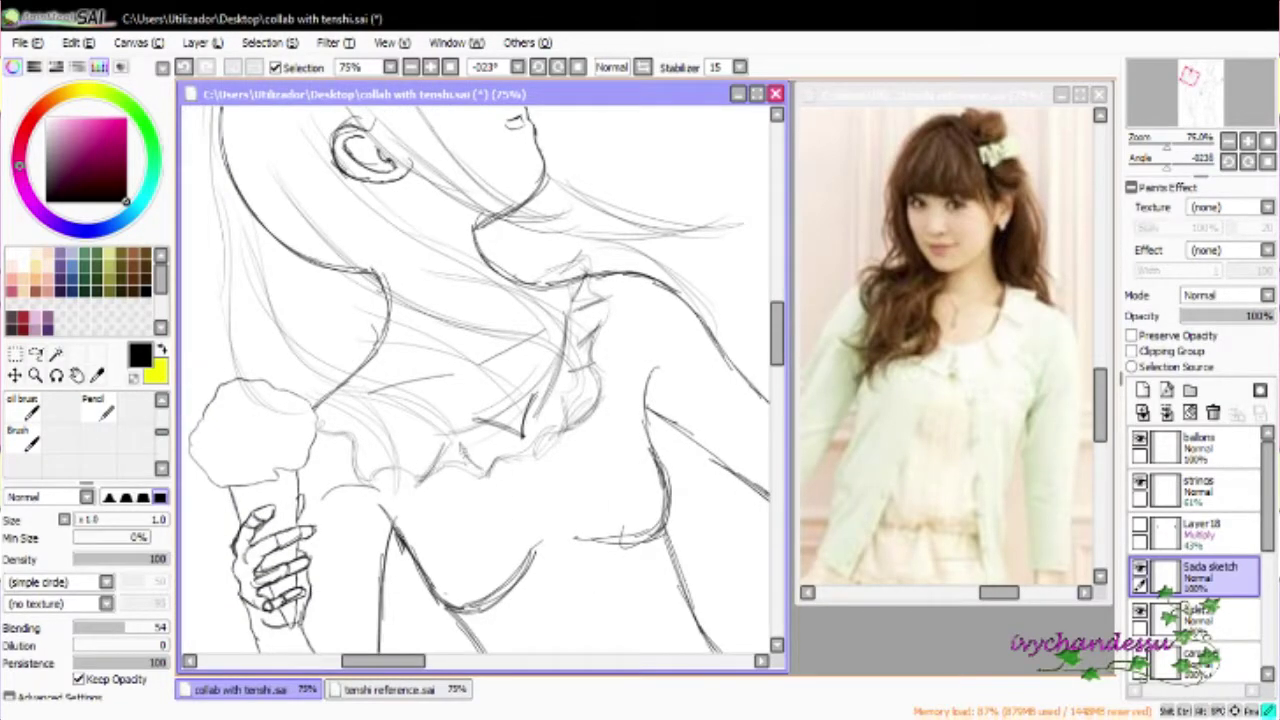
Sketch the open cardigan's front edges from the collar to the waist, with its loose hem on both sides
{"action": "mouse_move", "coordinate": [520, 460]}
{"action": "left_mouse_down"}
{"action": "mouse_move", "coordinate": [450, 345]}
{"action": "mouse_move", "coordinate": [449, 399]}
{"action": "mouse_move", "coordinate": [650, 595]}
{"action": "left_mouse_up"}
{"action": "left_click_drag", "start_coordinate": [445, 513], "coordinate": [545, 343]}
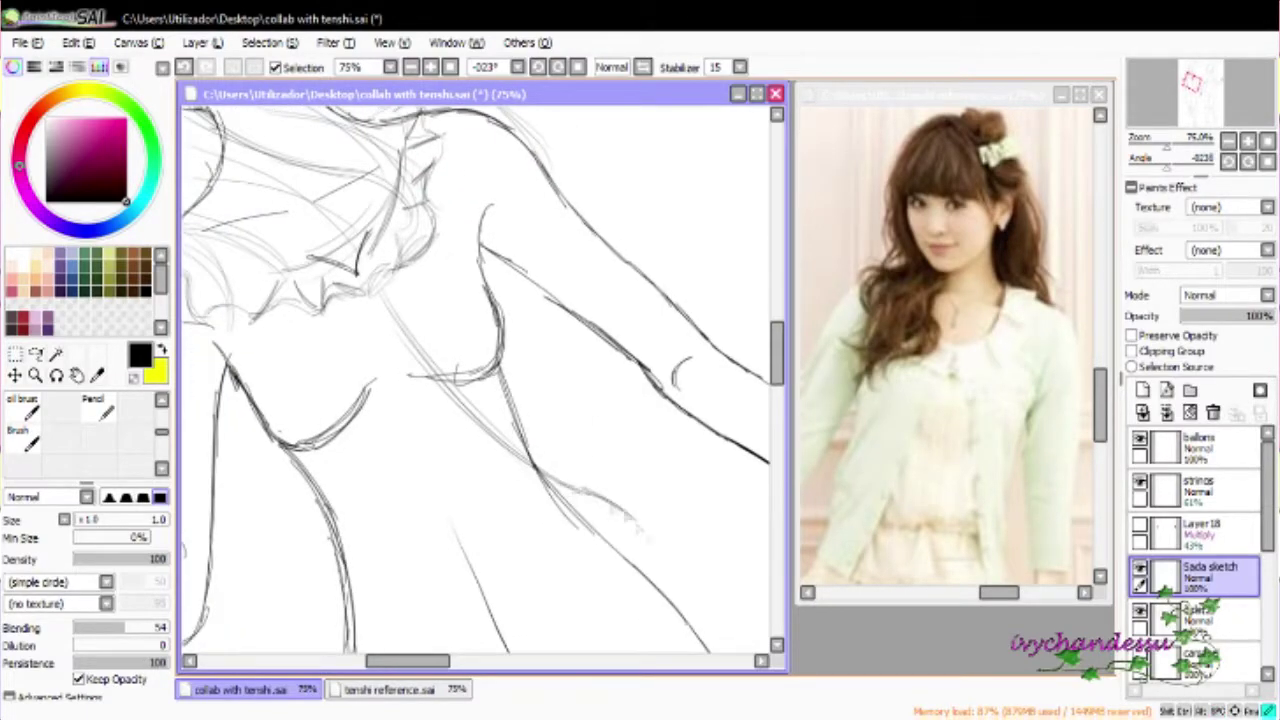
{"action": "left_click_drag", "start_coordinate": [532, 262], "coordinate": [546, 448]}
{"action": "mouse_move", "coordinate": [500, 400]}
{"action": "left_mouse_down"}
{"action": "mouse_move", "coordinate": [549, 522]}
{"action": "mouse_move", "coordinate": [555, 395]}
{"action": "left_mouse_up"}
{"action": "left_click_drag", "start_coordinate": [430, 346], "coordinate": [472, 440]}
{"action": "left_click_drag", "start_coordinate": [450, 318], "coordinate": [490, 510]}
{"action": "mouse_move", "coordinate": [490, 510]}
{"action": "left_mouse_down"}
{"action": "mouse_move", "coordinate": [565, 400]}
{"action": "mouse_move", "coordinate": [515, 490]}
{"action": "mouse_move", "coordinate": [640, 462]}
{"action": "left_mouse_up"}
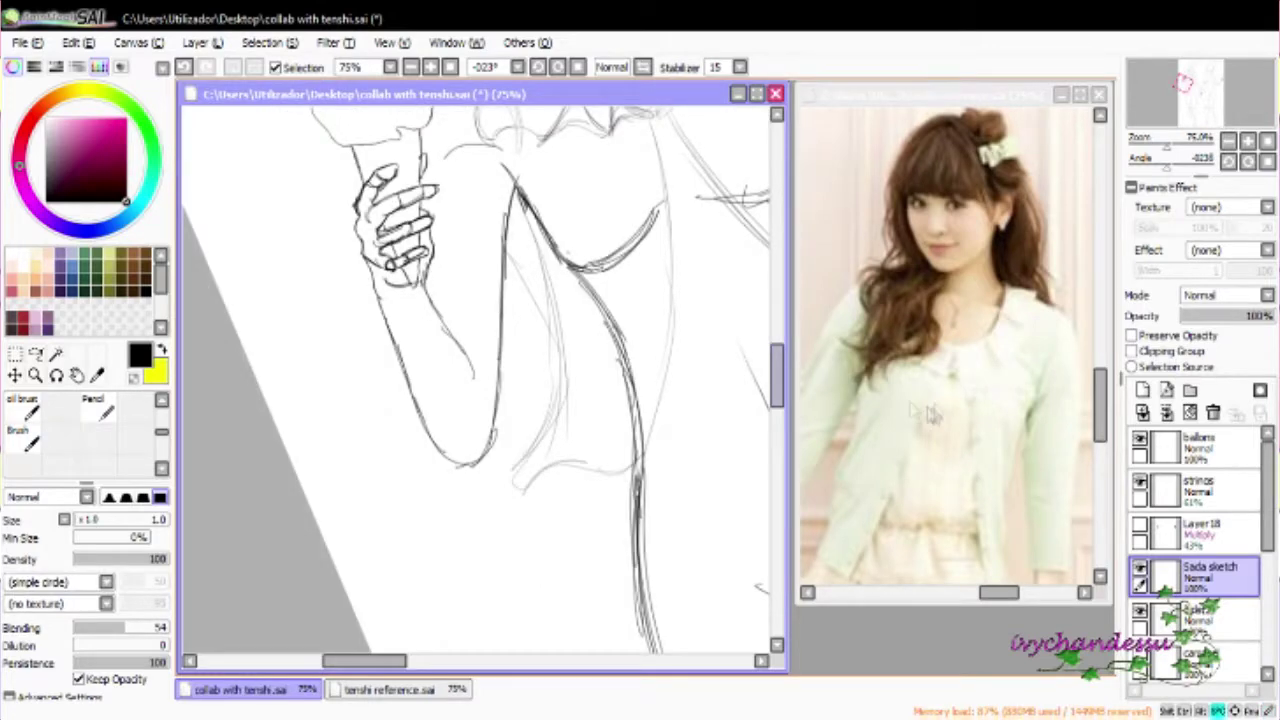
Sketch the cardigan's sleeve cuff across the forearm holding the ice cream and save the drawing
{"action": "key", "text": "ctrl+Tab"}
{"action": "key", "text": "ctrl+Tab"}
{"action": "mouse_move", "coordinate": [404, 366]}
{"action": "left_mouse_down"}
{"action": "mouse_move", "coordinate": [459, 335]}
{"action": "mouse_move", "coordinate": [410, 386]}
{"action": "left_mouse_up"}
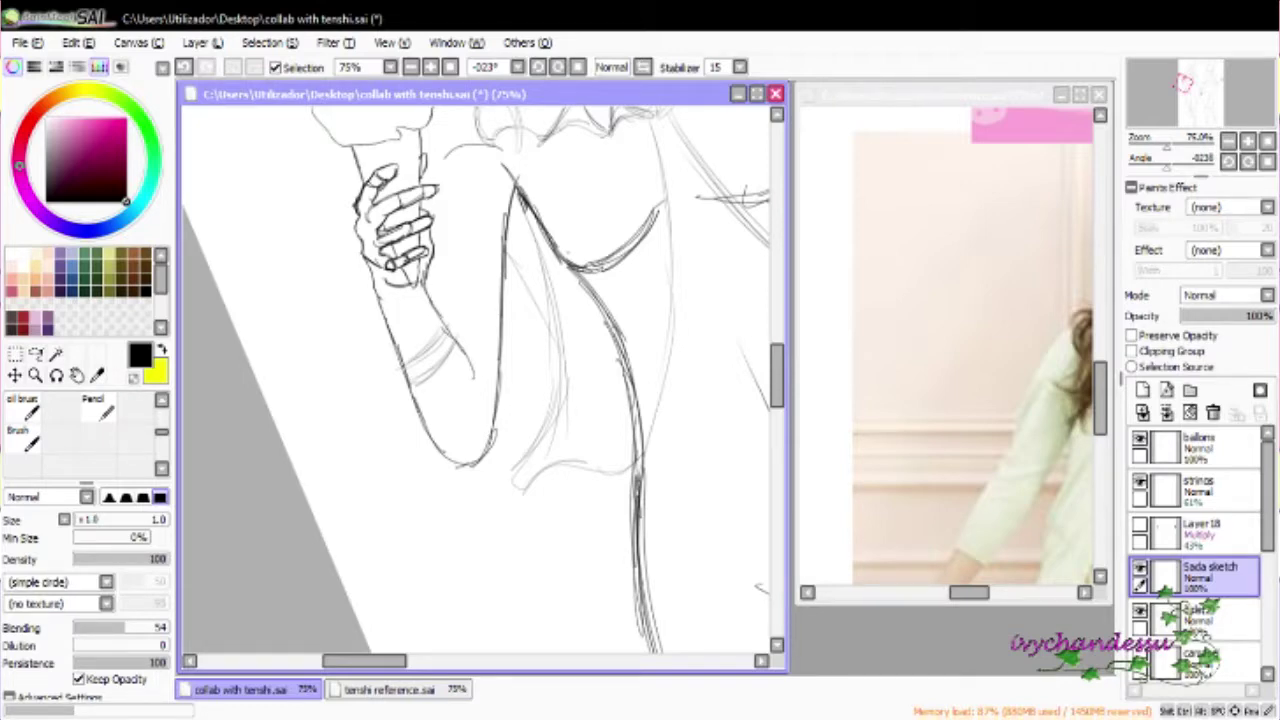
{"action": "key", "text": "ctrl+s"}
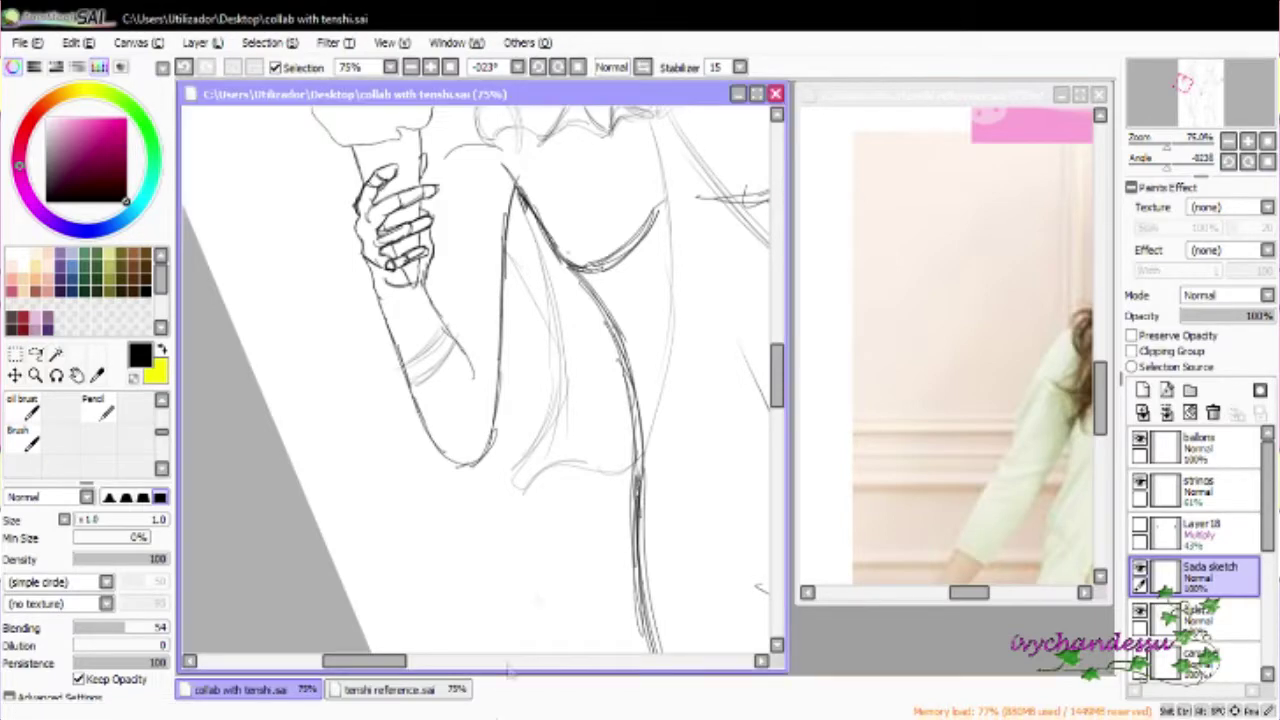
Move the reference photo to the dress and sketch a gathered waistline across the torso
{"action": "left_click_drag", "start_coordinate": [700, 386], "coordinate": [320, 400]}
{"action": "left_click_drag", "start_coordinate": [1085, 560], "coordinate": [1020, 392]}
{"action": "left_click_drag", "start_coordinate": [560, 300], "coordinate": [407, 519]}
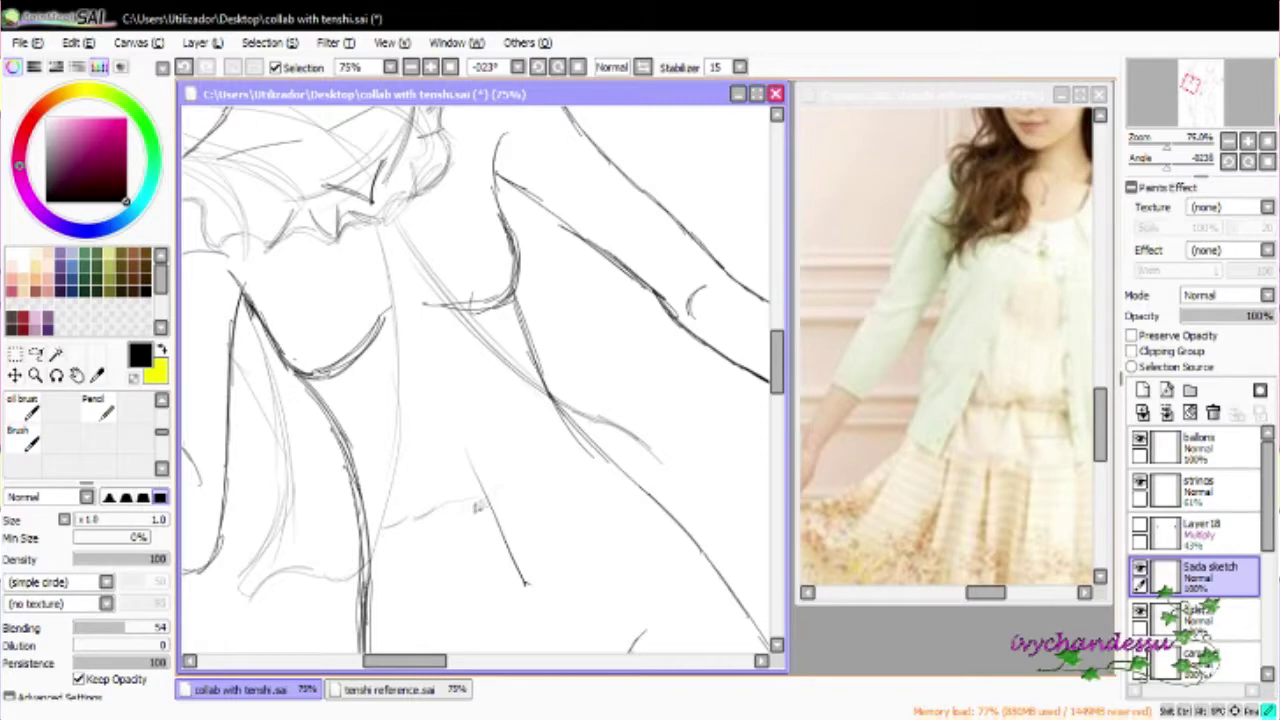
{"action": "left_click_drag", "start_coordinate": [380, 537], "coordinate": [550, 444]}
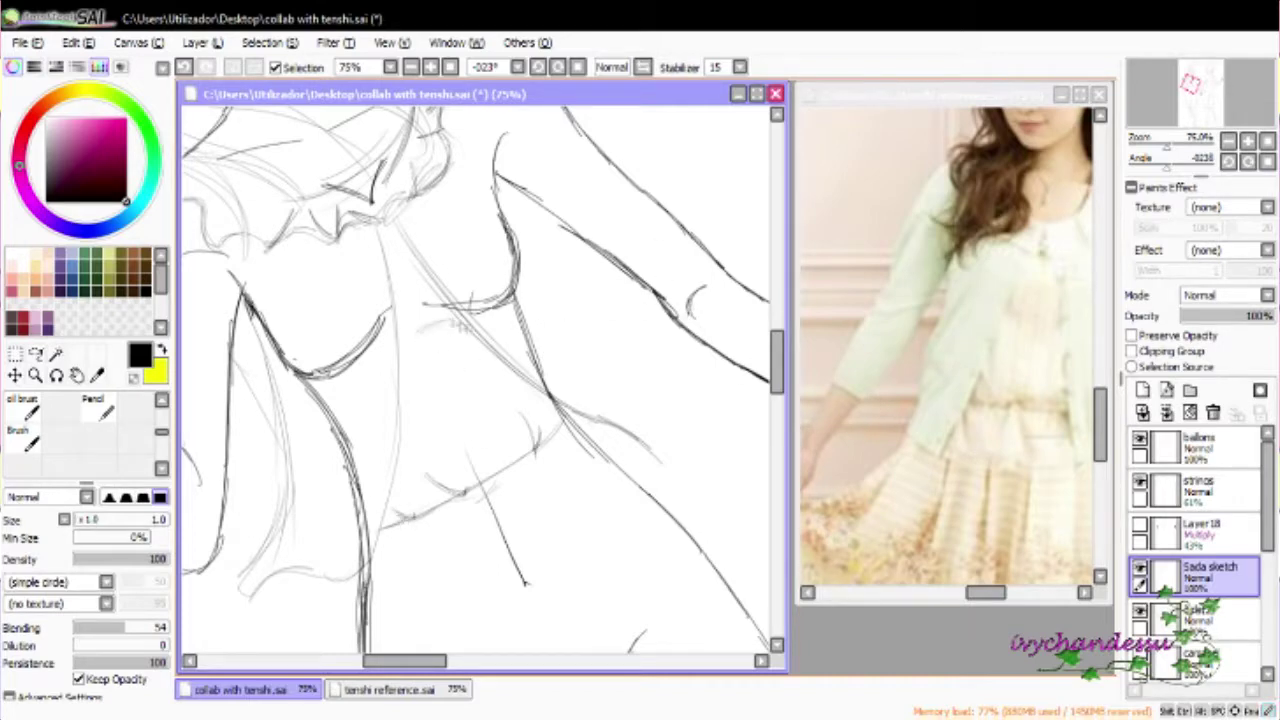
Sketch the top's lower hem across the hips, with bold side edges and short gather folds
{"action": "left_click_drag", "start_coordinate": [458, 340], "coordinate": [363, 143]}
{"action": "left_click_drag", "start_coordinate": [262, 414], "coordinate": [256, 532]}
{"action": "left_click_drag", "start_coordinate": [268, 368], "coordinate": [256, 550]}
{"action": "mouse_move", "coordinate": [264, 412]}
{"action": "left_mouse_down"}
{"action": "mouse_move", "coordinate": [250, 550]}
{"action": "mouse_move", "coordinate": [598, 378]}
{"action": "left_mouse_up"}
{"action": "left_click_drag", "start_coordinate": [465, 210], "coordinate": [525, 250]}
{"action": "key", "text": "ctrl+z"}
{"action": "mouse_move", "coordinate": [464, 216]}
{"action": "left_mouse_down"}
{"action": "mouse_move", "coordinate": [598, 322]}
{"action": "mouse_move", "coordinate": [605, 375]}
{"action": "left_mouse_up"}
{"action": "left_click_drag", "start_coordinate": [304, 452], "coordinate": [350, 500]}
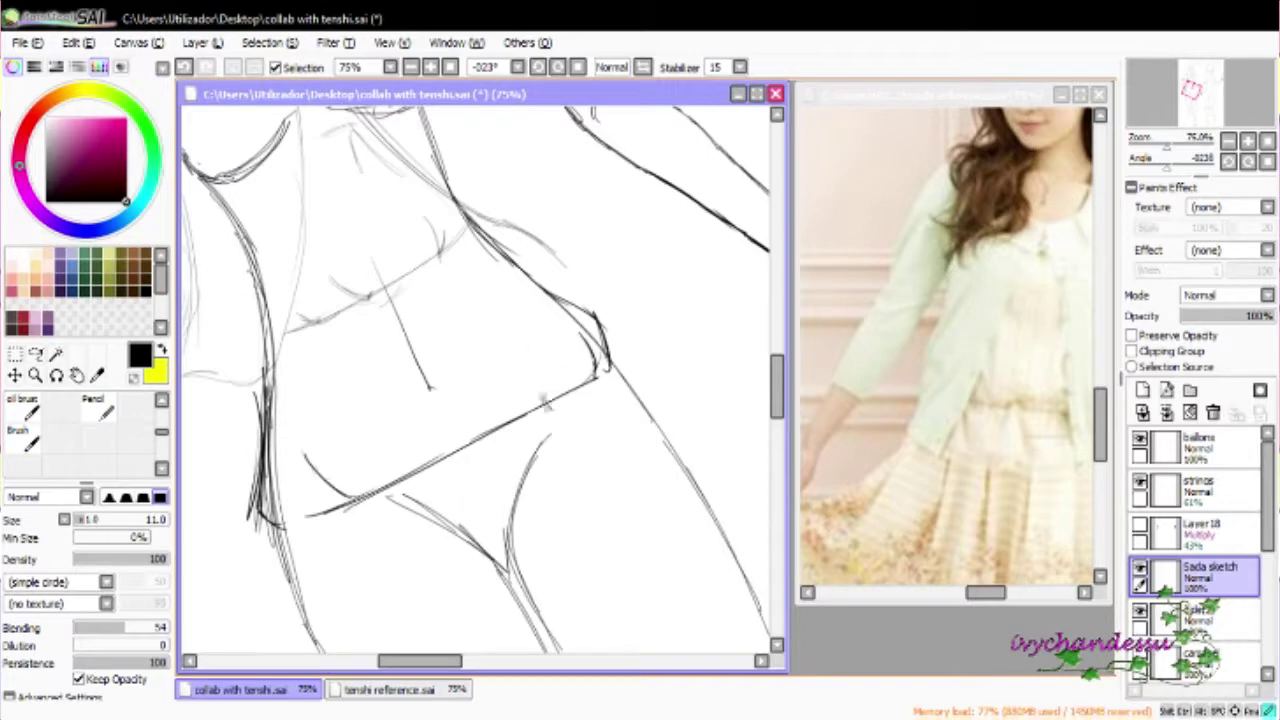
{"action": "left_click_drag", "start_coordinate": [400, 400], "coordinate": [500, 210]}
{"action": "key", "text": "ctrl+z"}
Sketch a wide, full skirt outline around the legs from the hip hem down to the knees
{"action": "left_click_drag", "start_coordinate": [360, 330], "coordinate": [395, 650]}
{"action": "left_click_drag", "start_coordinate": [380, 360], "coordinate": [412, 652]}
{"action": "key", "text": "minus"}
{"action": "key", "text": "minus"}
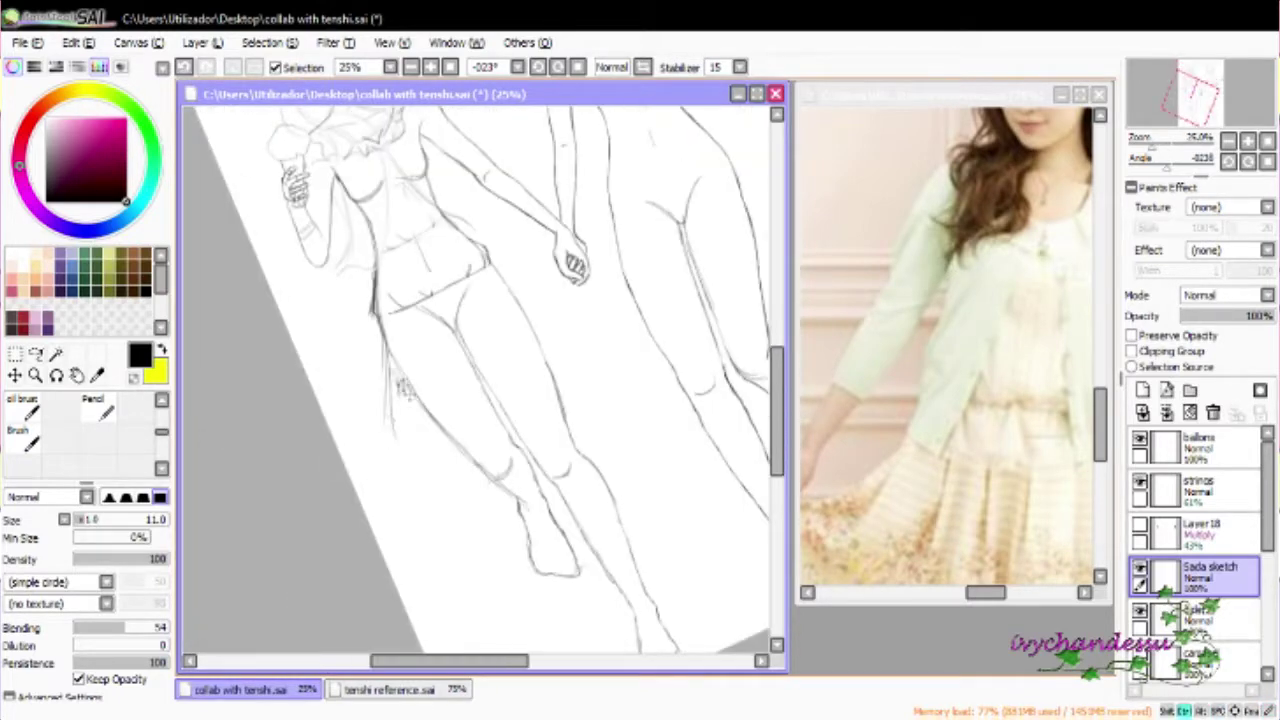
{"action": "mouse_move", "coordinate": [578, 305]}
{"action": "left_mouse_down"}
{"action": "mouse_move", "coordinate": [562, 420]}
{"action": "mouse_move", "coordinate": [485, 478]}
{"action": "left_mouse_up"}
{"action": "left_click_drag", "start_coordinate": [522, 338], "coordinate": [510, 440]}
{"action": "left_click_drag", "start_coordinate": [540, 330], "coordinate": [572, 434]}
{"action": "left_click_drag", "start_coordinate": [460, 300], "coordinate": [450, 408]}
{"action": "scroll", "coordinate": [480, 387], "scroll_direction": "up", "scroll_amount": 3}
{"action": "key", "text": "plus"}
{"action": "key", "text": "plus"}
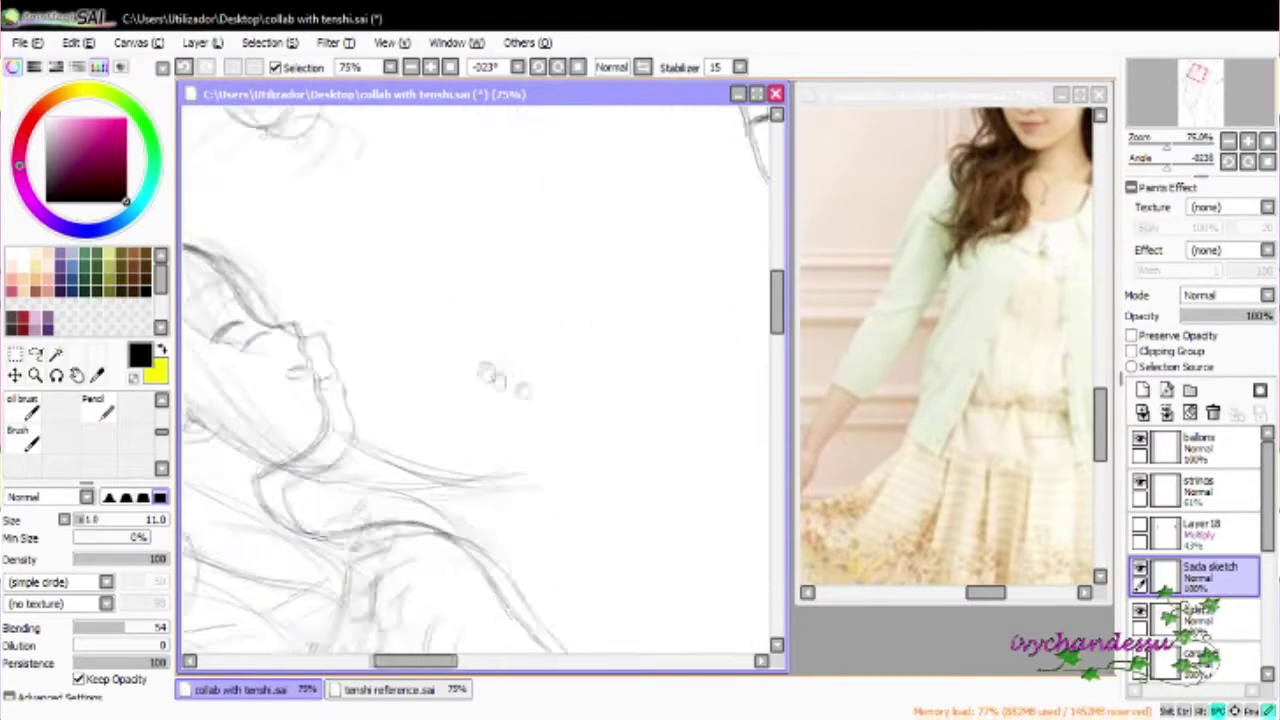
{"action": "left_click_drag", "start_coordinate": [470, 298], "coordinate": [410, 385]}
{"action": "left_click_drag", "start_coordinate": [412, 298], "coordinate": [378, 432]}
{"action": "key", "text": "ctrl+z"}
{"action": "key", "text": "ctrl+z"}
{"action": "key", "text": "ctrl+z"}
Sketch a curved hairband running from the top of the head down behind the ear
{"action": "left_click_drag", "start_coordinate": [488, 296], "coordinate": [412, 360]}
{"action": "left_click_drag", "start_coordinate": [472, 288], "coordinate": [380, 412]}
{"action": "left_click_drag", "start_coordinate": [412, 304], "coordinate": [366, 466]}
{"action": "left_click_drag", "start_coordinate": [460, 300], "coordinate": [396, 460]}
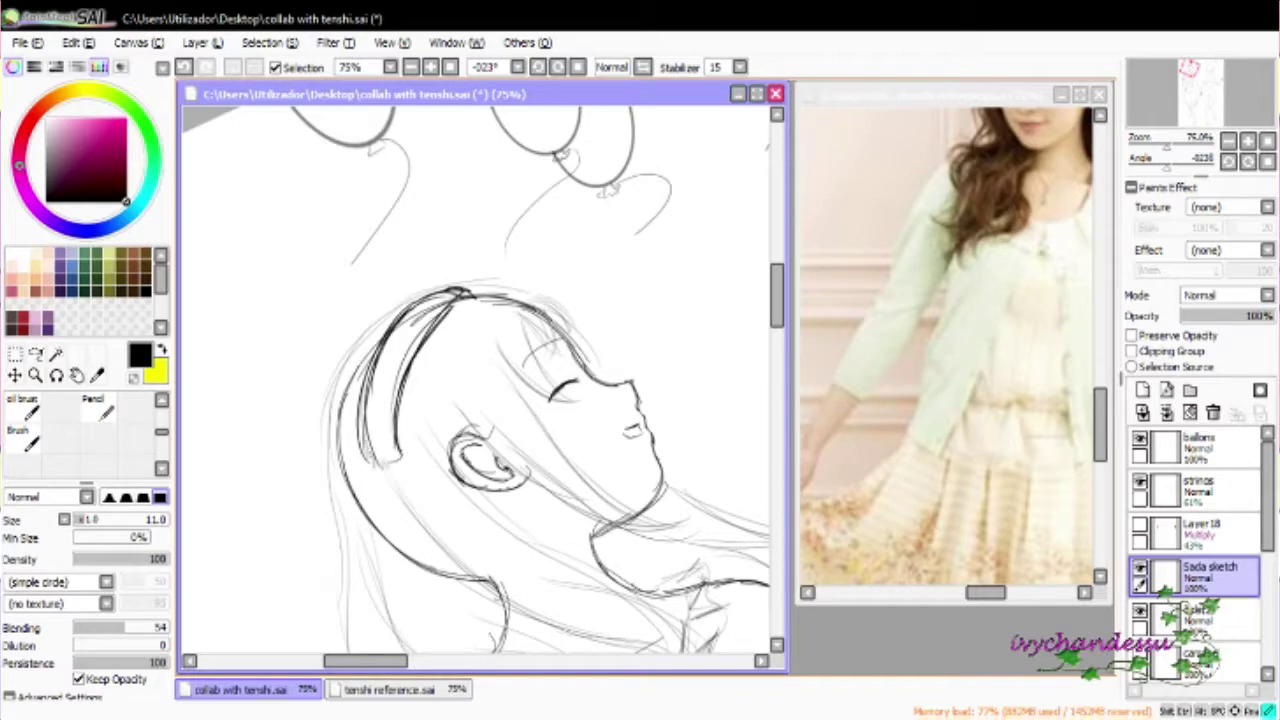
{"action": "left_click_drag", "start_coordinate": [480, 400], "coordinate": [560, 340]}
{"action": "mouse_move", "coordinate": [404, 330]}
{"action": "left_mouse_down"}
{"action": "mouse_move", "coordinate": [456, 378]}
{"action": "mouse_move", "coordinate": [386, 384]}
{"action": "mouse_move", "coordinate": [478, 340]}
{"action": "mouse_move", "coordinate": [414, 426]}
{"action": "left_mouse_up"}
{"action": "key", "text": "ctrl+z"}
{"action": "key", "text": "ctrl+z"}
{"action": "key", "text": "ctrl+z"}
Sketch a small ribbon bow at the hairband's lower end and erase the overlapping line beside it
{"action": "left_click_drag", "start_coordinate": [452, 368], "coordinate": [424, 426]}
{"action": "left_click_drag", "start_coordinate": [462, 368], "coordinate": [462, 460]}
{"action": "left_click_drag", "start_coordinate": [464, 390], "coordinate": [446, 460]}
{"action": "left_click_drag", "start_coordinate": [456, 392], "coordinate": [444, 456]}
{"action": "left_click_drag", "start_coordinate": [452, 374], "coordinate": [620, 286]}
{"action": "key", "text": "e"}
{"action": "mouse_move", "coordinate": [476, 326]}
{"action": "left_mouse_down"}
{"action": "mouse_move", "coordinate": [598, 272]}
{"action": "mouse_move", "coordinate": [440, 368]}
{"action": "left_mouse_up"}
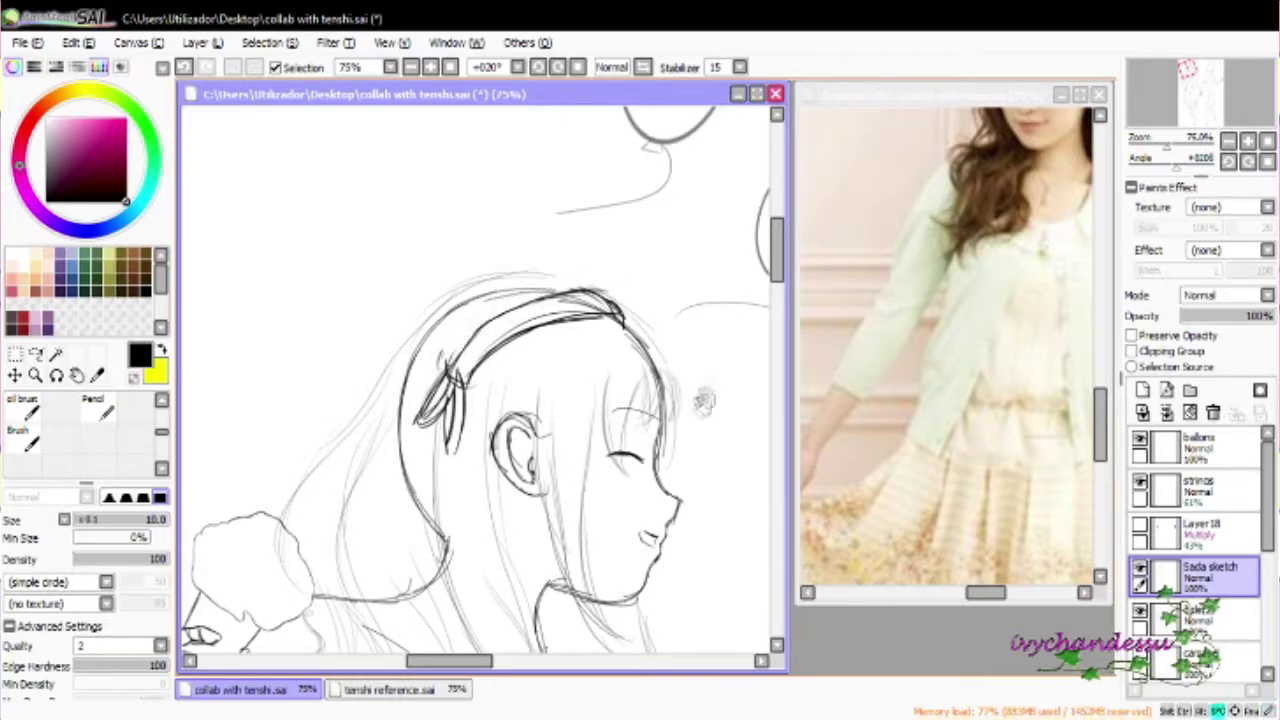
Draw a darker outline for the long hair behind the head and a curved neckline inside the ruffled collar
{"action": "key", "text": "Delete"}
{"action": "key", "text": "b"}
{"action": "mouse_move", "coordinate": [462, 232]}
{"action": "left_mouse_down"}
{"action": "mouse_move", "coordinate": [430, 282]}
{"action": "mouse_move", "coordinate": [396, 390]}
{"action": "left_mouse_up"}
{"action": "left_click_drag", "start_coordinate": [398, 306], "coordinate": [402, 452]}
{"action": "key", "text": "ctrl+z"}
{"action": "left_click_drag", "start_coordinate": [396, 362], "coordinate": [440, 500]}
{"action": "left_click_drag", "start_coordinate": [412, 446], "coordinate": [520, 612]}
{"action": "key", "text": "End"}
{"action": "mouse_move", "coordinate": [388, 244]}
{"action": "left_mouse_down"}
{"action": "mouse_move", "coordinate": [332, 338]}
{"action": "mouse_move", "coordinate": [340, 376]}
{"action": "left_mouse_up"}
{"action": "key", "text": "End"}
{"action": "key", "text": "Delete"}
Try to sketch a beaded necklace across the chest above the curved neckline
{"action": "scroll", "coordinate": [476, 388], "scroll_direction": "down", "scroll_amount": 10}
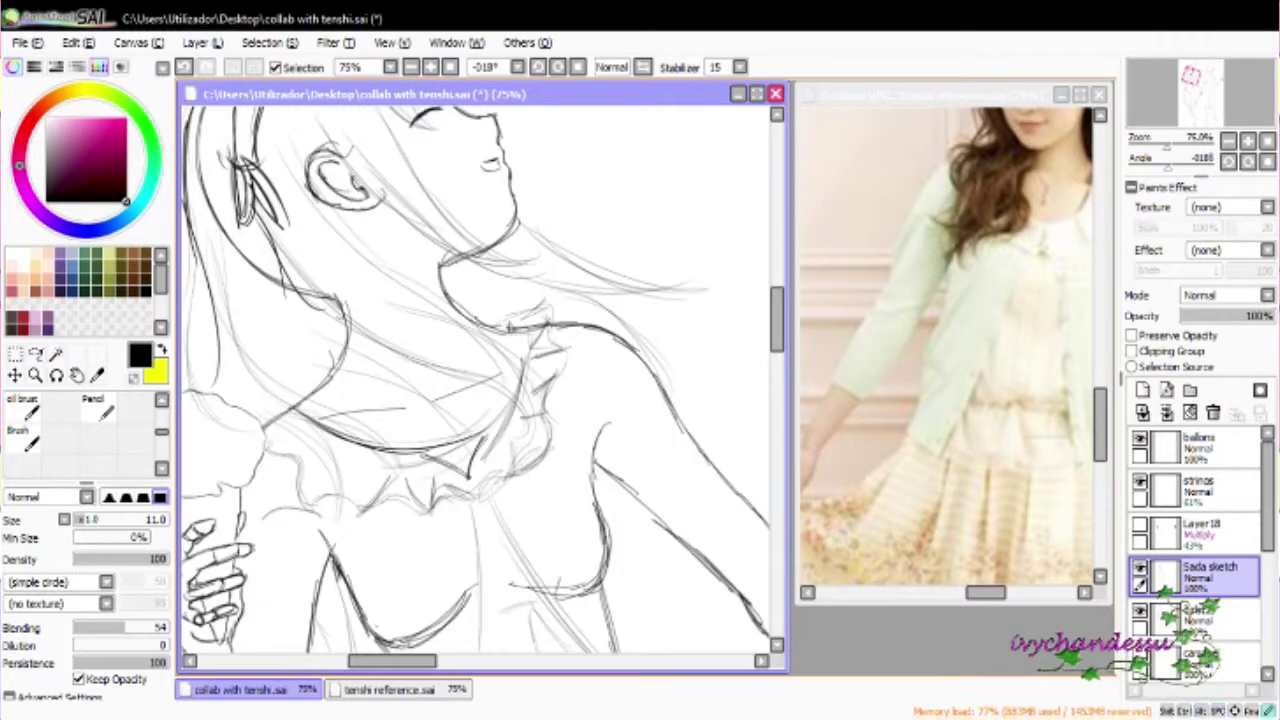
{"action": "left_click_drag", "start_coordinate": [512, 322], "coordinate": [476, 434]}
{"action": "left_click_drag", "start_coordinate": [538, 362], "coordinate": [472, 430]}
{"action": "left_click_drag", "start_coordinate": [480, 400], "coordinate": [530, 342]}
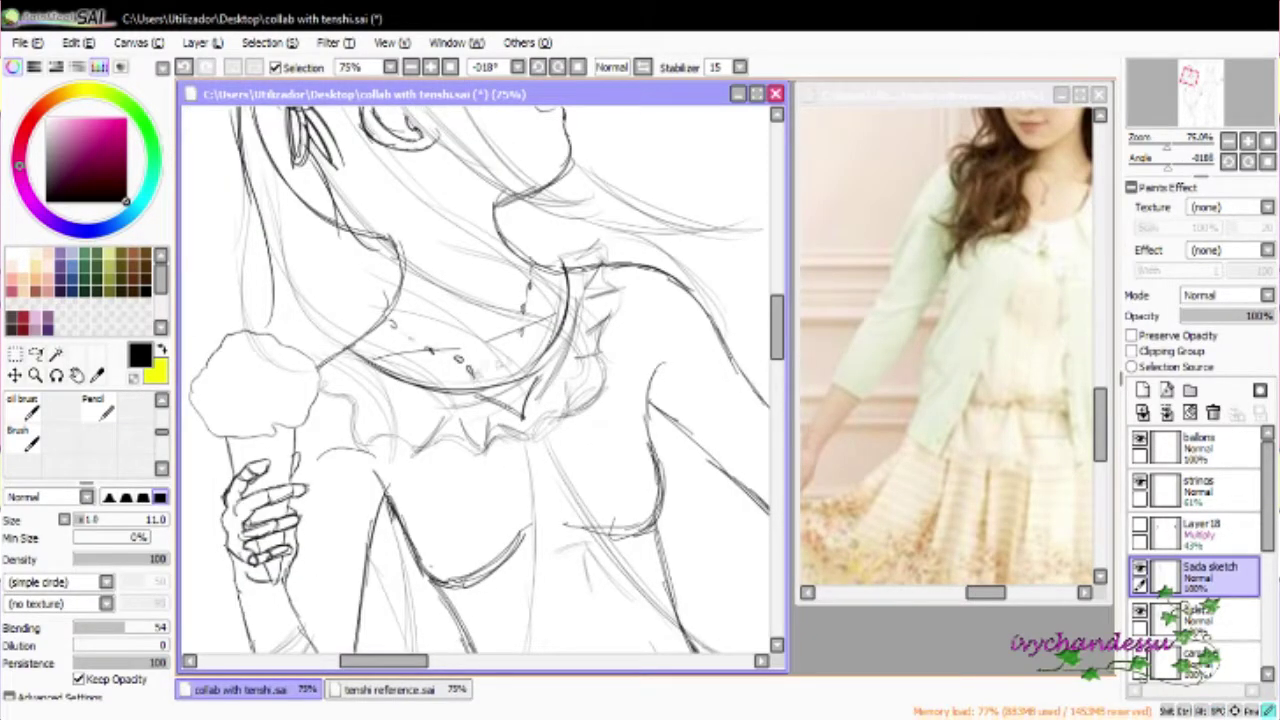
{"action": "scroll", "coordinate": [540, 427], "scroll_direction": "down", "scroll_amount": 3}
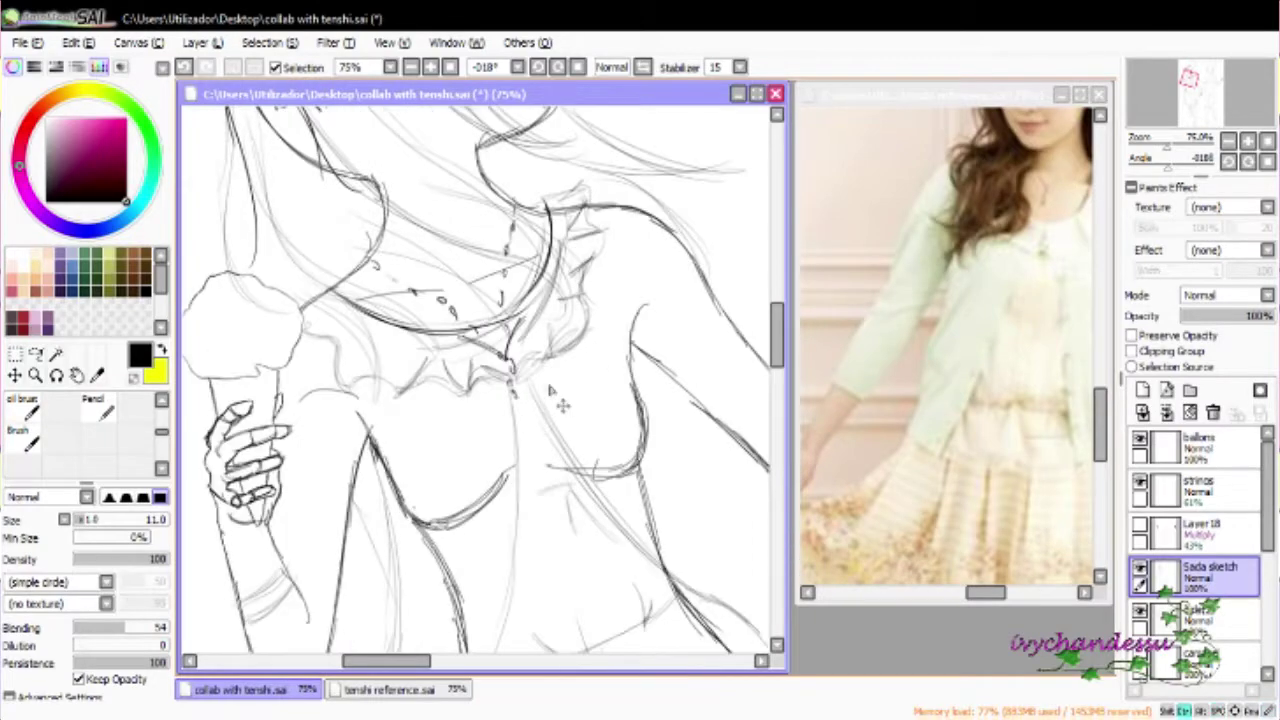
{"action": "scroll", "coordinate": [594, 357], "scroll_direction": "up", "scroll_amount": 3}
Sketch small decorative curls beside the collar on the front shoulder and a short sleeve edge across the upper arm
{"action": "left_click_drag", "start_coordinate": [360, 392], "coordinate": [396, 384]}
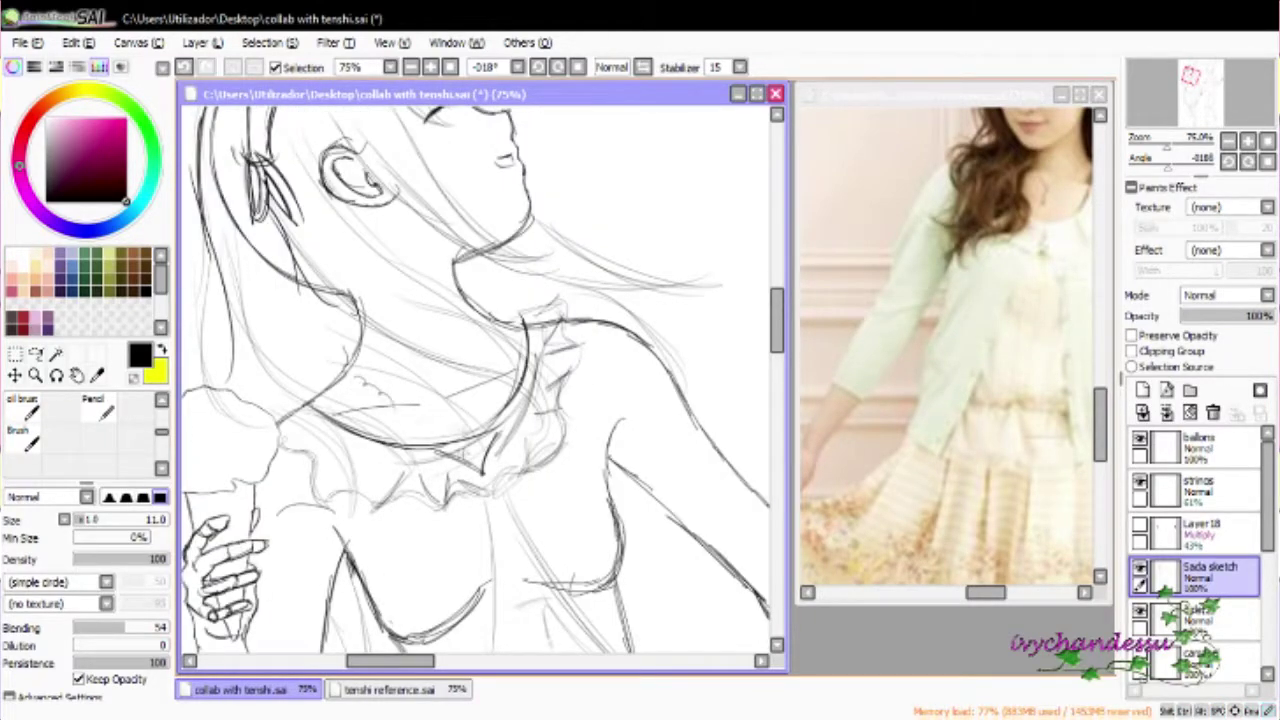
{"action": "left_click_drag", "start_coordinate": [476, 310], "coordinate": [556, 348]}
{"action": "left_click_drag", "start_coordinate": [548, 432], "coordinate": [600, 476]}
{"action": "left_click_drag", "start_coordinate": [604, 410], "coordinate": [606, 346]}
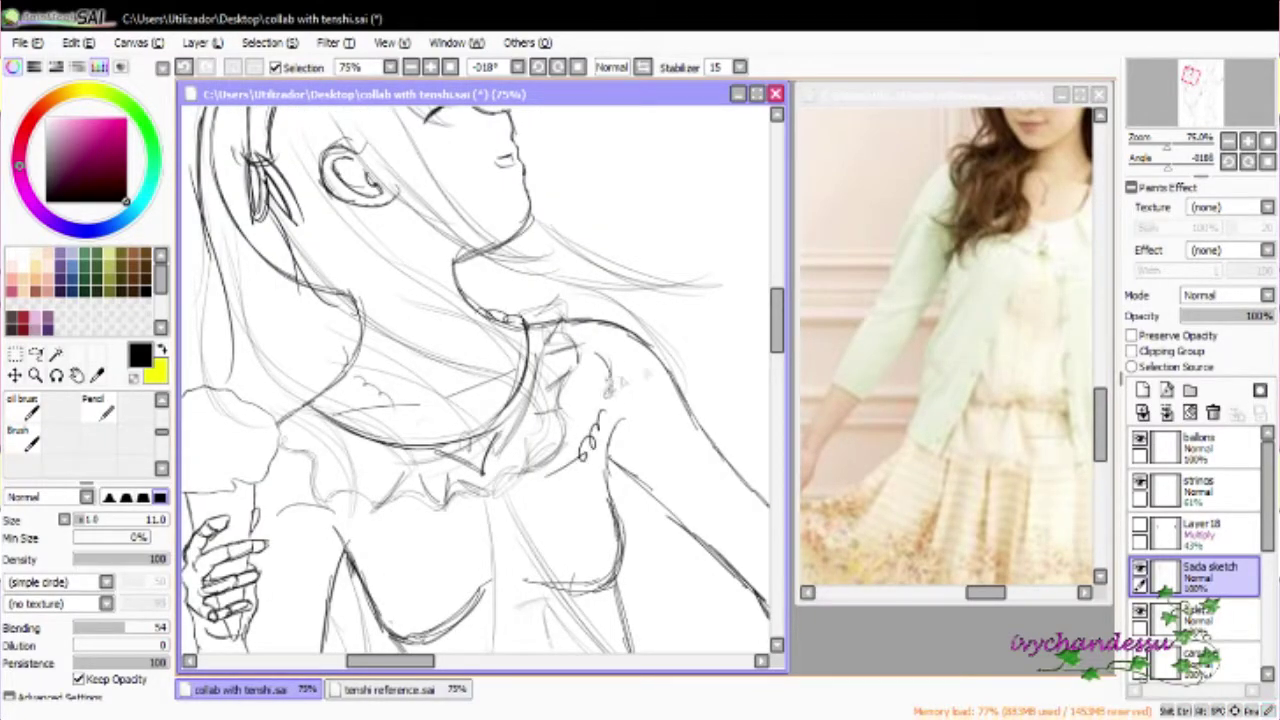
{"action": "left_click_drag", "start_coordinate": [730, 380], "coordinate": [665, 392]}
{"action": "left_click_drag", "start_coordinate": [476, 396], "coordinate": [524, 492]}
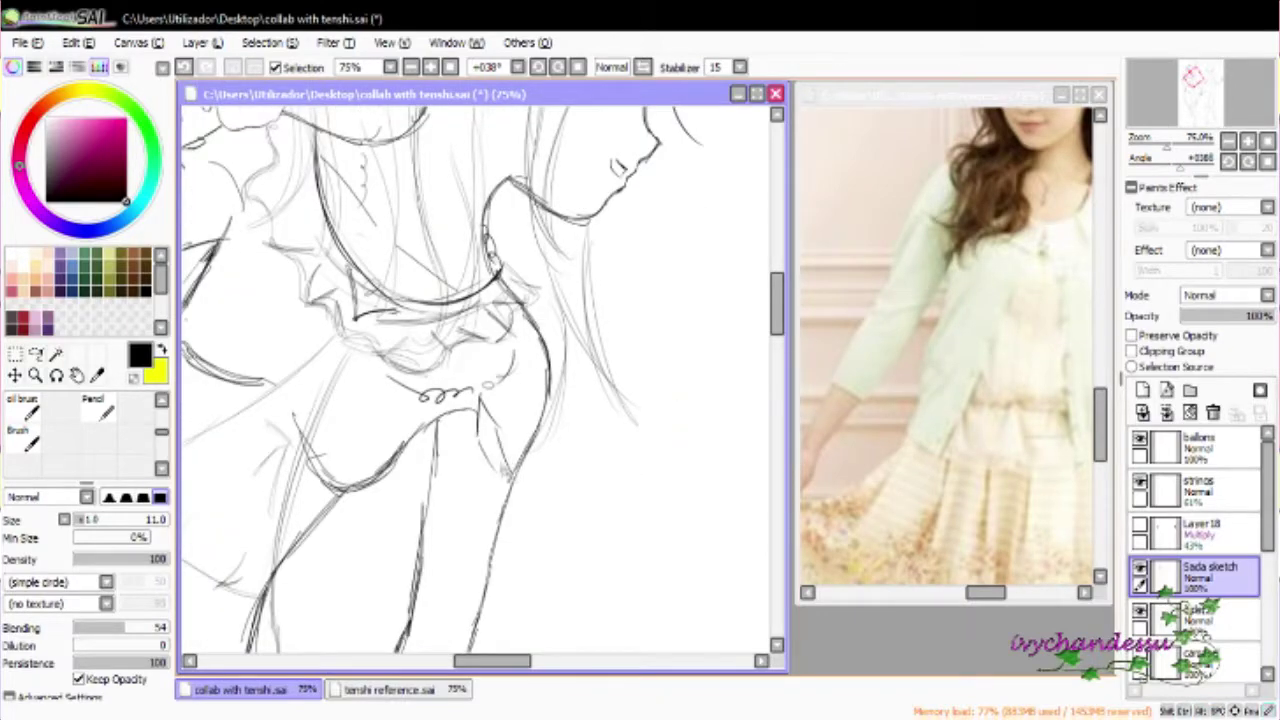
{"action": "left_click_drag", "start_coordinate": [478, 430], "coordinate": [520, 486]}
Redraw the skirt's outer side line from the hip hem down along the thigh
{"action": "scroll", "coordinate": [483, 385], "scroll_direction": "down", "scroll_amount": 3}
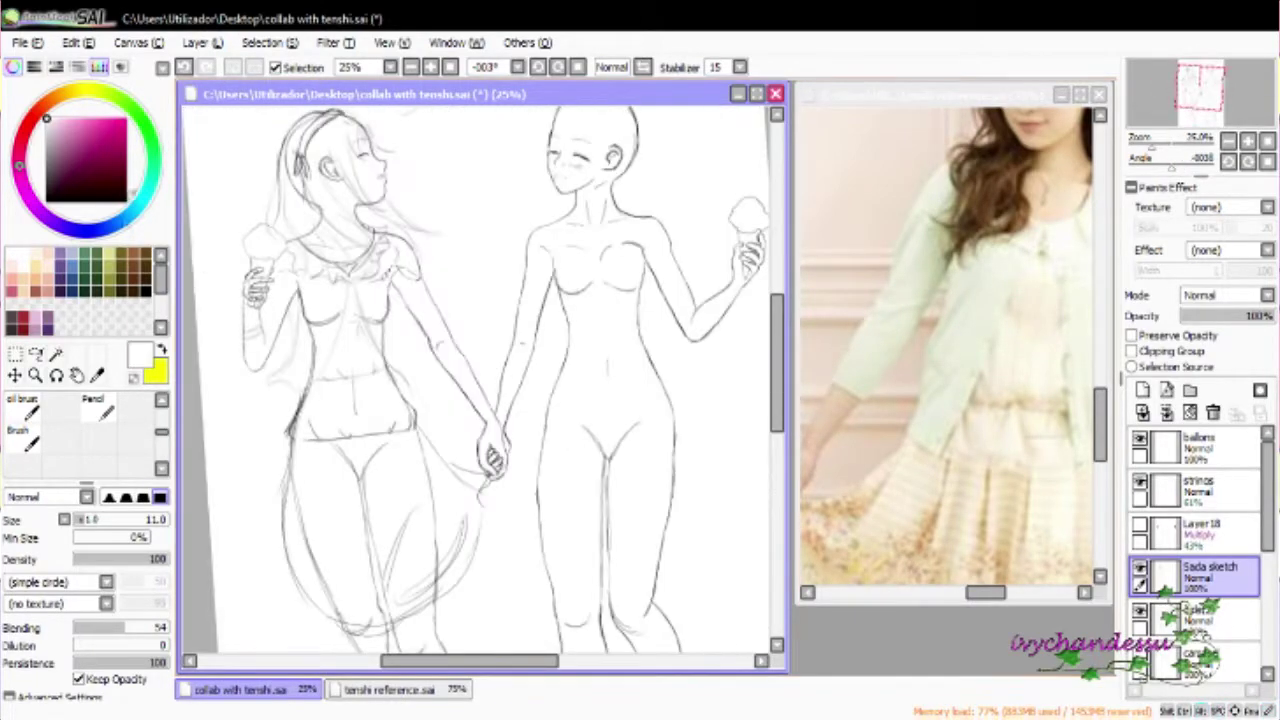
{"action": "scroll", "coordinate": [476, 366], "scroll_direction": "up", "scroll_amount": 2}
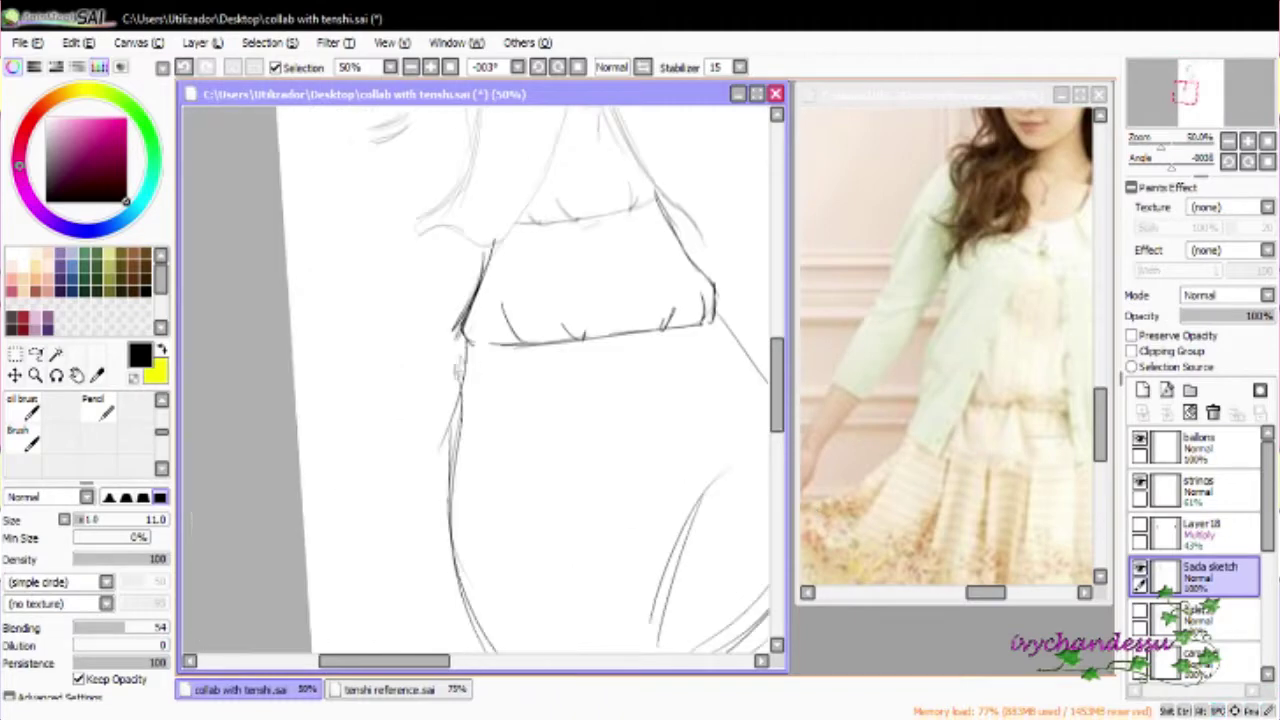
{"action": "key", "text": "ctrl+z"}
{"action": "left_click_drag", "start_coordinate": [463, 414], "coordinate": [466, 610]}
{"action": "scroll", "coordinate": [480, 400], "scroll_direction": "down", "scroll_amount": 2}
{"action": "key", "text": "ctrl+z"}
{"action": "mouse_move", "coordinate": [455, 440]}
{"action": "left_mouse_down"}
{"action": "mouse_move", "coordinate": [540, 570]}
{"action": "mouse_move", "coordinate": [549, 609]}
{"action": "left_mouse_up"}
{"action": "mouse_move", "coordinate": [400, 250]}
{"action": "left_mouse_down"}
{"action": "mouse_move", "coordinate": [330, 420]}
{"action": "mouse_move", "coordinate": [300, 560]}
{"action": "left_mouse_up"}
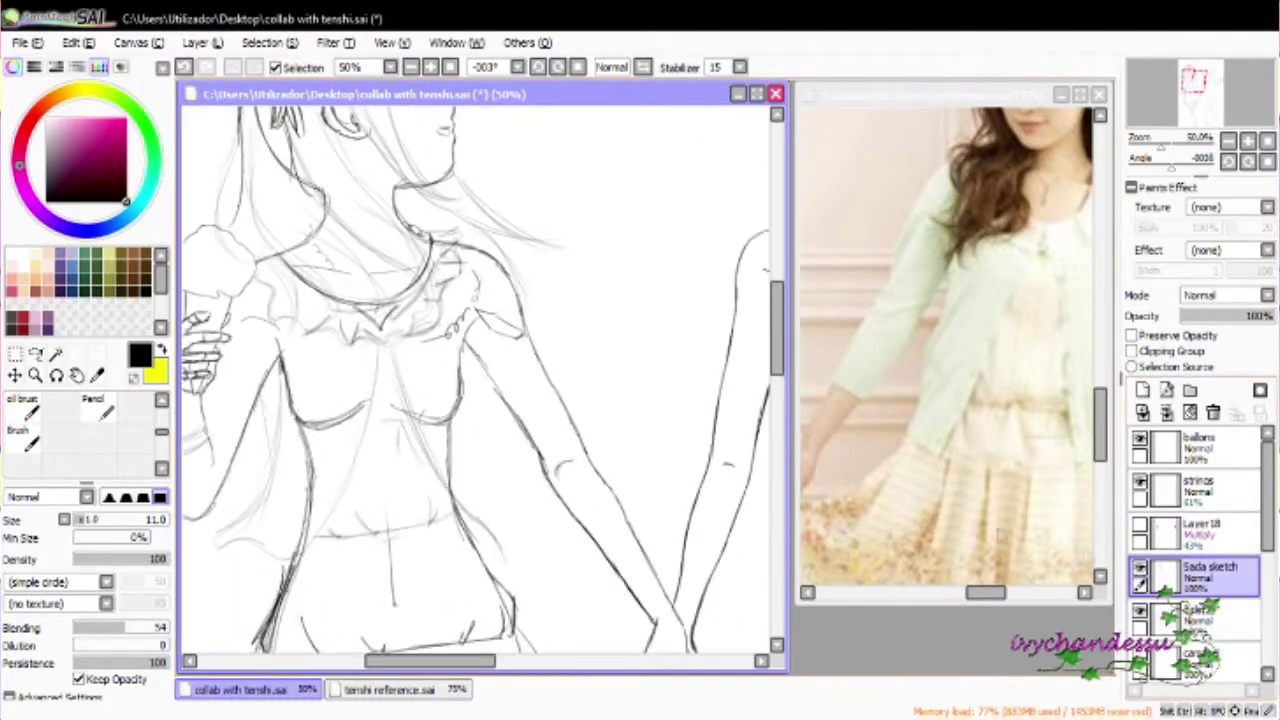
{"action": "mouse_move", "coordinate": [457, 417]}
{"action": "left_mouse_down"}
{"action": "mouse_move", "coordinate": [526, 503]}
{"action": "mouse_move", "coordinate": [606, 536]}
{"action": "left_mouse_up"}
{"action": "key", "text": "ctrl+z"}
{"action": "key", "text": "ctrl+z"}
Erase the faint cardigan lines beside the raised arm and redraw that side closer to the waist
{"action": "key", "text": "e"}
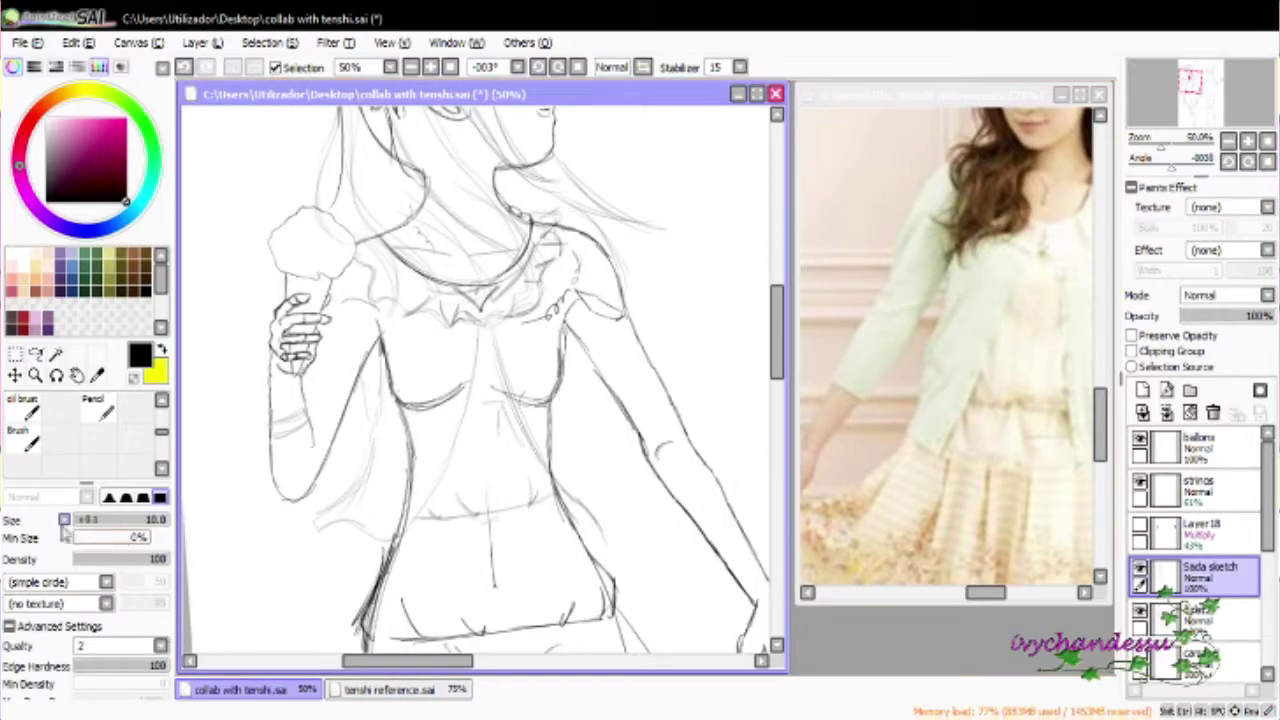
{"action": "mouse_move", "coordinate": [377, 445]}
{"action": "left_mouse_down"}
{"action": "mouse_move", "coordinate": [330, 530]}
{"action": "mouse_move", "coordinate": [372, 550]}
{"action": "left_mouse_up"}
{"action": "key", "text": "n"}
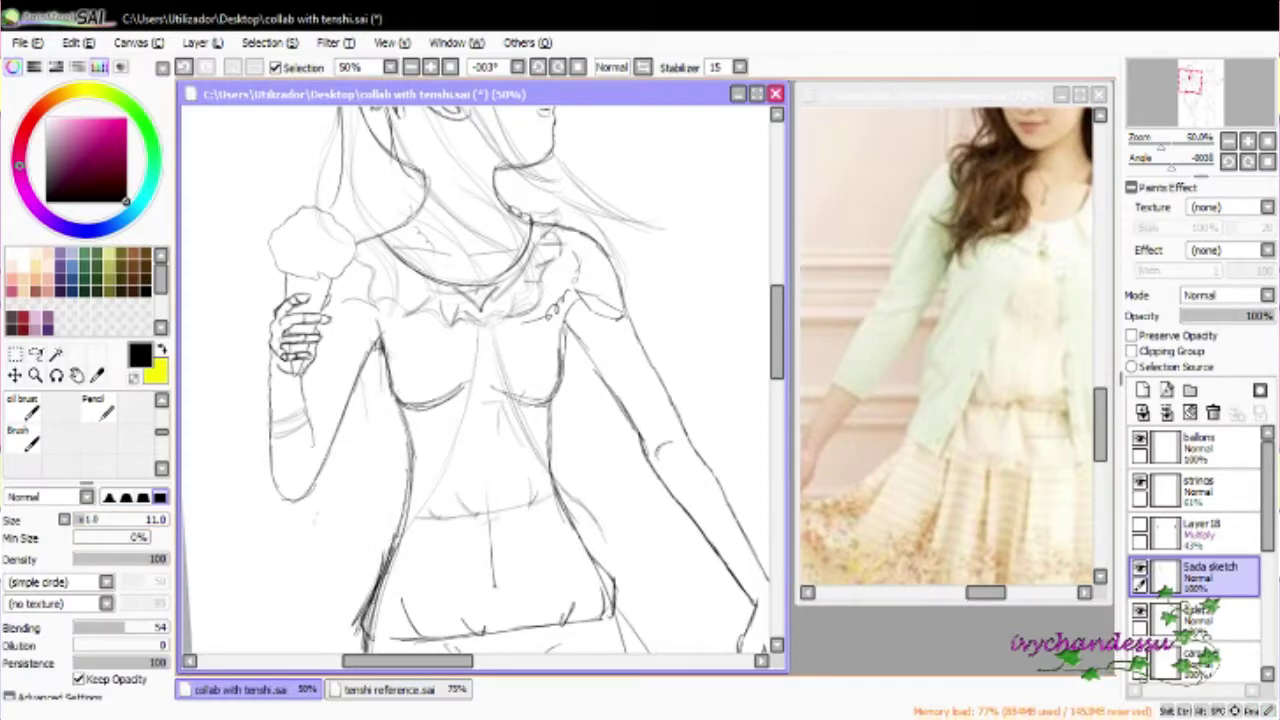
{"action": "left_click_drag", "start_coordinate": [376, 340], "coordinate": [394, 536]}
{"action": "left_click_drag", "start_coordinate": [390, 466], "coordinate": [438, 528]}
{"action": "mouse_move", "coordinate": [380, 372]}
{"action": "left_mouse_down"}
{"action": "mouse_move", "coordinate": [408, 466]}
{"action": "mouse_move", "coordinate": [400, 518]}
{"action": "left_mouse_up"}
{"action": "key", "text": "e"}
{"action": "left_click_drag", "start_coordinate": [376, 342], "coordinate": [396, 496]}
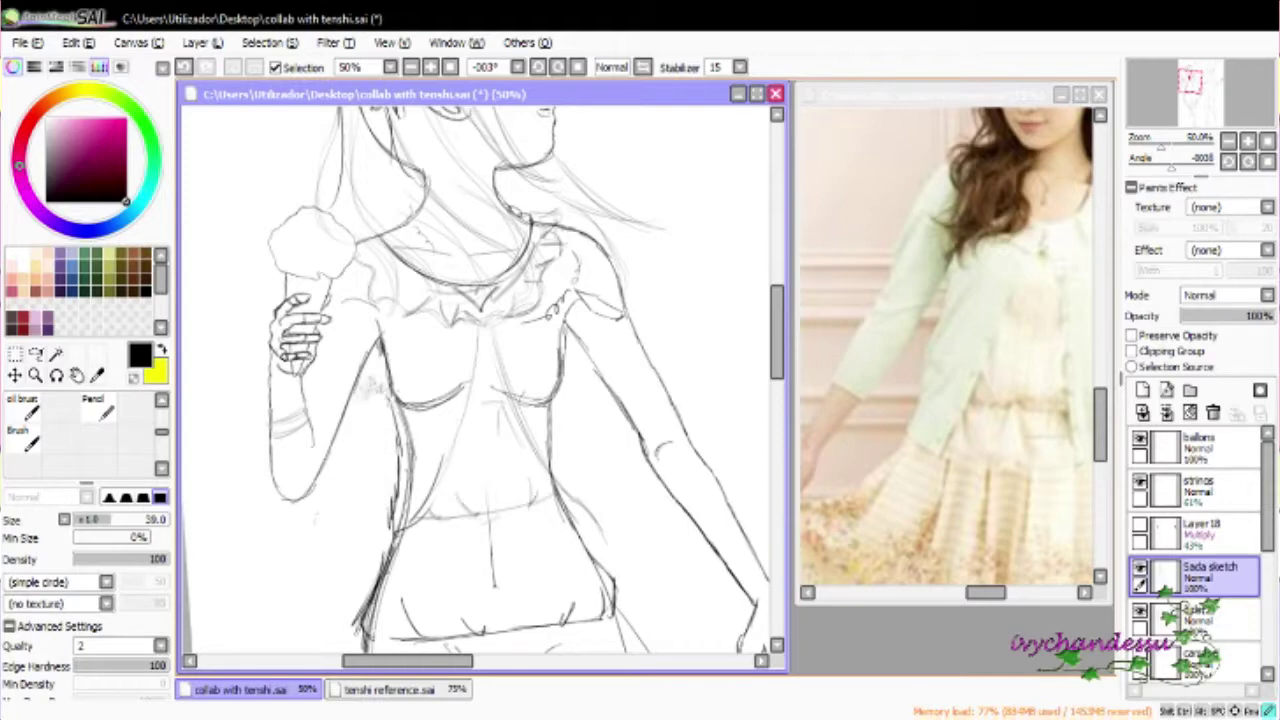
{"action": "left_click_drag", "start_coordinate": [370, 380], "coordinate": [390, 406]}
Draw the cardigan's two front edges from the collar's centre, ending one in a pointed corner under the lowered arm
{"action": "key", "text": "n"}
{"action": "left_click_drag", "start_coordinate": [466, 392], "coordinate": [420, 546]}
{"action": "mouse_move", "coordinate": [478, 322]}
{"action": "left_mouse_down"}
{"action": "mouse_move", "coordinate": [460, 438]}
{"action": "mouse_move", "coordinate": [646, 542]}
{"action": "left_mouse_up"}
{"action": "mouse_move", "coordinate": [562, 338]}
{"action": "left_mouse_down"}
{"action": "mouse_move", "coordinate": [622, 442]}
{"action": "mouse_move", "coordinate": [654, 462]}
{"action": "left_mouse_up"}
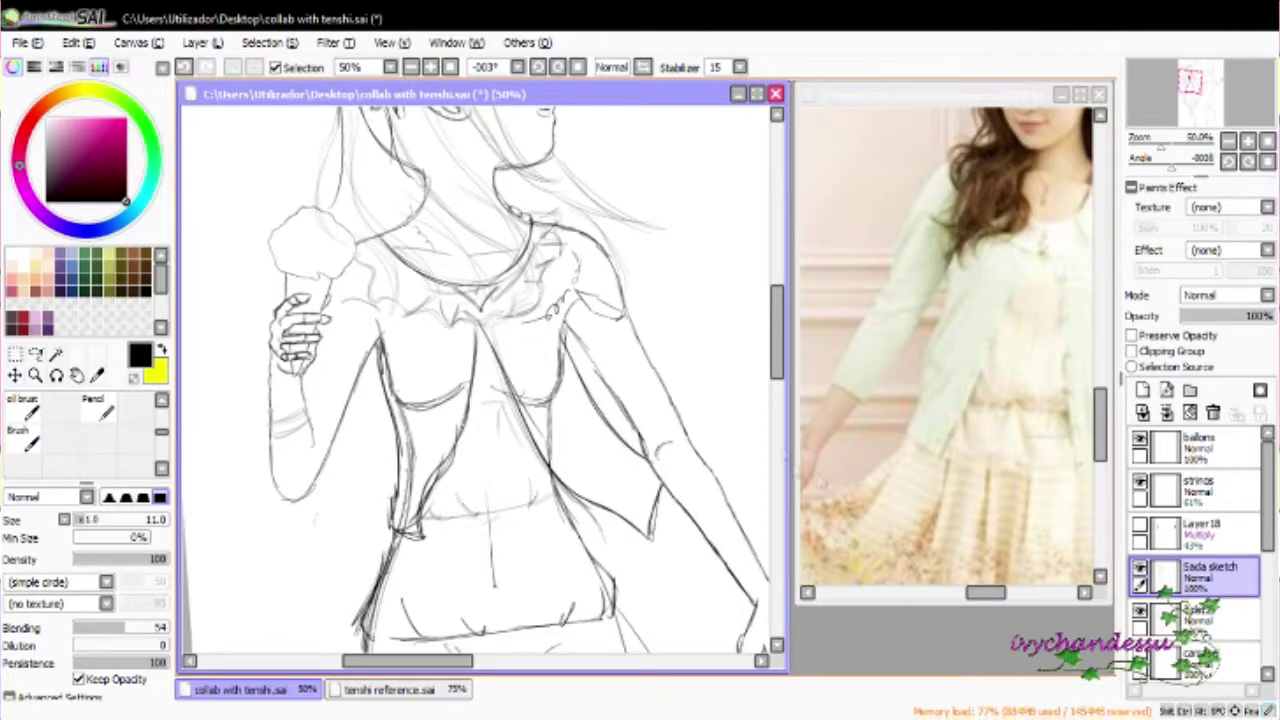
Sketch a shoe outline around the figure's foot, with bold side lines and a rounded toe
{"action": "left_click_drag", "start_coordinate": [735, 541], "coordinate": [530, 486]}
{"action": "scroll", "coordinate": [540, 420], "scroll_direction": "up", "scroll_amount": 2}
{"action": "mouse_move", "coordinate": [545, 410]}
{"action": "left_mouse_down"}
{"action": "mouse_move", "coordinate": [528, 478]}
{"action": "mouse_move", "coordinate": [592, 420]}
{"action": "mouse_move", "coordinate": [612, 227]}
{"action": "left_mouse_up"}
{"action": "mouse_move", "coordinate": [458, 414]}
{"action": "left_mouse_down"}
{"action": "mouse_move", "coordinate": [470, 340]}
{"action": "mouse_move", "coordinate": [520, 280]}
{"action": "left_mouse_up"}
{"action": "left_click_drag", "start_coordinate": [455, 380], "coordinate": [535, 274]}
{"action": "left_click_drag", "start_coordinate": [600, 300], "coordinate": [560, 250]}
{"action": "left_click_drag", "start_coordinate": [470, 240], "coordinate": [512, 296]}
{"action": "left_click_drag", "start_coordinate": [482, 238], "coordinate": [526, 384]}
{"action": "left_click_drag", "start_coordinate": [374, 326], "coordinate": [398, 374]}
{"action": "left_click_drag", "start_coordinate": [450, 455], "coordinate": [481, 454]}
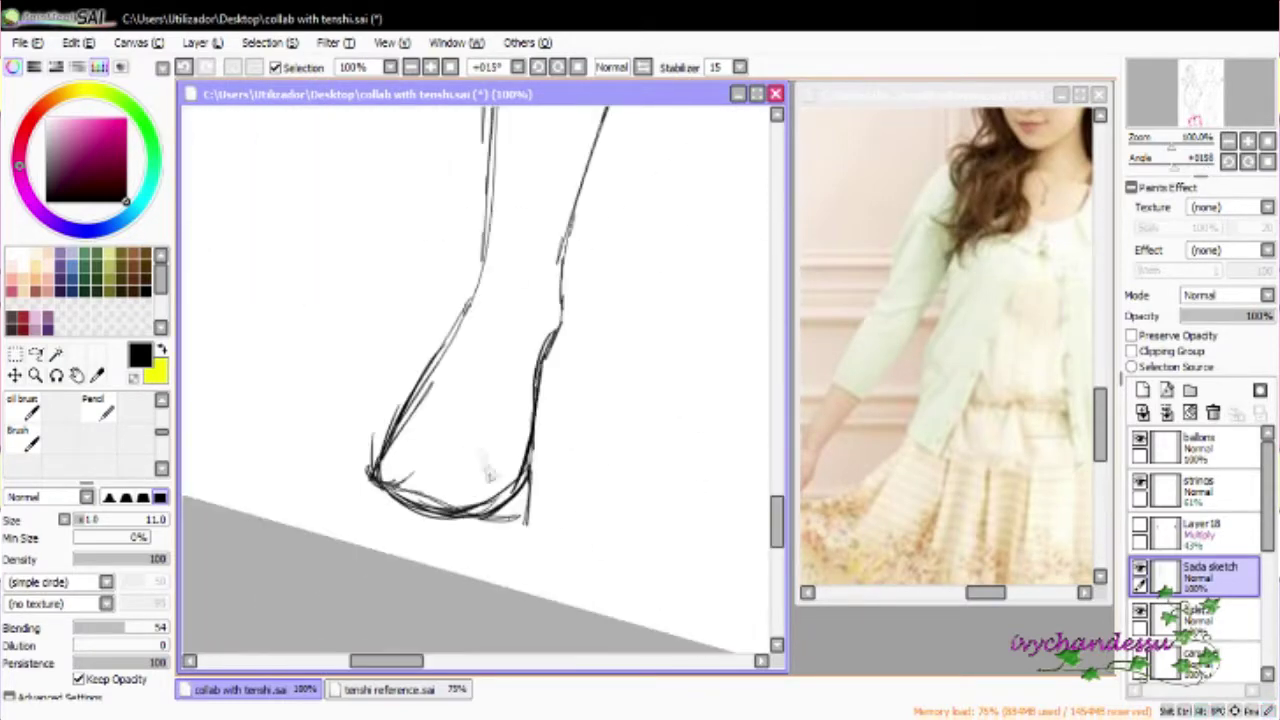
Draw the curved opening of the first figure's front shoe and two sock bands around that ankle
{"action": "mouse_move", "coordinate": [556, 286]}
{"action": "left_mouse_down"}
{"action": "mouse_move", "coordinate": [518, 430]}
{"action": "mouse_move", "coordinate": [554, 288]}
{"action": "left_mouse_up"}
{"action": "left_click_drag", "start_coordinate": [448, 416], "coordinate": [602, 369]}
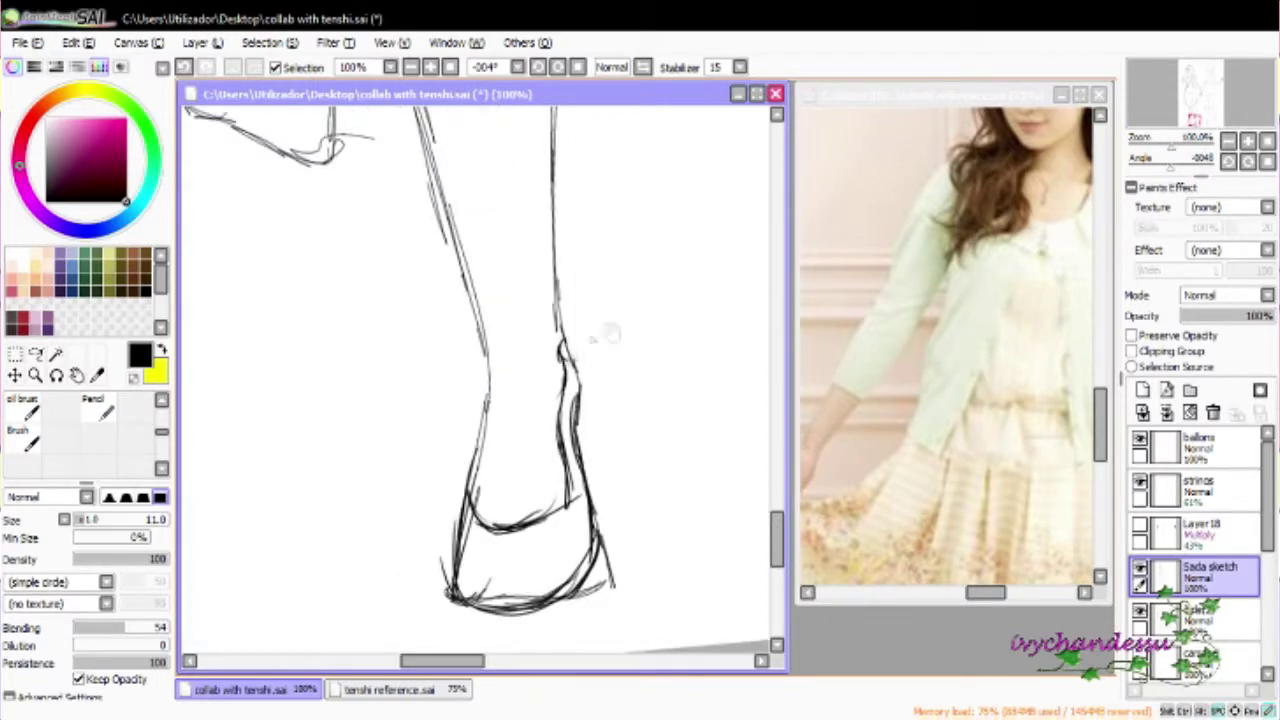
{"action": "scroll", "coordinate": [480, 380], "scroll_direction": "up", "scroll_amount": 2}
{"action": "left_click_drag", "start_coordinate": [486, 414], "coordinate": [543, 400]}
{"action": "left_click_drag", "start_coordinate": [480, 371], "coordinate": [540, 357]}
Sketch a matching shoe on the first figure's other foot, with a rounded toe and a curved opening
{"action": "scroll", "coordinate": [543, 296], "scroll_direction": "down", "scroll_amount": 5}
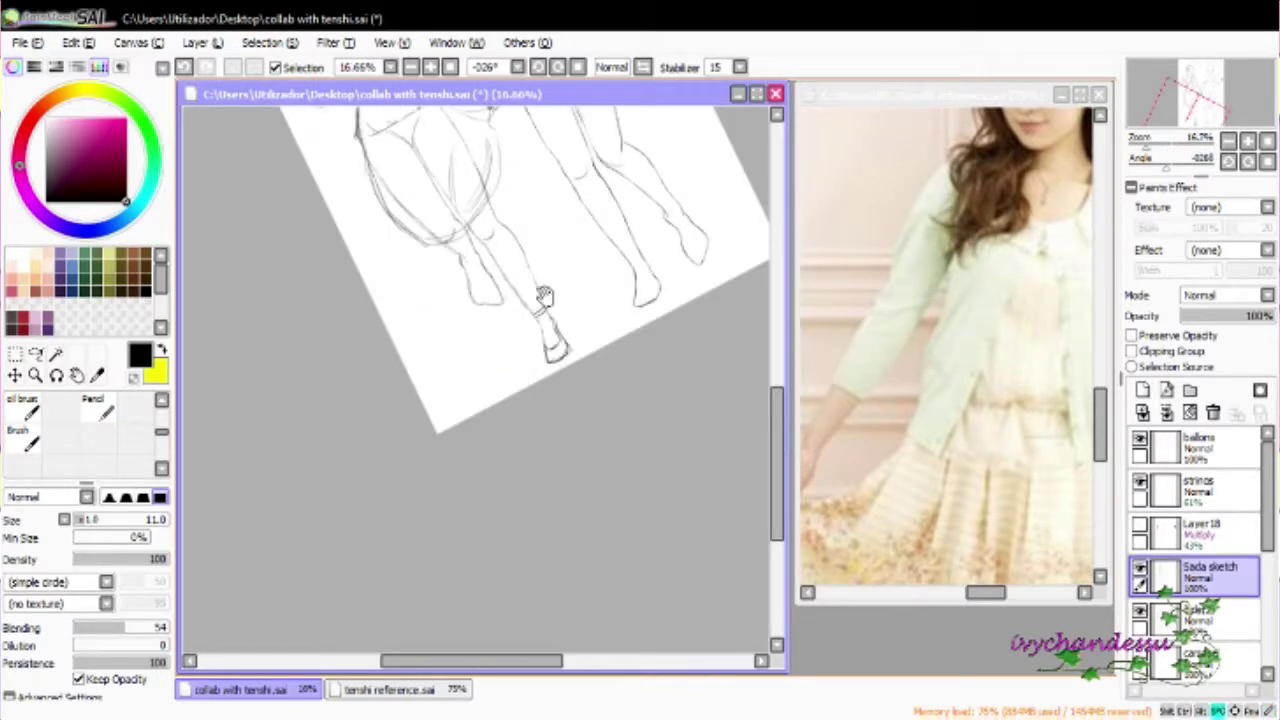
{"action": "left_click_drag", "start_coordinate": [543, 296], "coordinate": [506, 586]}
{"action": "scroll", "coordinate": [623, 286], "scroll_direction": "up", "scroll_amount": 5}
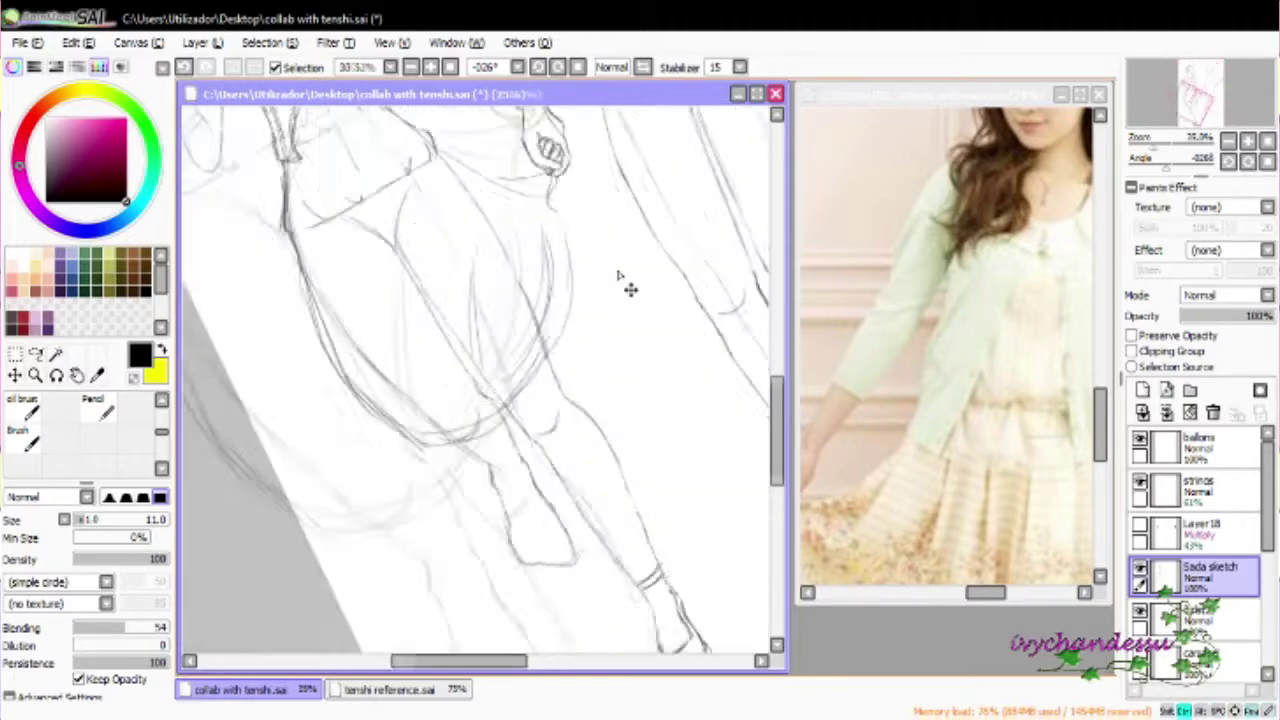
{"action": "left_click_drag", "start_coordinate": [412, 287], "coordinate": [428, 378]}
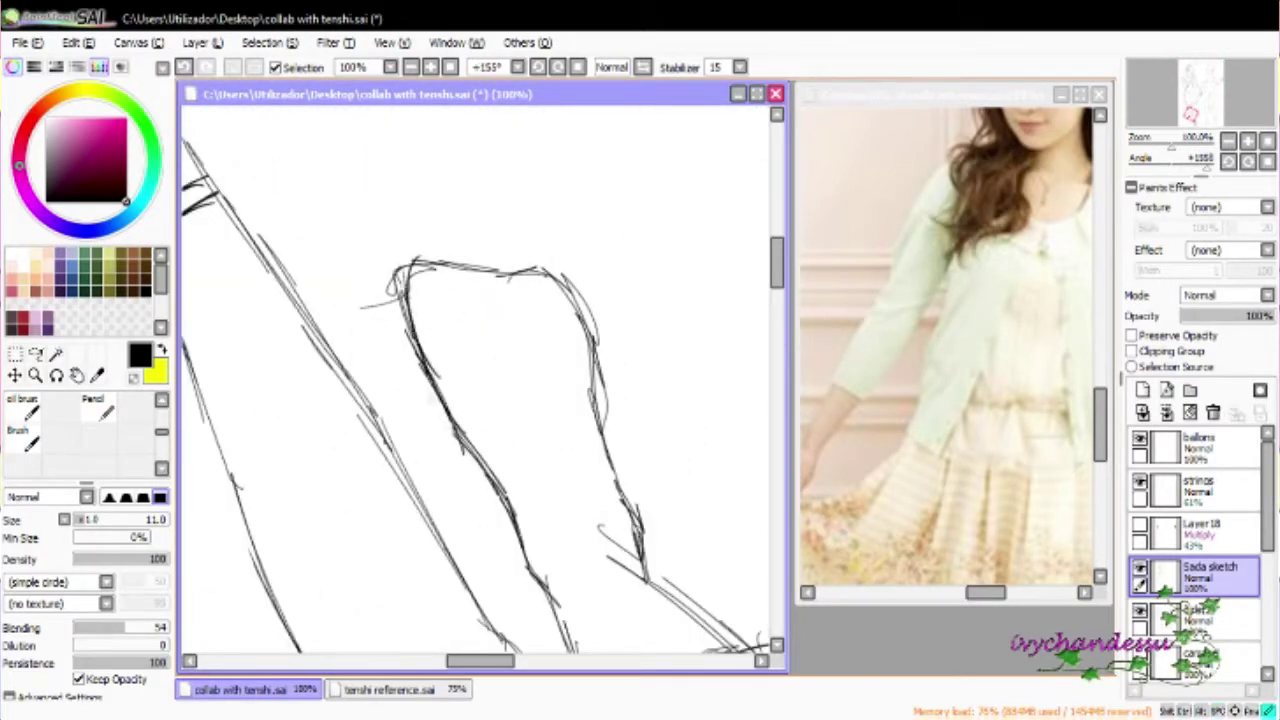
{"action": "key", "text": "Delete"}
{"action": "key", "text": "Delete"}
{"action": "key", "text": "Delete"}
{"action": "key", "text": "Delete"}
{"action": "key", "text": "Delete"}
{"action": "key", "text": "Delete"}
{"action": "key", "text": "Delete"}
{"action": "key", "text": "Delete"}
{"action": "key", "text": "Delete"}
{"action": "left_click_drag", "start_coordinate": [412, 300], "coordinate": [405, 440]}
{"action": "mouse_move", "coordinate": [395, 340]}
{"action": "left_mouse_down"}
{"action": "mouse_move", "coordinate": [425, 430]}
{"action": "mouse_move", "coordinate": [485, 250]}
{"action": "left_mouse_up"}
{"action": "mouse_move", "coordinate": [650, 390]}
{"action": "left_mouse_down"}
{"action": "mouse_move", "coordinate": [437, 380]}
{"action": "mouse_move", "coordinate": [482, 394]}
{"action": "mouse_move", "coordinate": [496, 368]}
{"action": "mouse_move", "coordinate": [466, 298]}
{"action": "mouse_move", "coordinate": [442, 344]}
{"action": "mouse_move", "coordinate": [485, 388]}
{"action": "left_mouse_up"}
{"action": "mouse_move", "coordinate": [398, 302]}
{"action": "left_mouse_down"}
{"action": "mouse_move", "coordinate": [440, 384]}
{"action": "mouse_move", "coordinate": [544, 470]}
{"action": "left_mouse_up"}
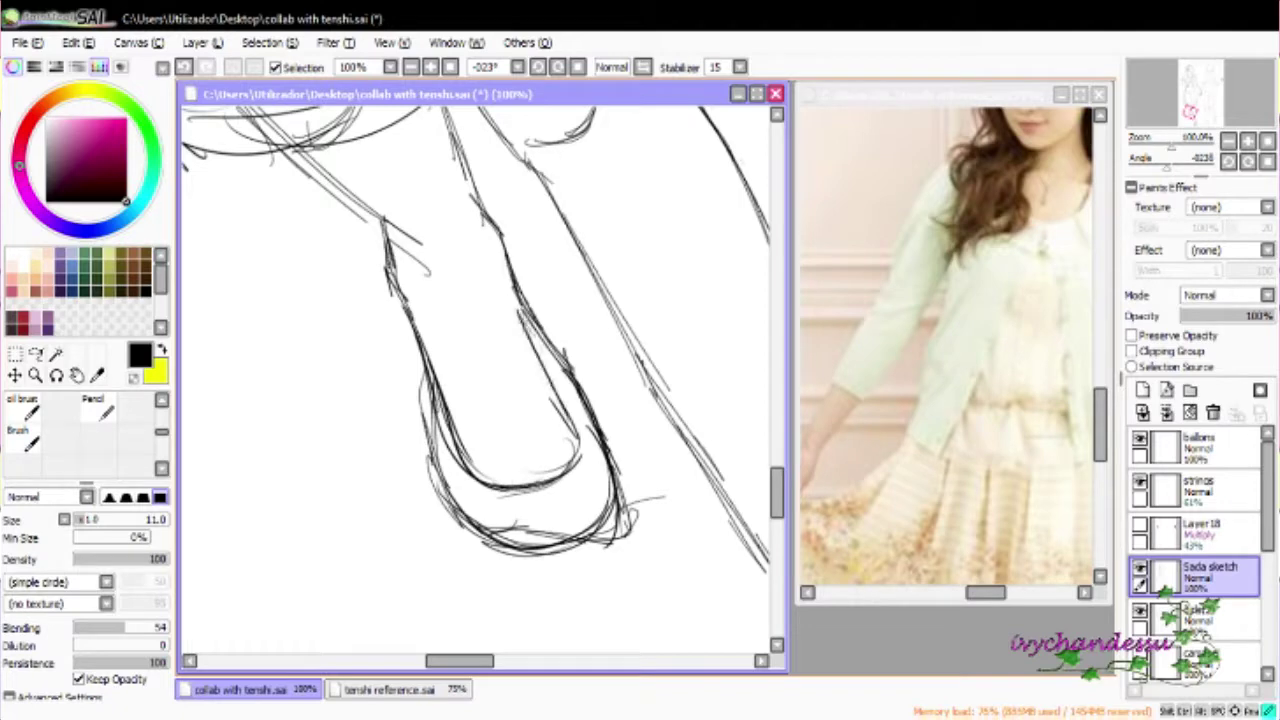
Add a strap across this shoe's opening and sock bands around the ankle
{"action": "left_click_drag", "start_coordinate": [558, 398], "coordinate": [586, 470]}
{"action": "key", "text": "ctrl+z"}
{"action": "mouse_move", "coordinate": [510, 292]}
{"action": "left_mouse_down"}
{"action": "mouse_move", "coordinate": [530, 344]}
{"action": "mouse_move", "coordinate": [548, 350]}
{"action": "left_mouse_up"}
{"action": "mouse_move", "coordinate": [460, 330]}
{"action": "left_mouse_down"}
{"action": "mouse_move", "coordinate": [530, 395]}
{"action": "mouse_move", "coordinate": [598, 374]}
{"action": "left_mouse_up"}
{"action": "left_click_drag", "start_coordinate": [480, 372], "coordinate": [567, 346]}
{"action": "left_click_drag", "start_coordinate": [600, 250], "coordinate": [560, 200]}
{"action": "mouse_move", "coordinate": [545, 355]}
{"action": "left_mouse_down"}
{"action": "mouse_move", "coordinate": [440, 400]}
{"action": "mouse_move", "coordinate": [479, 347]}
{"action": "mouse_move", "coordinate": [504, 368]}
{"action": "mouse_move", "coordinate": [440, 430]}
{"action": "left_mouse_up"}
{"action": "key", "text": "ctrl+z"}
{"action": "left_click_drag", "start_coordinate": [436, 436], "coordinate": [524, 326]}
{"action": "left_click_drag", "start_coordinate": [436, 396], "coordinate": [432, 436]}
{"action": "left_click_drag", "start_coordinate": [460, 382], "coordinate": [450, 398]}
Draw a curved strap across the opening of the first figure's front shoe
{"action": "scroll", "coordinate": [480, 380], "scroll_direction": "down", "scroll_amount": 3}
{"action": "scroll", "coordinate": [460, 458], "scroll_direction": "up", "scroll_amount": 5}
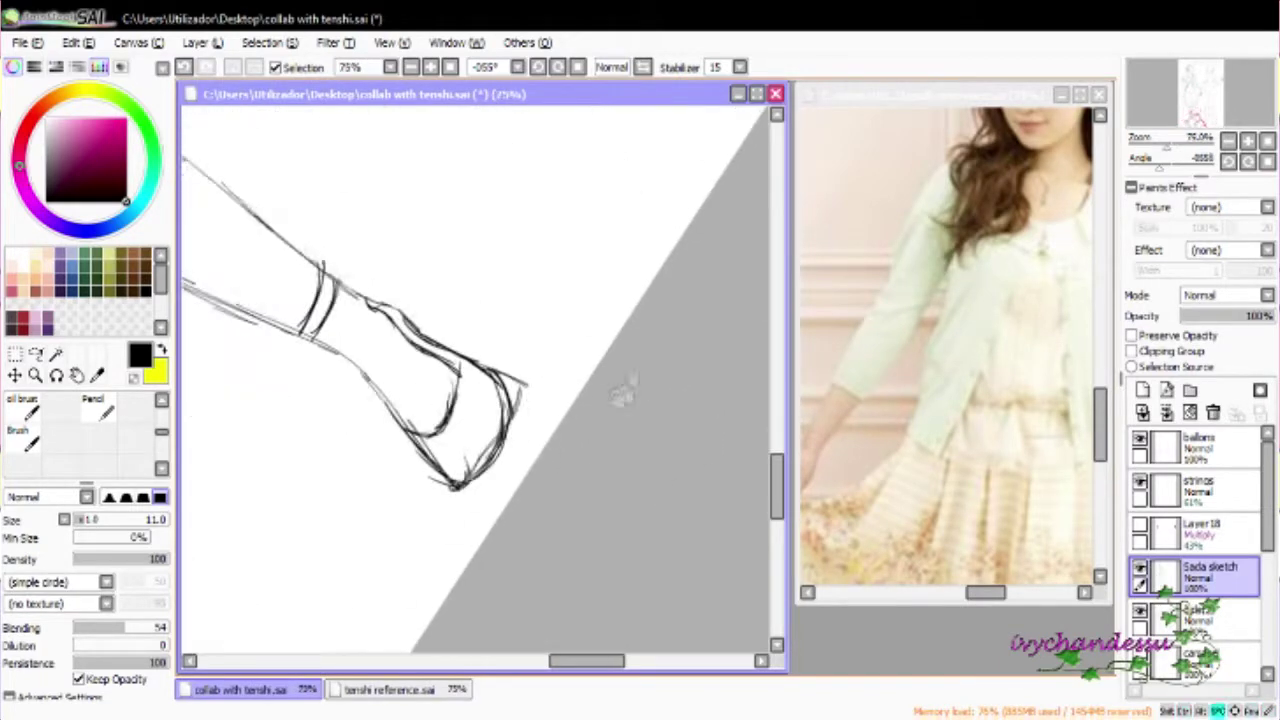
{"action": "mouse_move", "coordinate": [505, 485]}
{"action": "left_mouse_down"}
{"action": "mouse_move", "coordinate": [515, 535]}
{"action": "mouse_move", "coordinate": [588, 428]}
{"action": "mouse_move", "coordinate": [530, 480]}
{"action": "left_mouse_up"}
{"action": "mouse_move", "coordinate": [580, 410]}
{"action": "left_mouse_down"}
{"action": "mouse_move", "coordinate": [500, 540]}
{"action": "mouse_move", "coordinate": [478, 512]}
{"action": "left_mouse_up"}
{"action": "left_click_drag", "start_coordinate": [520, 476], "coordinate": [512, 488]}
Draw curved fringe locks over the middle of the second figure's forehead, with the smiling brown-haired character's face shown as reference
{"action": "scroll", "coordinate": [512, 487], "scroll_direction": "down", "scroll_amount": 6}
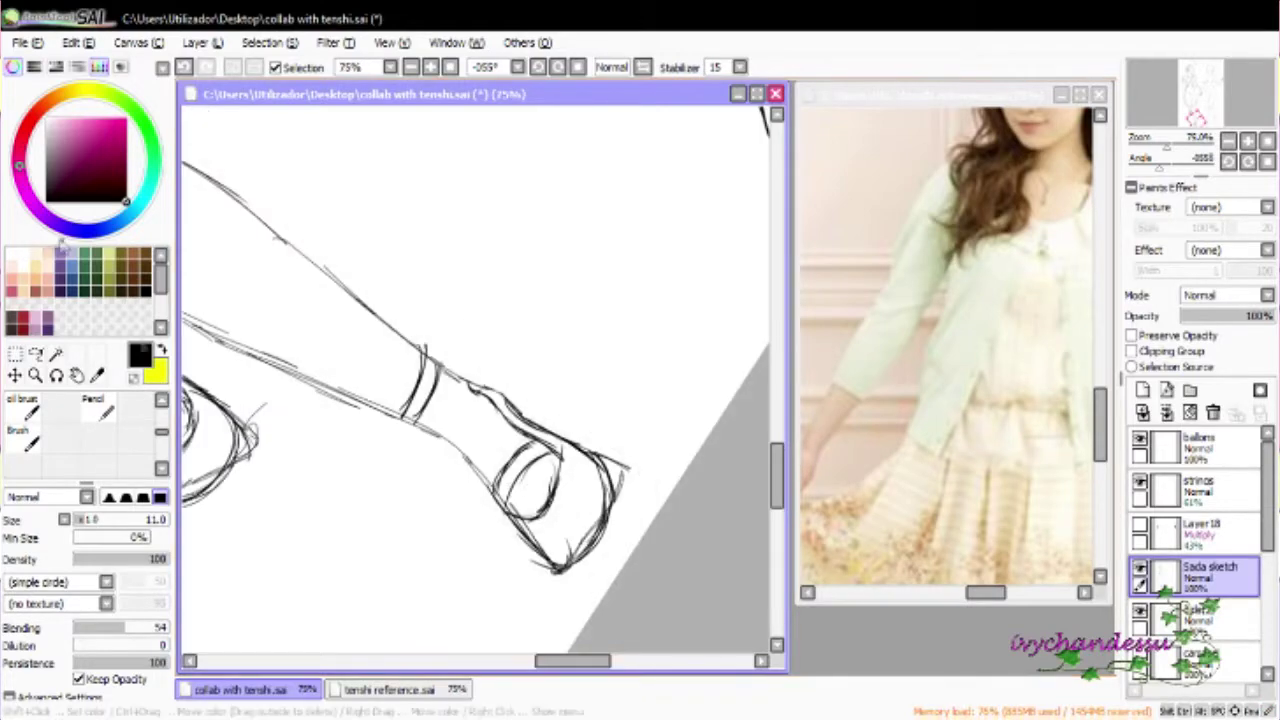
{"action": "key", "text": "Home"}
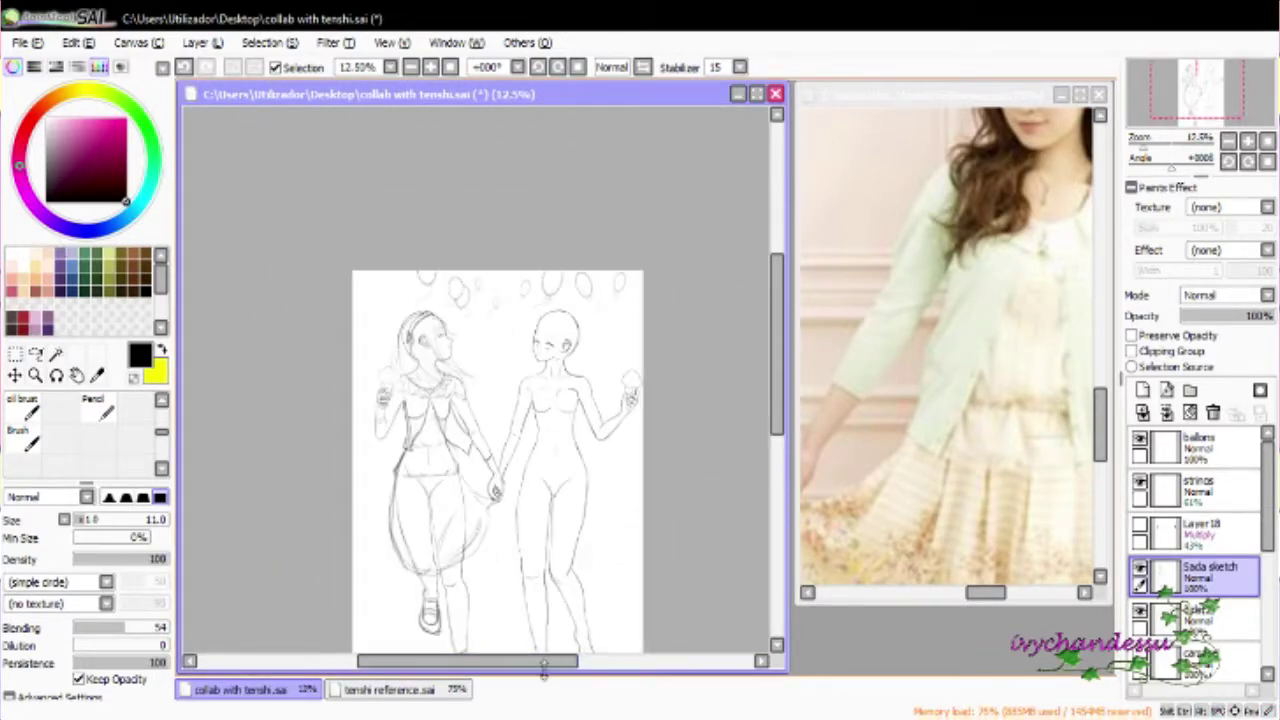
{"action": "scroll", "coordinate": [515, 420], "scroll_direction": "up", "scroll_amount": 4}
{"action": "scroll", "coordinate": [445, 260], "scroll_direction": "down", "scroll_amount": 1}
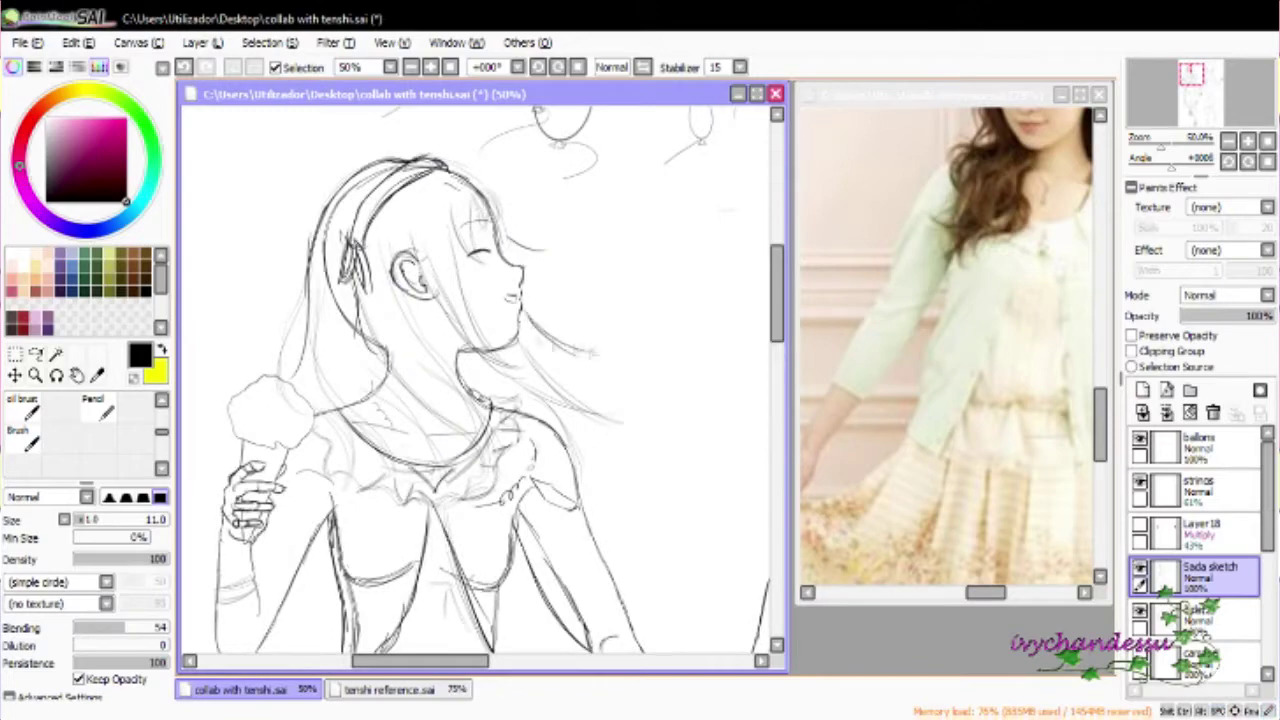
{"action": "left_click_drag", "start_coordinate": [600, 390], "coordinate": [420, 470]}
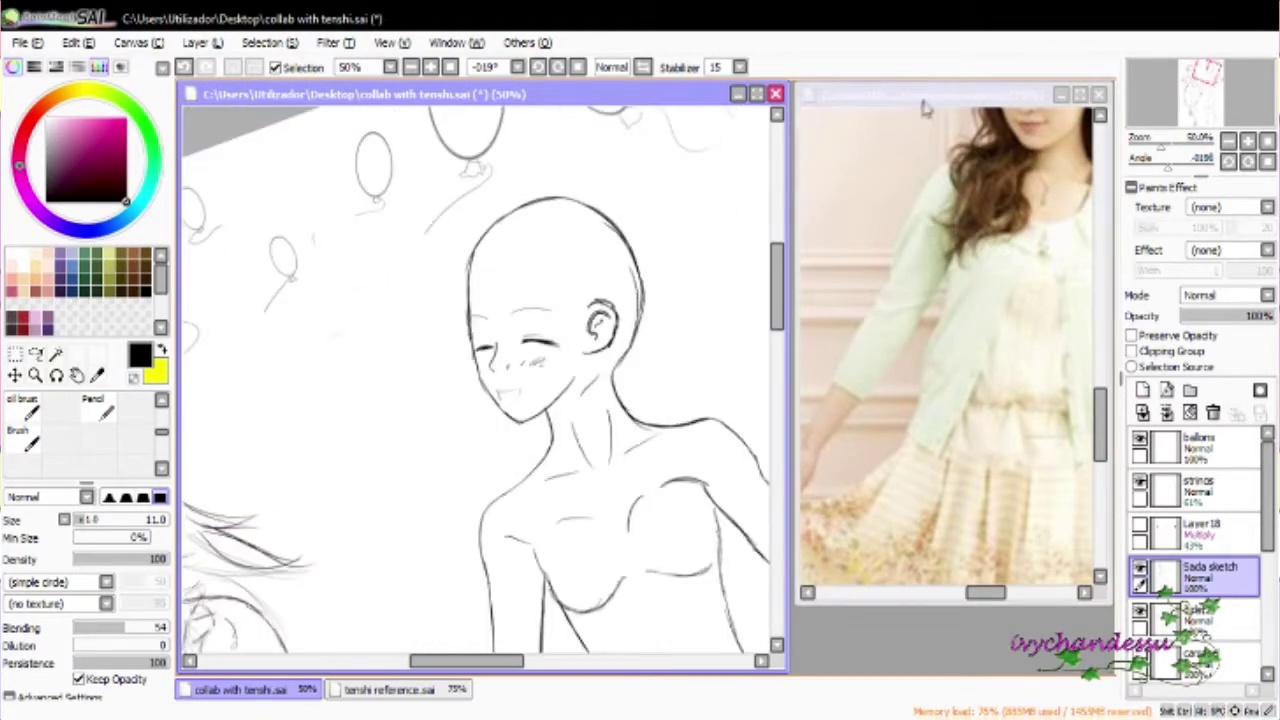
{"action": "left_click", "coordinate": [924, 112]}
{"action": "scroll", "coordinate": [909, 363], "scroll_direction": "up", "scroll_amount": 4}
{"action": "left_click", "coordinate": [549, 305]}
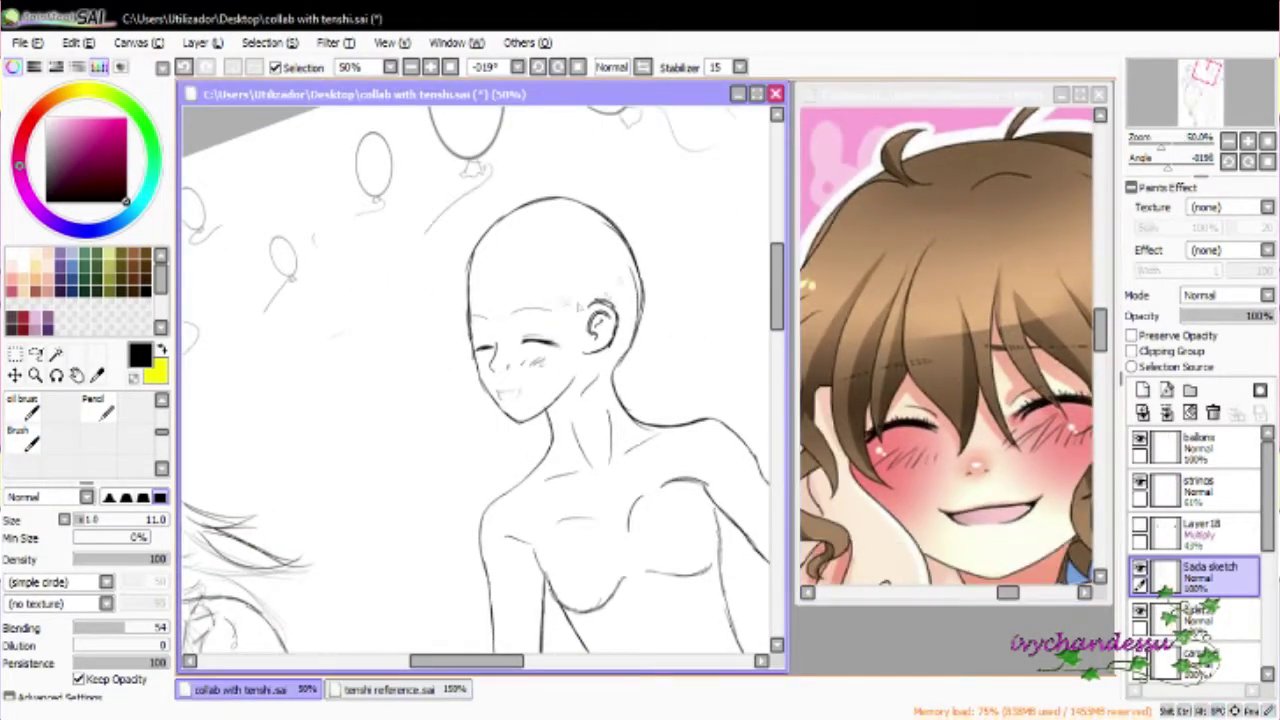
{"action": "scroll", "coordinate": [632, 289], "scroll_direction": "up", "scroll_amount": 2}
{"action": "mouse_move", "coordinate": [472, 367]}
{"action": "left_mouse_down"}
{"action": "mouse_move", "coordinate": [492, 470]}
{"action": "mouse_move", "coordinate": [547, 457]}
{"action": "left_mouse_up"}
{"action": "left_click_drag", "start_coordinate": [532, 462], "coordinate": [587, 462]}
{"action": "left_click_drag", "start_coordinate": [540, 380], "coordinate": [552, 490]}
{"action": "left_click_drag", "start_coordinate": [572, 360], "coordinate": [588, 478]}
{"action": "left_click_drag", "start_coordinate": [548, 378], "coordinate": [580, 468]}
Fill out the second figure's fringe with strands along the front of the forehead and more towards the ear
{"action": "mouse_move", "coordinate": [466, 358]}
{"action": "left_mouse_down"}
{"action": "mouse_move", "coordinate": [496, 462]}
{"action": "mouse_move", "coordinate": [450, 468]}
{"action": "left_mouse_up"}
{"action": "left_click_drag", "start_coordinate": [438, 340], "coordinate": [428, 494]}
{"action": "left_click_drag", "start_coordinate": [466, 418], "coordinate": [430, 494]}
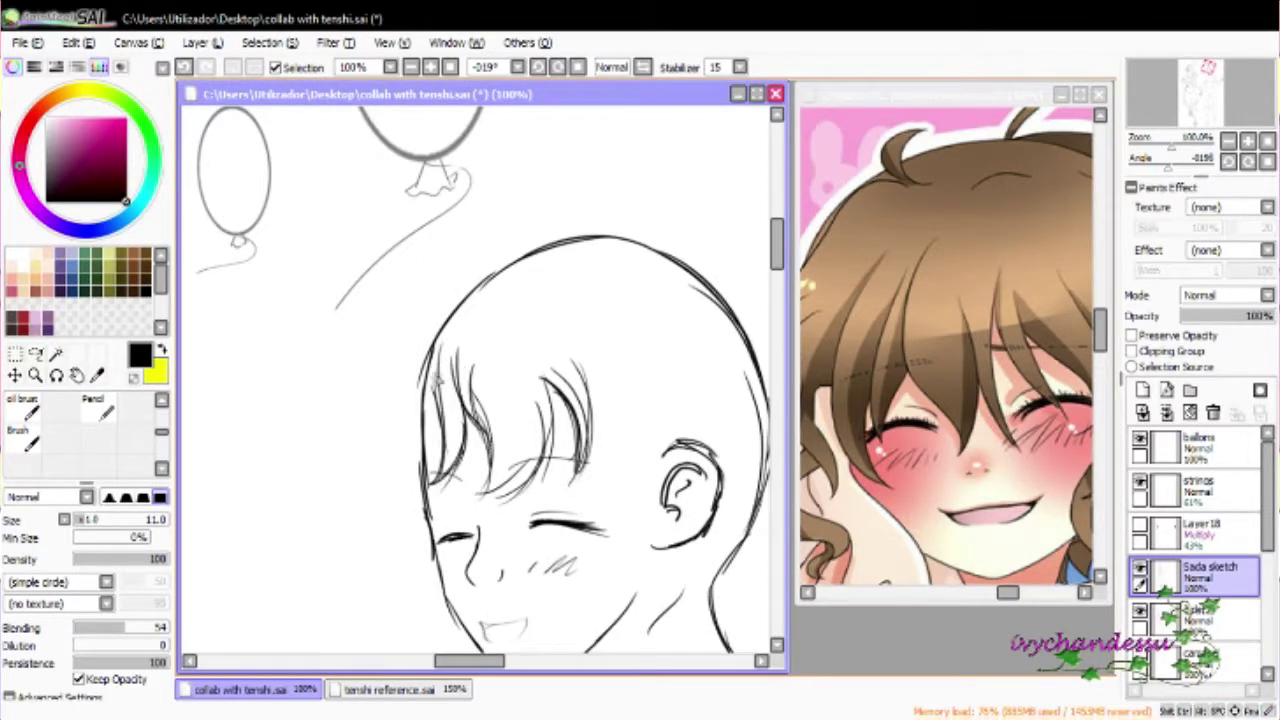
{"action": "left_click_drag", "start_coordinate": [500, 400], "coordinate": [615, 385]}
{"action": "left_click_drag", "start_coordinate": [540, 290], "coordinate": [530, 470]}
{"action": "left_click_drag", "start_coordinate": [548, 386], "coordinate": [560, 500]}
{"action": "left_click_drag", "start_coordinate": [555, 425], "coordinate": [520, 500]}
Show another drawing of the character in the reference and sketch long wavy side hair framing the second figure's face
{"action": "left_click", "coordinate": [390, 689]}
{"action": "mouse_move", "coordinate": [1200, 90]}
{"action": "left_mouse_down"}
{"action": "mouse_move", "coordinate": [1205, 118]}
{"action": "mouse_move", "coordinate": [1195, 72]}
{"action": "mouse_move", "coordinate": [1205, 80]}
{"action": "mouse_move", "coordinate": [1190, 70]}
{"action": "mouse_move", "coordinate": [1200, 85]}
{"action": "left_mouse_up"}
{"action": "left_click", "coordinate": [1228, 141]}
{"action": "left_click", "coordinate": [240, 689]}
{"action": "mouse_move", "coordinate": [500, 265]}
{"action": "left_mouse_down"}
{"action": "mouse_move", "coordinate": [480, 428]}
{"action": "mouse_move", "coordinate": [512, 440]}
{"action": "left_mouse_up"}
{"action": "left_click_drag", "start_coordinate": [404, 296], "coordinate": [505, 455]}
{"action": "mouse_move", "coordinate": [342, 131]}
{"action": "left_mouse_down"}
{"action": "mouse_move", "coordinate": [497, 131]}
{"action": "mouse_move", "coordinate": [400, 360]}
{"action": "left_mouse_up"}
{"action": "left_click_drag", "start_coordinate": [440, 200], "coordinate": [436, 440]}
{"action": "left_click_drag", "start_coordinate": [436, 440], "coordinate": [381, 215]}
{"action": "left_click_drag", "start_coordinate": [445, 262], "coordinate": [395, 452]}
{"action": "key", "text": "ctrl+z"}
Add wavy locks over the second figure's shoulders and scarf folds around the neck, and save the drawing
{"action": "left_click_drag", "start_coordinate": [405, 296], "coordinate": [392, 560]}
{"action": "mouse_move", "coordinate": [480, 380]}
{"action": "left_mouse_down"}
{"action": "mouse_move", "coordinate": [470, 330]}
{"action": "mouse_move", "coordinate": [440, 300]}
{"action": "mouse_move", "coordinate": [470, 380]}
{"action": "left_mouse_up"}
{"action": "left_click_drag", "start_coordinate": [350, 296], "coordinate": [320, 395]}
{"action": "mouse_move", "coordinate": [420, 330]}
{"action": "left_mouse_down"}
{"action": "mouse_move", "coordinate": [480, 413]}
{"action": "mouse_move", "coordinate": [420, 345]}
{"action": "left_mouse_up"}
{"action": "scroll", "coordinate": [480, 413], "scroll_direction": "down", "scroll_amount": 3}
{"action": "mouse_move", "coordinate": [518, 290]}
{"action": "left_mouse_down"}
{"action": "mouse_move", "coordinate": [506, 410]}
{"action": "mouse_move", "coordinate": [514, 372]}
{"action": "mouse_move", "coordinate": [528, 396]}
{"action": "left_mouse_up"}
{"action": "mouse_move", "coordinate": [448, 340]}
{"action": "left_mouse_down"}
{"action": "mouse_move", "coordinate": [448, 420]}
{"action": "mouse_move", "coordinate": [423, 375]}
{"action": "left_mouse_up"}
{"action": "left_click_drag", "start_coordinate": [520, 292], "coordinate": [536, 430]}
{"action": "left_click_drag", "start_coordinate": [512, 360], "coordinate": [530, 432]}
{"action": "left_click_drag", "start_coordinate": [523, 268], "coordinate": [505, 253]}
{"action": "mouse_move", "coordinate": [488, 276]}
{"action": "left_mouse_down"}
{"action": "mouse_move", "coordinate": [420, 305]}
{"action": "mouse_move", "coordinate": [432, 302]}
{"action": "mouse_move", "coordinate": [413, 279]}
{"action": "left_mouse_up"}
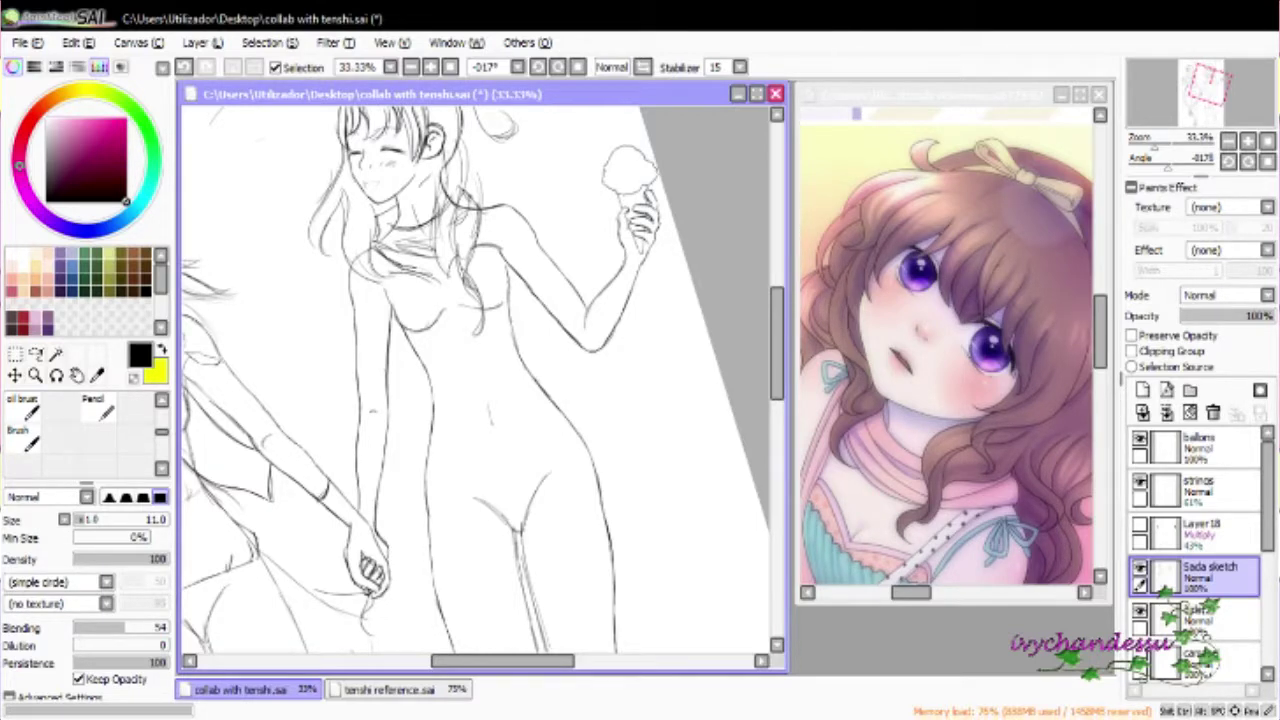
{"action": "key", "text": "ctrl+s"}
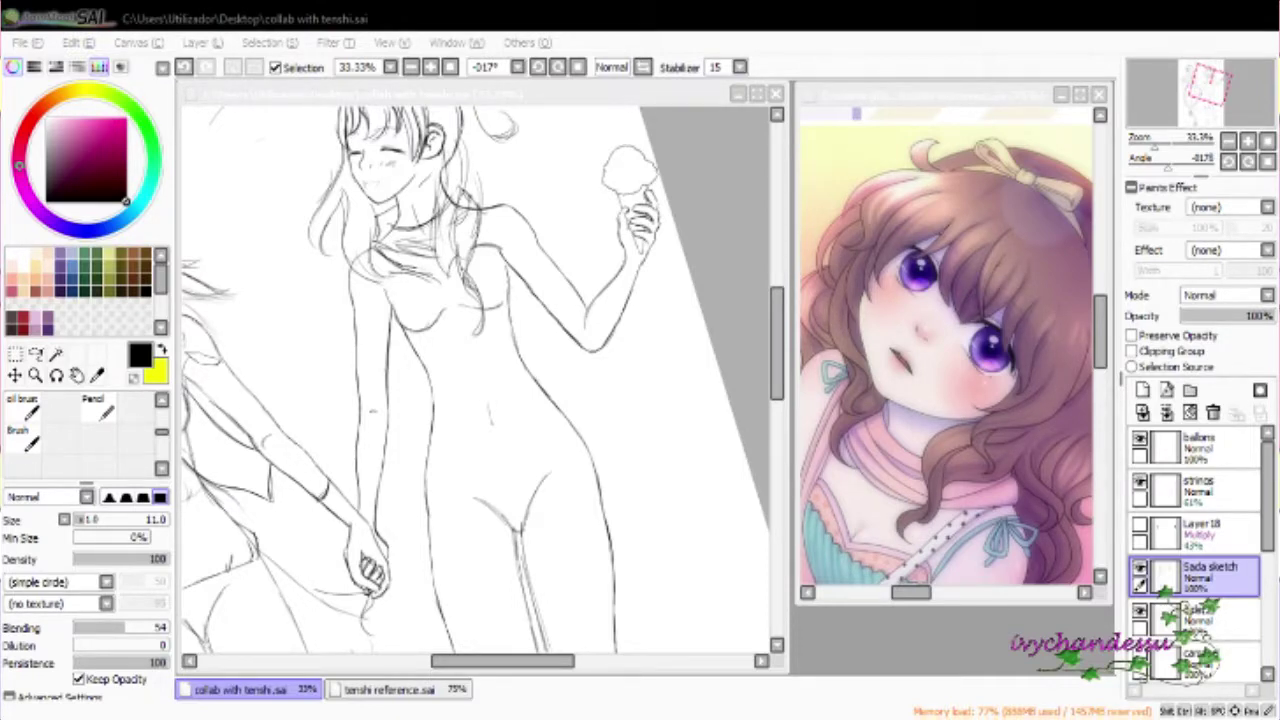
Show the seated girl's whole dress in the reference and sketch the second figure's long scarf tail streaming behind the back
{"action": "left_click", "coordinate": [837, 396]}
{"action": "scroll", "coordinate": [1040, 575], "scroll_direction": "down", "scroll_amount": 3}
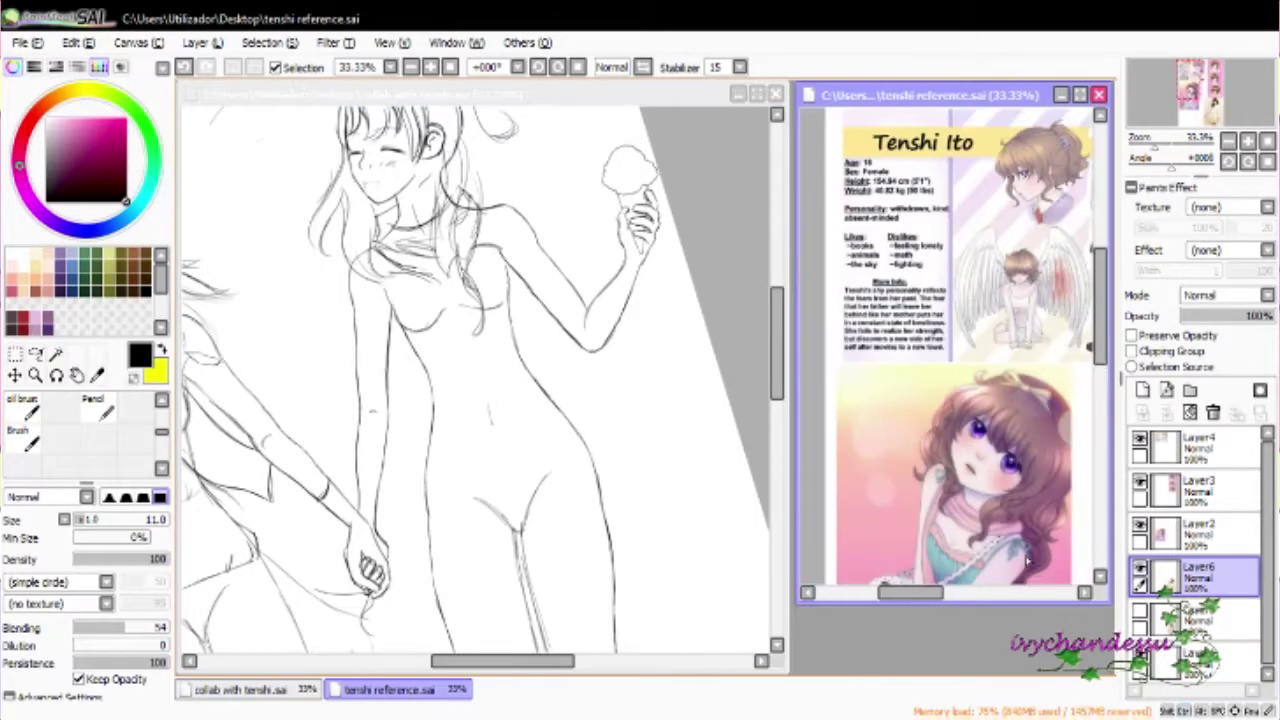
{"action": "left_click_drag", "start_coordinate": [1028, 557], "coordinate": [972, 458]}
{"action": "left_click", "coordinate": [730, 410]}
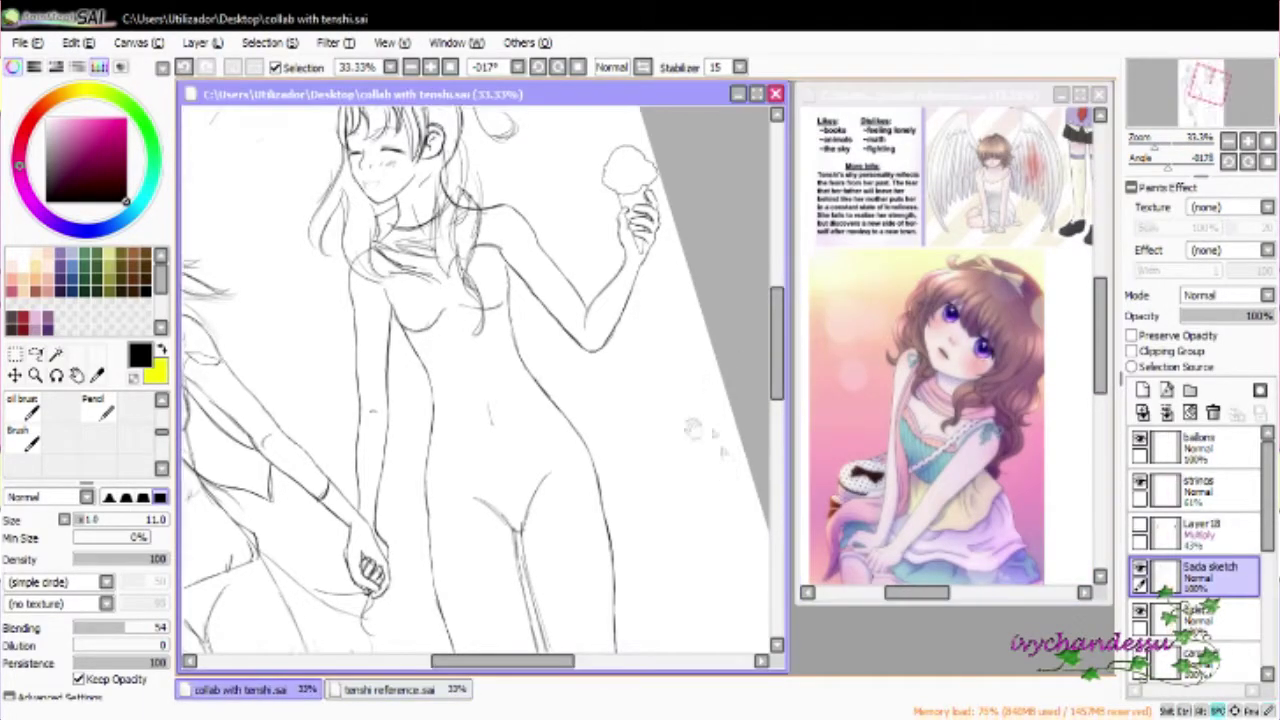
{"action": "scroll", "coordinate": [752, 410], "scroll_direction": "up", "scroll_amount": 3}
{"action": "left_click_drag", "start_coordinate": [600, 300], "coordinate": [720, 480]}
{"action": "left_click_drag", "start_coordinate": [575, 375], "coordinate": [610, 452]}
{"action": "left_click_drag", "start_coordinate": [565, 400], "coordinate": [590, 446]}
{"action": "scroll", "coordinate": [588, 494], "scroll_direction": "down", "scroll_amount": 10}
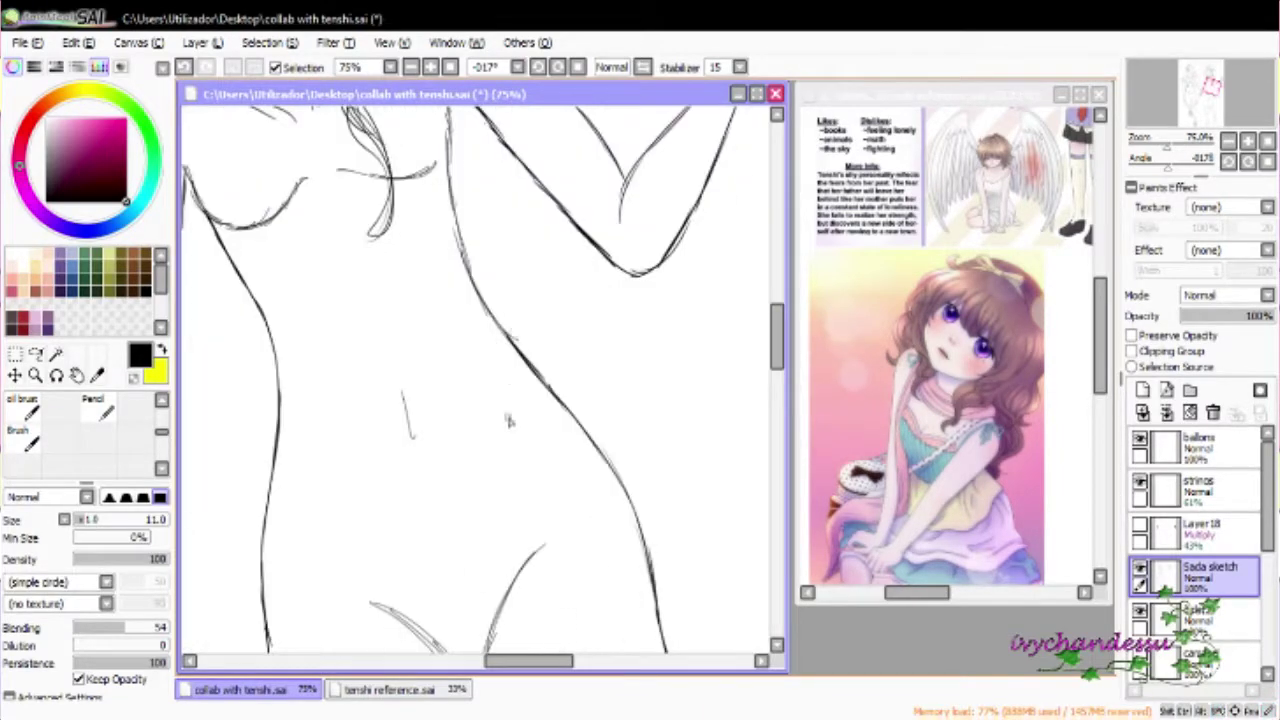
{"action": "left_click", "coordinate": [950, 400]}
{"action": "left_click", "coordinate": [240, 689]}
{"action": "scroll", "coordinate": [480, 390], "scroll_direction": "up", "scroll_amount": 10}
{"action": "left_click_drag", "start_coordinate": [528, 288], "coordinate": [752, 460]}
{"action": "left_click_drag", "start_coordinate": [597, 455], "coordinate": [632, 470]}
Trace the second figure's fitted bodice with bold side lines down to the waist
{"action": "left_click_drag", "start_coordinate": [514, 284], "coordinate": [442, 304]}
{"action": "left_click_drag", "start_coordinate": [583, 399], "coordinate": [568, 422]}
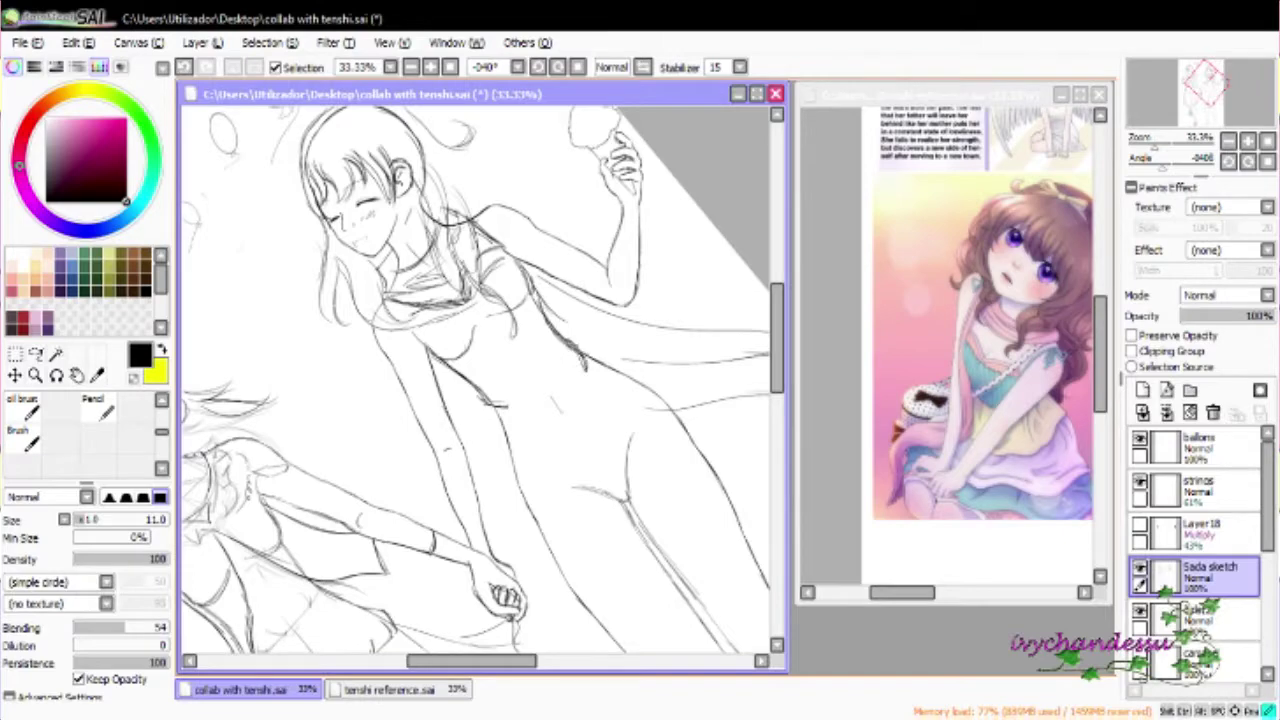
{"action": "left_click_drag", "start_coordinate": [568, 422], "coordinate": [531, 312]}
{"action": "left_click_drag", "start_coordinate": [454, 295], "coordinate": [540, 290]}
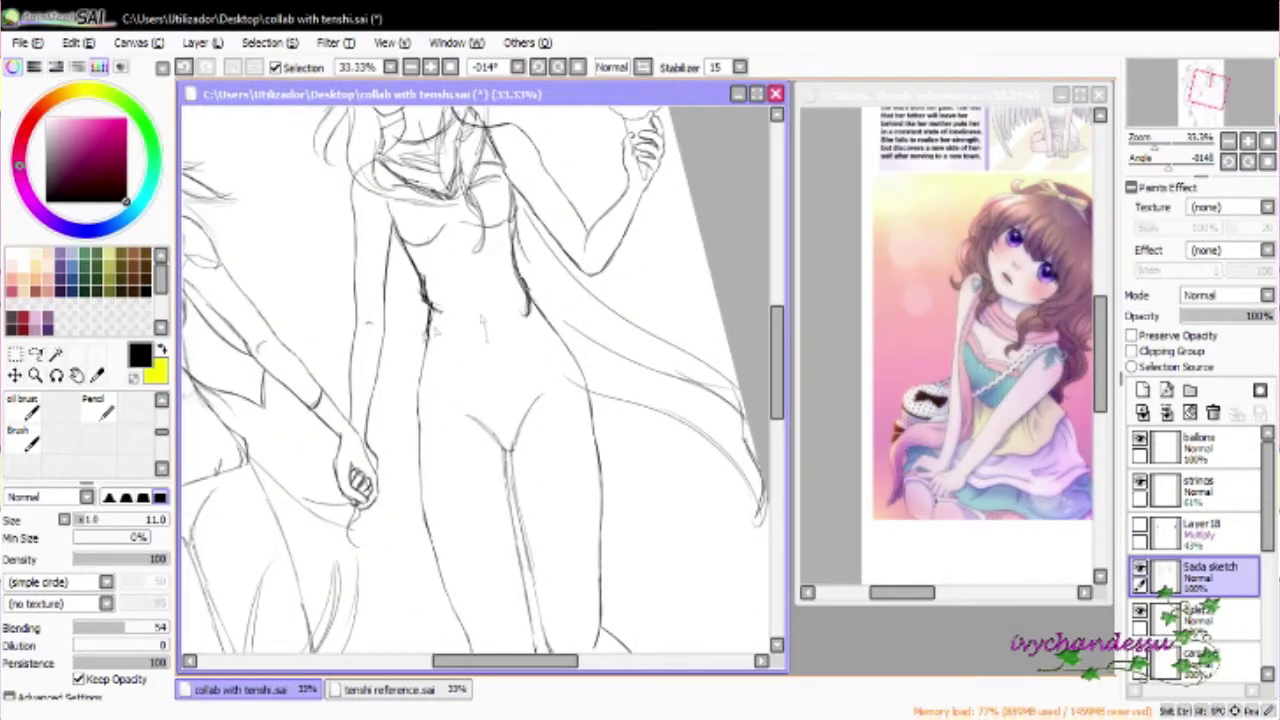
Sketch the second figure's layered skirt with ruffled tiers over the hips and a wavy hem billowing out behind
{"action": "mouse_move", "coordinate": [418, 380]}
{"action": "left_mouse_down"}
{"action": "mouse_move", "coordinate": [490, 350]}
{"action": "mouse_move", "coordinate": [440, 160]}
{"action": "left_mouse_up"}
{"action": "mouse_move", "coordinate": [468, 366]}
{"action": "left_mouse_down"}
{"action": "mouse_move", "coordinate": [460, 488]}
{"action": "mouse_move", "coordinate": [458, 472]}
{"action": "left_mouse_up"}
{"action": "left_click_drag", "start_coordinate": [552, 460], "coordinate": [646, 428]}
{"action": "left_click_drag", "start_coordinate": [690, 362], "coordinate": [714, 390]}
{"action": "left_click_drag", "start_coordinate": [600, 400], "coordinate": [525, 485]}
{"action": "mouse_move", "coordinate": [572, 330]}
{"action": "left_mouse_down"}
{"action": "mouse_move", "coordinate": [662, 315]}
{"action": "mouse_move", "coordinate": [630, 470]}
{"action": "mouse_move", "coordinate": [578, 505]}
{"action": "left_mouse_up"}
{"action": "mouse_move", "coordinate": [575, 318]}
{"action": "left_mouse_down"}
{"action": "mouse_move", "coordinate": [602, 298]}
{"action": "mouse_move", "coordinate": [637, 384]}
{"action": "mouse_move", "coordinate": [485, 428]}
{"action": "left_mouse_up"}
{"action": "left_click_drag", "start_coordinate": [640, 416], "coordinate": [432, 408]}
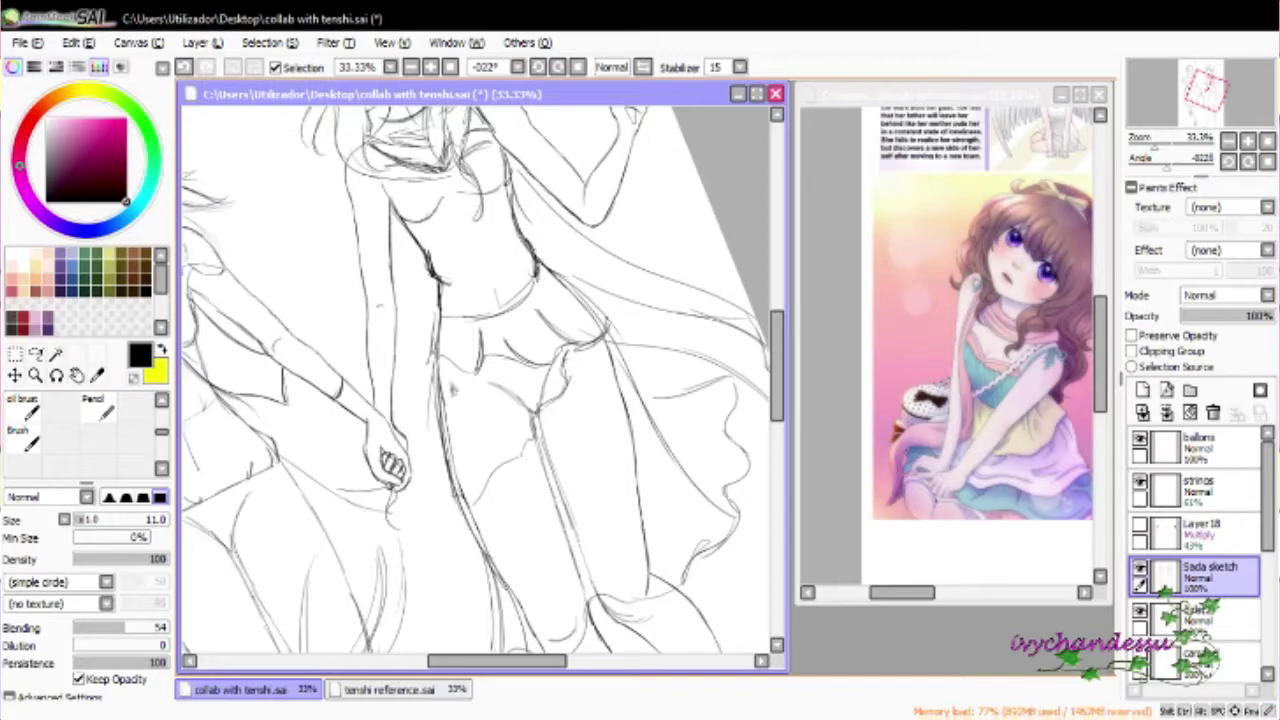
{"action": "left_click_drag", "start_coordinate": [454, 500], "coordinate": [534, 440]}
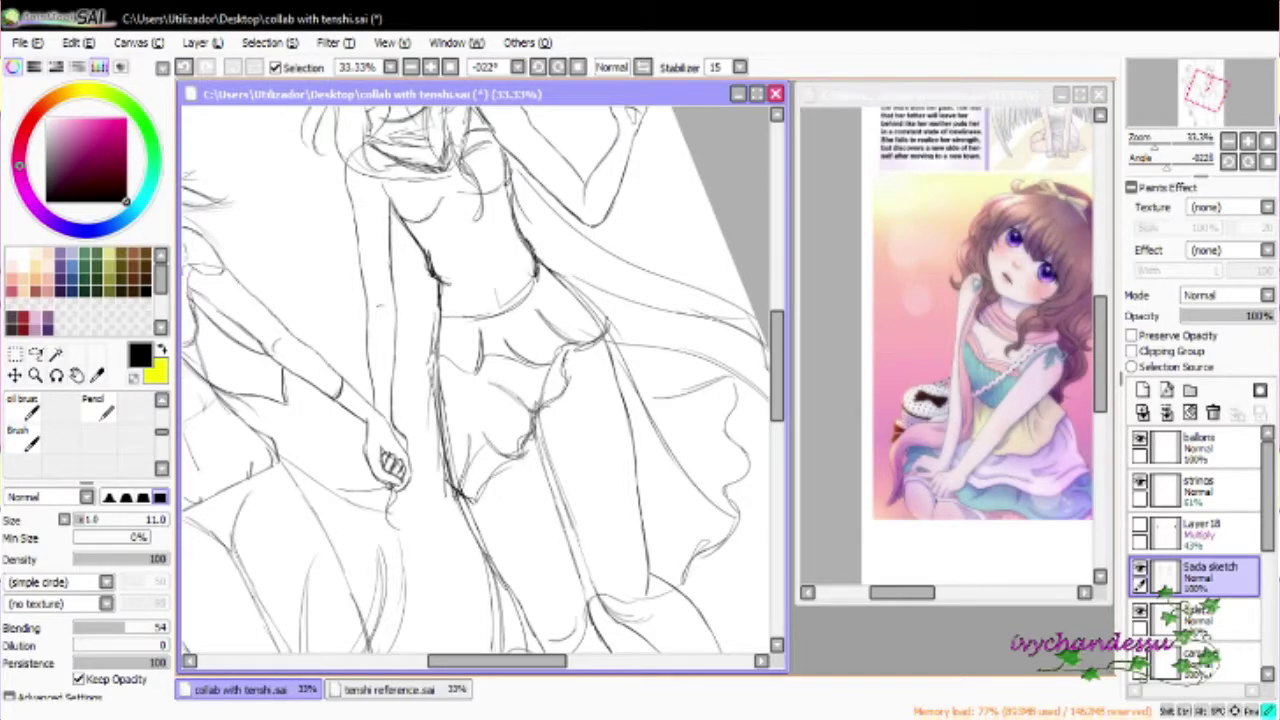
{"action": "mouse_move", "coordinate": [560, 380]}
{"action": "left_mouse_down"}
{"action": "mouse_move", "coordinate": [522, 429]}
{"action": "mouse_move", "coordinate": [558, 334]}
{"action": "mouse_move", "coordinate": [745, 218]}
{"action": "mouse_move", "coordinate": [707, 361]}
{"action": "left_mouse_up"}
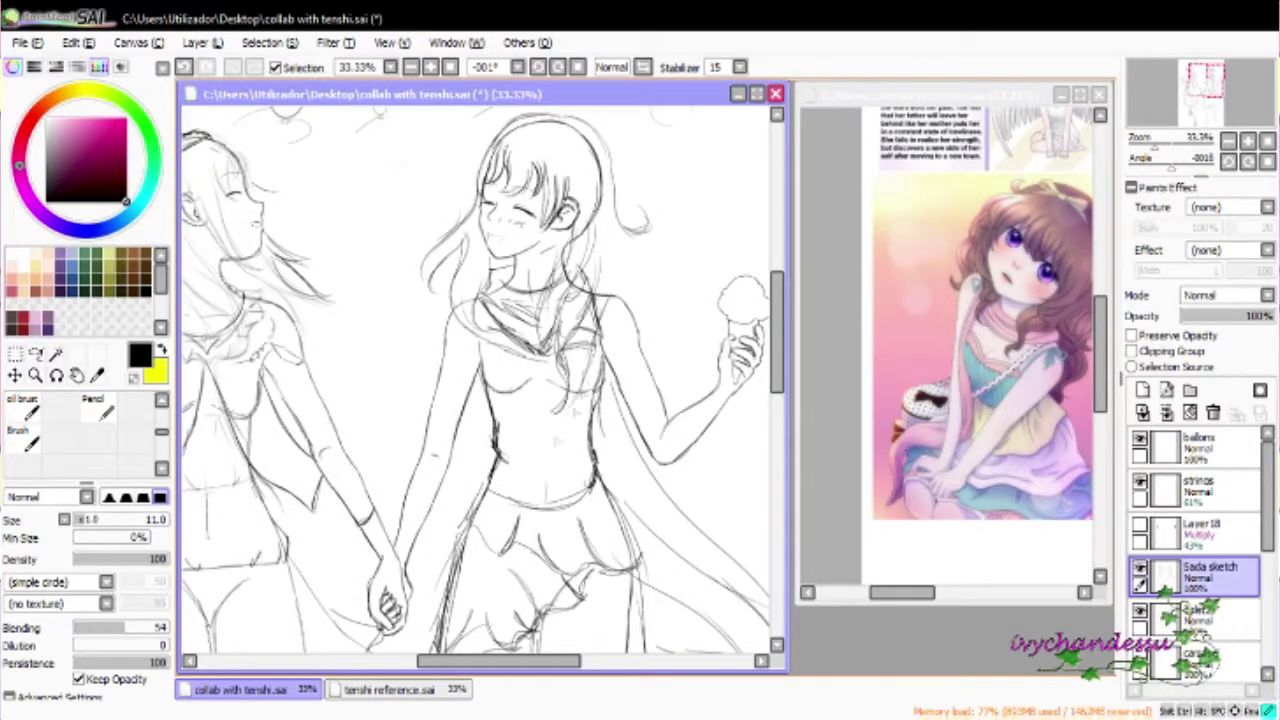
Draw a bag strap running diagonally across the second figure's chest to the opposite hip, with the bag's edge there
{"action": "mouse_move", "coordinate": [520, 440]}
{"action": "left_mouse_down"}
{"action": "mouse_move", "coordinate": [587, 440]}
{"action": "mouse_move", "coordinate": [524, 540]}
{"action": "left_mouse_up"}
{"action": "left_click_drag", "start_coordinate": [540, 468], "coordinate": [520, 532]}
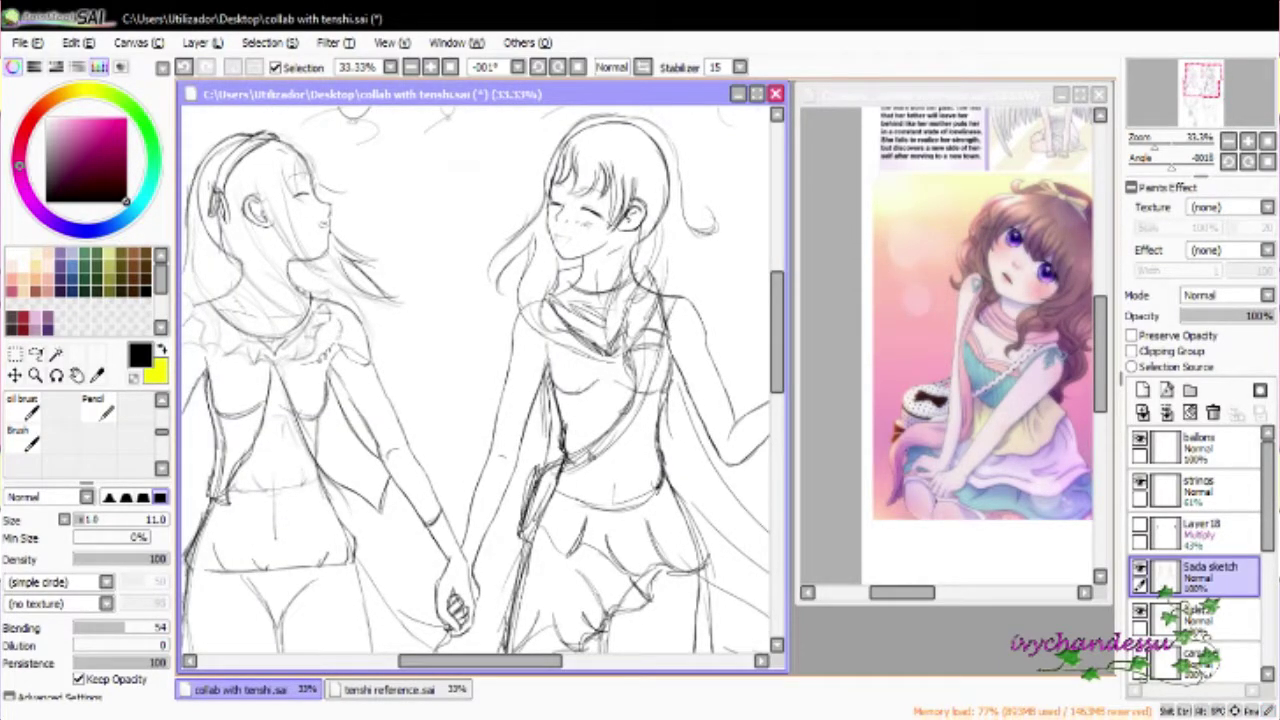
{"action": "left_click_drag", "start_coordinate": [480, 380], "coordinate": [525, 505]}
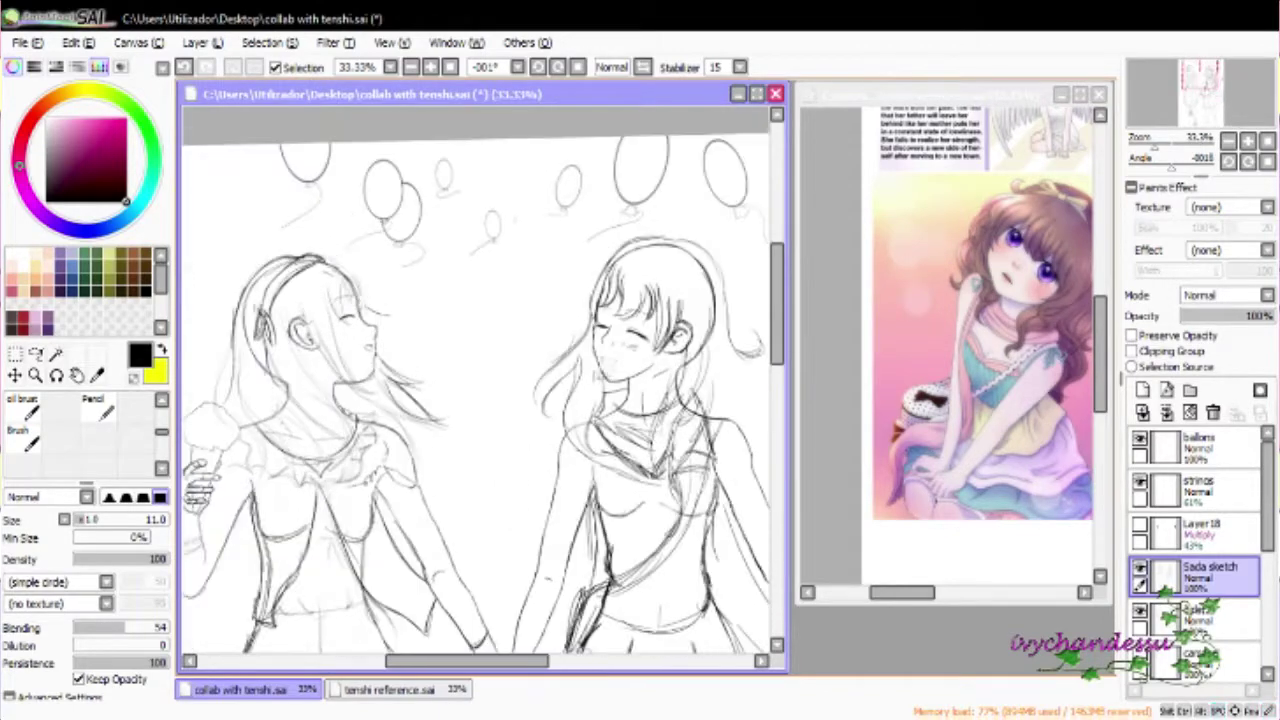
Draw a headband with a bow on the second figure, extend the hair flowing backwards and darken the front locks
{"action": "mouse_move", "coordinate": [570, 390]}
{"action": "left_mouse_down"}
{"action": "mouse_move", "coordinate": [545, 440]}
{"action": "mouse_move", "coordinate": [495, 468]}
{"action": "mouse_move", "coordinate": [430, 460]}
{"action": "mouse_move", "coordinate": [484, 426]}
{"action": "mouse_move", "coordinate": [470, 420]}
{"action": "mouse_move", "coordinate": [506, 372]}
{"action": "left_mouse_up"}
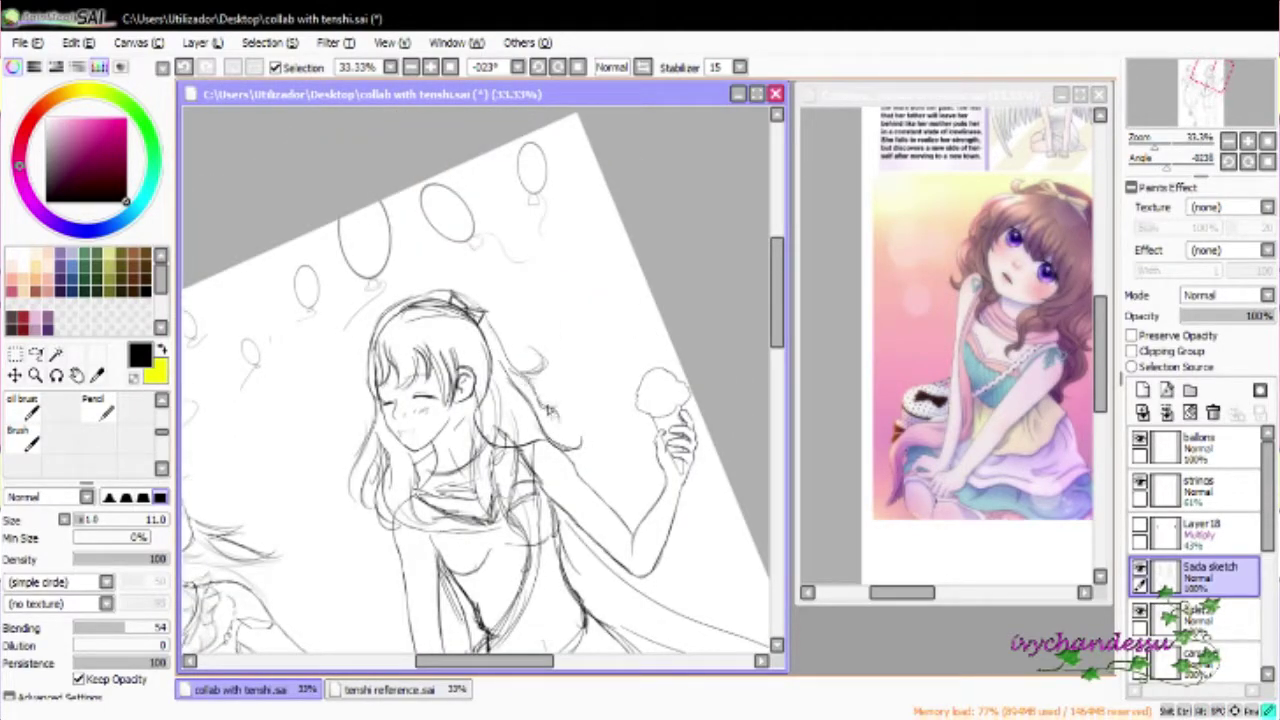
{"action": "left_click_drag", "start_coordinate": [372, 395], "coordinate": [350, 494]}
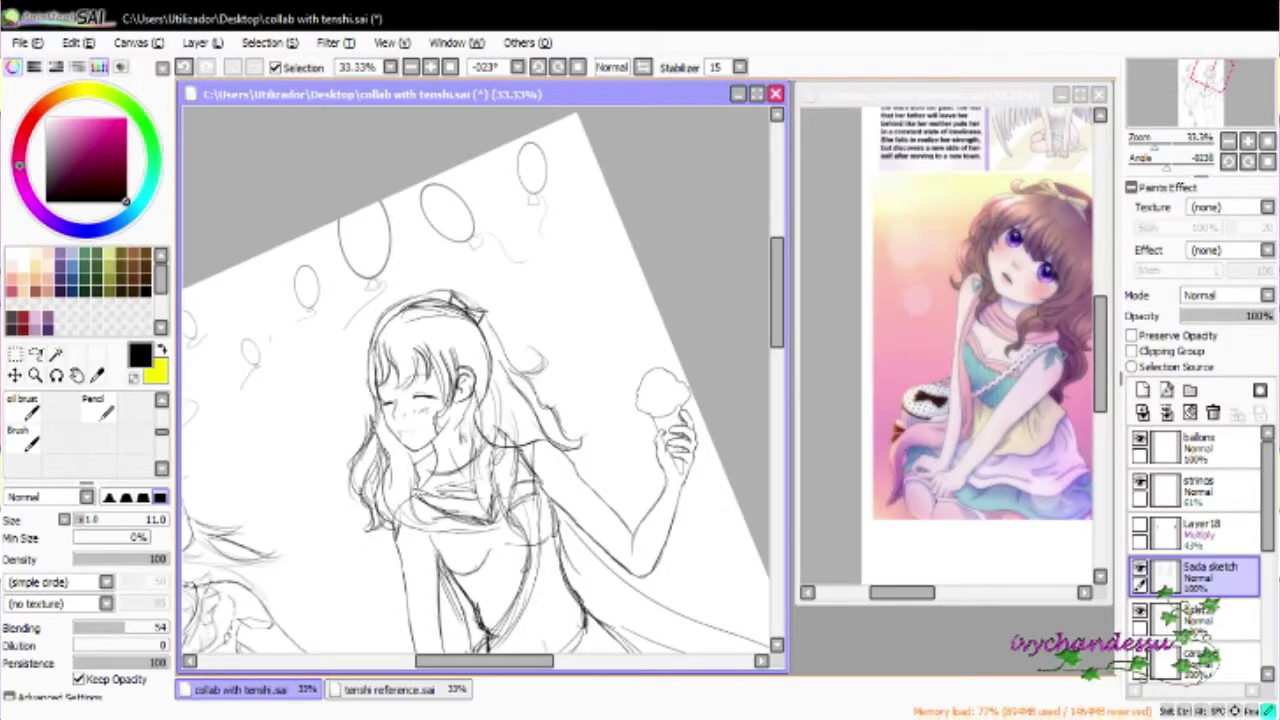
{"action": "left_click_drag", "start_coordinate": [372, 348], "coordinate": [376, 496]}
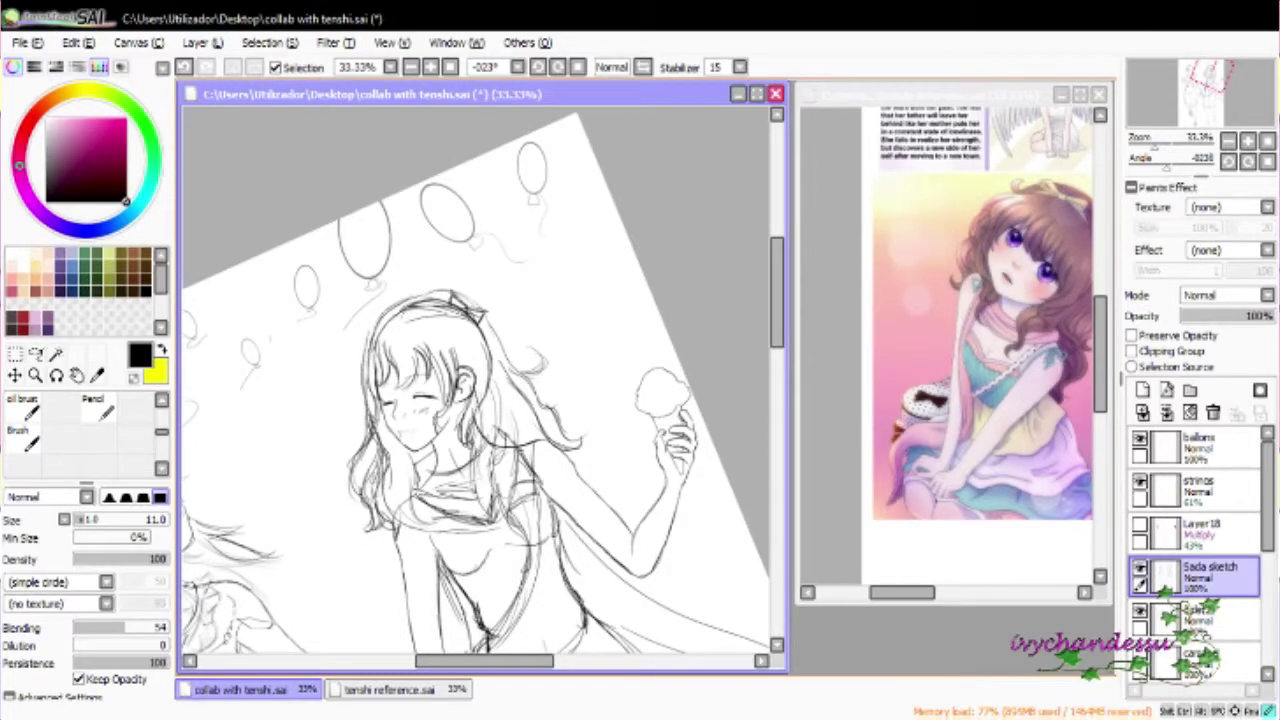
Sketch a small petal-shaped ornament on the second figure's neckline, just below the scarf beside the strap
{"action": "scroll", "coordinate": [517, 491], "scroll_direction": "up", "scroll_amount": 4}
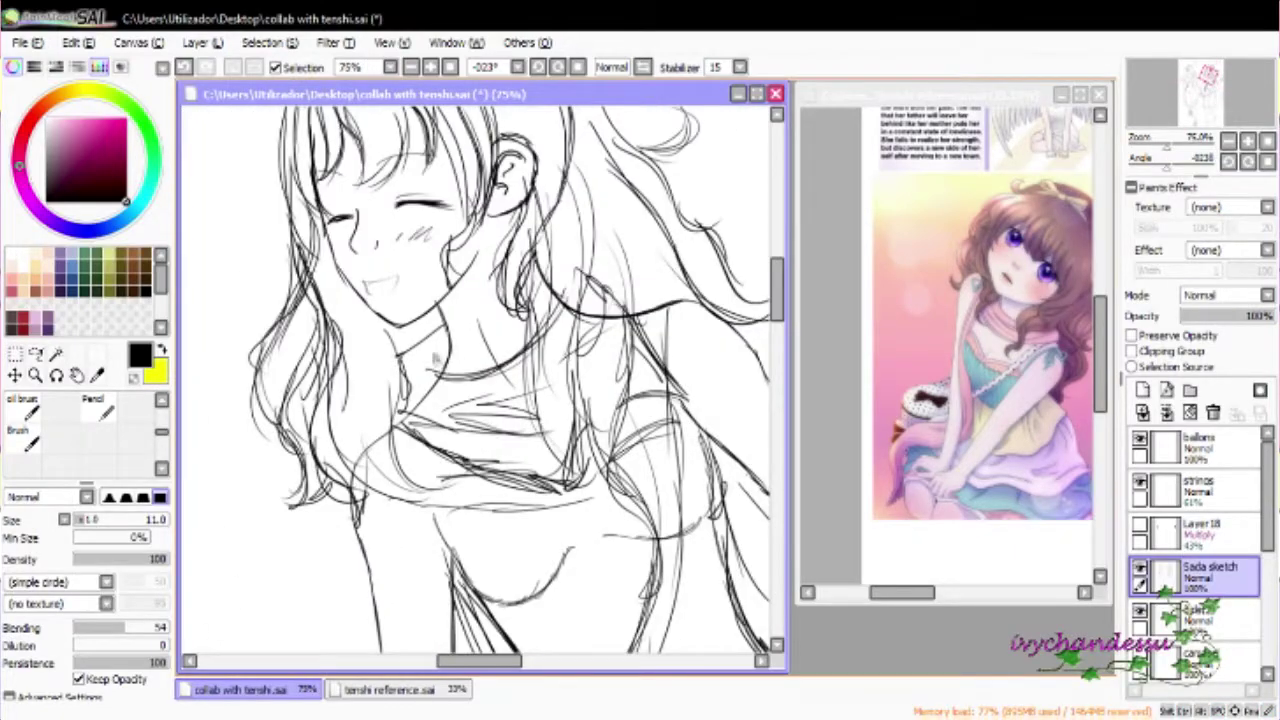
{"action": "scroll", "coordinate": [510, 430], "scroll_direction": "up", "scroll_amount": 2}
{"action": "scroll", "coordinate": [510, 430], "scroll_direction": "down", "scroll_amount": 2}
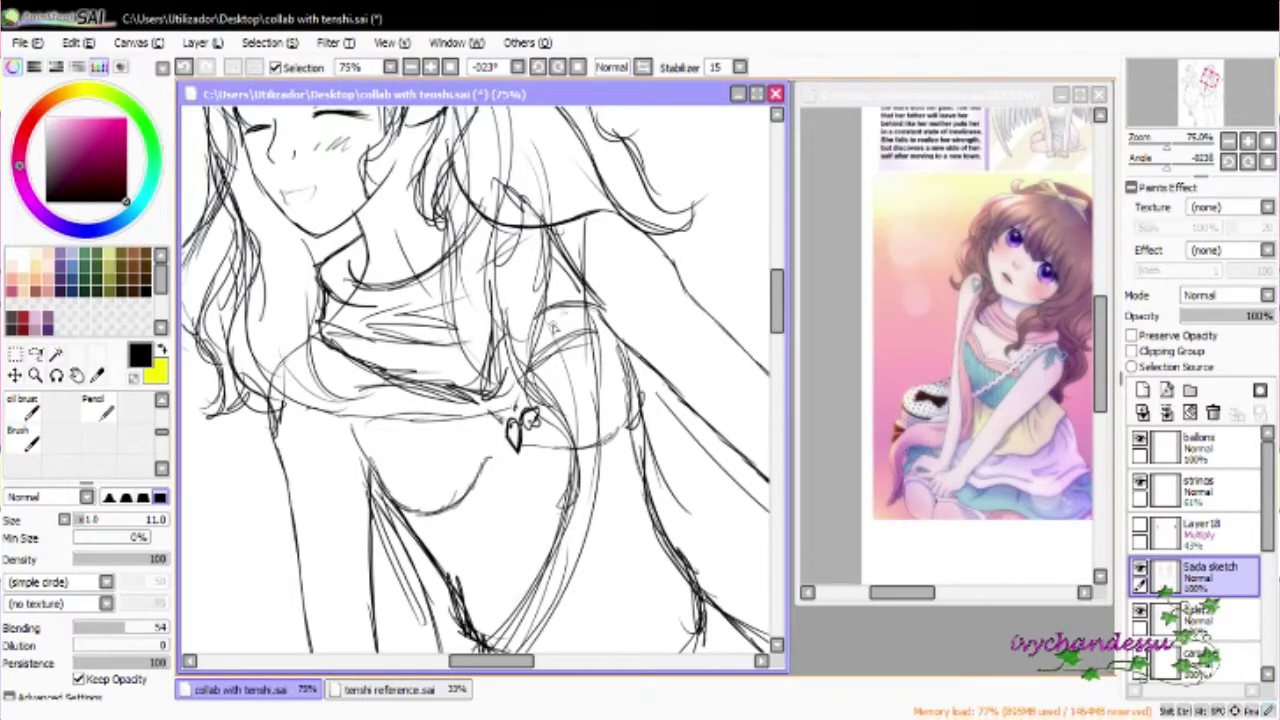
Sketch a shoe on the second figure's front foot with a deep curved opening and a bold toe and sole
{"action": "scroll", "coordinate": [553, 327], "scroll_direction": "down", "scroll_amount": 5}
{"action": "scroll", "coordinate": [689, 509], "scroll_direction": "up", "scroll_amount": 5}
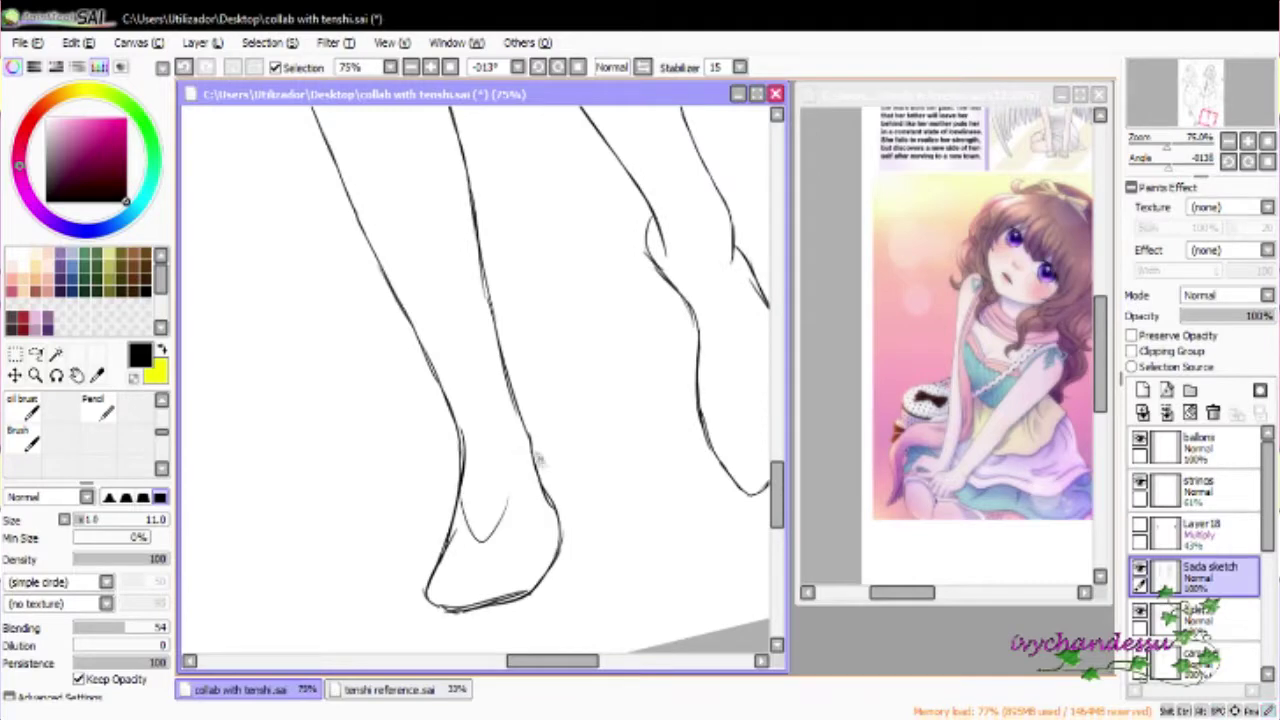
{"action": "left_click_drag", "start_coordinate": [516, 460], "coordinate": [492, 545]}
{"action": "left_click_drag", "start_coordinate": [528, 435], "coordinate": [500, 540]}
{"action": "left_click_drag", "start_coordinate": [465, 500], "coordinate": [490, 548]}
{"action": "mouse_move", "coordinate": [510, 488]}
{"action": "left_mouse_down"}
{"action": "mouse_move", "coordinate": [470, 545]}
{"action": "mouse_move", "coordinate": [455, 614]}
{"action": "left_mouse_up"}
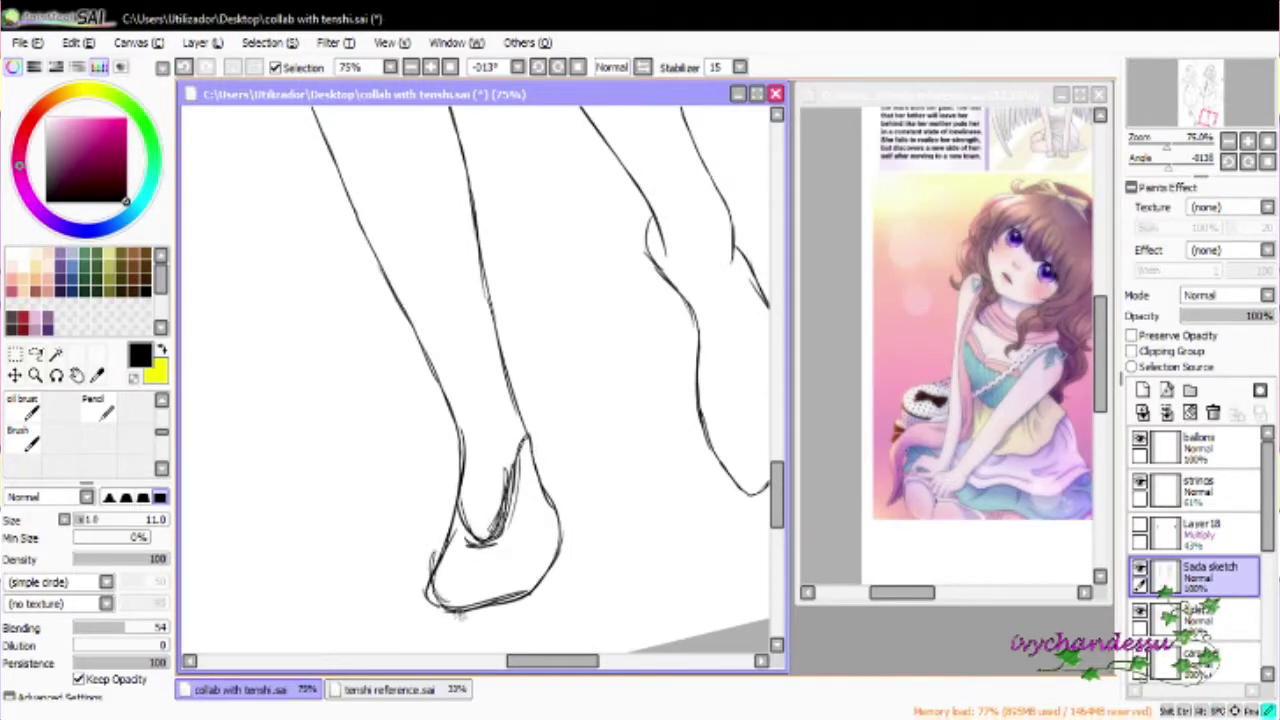
{"action": "left_click_drag", "start_coordinate": [540, 590], "coordinate": [450, 600]}
{"action": "left_click_drag", "start_coordinate": [500, 400], "coordinate": [490, 445]}
{"action": "left_click_drag", "start_coordinate": [470, 500], "coordinate": [455, 580]}
{"action": "left_click_drag", "start_coordinate": [462, 568], "coordinate": [490, 585]}
Erase the opening lines of the second figure's front shoe and redraw the opening across the foot
{"action": "key", "text": "n"}
{"action": "mouse_move", "coordinate": [525, 472]}
{"action": "left_mouse_down"}
{"action": "mouse_move", "coordinate": [495, 535]}
{"action": "mouse_move", "coordinate": [540, 552]}
{"action": "mouse_move", "coordinate": [470, 570]}
{"action": "mouse_move", "coordinate": [509, 506]}
{"action": "mouse_move", "coordinate": [478, 508]}
{"action": "left_mouse_up"}
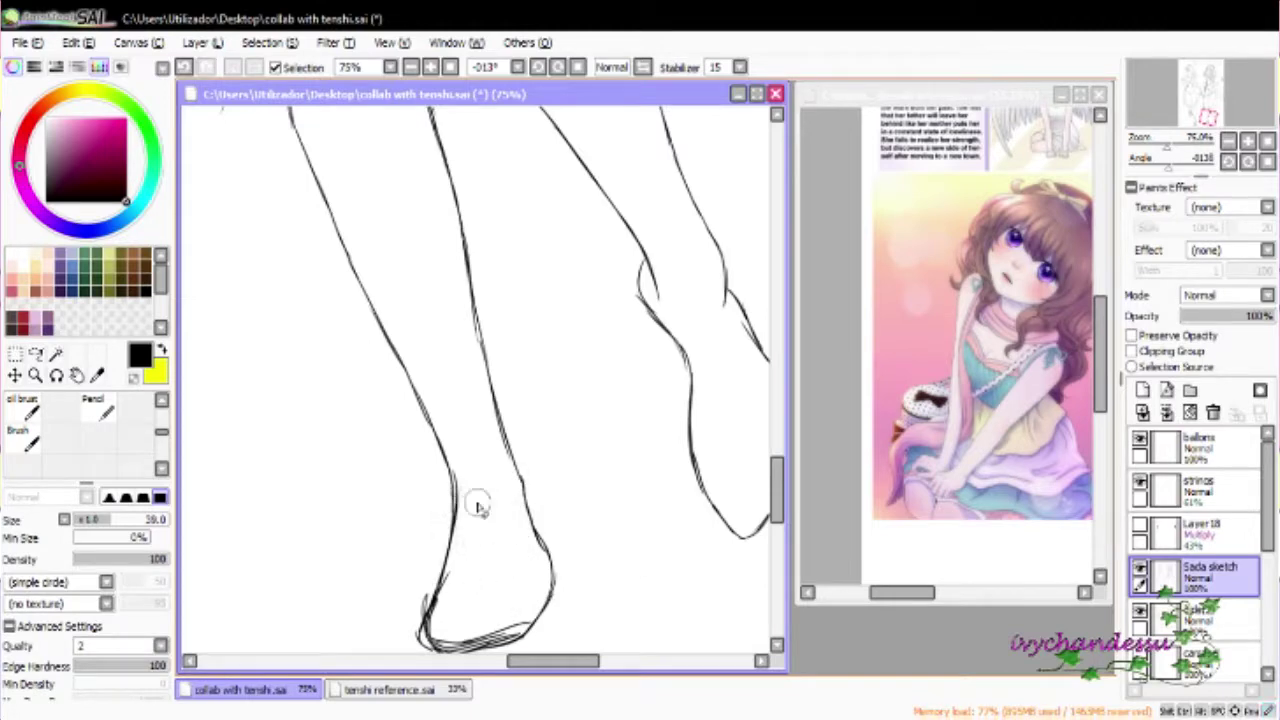
{"action": "key", "text": "b"}
{"action": "mouse_move", "coordinate": [453, 570]}
{"action": "left_mouse_down"}
{"action": "mouse_move", "coordinate": [535, 530]}
{"action": "mouse_move", "coordinate": [512, 495]}
{"action": "left_mouse_up"}
{"action": "left_click_drag", "start_coordinate": [515, 460], "coordinate": [528, 550]}
{"action": "left_click_drag", "start_coordinate": [505, 505], "coordinate": [525, 560]}
{"action": "mouse_move", "coordinate": [418, 495]}
{"action": "left_mouse_down"}
{"action": "mouse_move", "coordinate": [604, 452]}
{"action": "mouse_move", "coordinate": [463, 511]}
{"action": "left_mouse_up"}
{"action": "key", "text": "ctrl+z"}
{"action": "mouse_move", "coordinate": [566, 596]}
{"action": "left_mouse_down"}
{"action": "mouse_move", "coordinate": [612, 558]}
{"action": "mouse_move", "coordinate": [650, 460]}
{"action": "mouse_move", "coordinate": [585, 600]}
{"action": "left_mouse_up"}
{"action": "mouse_move", "coordinate": [540, 468]}
{"action": "left_mouse_down"}
{"action": "mouse_move", "coordinate": [612, 495]}
{"action": "mouse_move", "coordinate": [630, 465]}
{"action": "mouse_move", "coordinate": [600, 590]}
{"action": "left_mouse_up"}
{"action": "mouse_move", "coordinate": [640, 485]}
{"action": "left_mouse_down"}
{"action": "mouse_move", "coordinate": [600, 575]}
{"action": "mouse_move", "coordinate": [590, 525]}
{"action": "mouse_move", "coordinate": [550, 475]}
{"action": "left_mouse_up"}
Sketch a shoe with an inner opening on the second figure's raised foot and add a bow at its ankle
{"action": "key", "text": "e"}
{"action": "key", "text": "minus"}
{"action": "key", "text": "minus"}
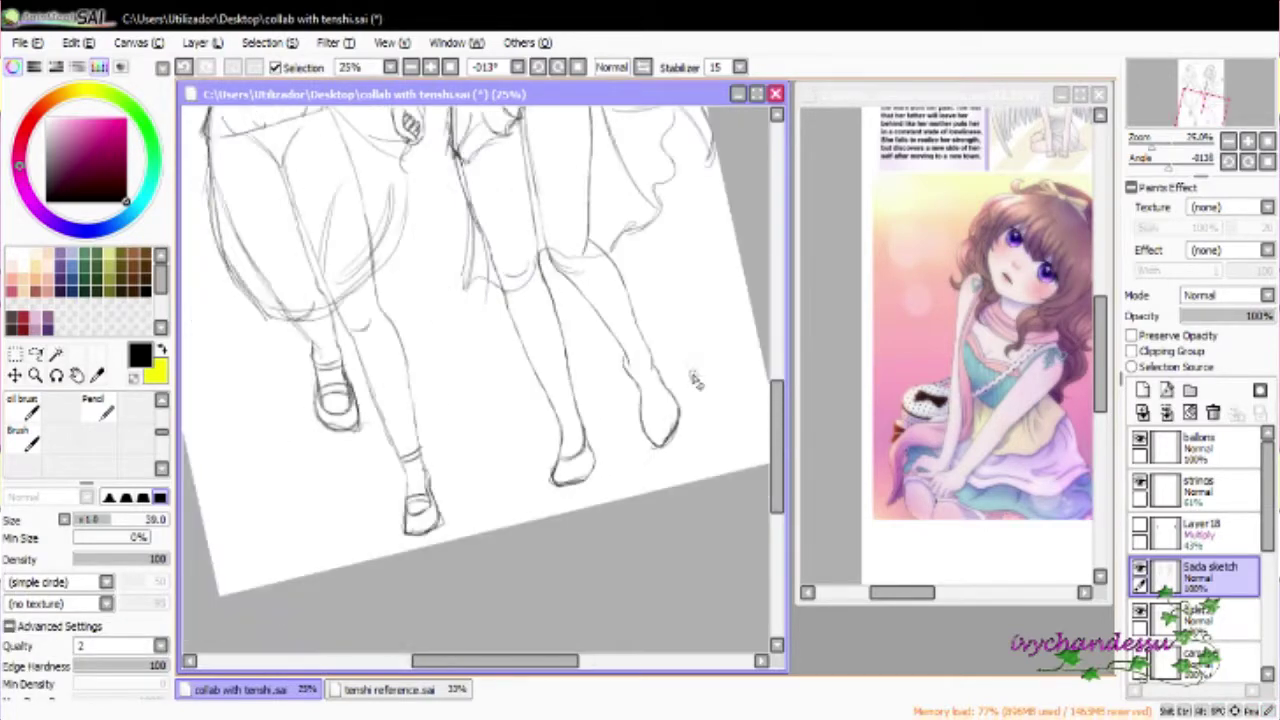
{"action": "left_click_drag", "start_coordinate": [630, 445], "coordinate": [685, 455]}
{"action": "key", "text": "b"}
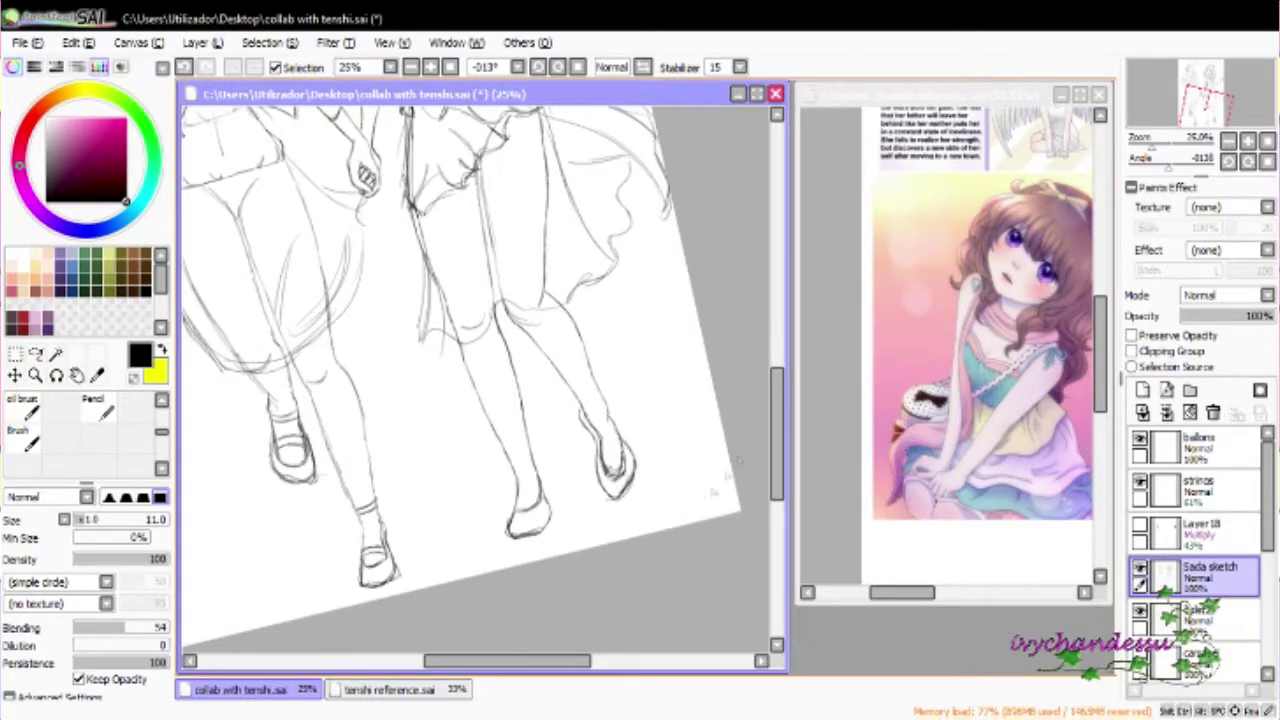
{"action": "left_click_drag", "start_coordinate": [637, 501], "coordinate": [597, 531]}
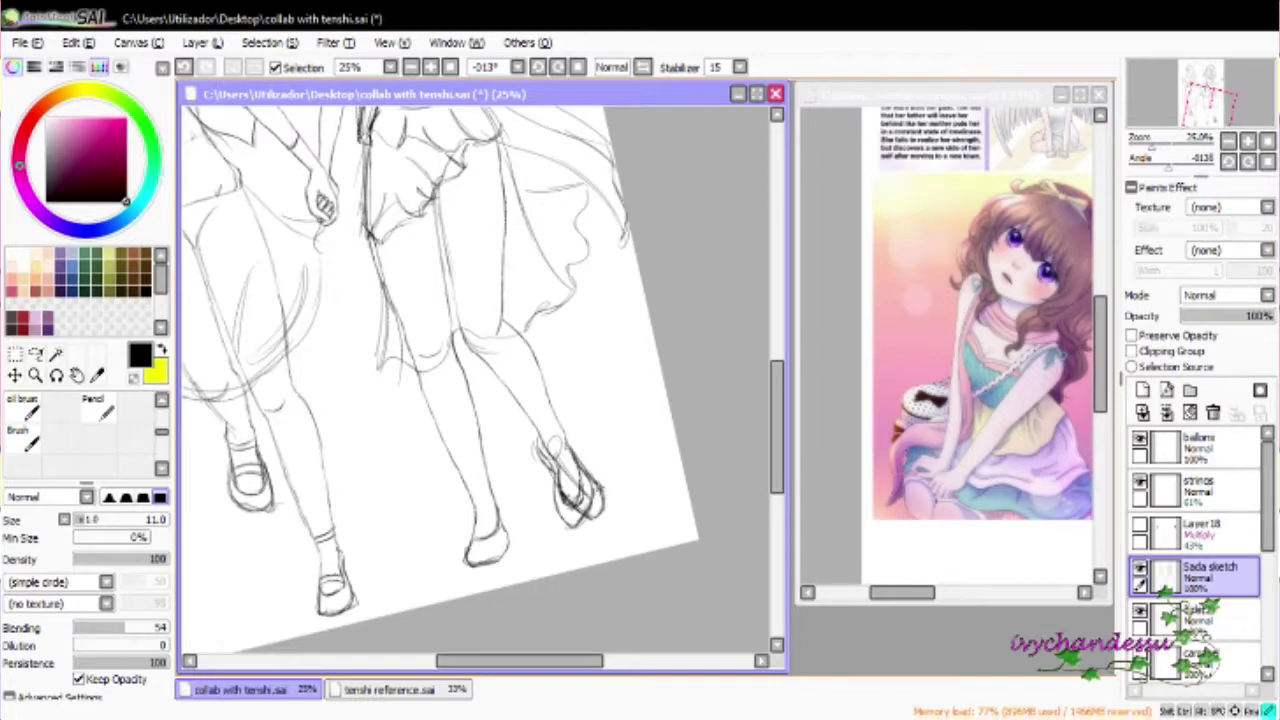
Erase the shoe sketch on the second figure's raised foot and redraw it slimmer with a deep, bold-edged opening
{"action": "key", "text": "ctrl+z"}
{"action": "key", "text": "ctrl+z"}
{"action": "key", "text": "ctrl+z"}
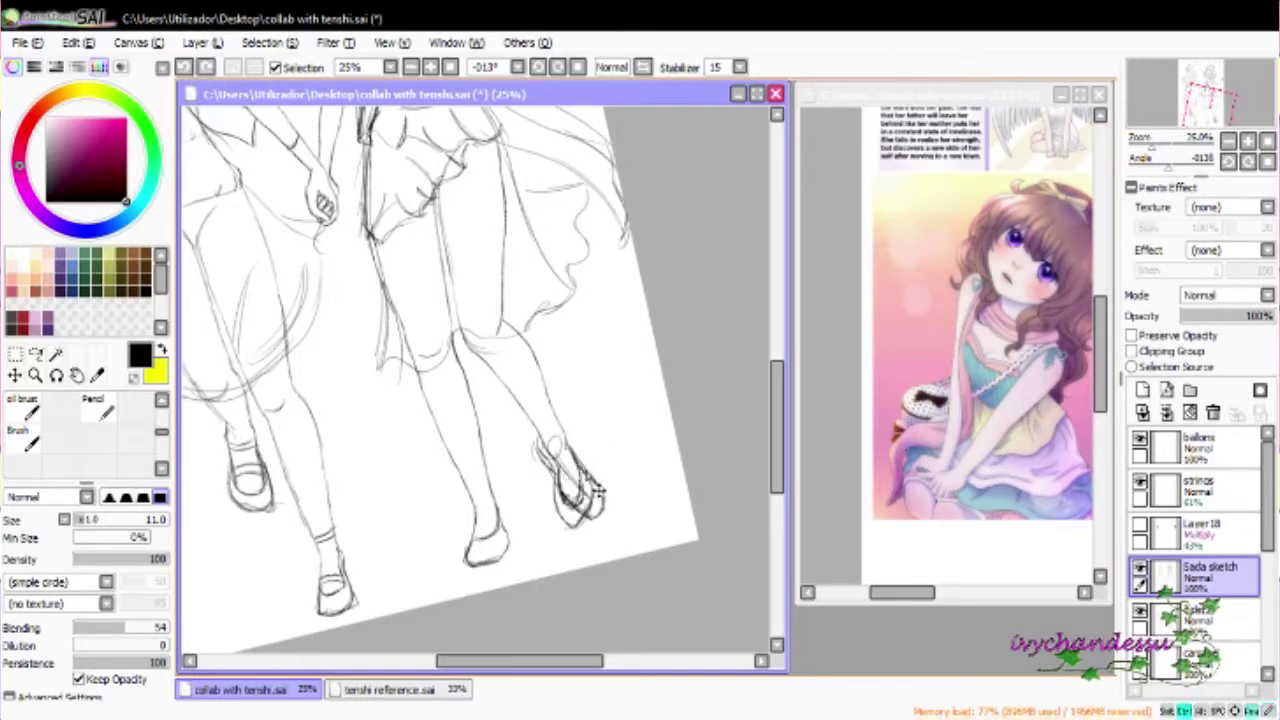
{"action": "key", "text": "e"}
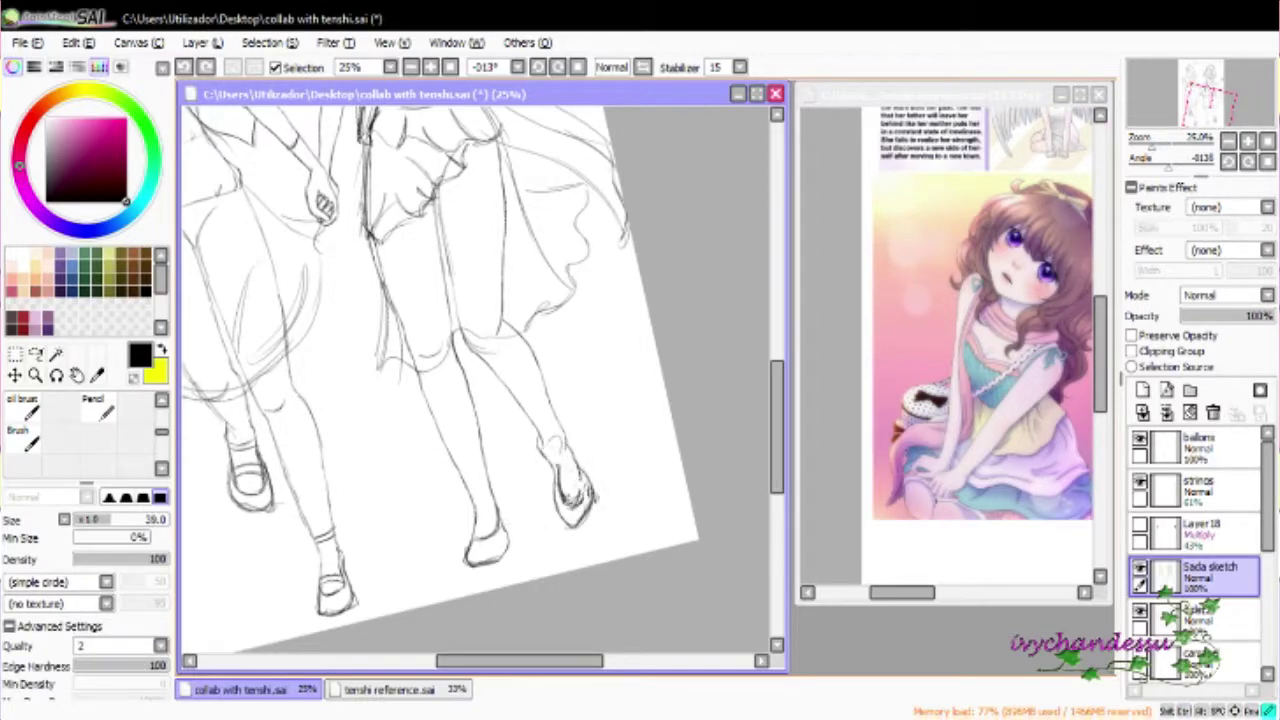
{"action": "left_click_drag", "start_coordinate": [578, 510], "coordinate": [596, 526]}
{"action": "key", "text": "b"}
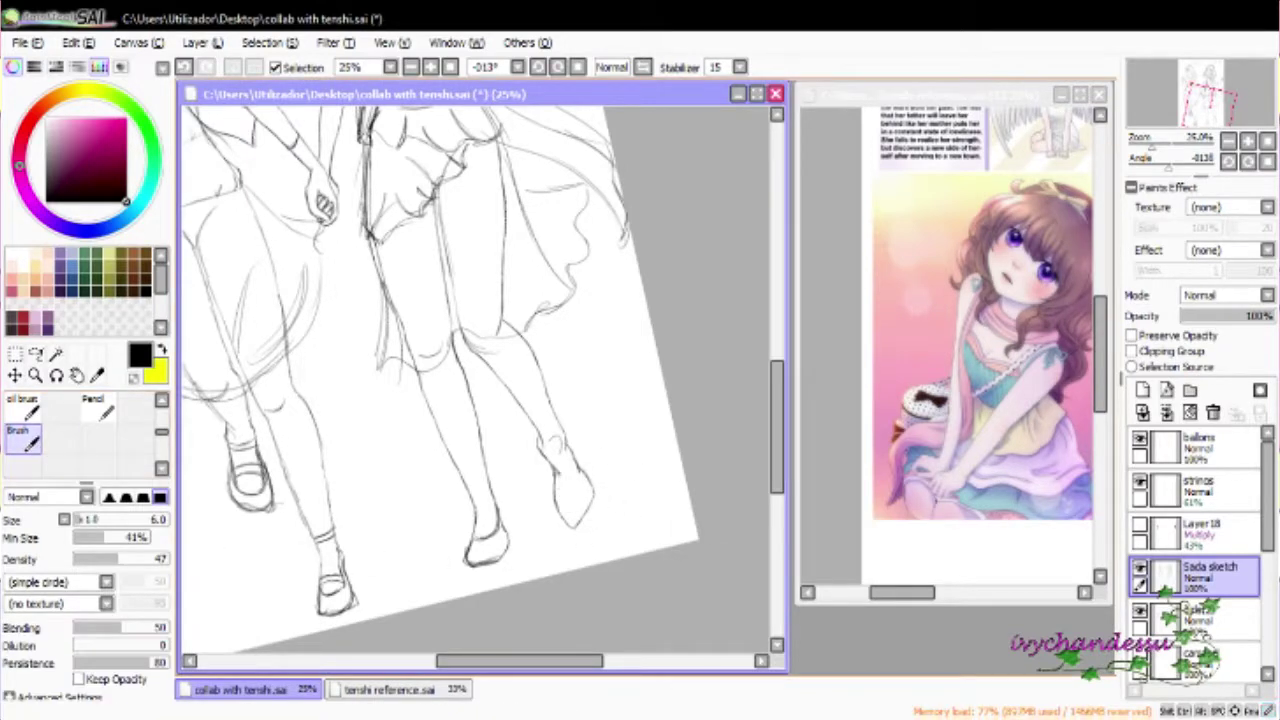
{"action": "key", "text": "c"}
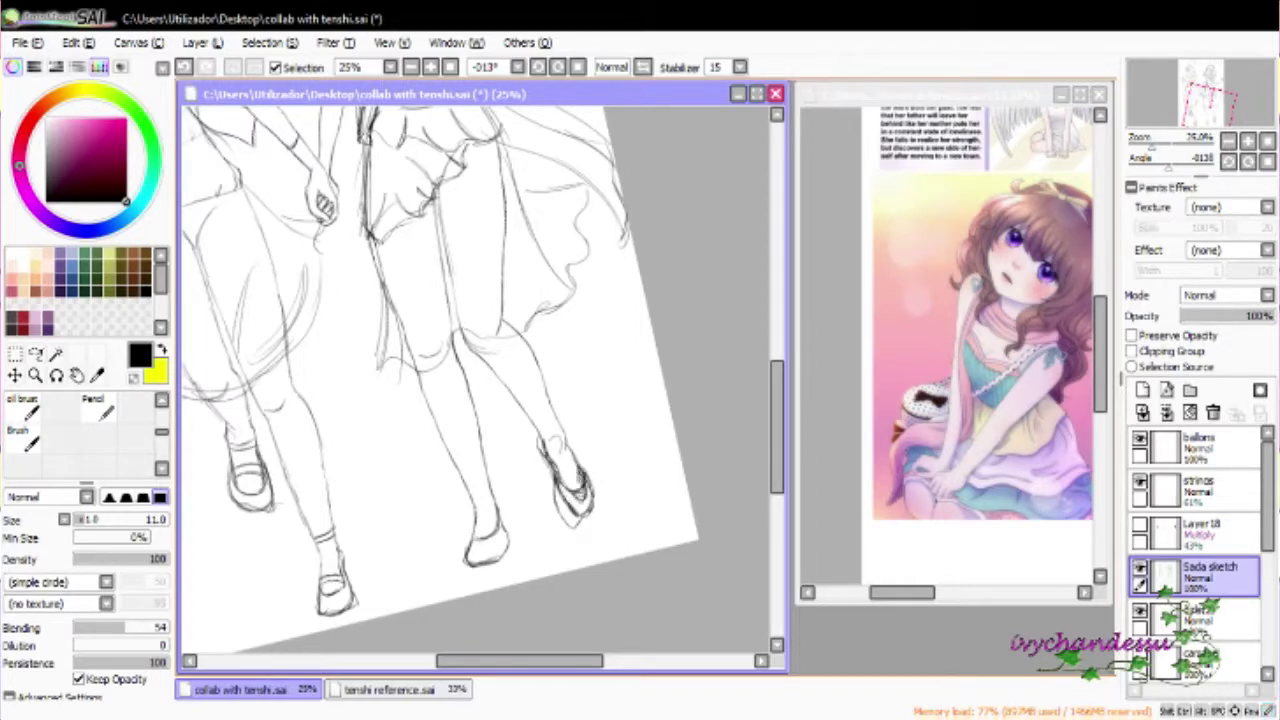
Sketch a beaded bracelet and a thin ribbon tied in a bow around the wrist of the second figure's ice-cream hand
{"action": "scroll", "coordinate": [648, 451], "scroll_direction": "down", "scroll_amount": 2}
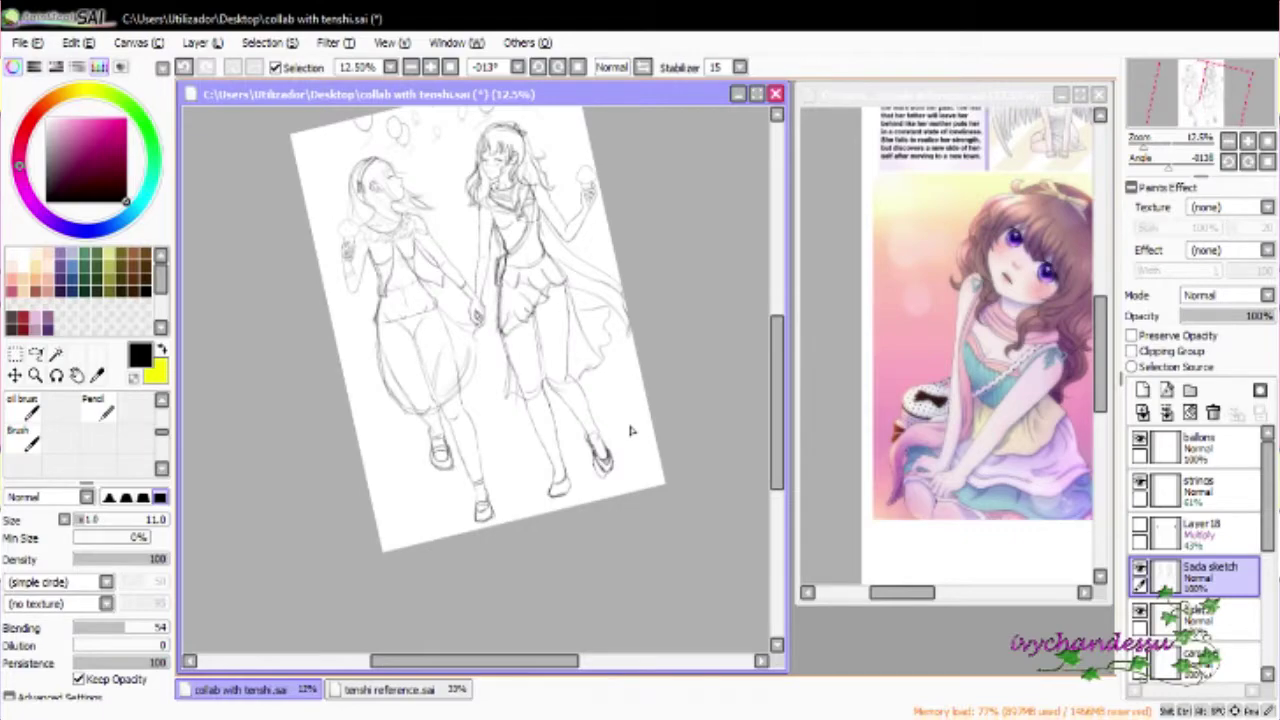
{"action": "scroll", "coordinate": [648, 451], "scroll_direction": "up", "scroll_amount": 2}
{"action": "left_click_drag", "start_coordinate": [382, 449], "coordinate": [542, 539]}
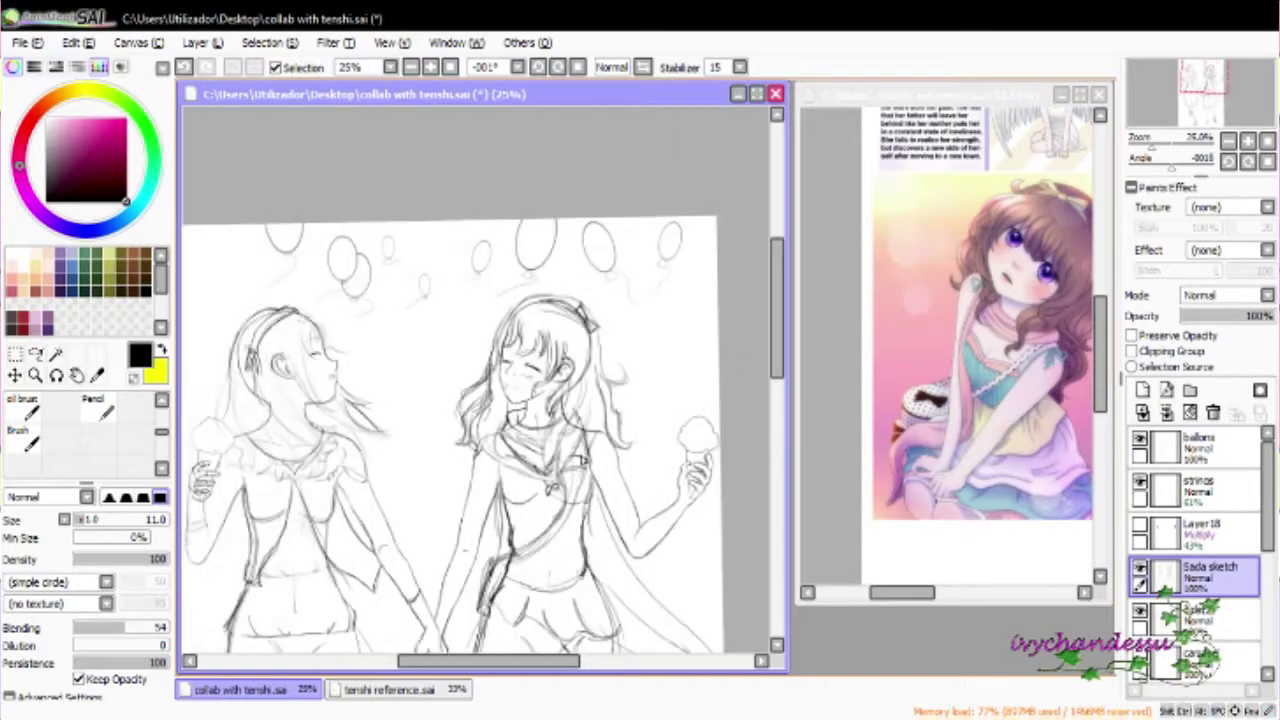
{"action": "scroll", "coordinate": [729, 605], "scroll_direction": "up", "scroll_amount": 2}
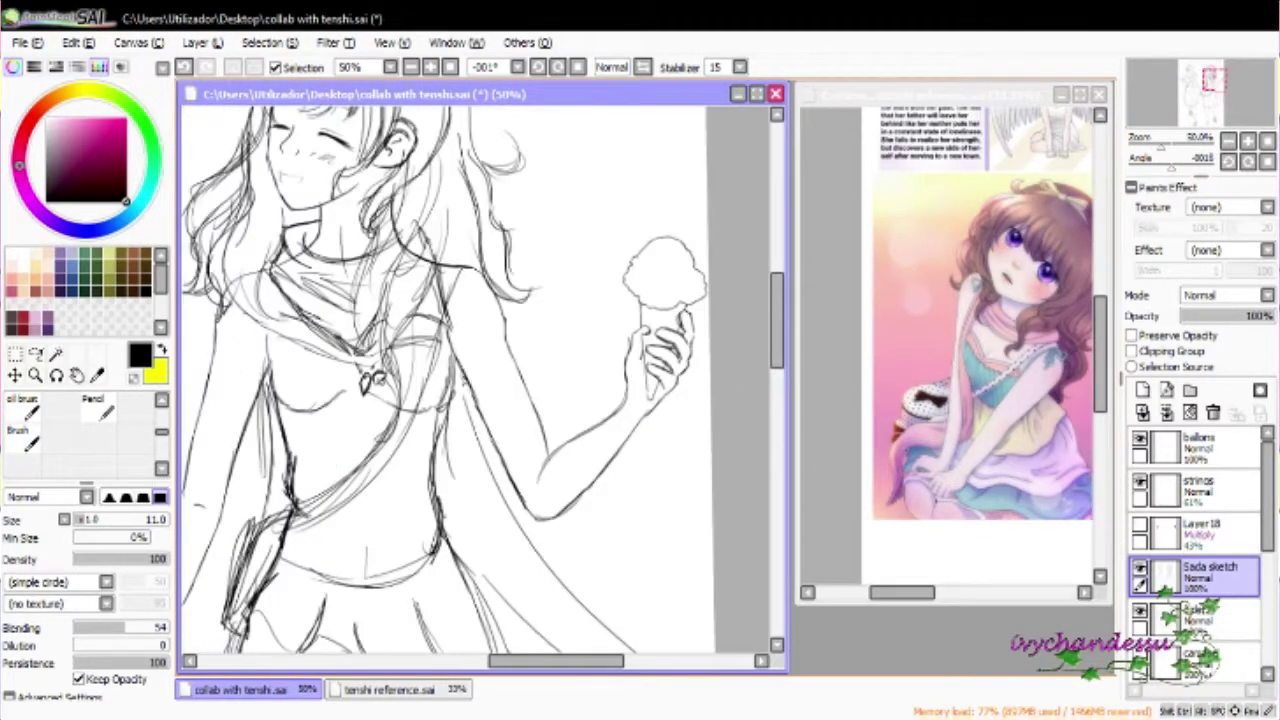
{"action": "scroll", "coordinate": [480, 380], "scroll_direction": "up", "scroll_amount": 2}
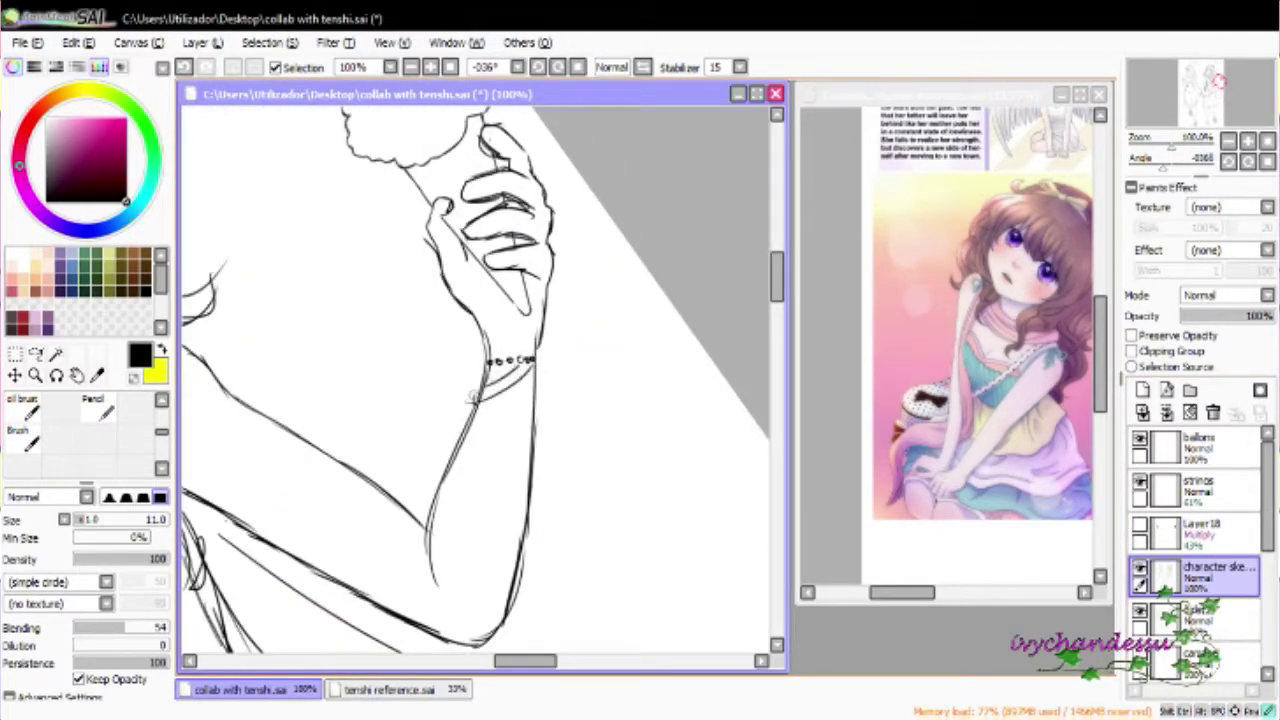
{"action": "left_click_drag", "start_coordinate": [527, 376], "coordinate": [476, 360]}
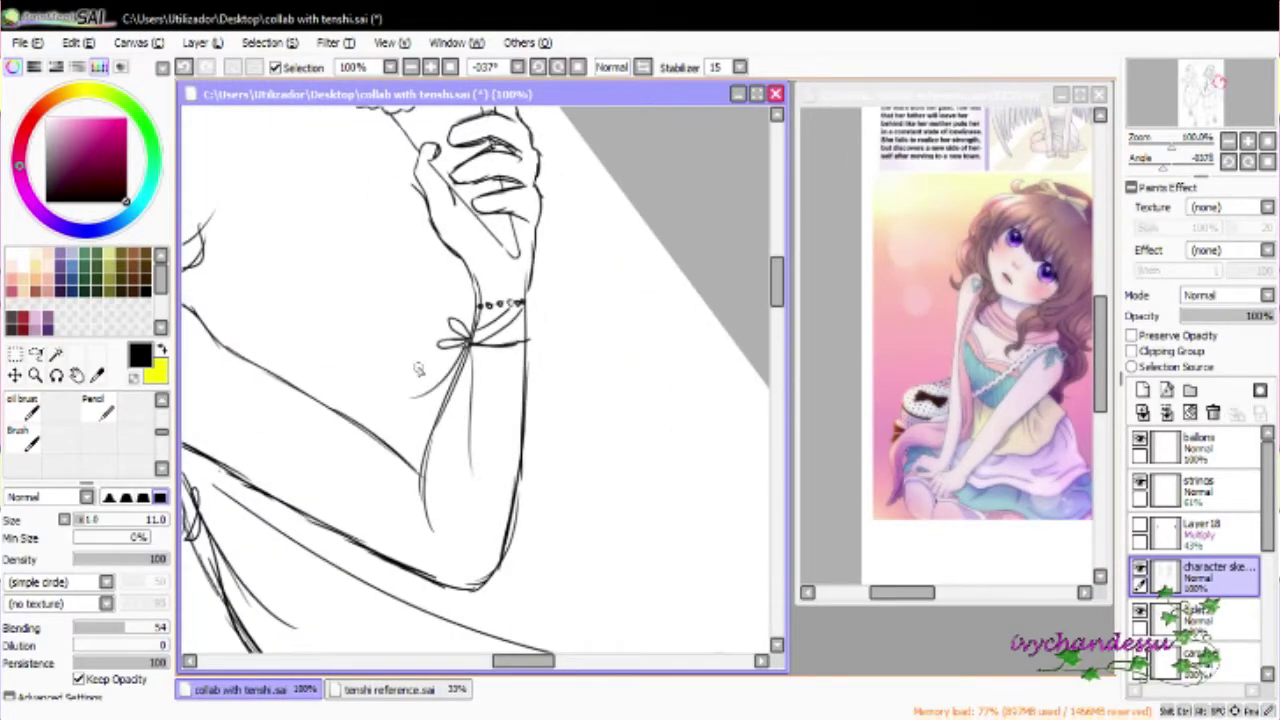
{"action": "scroll", "coordinate": [482, 360], "scroll_direction": "down", "scroll_amount": 8}
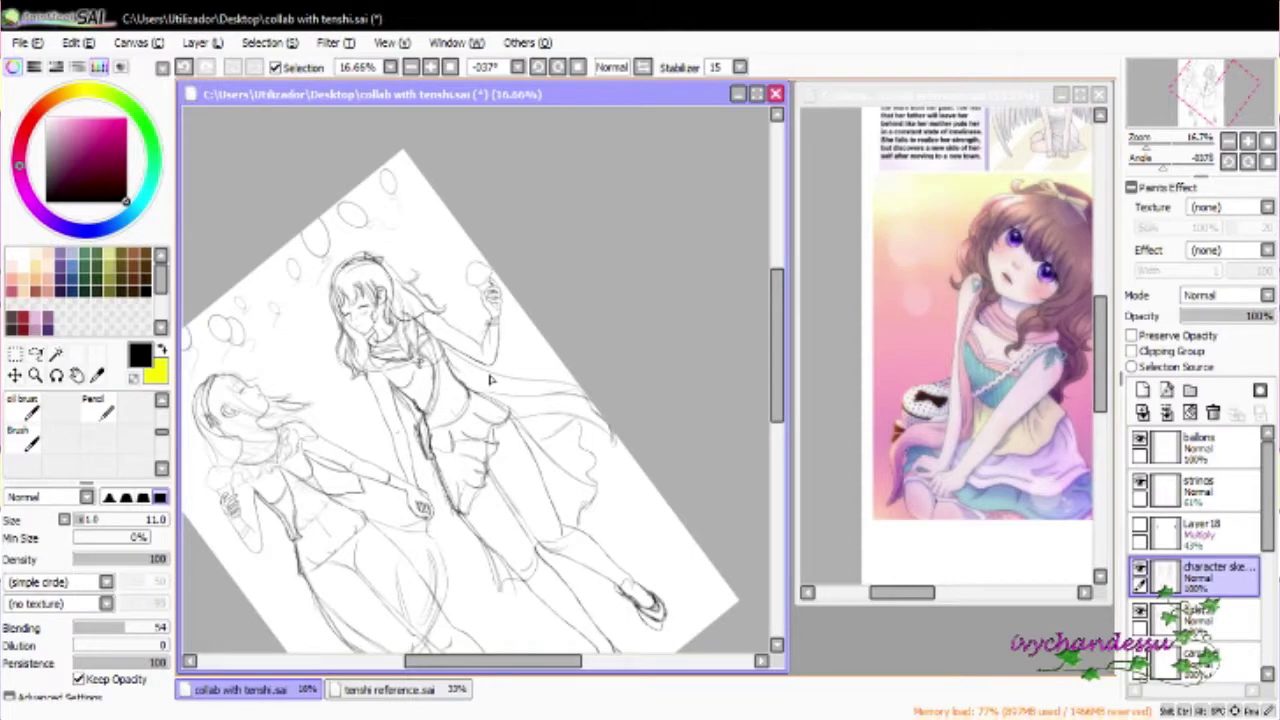
On the girls(2) layer, isolate the second figure's ear and transform it to fit the side of her head
{"action": "scroll", "coordinate": [490, 378], "scroll_direction": "up", "scroll_amount": 3}
{"action": "scroll", "coordinate": [490, 378], "scroll_direction": "down", "scroll_amount": 1}
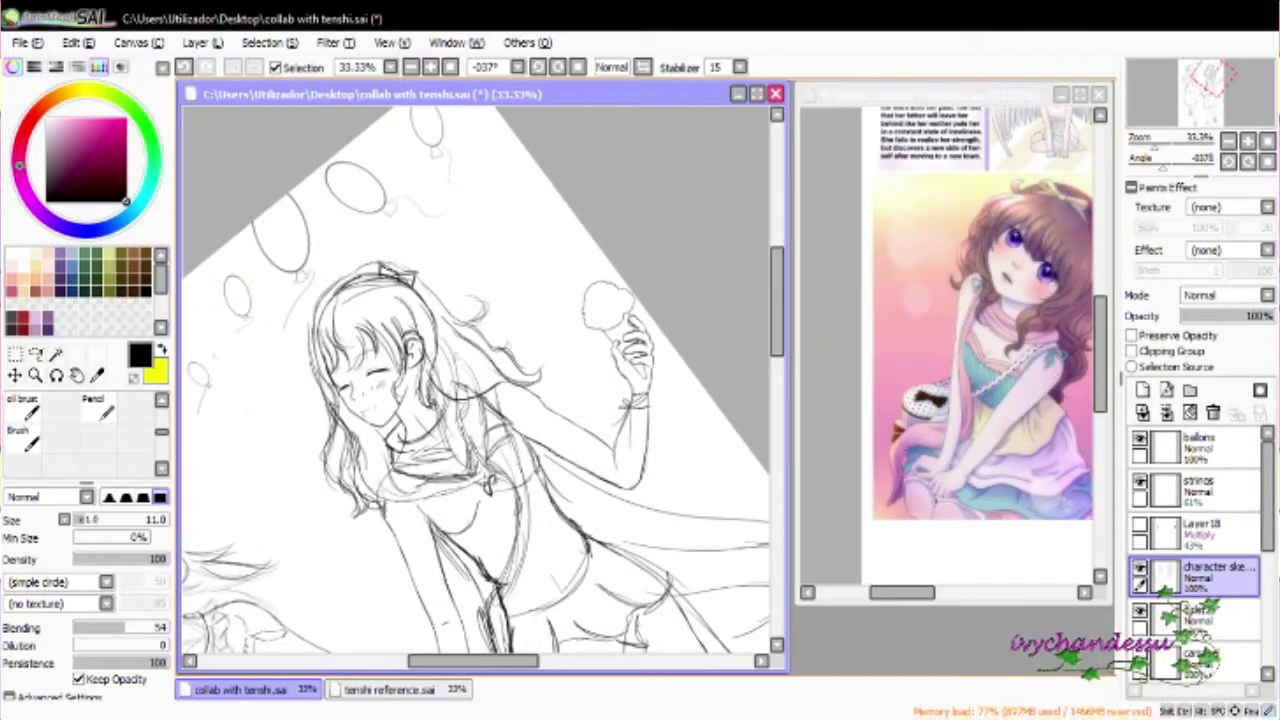
{"action": "scroll", "coordinate": [1195, 550], "scroll_direction": "down", "scroll_amount": 2}
{"action": "left_click", "coordinate": [1195, 560]}
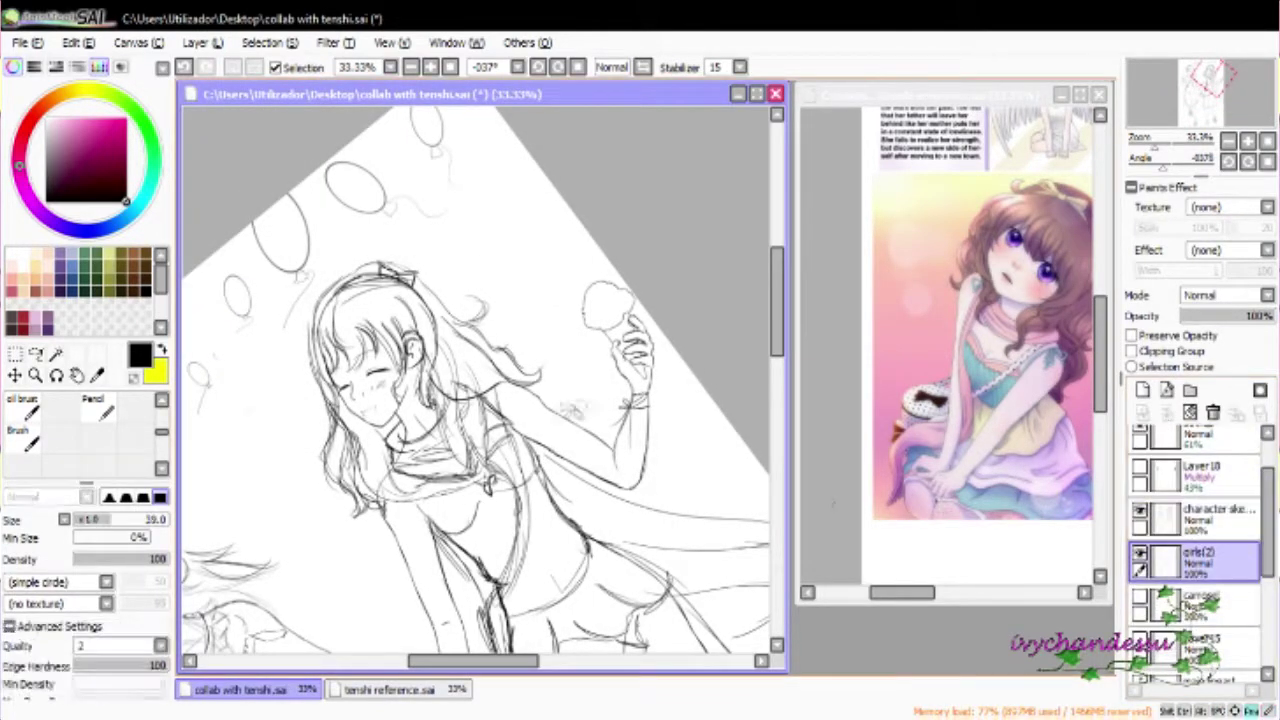
{"action": "key", "text": "ctrl+t"}
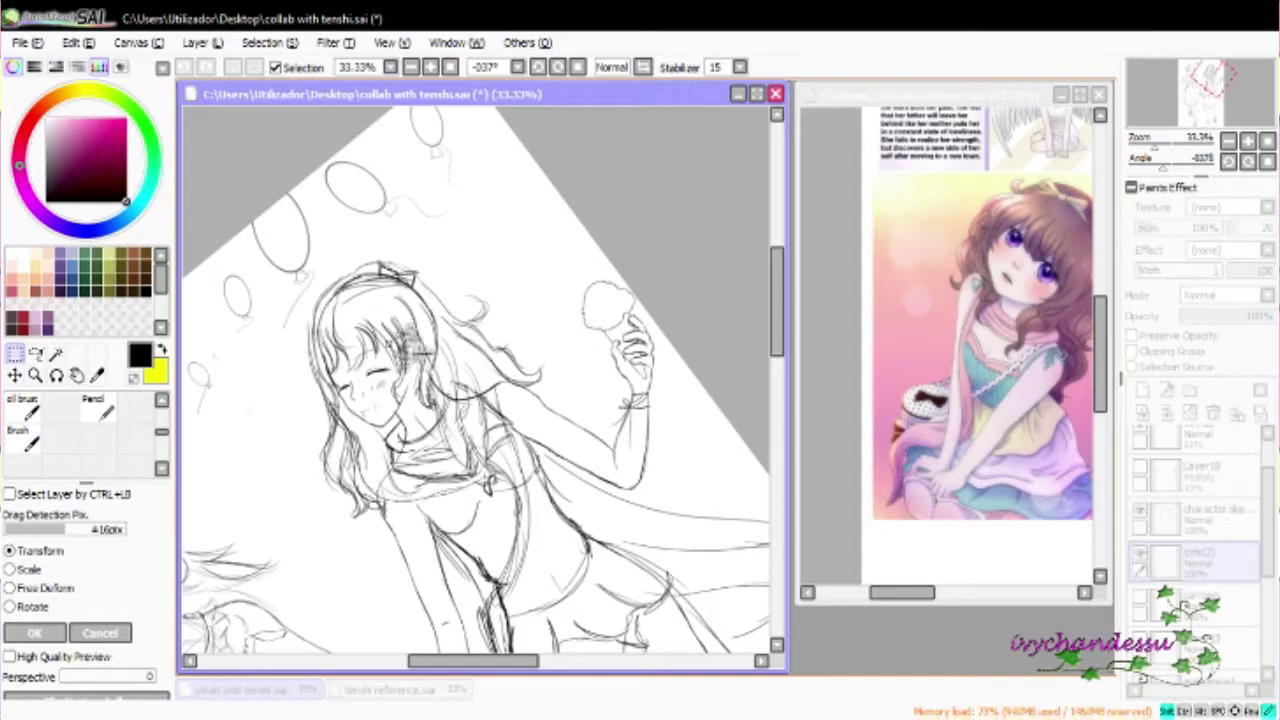
{"action": "scroll", "coordinate": [420, 358], "scroll_direction": "up", "scroll_amount": 3}
{"action": "left_click_drag", "start_coordinate": [395, 290], "coordinate": [390, 300]}
{"action": "key", "text": "Return"}
{"action": "key", "text": "ctrl+t"}
{"action": "left_click_drag", "start_coordinate": [390, 300], "coordinate": [388, 306]}
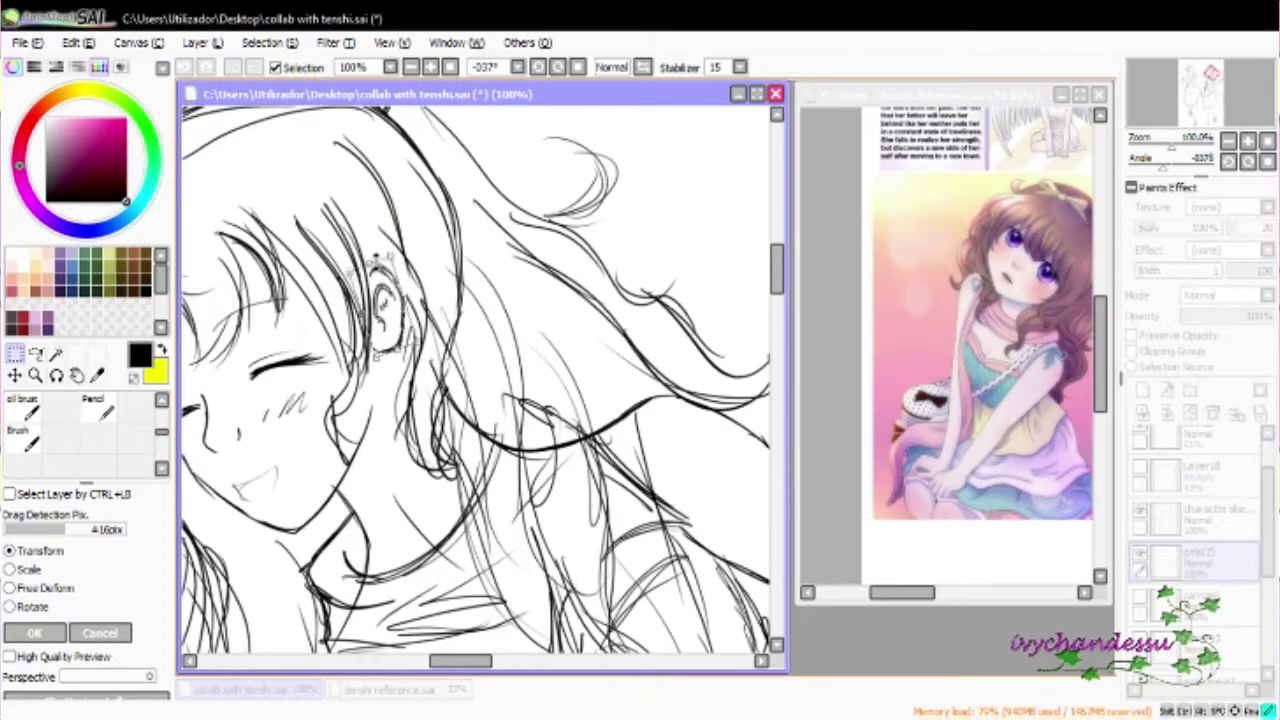
{"action": "key", "text": "Return"}
Select the first figure's ear on the girls(2) layer, transform its placement on the head, and drop the selection
{"action": "scroll", "coordinate": [480, 380], "scroll_direction": "down", "scroll_amount": 5}
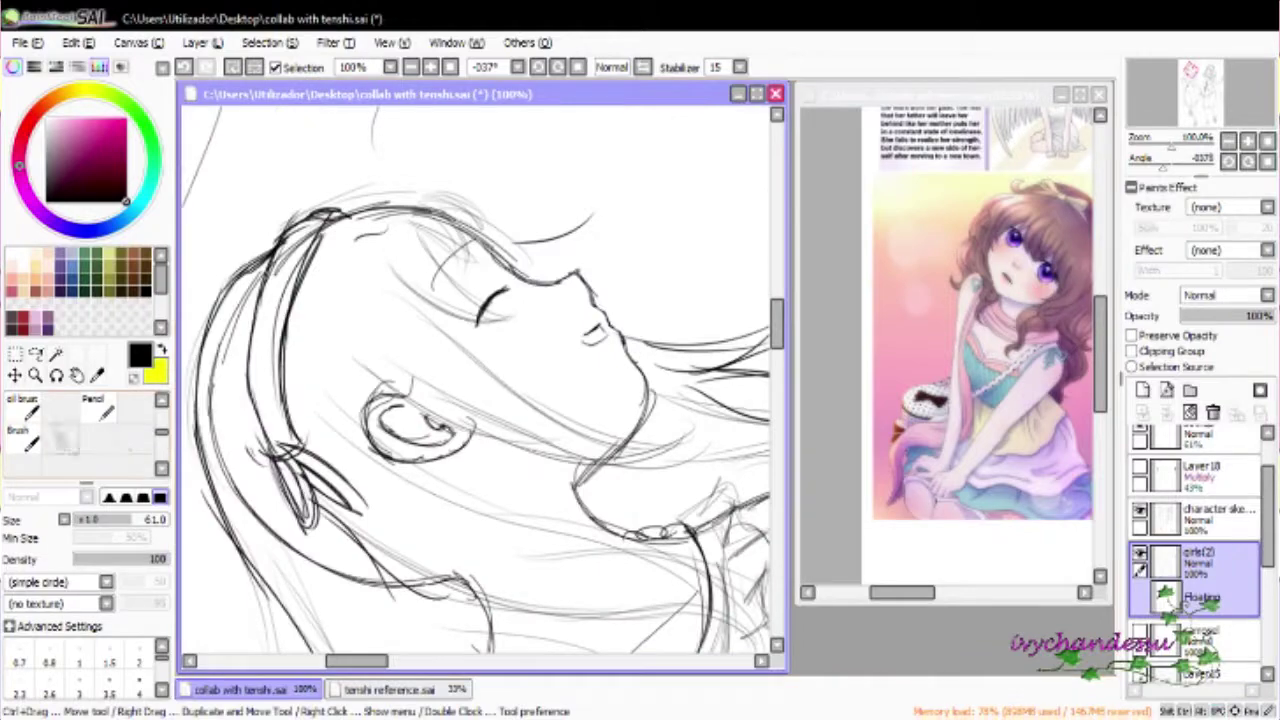
{"action": "mouse_move", "coordinate": [405, 270]}
{"action": "left_mouse_down"}
{"action": "mouse_move", "coordinate": [420, 360]}
{"action": "mouse_move", "coordinate": [461, 352]}
{"action": "mouse_move", "coordinate": [458, 340]}
{"action": "left_mouse_up"}
{"action": "key", "text": "ctrl+t"}
{"action": "key", "text": "Return"}
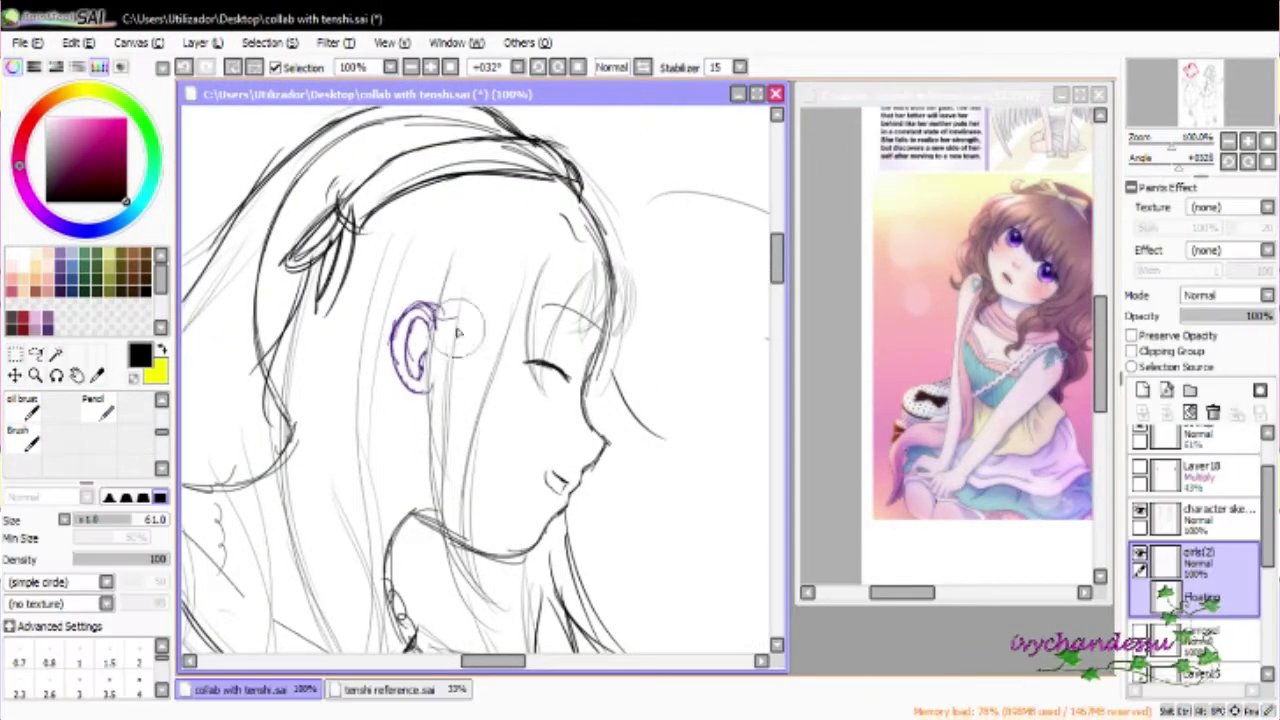
{"action": "scroll", "coordinate": [631, 455], "scroll_direction": "down", "scroll_amount": 3}
{"action": "key", "text": "ctrl"}
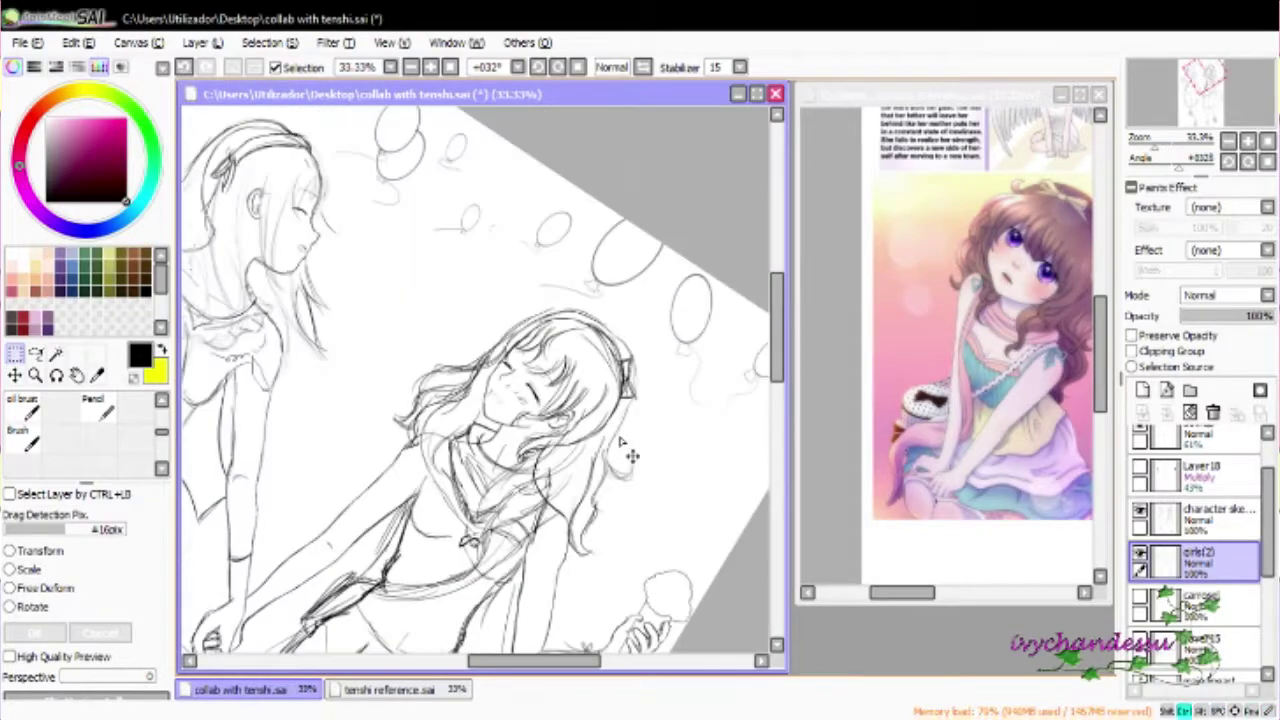
Sketch darker hair strands falling from behind the second figure's ear over her scarf and shoulder
{"action": "key", "text": "End"}
{"action": "left_click_drag", "start_coordinate": [631, 455], "coordinate": [560, 330]}
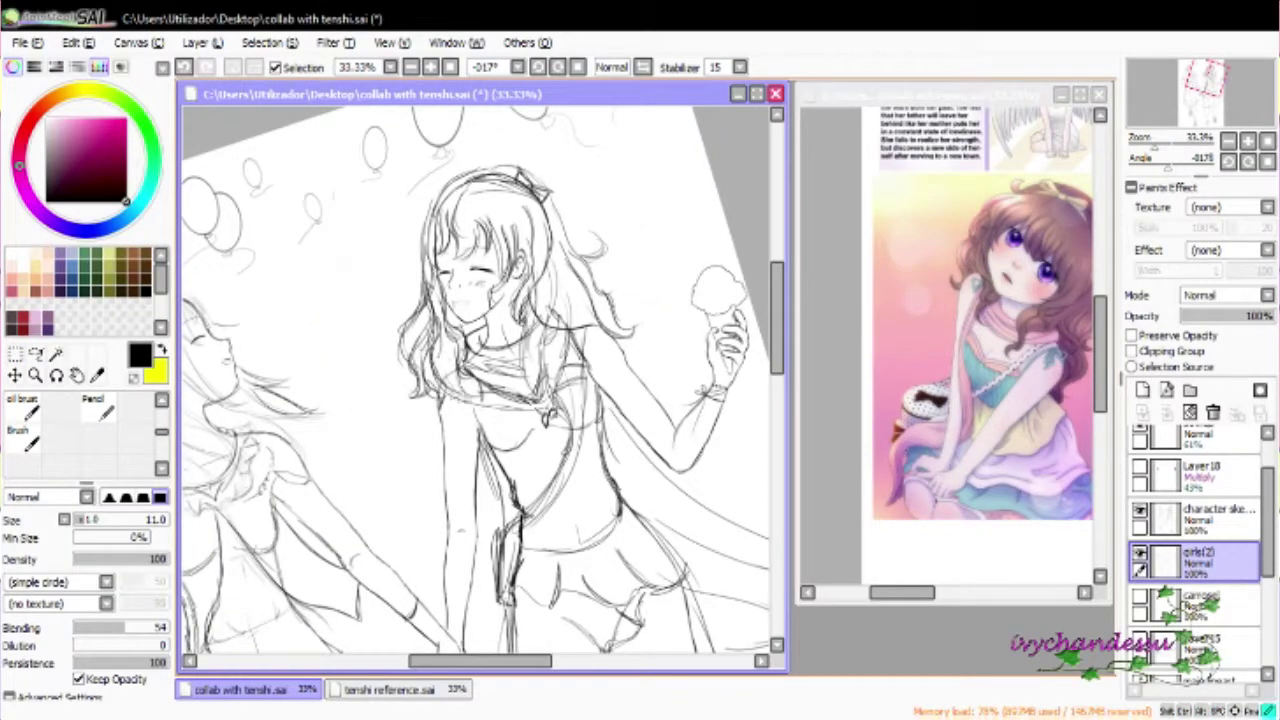
{"action": "left_click_drag", "start_coordinate": [562, 268], "coordinate": [540, 385]}
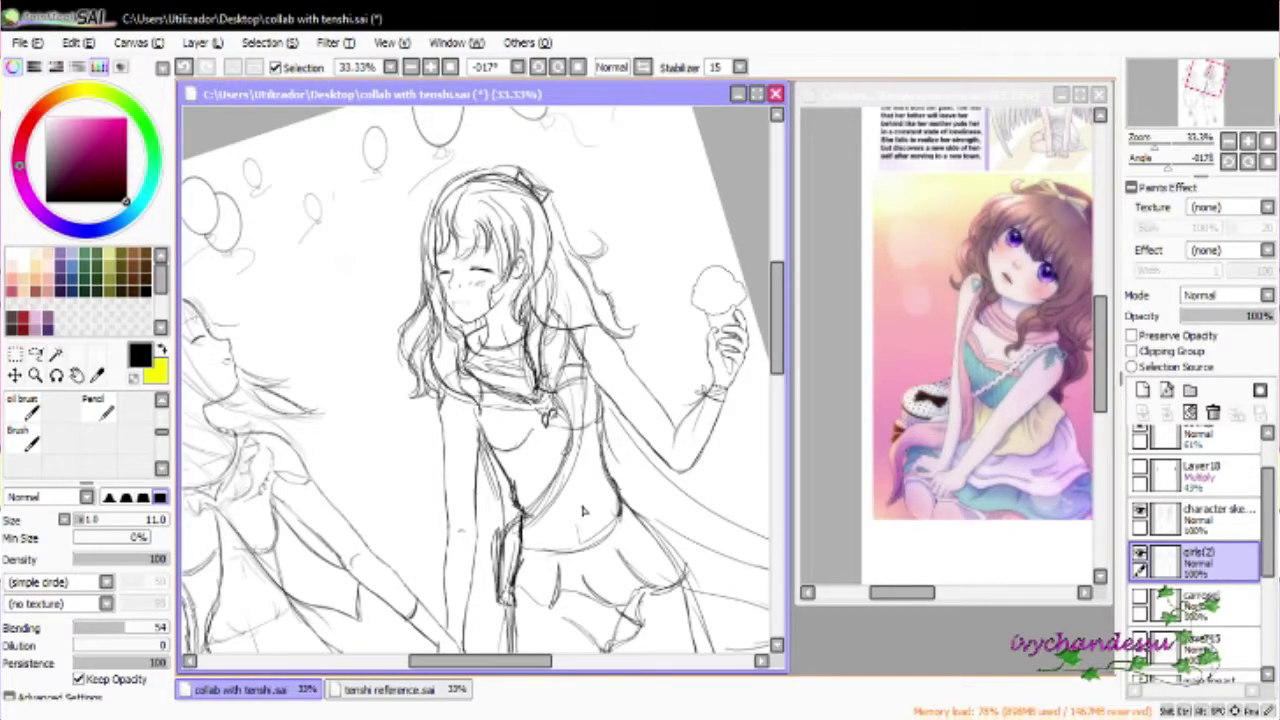
Sketch fold lines along the second figure's long skirt and the wavy edge of the fabric trailing behind her
{"action": "scroll", "coordinate": [584, 511], "scroll_direction": "down", "scroll_amount": 5}
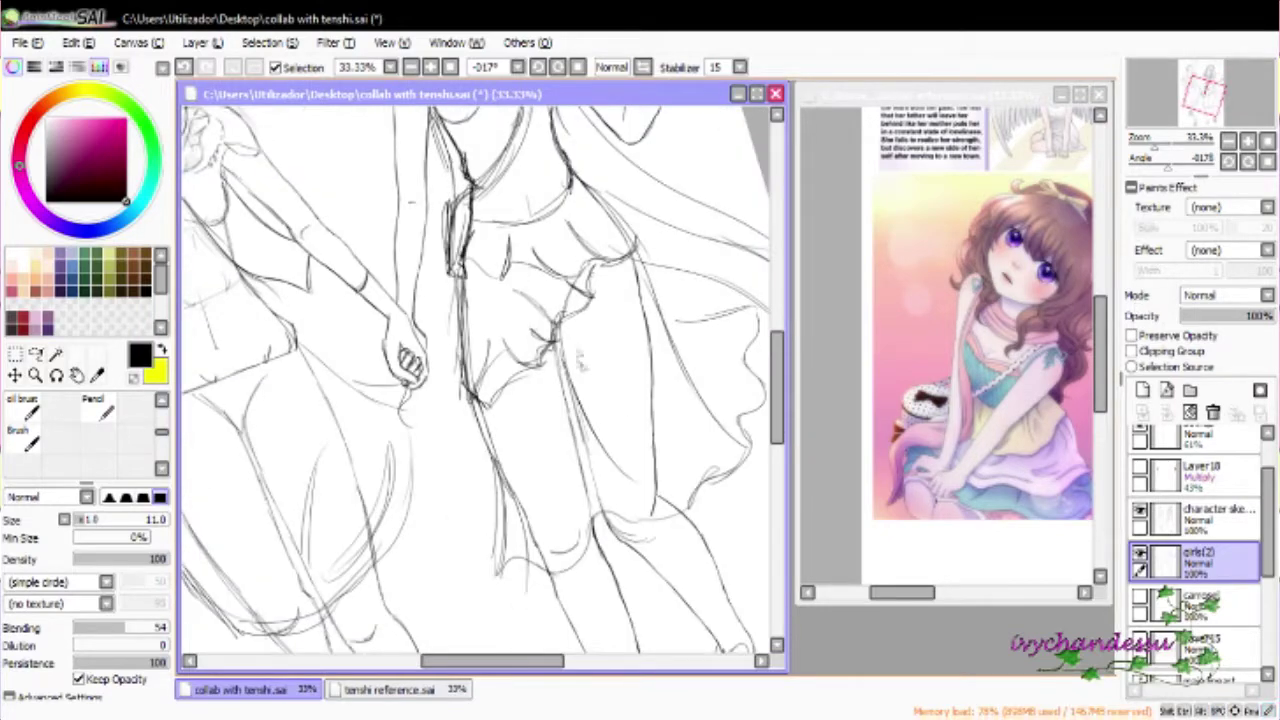
{"action": "scroll", "coordinate": [736, 388], "scroll_direction": "right", "scroll_amount": 3}
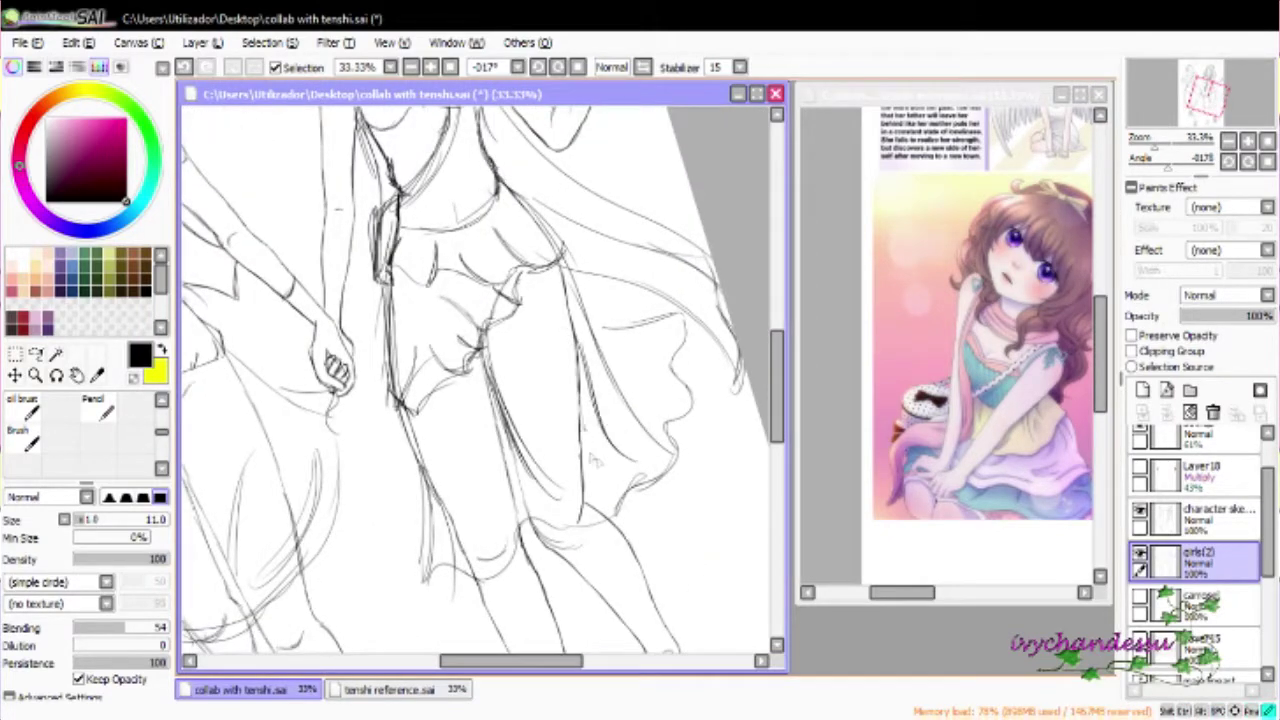
{"action": "scroll", "coordinate": [736, 388], "scroll_direction": "right", "scroll_amount": 3}
{"action": "mouse_move", "coordinate": [736, 388]}
{"action": "left_mouse_down"}
{"action": "mouse_move", "coordinate": [550, 400]}
{"action": "mouse_move", "coordinate": [605, 330]}
{"action": "left_mouse_up"}
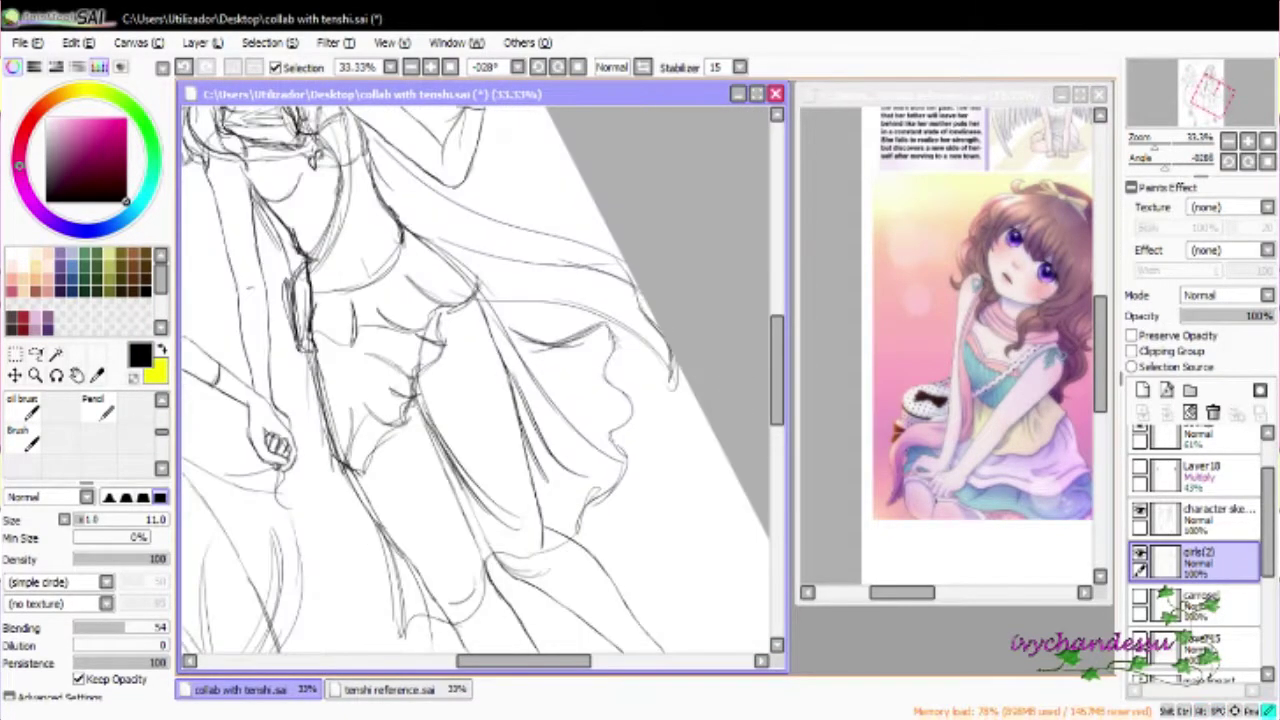
{"action": "scroll", "coordinate": [478, 380], "scroll_direction": "down", "scroll_amount": 3}
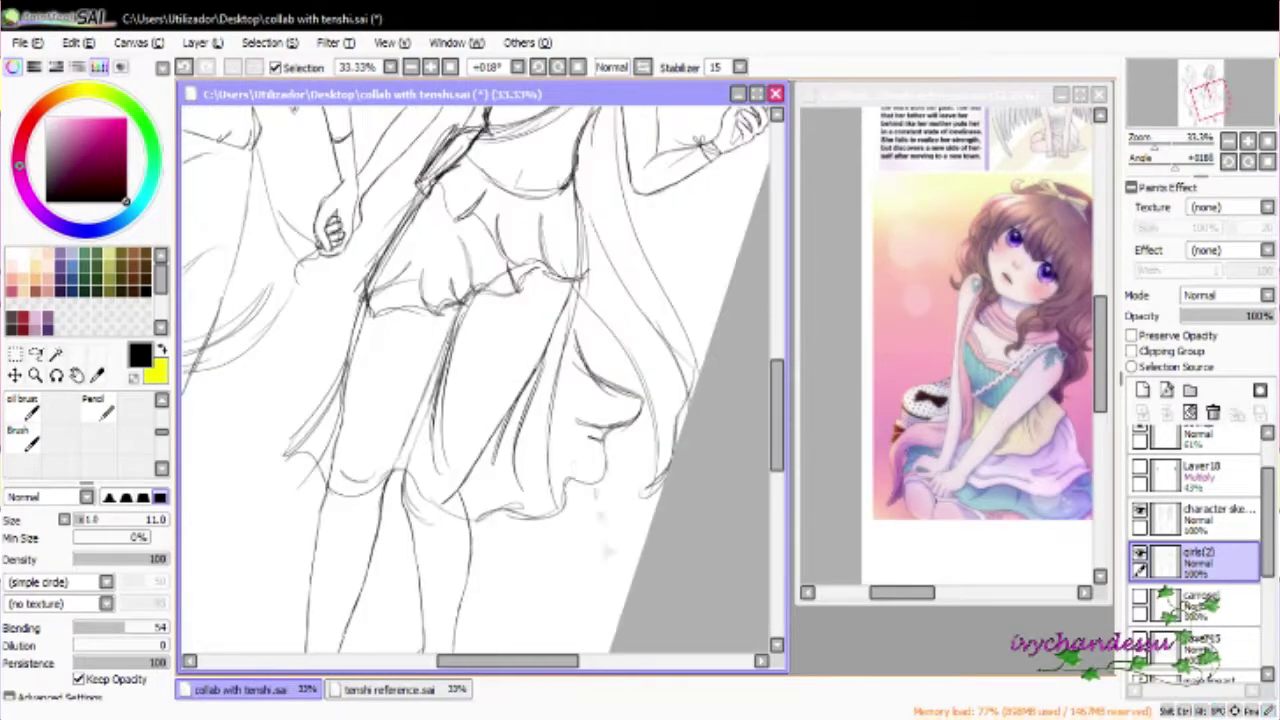
{"action": "scroll", "coordinate": [478, 380], "scroll_direction": "down", "scroll_amount": 3}
Sketch vertical folds and a flared hem corner on the front side of the second figure's long skirt
{"action": "left_click_drag", "start_coordinate": [448, 322], "coordinate": [443, 462]}
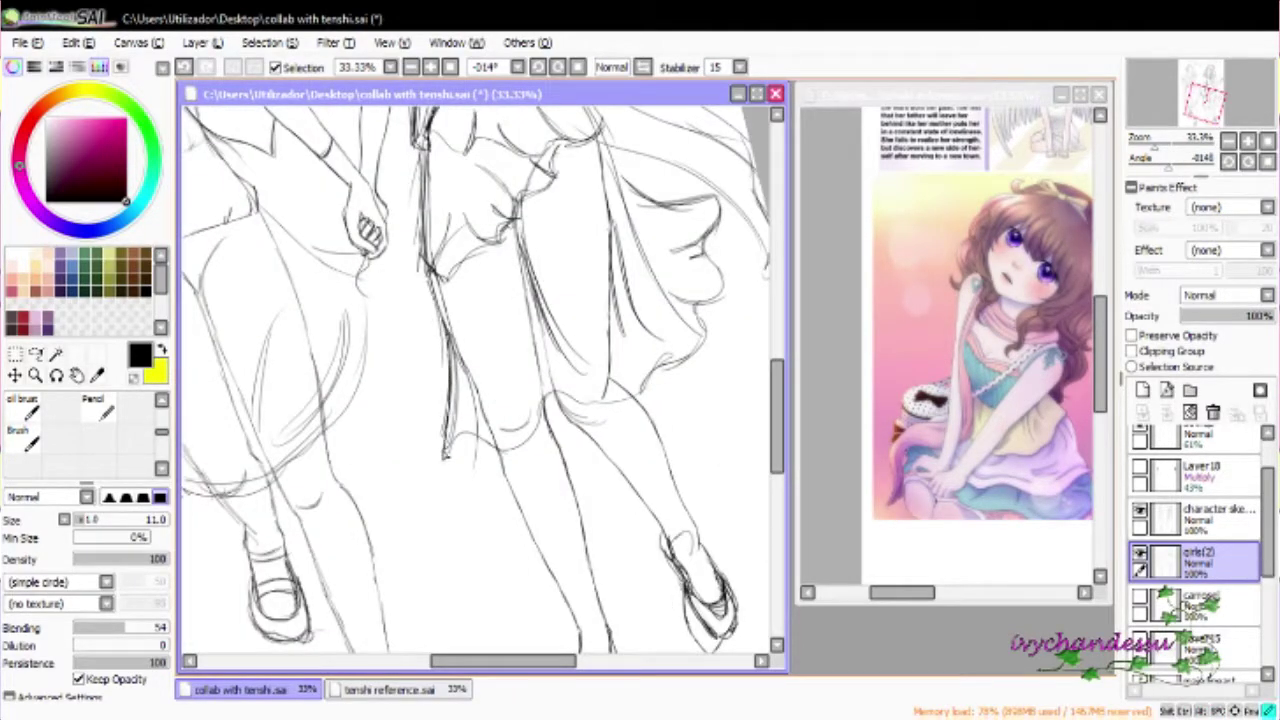
{"action": "mouse_move", "coordinate": [450, 362]}
{"action": "left_mouse_down"}
{"action": "mouse_move", "coordinate": [440, 455]}
{"action": "mouse_move", "coordinate": [455, 460]}
{"action": "left_mouse_up"}
{"action": "left_click_drag", "start_coordinate": [530, 400], "coordinate": [478, 385]}
{"action": "left_click_drag", "start_coordinate": [455, 450], "coordinate": [474, 333]}
{"action": "scroll", "coordinate": [560, 380], "scroll_direction": "down", "scroll_amount": 5}
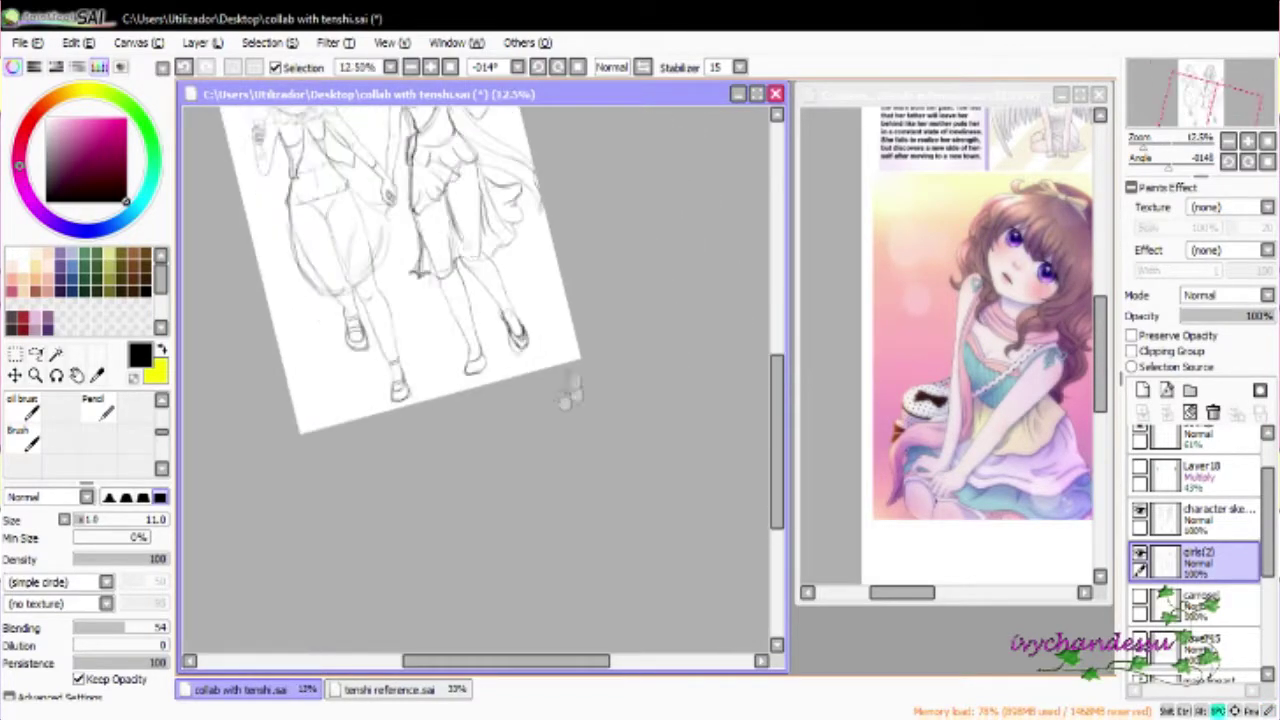
Create a layer folder, put the sketch layers in order with it, and lower the folder's opacity to about 40%
{"action": "left_click", "coordinate": [1190, 390]}
{"action": "left_click_drag", "start_coordinate": [1205, 598], "coordinate": [1212, 432]}
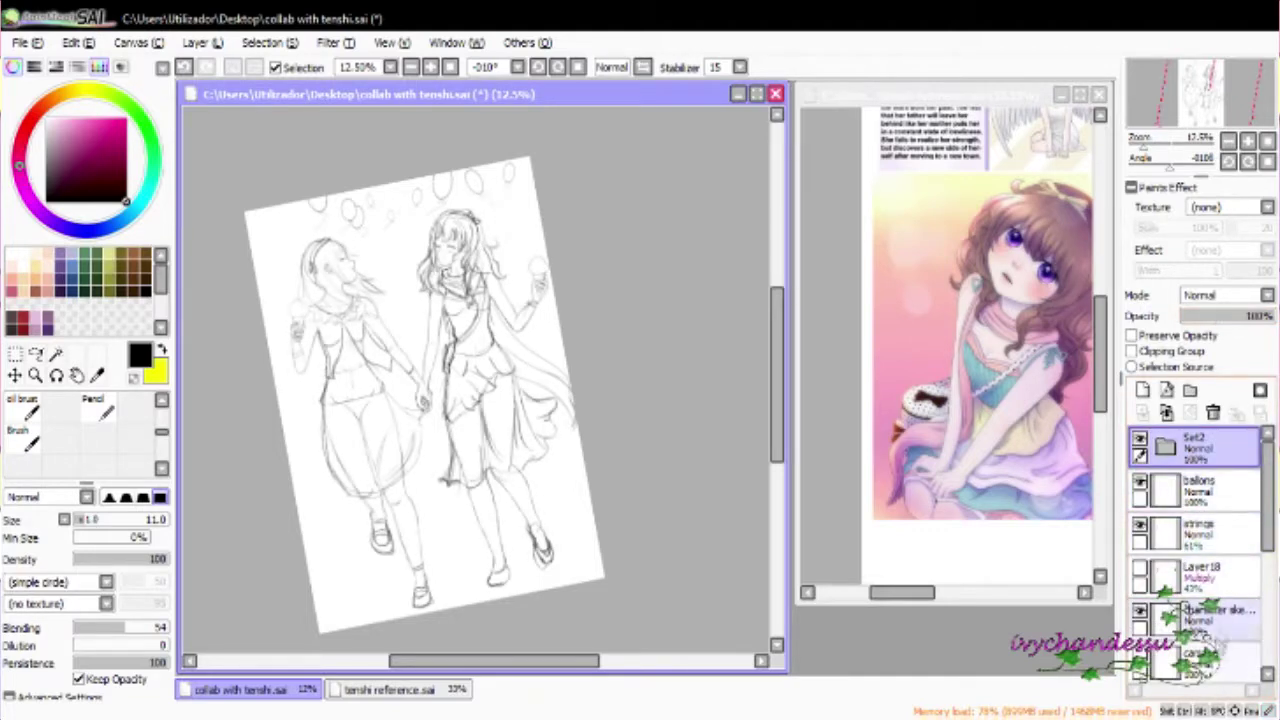
{"action": "left_click_drag", "start_coordinate": [1255, 315], "coordinate": [1222, 316]}
Add a new layer named lineart above the Set2 folder and reduce the brush size to 1.0
{"action": "left_click", "coordinate": [1142, 390]}
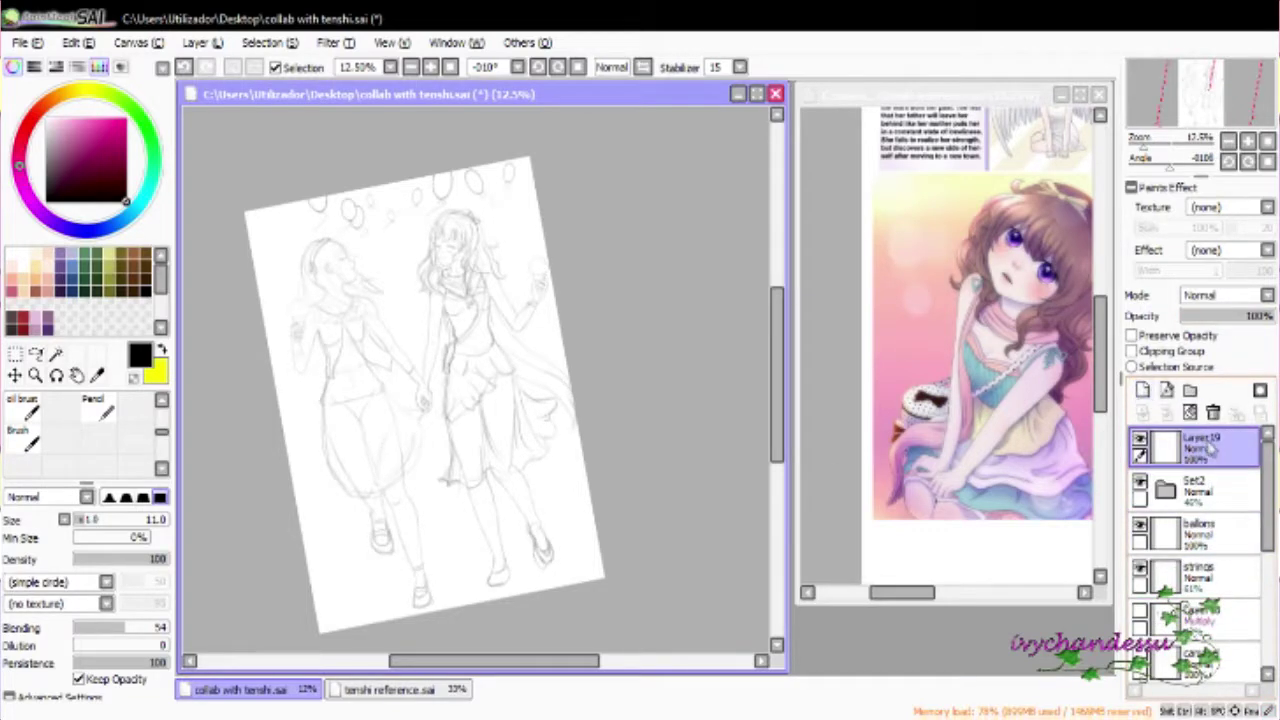
{"action": "left_click_drag", "start_coordinate": [1150, 138], "coordinate": [1175, 145]}
{"action": "left_click_drag", "start_coordinate": [560, 430], "coordinate": [556, 408]}
{"action": "left_click_drag", "start_coordinate": [348, 205], "coordinate": [614, 557]}
{"action": "key", "text": "ctrl+z"}
{"action": "key", "text": "["}
{"action": "scroll", "coordinate": [353, 195], "scroll_direction": "up", "scroll_amount": 2}
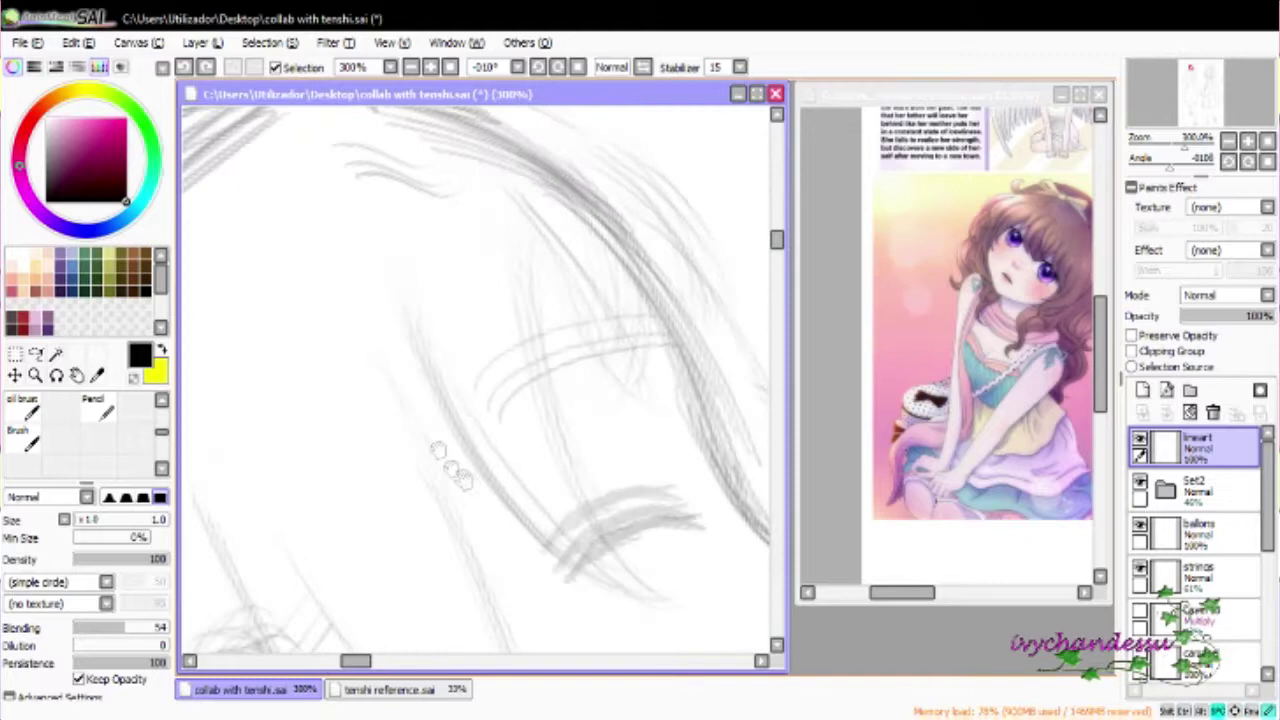
Ink a long hair strand on the lineart layer from the first figure's fringe down across her cheek past the jaw
{"action": "left_click_drag", "start_coordinate": [297, 205], "coordinate": [600, 495]}
{"action": "mouse_move", "coordinate": [335, 195]}
{"action": "left_mouse_down"}
{"action": "mouse_move", "coordinate": [558, 500]}
{"action": "mouse_move", "coordinate": [333, 521]}
{"action": "left_mouse_up"}
{"action": "key", "text": "ctrl+z"}
{"action": "key", "text": "ctrl+y"}
{"action": "key", "text": "ctrl+z"}
{"action": "key", "text": "ctrl+y"}
{"action": "key", "text": "ctrl+z"}
{"action": "mouse_move", "coordinate": [623, 409]}
{"action": "left_mouse_down"}
{"action": "mouse_move", "coordinate": [463, 294]}
{"action": "mouse_move", "coordinate": [597, 352]}
{"action": "left_mouse_up"}
{"action": "scroll", "coordinate": [597, 352], "scroll_direction": "down", "scroll_amount": 2}
{"action": "key", "text": "ctrl+y"}
{"action": "key", "text": "ctrl+z"}
{"action": "key", "text": "ctrl+y"}
{"action": "scroll", "coordinate": [476, 380], "scroll_direction": "down", "scroll_amount": 2}
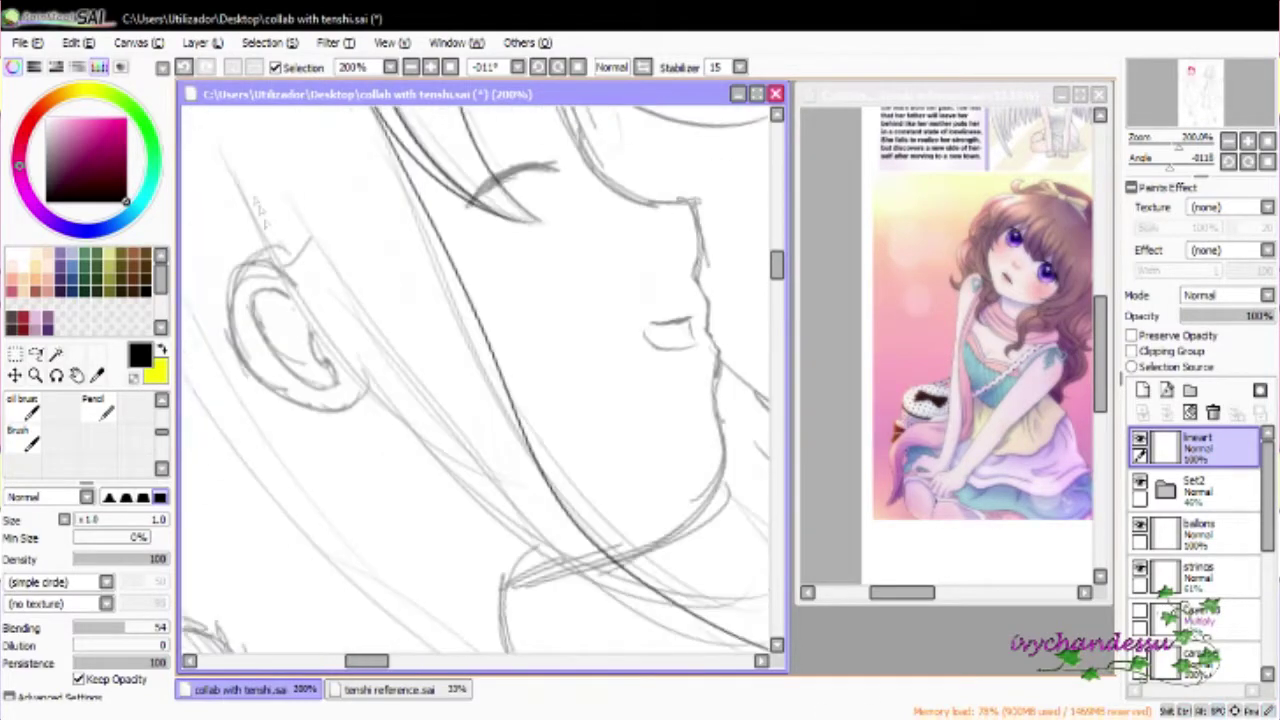
Draw another lineart stroke along the first figure's hair, undoing and redoing it repeatedly to compare
{"action": "scroll", "coordinate": [476, 380], "scroll_direction": "down", "scroll_amount": 1}
{"action": "scroll", "coordinate": [729, 580], "scroll_direction": "down", "scroll_amount": 2}
{"action": "left_click_drag", "start_coordinate": [729, 580], "coordinate": [433, 418]}
{"action": "key", "text": "ctrl+y"}
{"action": "key", "text": "ctrl+z"}
{"action": "key", "text": "ctrl+y"}
{"action": "key", "text": "ctrl+z"}
{"action": "key", "text": "ctrl+y"}
{"action": "key", "text": "ctrl+z"}
{"action": "key", "text": "ctrl+y"}
{"action": "key", "text": "ctrl+z"}
{"action": "key", "text": "ctrl+y"}
{"action": "key", "text": "ctrl+z"}
{"action": "key", "text": "ctrl+y"}
{"action": "scroll", "coordinate": [489, 234], "scroll_direction": "up", "scroll_amount": 3}
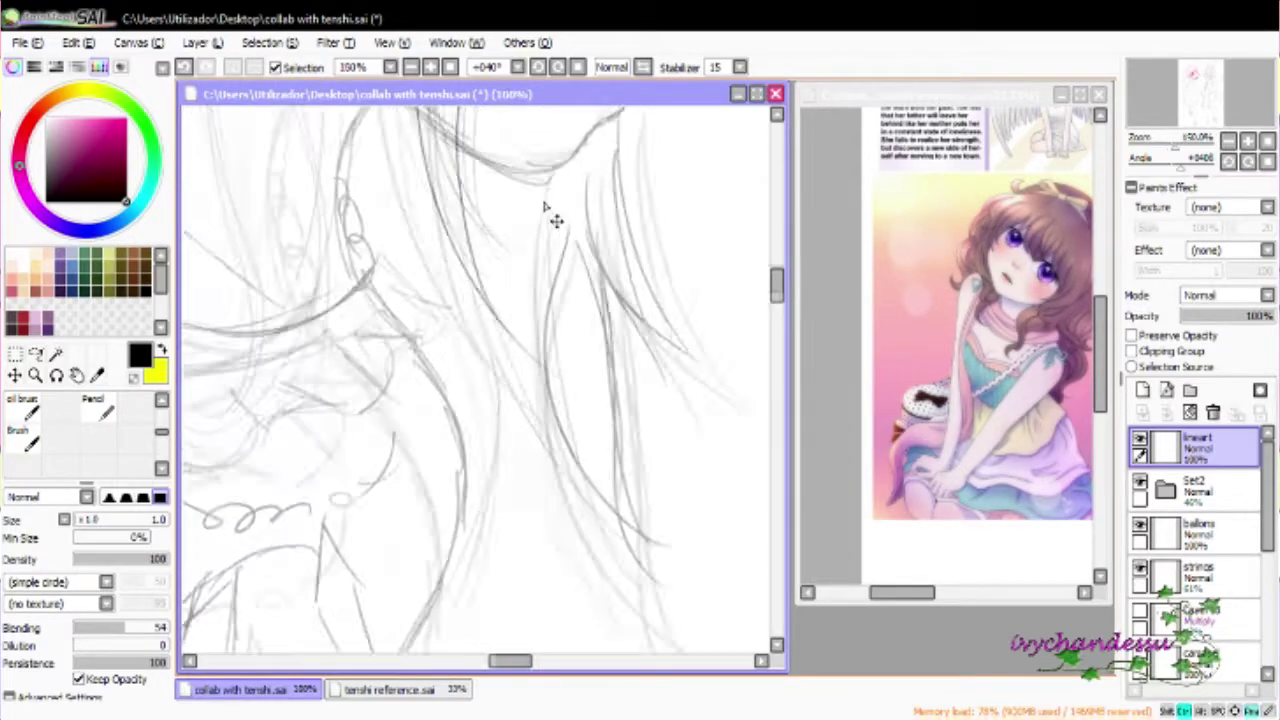
Erase the excess of the lineart strokes on the first figure's hair, return to the brush, and save the drawing
{"action": "key", "text": "e"}
{"action": "scroll", "coordinate": [482, 414], "scroll_direction": "down", "scroll_amount": 2}
{"action": "mouse_move", "coordinate": [482, 414]}
{"action": "left_mouse_down"}
{"action": "mouse_move", "coordinate": [502, 302]}
{"action": "mouse_move", "coordinate": [478, 296]}
{"action": "left_mouse_up"}
{"action": "key", "text": "b"}
{"action": "scroll", "coordinate": [478, 296], "scroll_direction": "down", "scroll_amount": 5}
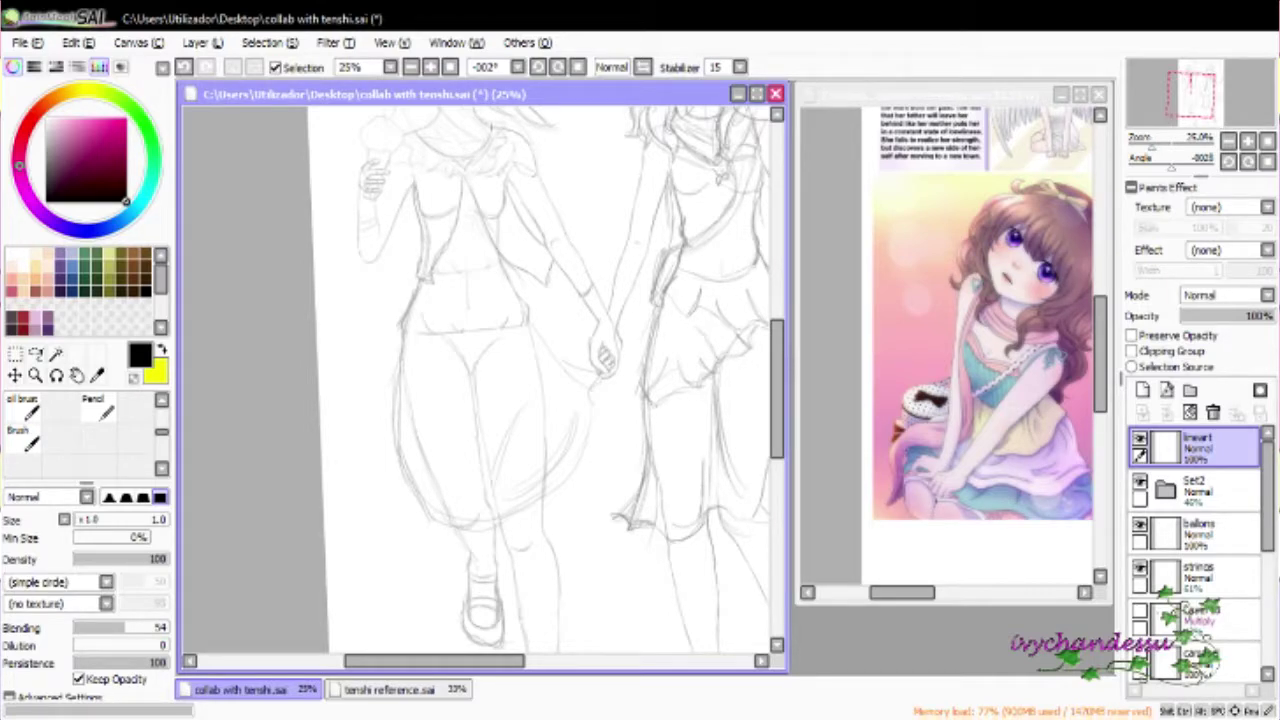
{"action": "scroll", "coordinate": [634, 405], "scroll_direction": "up", "scroll_amount": 6}
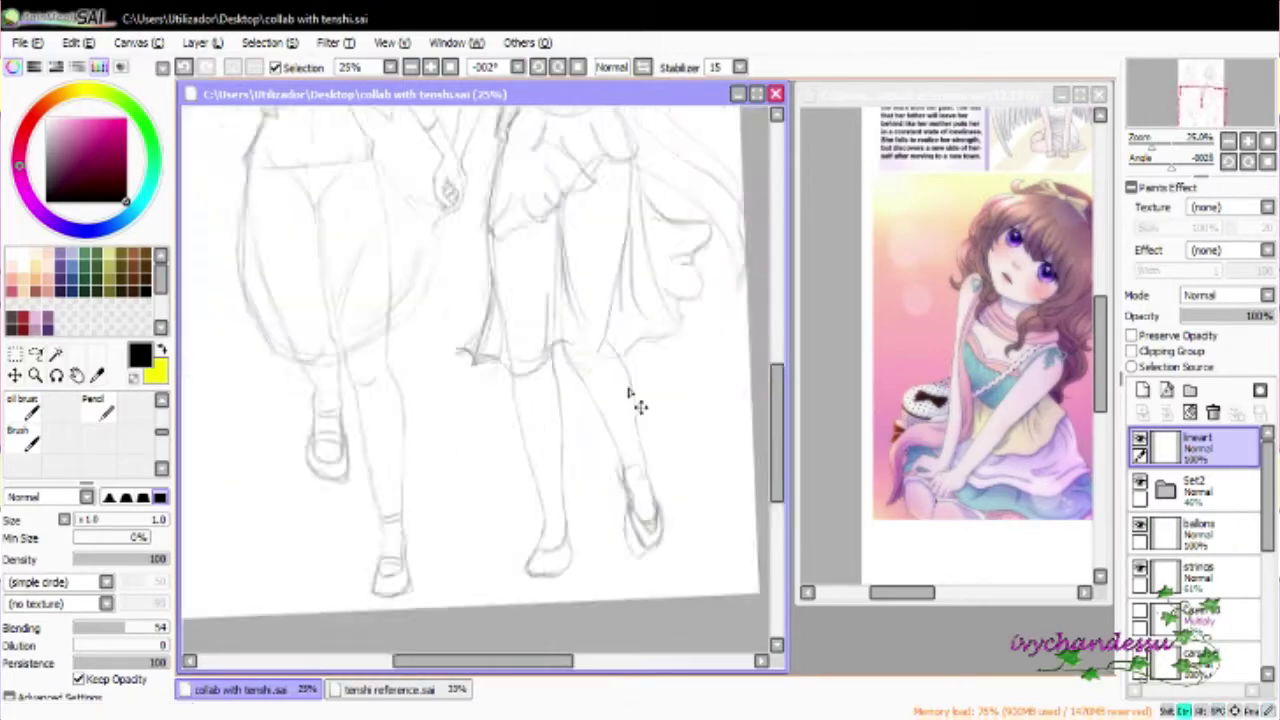
{"action": "scroll", "coordinate": [657, 537], "scroll_direction": "up", "scroll_amount": 5}
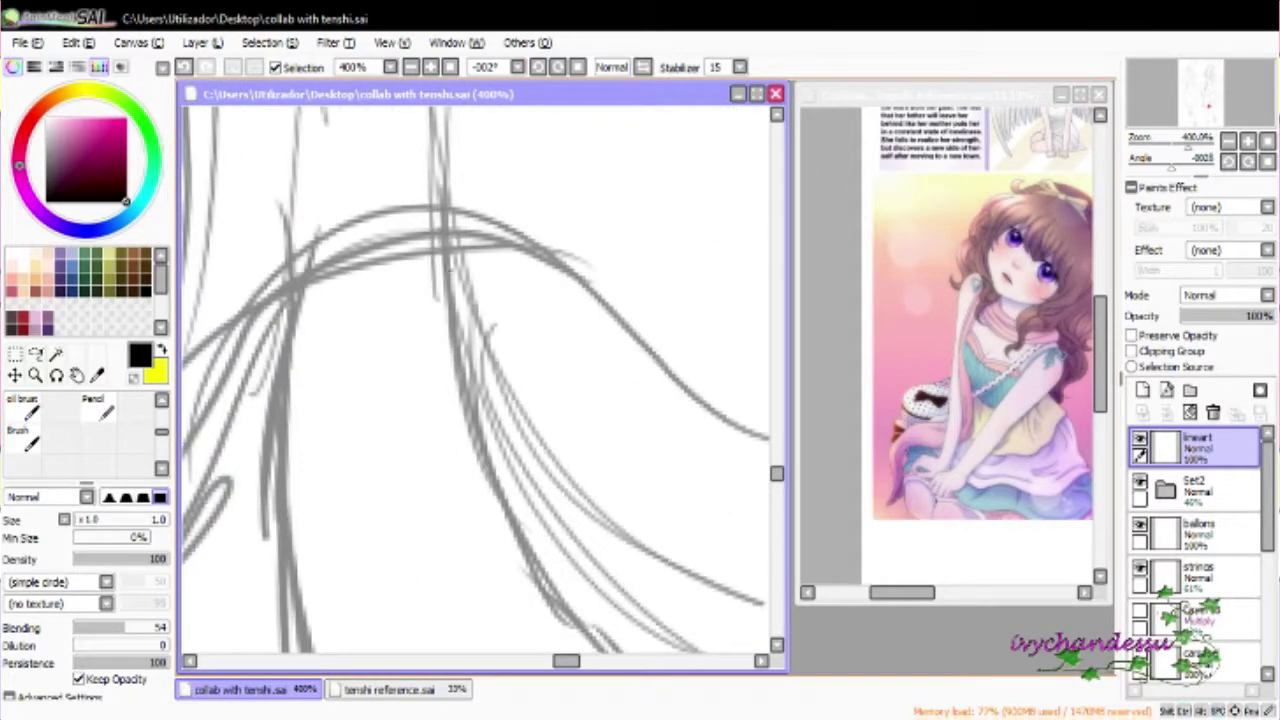
{"action": "scroll", "coordinate": [655, 362], "scroll_direction": "down", "scroll_amount": 4}
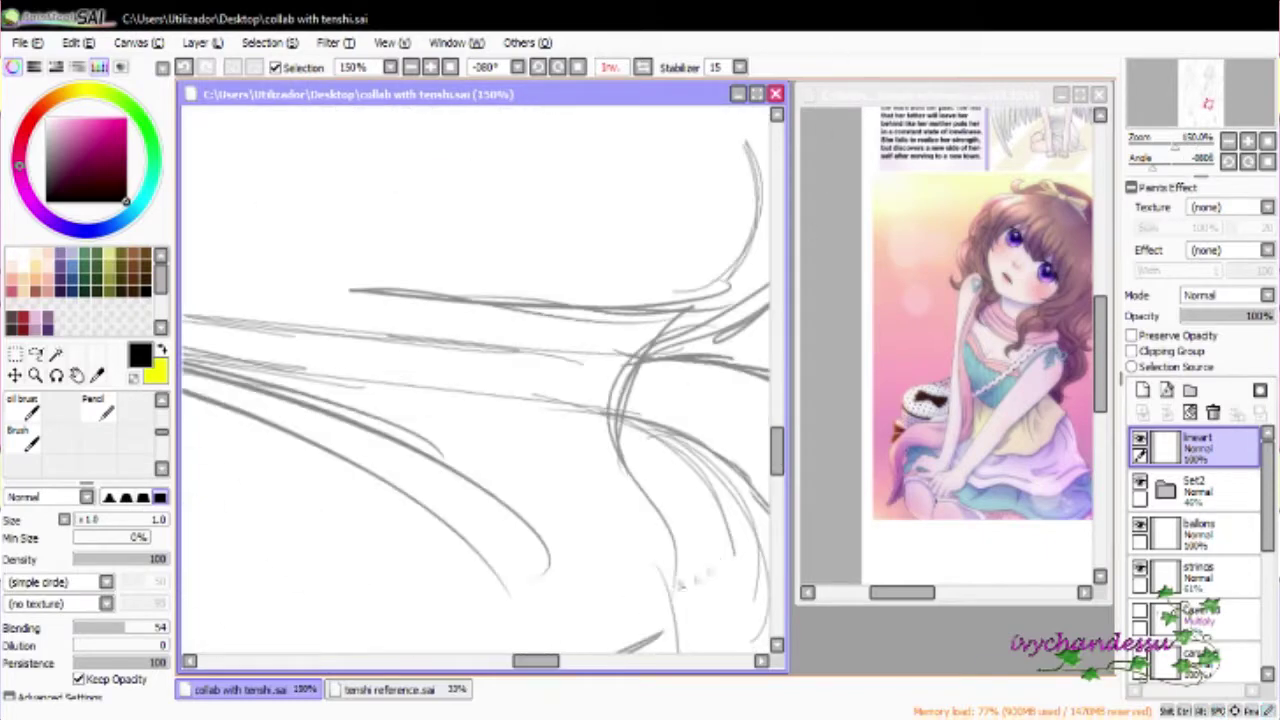
{"action": "scroll", "coordinate": [370, 348], "scroll_direction": "up", "scroll_amount": 3}
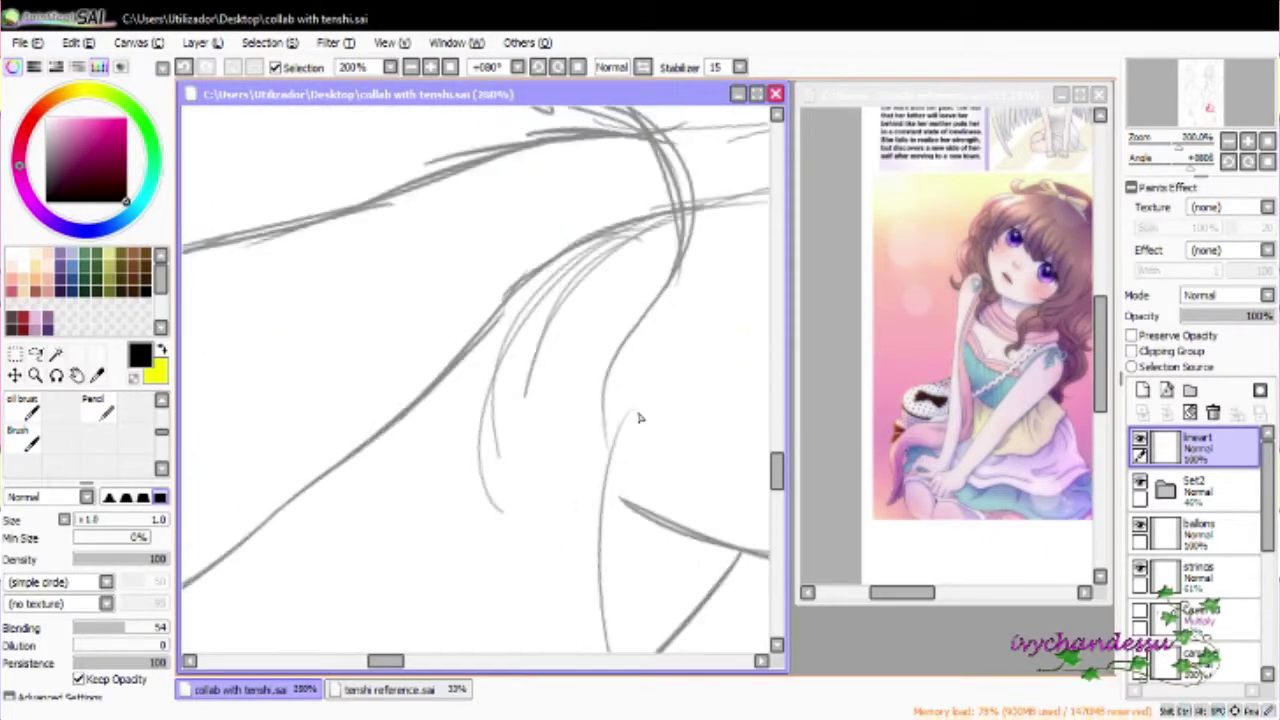
Ink the long curved contour on the second figure's lower body in short strokes that follow the sketch on the lineart layer
{"action": "scroll", "coordinate": [662, 486], "scroll_direction": "up", "scroll_amount": 2}
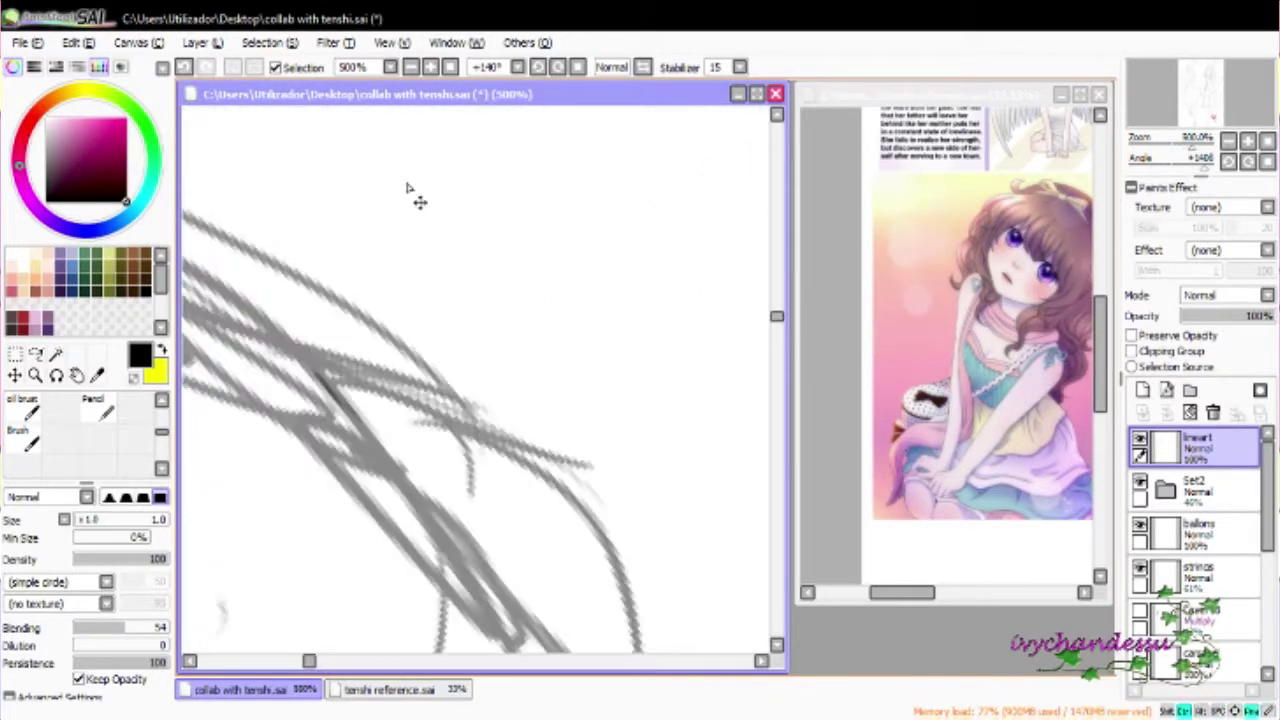
{"action": "mouse_move", "coordinate": [460, 486]}
{"action": "left_mouse_down"}
{"action": "mouse_move", "coordinate": [540, 492]}
{"action": "mouse_move", "coordinate": [325, 380]}
{"action": "left_mouse_up"}
{"action": "left_click_drag", "start_coordinate": [390, 418], "coordinate": [197, 323]}
{"action": "left_click_drag", "start_coordinate": [463, 458], "coordinate": [321, 383]}
{"action": "mouse_move", "coordinate": [505, 468]}
{"action": "left_mouse_down"}
{"action": "mouse_move", "coordinate": [415, 392]}
{"action": "mouse_move", "coordinate": [316, 362]}
{"action": "left_mouse_up"}
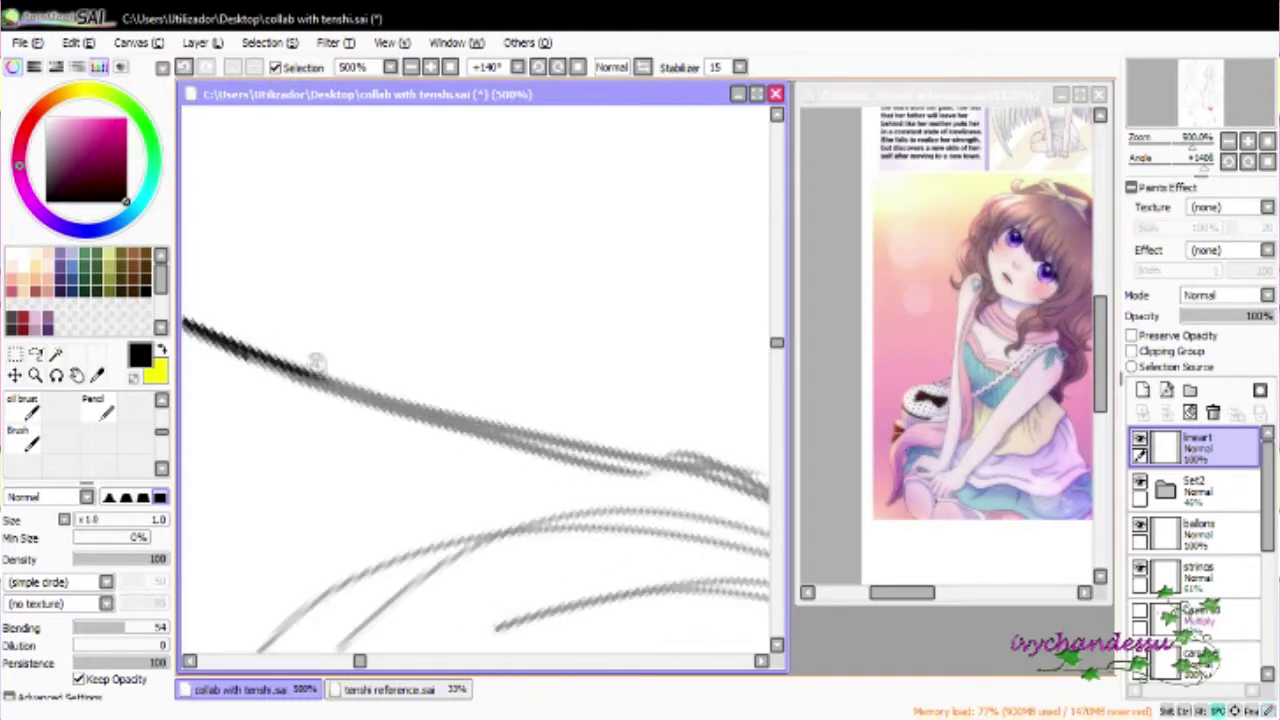
{"action": "left_click_drag", "start_coordinate": [470, 480], "coordinate": [320, 370]}
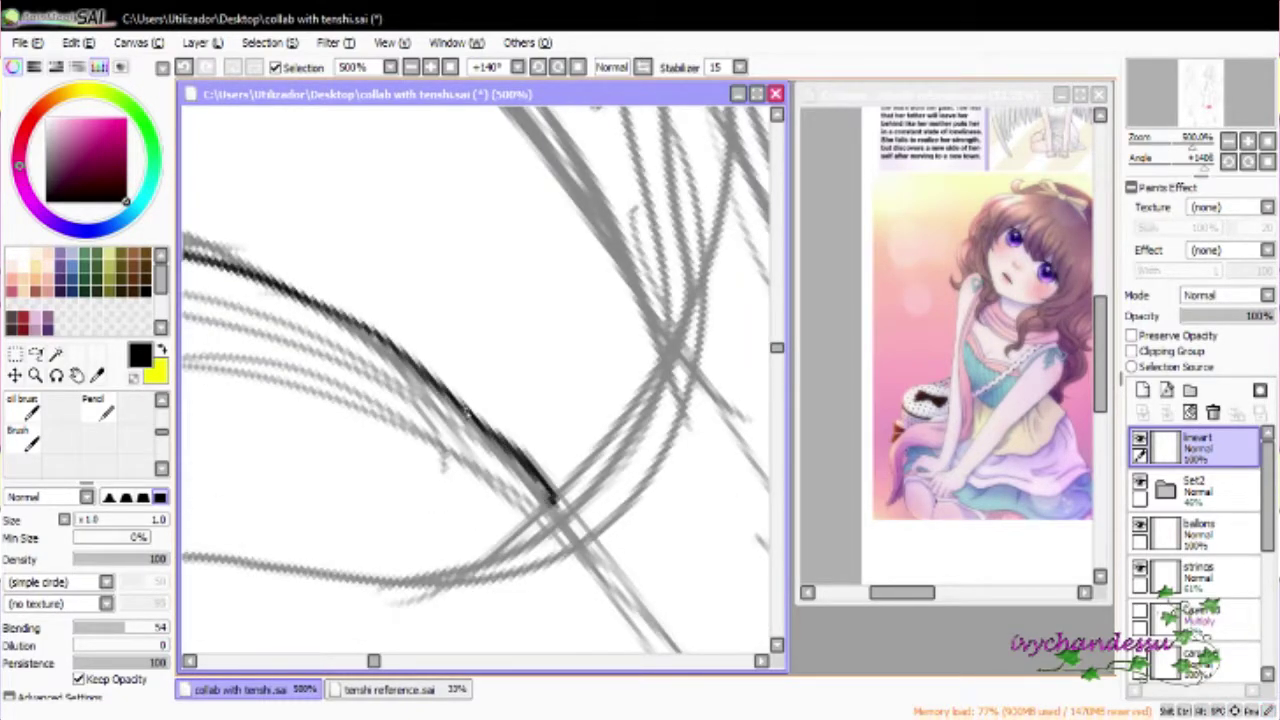
Extend the lower-body contour with further black strokes along the sketched diagonal line
{"action": "scroll", "coordinate": [480, 460], "scroll_direction": "down", "scroll_amount": 4}
{"action": "scroll", "coordinate": [480, 445], "scroll_direction": "up", "scroll_amount": 2}
{"action": "left_click_drag", "start_coordinate": [262, 294], "coordinate": [400, 352]}
{"action": "left_click_drag", "start_coordinate": [472, 406], "coordinate": [398, 318]}
{"action": "mouse_move", "coordinate": [556, 438]}
{"action": "left_mouse_down"}
{"action": "mouse_move", "coordinate": [406, 288]}
{"action": "mouse_move", "coordinate": [420, 350]}
{"action": "mouse_move", "coordinate": [505, 462]}
{"action": "mouse_move", "coordinate": [380, 330]}
{"action": "left_mouse_up"}
{"action": "mouse_move", "coordinate": [190, 185]}
{"action": "left_mouse_down"}
{"action": "mouse_move", "coordinate": [330, 290]}
{"action": "mouse_move", "coordinate": [470, 455]}
{"action": "left_mouse_up"}
{"action": "left_click_drag", "start_coordinate": [615, 530], "coordinate": [705, 650]}
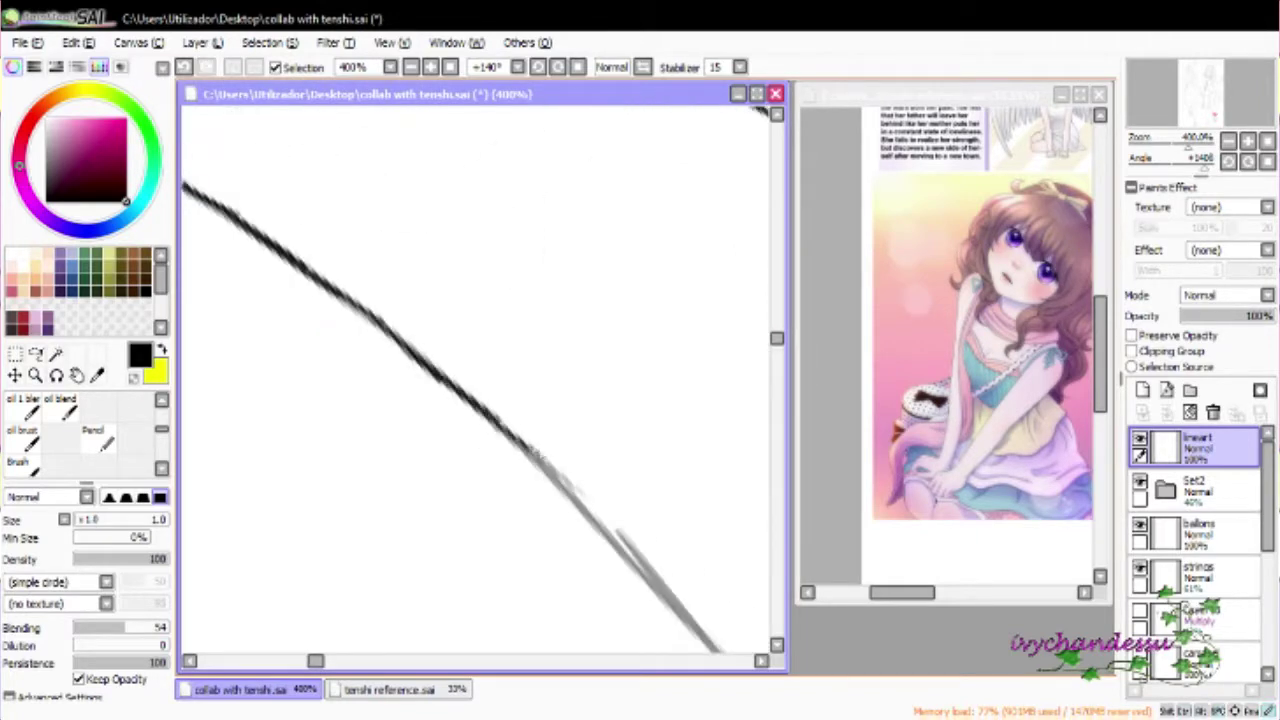
Ink the next long stretch of the contour, undoing and redrawing the stroke several times to match the sketched curve
{"action": "scroll", "coordinate": [480, 380], "scroll_direction": "right", "scroll_amount": 2}
{"action": "key", "text": "ctrl+z"}
{"action": "mouse_move", "coordinate": [185, 110]}
{"action": "left_mouse_down"}
{"action": "mouse_move", "coordinate": [720, 650]}
{"action": "mouse_move", "coordinate": [765, 650]}
{"action": "left_mouse_up"}
{"action": "key", "text": "ctrl+z"}
{"action": "left_click_drag", "start_coordinate": [186, 114], "coordinate": [771, 586]}
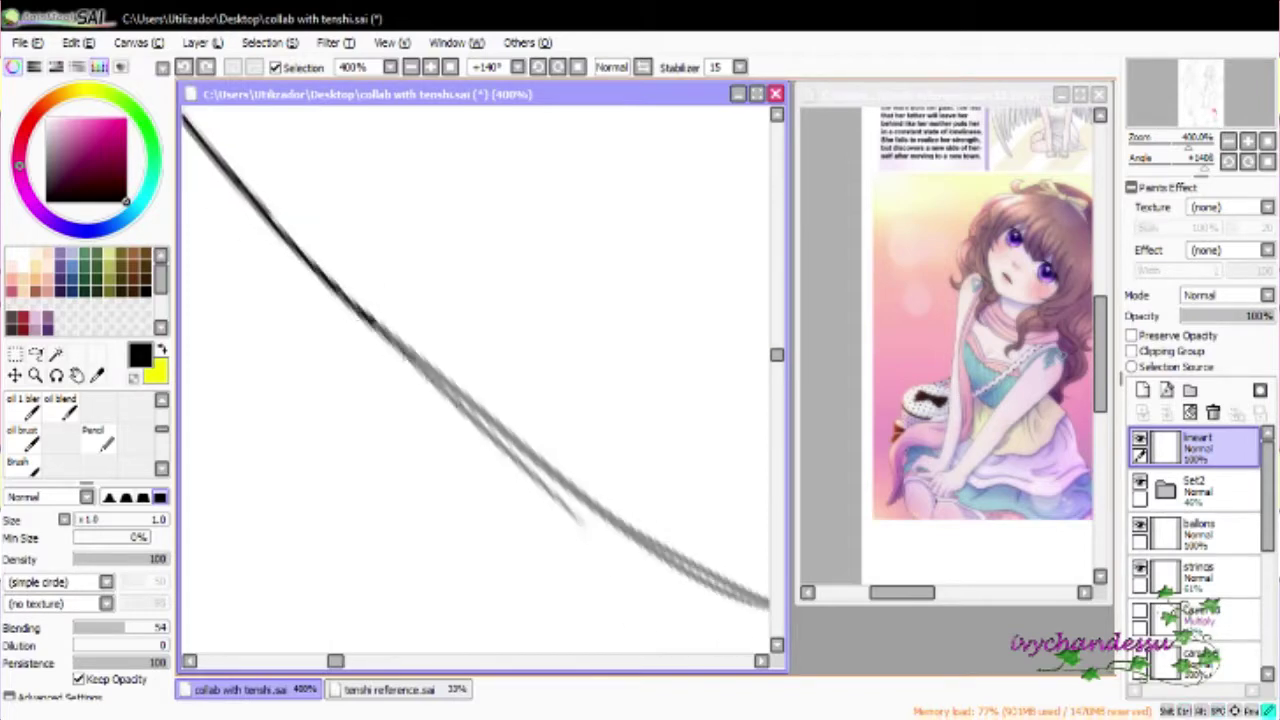
{"action": "key", "text": "ctrl+z"}
{"action": "left_click_drag", "start_coordinate": [186, 157], "coordinate": [771, 600]}
{"action": "key", "text": "ctrl+z"}
{"action": "left_click_drag", "start_coordinate": [183, 195], "coordinate": [770, 505]}
Ink the line on the second figure's upper body that descends from the hair and bends into the sketched U-shaped curve
{"action": "left_click_drag", "start_coordinate": [770, 335], "coordinate": [520, 650]}
{"action": "mouse_move", "coordinate": [480, 380]}
{"action": "left_mouse_down"}
{"action": "mouse_move", "coordinate": [520, 340]}
{"action": "mouse_move", "coordinate": [460, 420]}
{"action": "mouse_move", "coordinate": [490, 370]}
{"action": "mouse_move", "coordinate": [520, 365]}
{"action": "mouse_move", "coordinate": [480, 315]}
{"action": "mouse_move", "coordinate": [580, 402]}
{"action": "left_mouse_up"}
{"action": "scroll", "coordinate": [435, 208], "scroll_direction": "down", "scroll_amount": 8}
{"action": "left_click_drag", "start_coordinate": [435, 208], "coordinate": [500, 350]}
{"action": "mouse_move", "coordinate": [610, 537]}
{"action": "left_mouse_down"}
{"action": "mouse_move", "coordinate": [546, 460]}
{"action": "mouse_move", "coordinate": [591, 180]}
{"action": "mouse_move", "coordinate": [486, 477]}
{"action": "mouse_move", "coordinate": [668, 540]}
{"action": "left_mouse_up"}
{"action": "scroll", "coordinate": [668, 540], "scroll_direction": "up", "scroll_amount": 5}
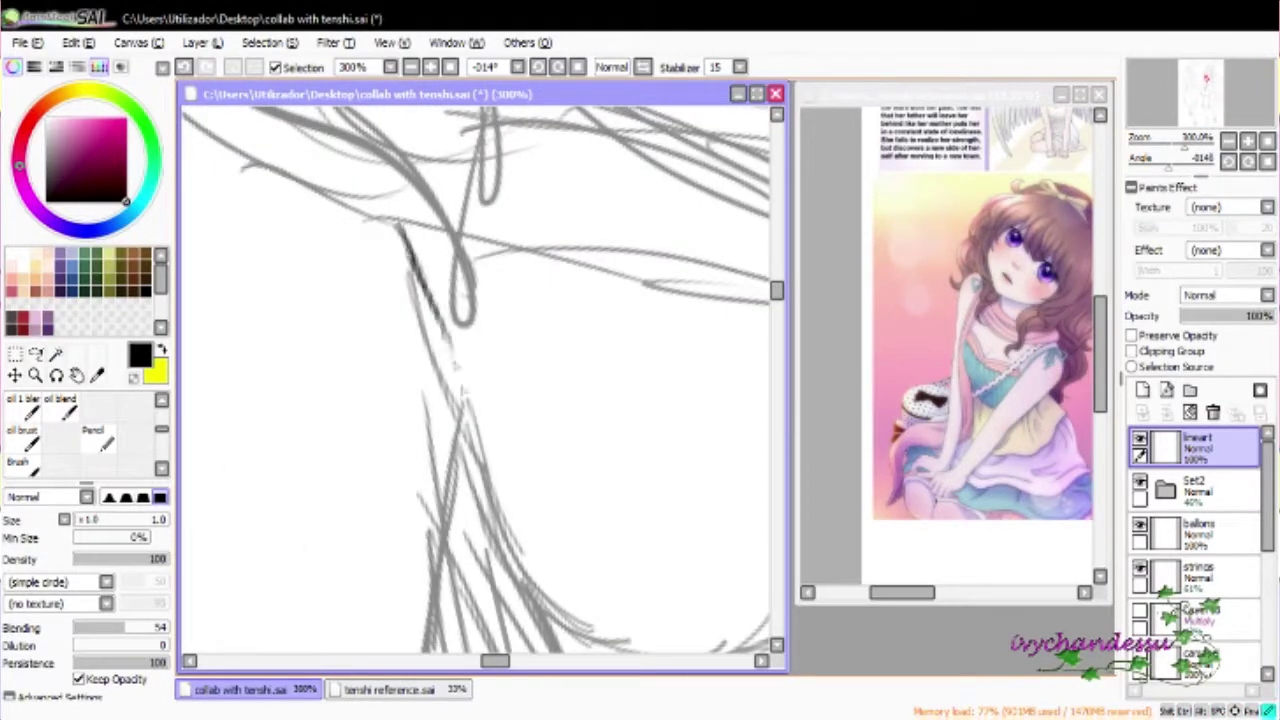
{"action": "left_click_drag", "start_coordinate": [404, 252], "coordinate": [416, 278]}
{"action": "scroll", "coordinate": [460, 300], "scroll_direction": "down", "scroll_amount": 1}
{"action": "scroll", "coordinate": [383, 285], "scroll_direction": "down", "scroll_amount": 4}
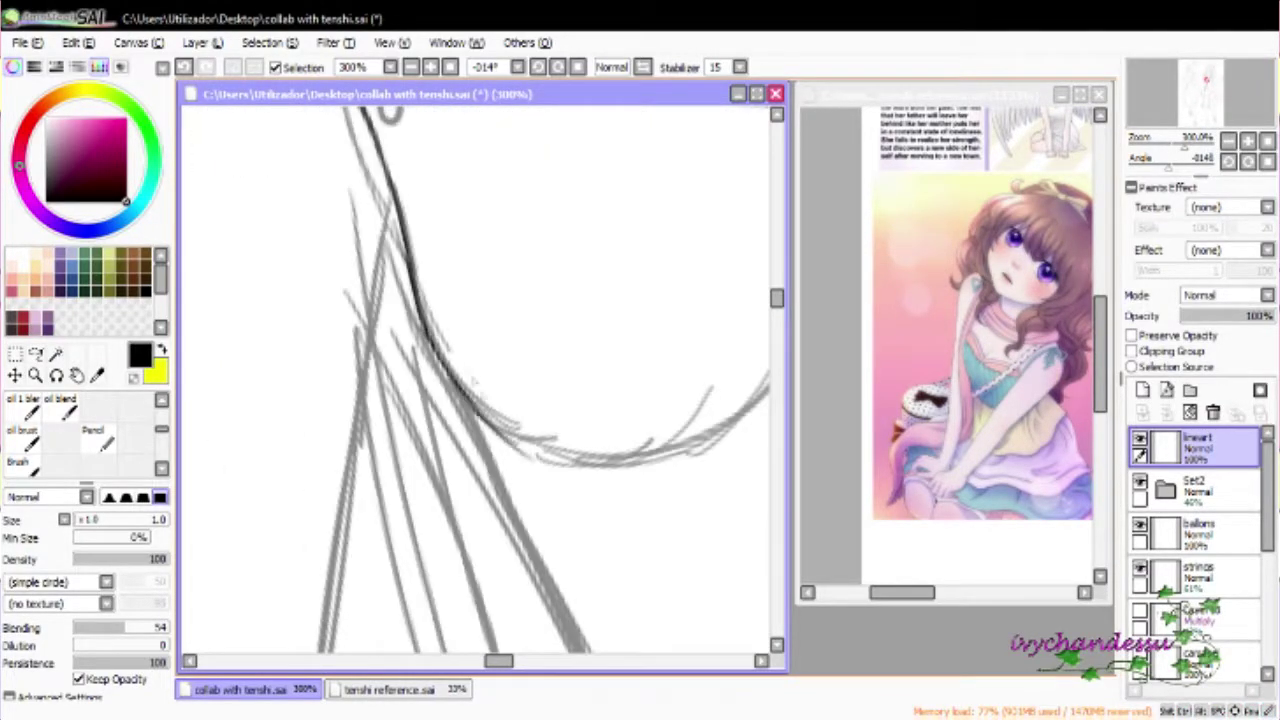
{"action": "left_click_drag", "start_coordinate": [383, 285], "coordinate": [490, 335]}
{"action": "left_click_drag", "start_coordinate": [400, 401], "coordinate": [600, 329]}
Ink the short crossing edge and the fold lines that branch from it on the second figure's upper body
{"action": "scroll", "coordinate": [600, 329], "scroll_direction": "up", "scroll_amount": 3}
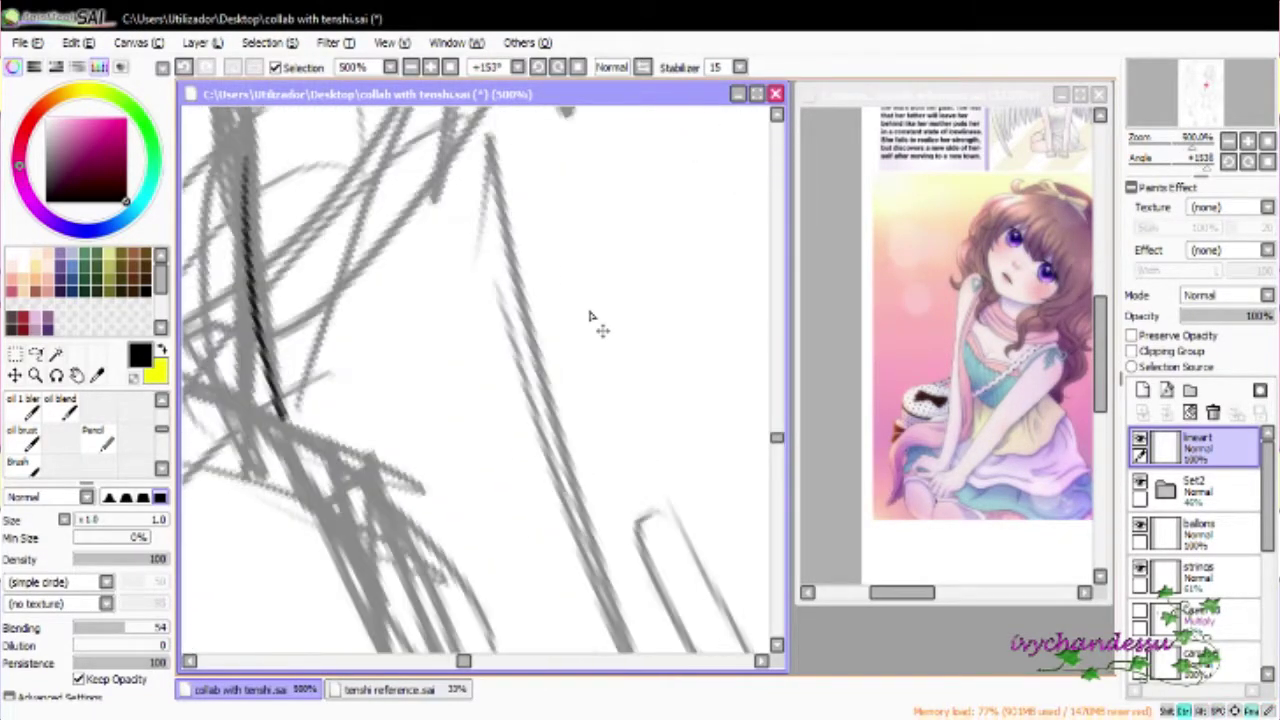
{"action": "scroll", "coordinate": [480, 380], "scroll_direction": "down", "scroll_amount": 2}
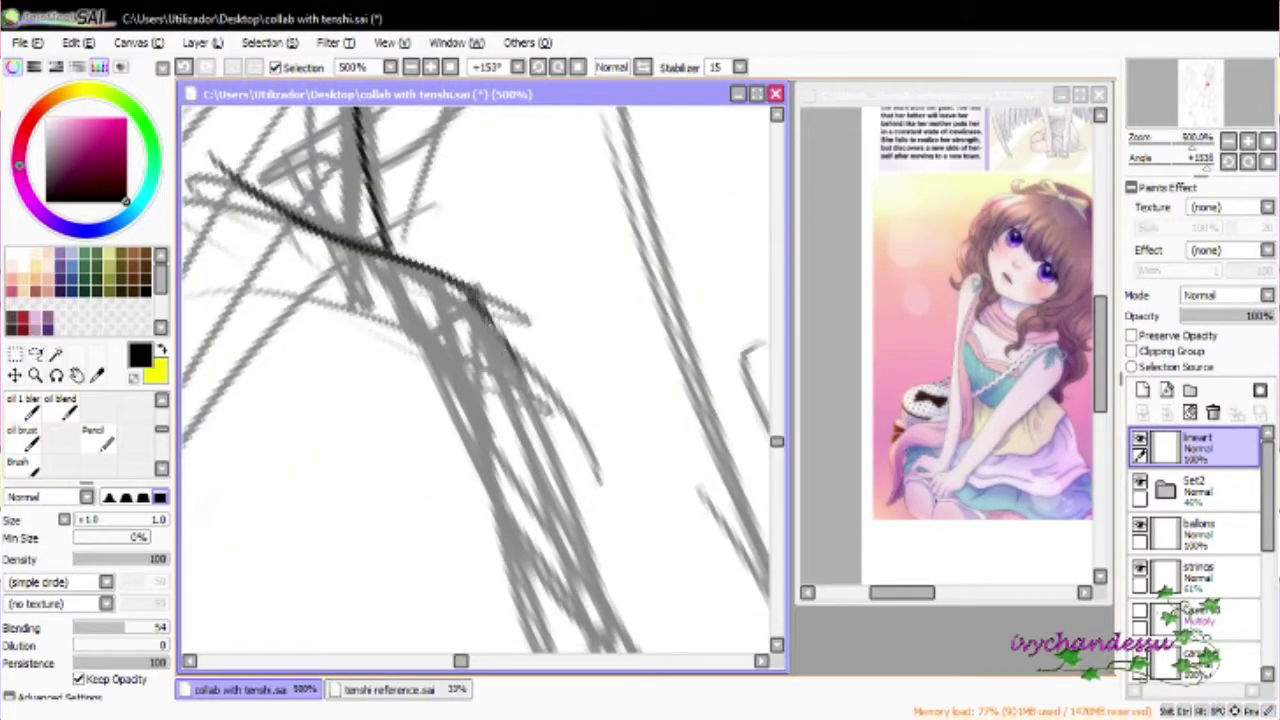
{"action": "scroll", "coordinate": [428, 345], "scroll_direction": "down", "scroll_amount": 3}
{"action": "scroll", "coordinate": [488, 463], "scroll_direction": "down", "scroll_amount": 3}
{"action": "mouse_move", "coordinate": [335, 350]}
{"action": "left_mouse_down"}
{"action": "mouse_move", "coordinate": [255, 330]}
{"action": "mouse_move", "coordinate": [590, 392]}
{"action": "mouse_move", "coordinate": [540, 540]}
{"action": "left_mouse_up"}
{"action": "scroll", "coordinate": [236, 314], "scroll_direction": "down", "scroll_amount": 5}
Ink the second figure's jawline around the chin and along the collar
{"action": "scroll", "coordinate": [480, 380], "scroll_direction": "up", "scroll_amount": 4}
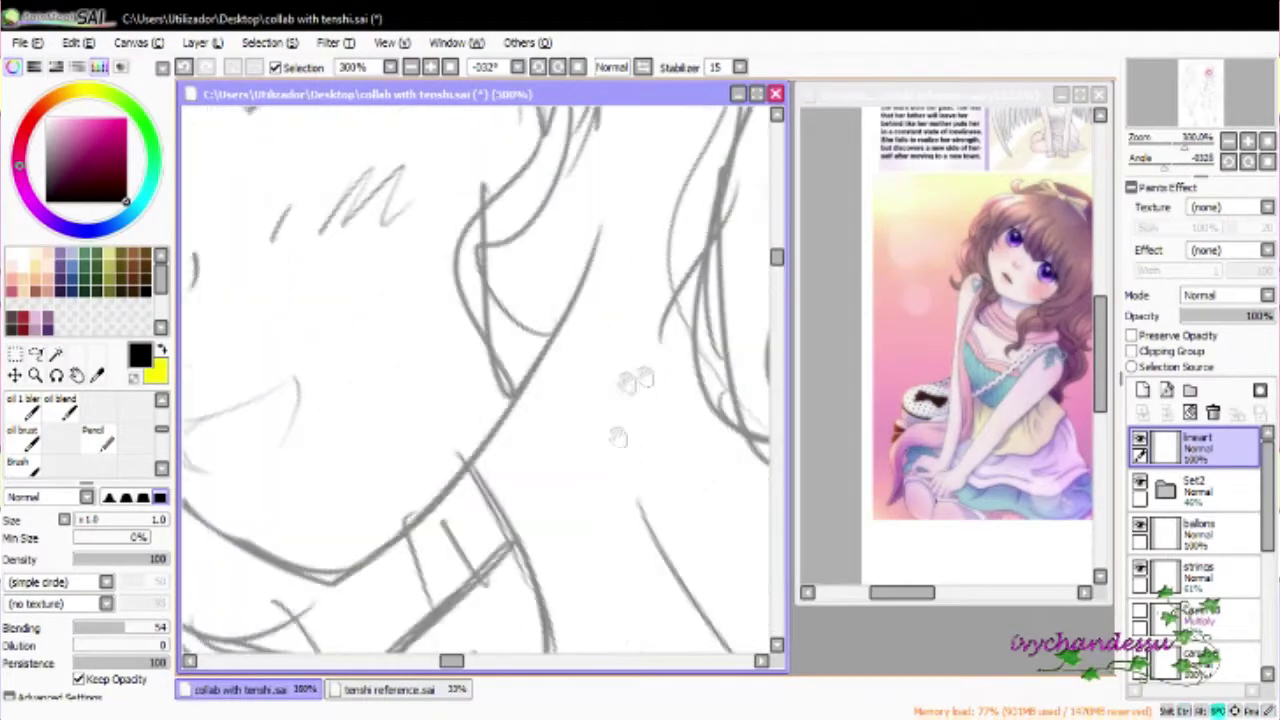
{"action": "left_click_drag", "start_coordinate": [500, 420], "coordinate": [340, 376]}
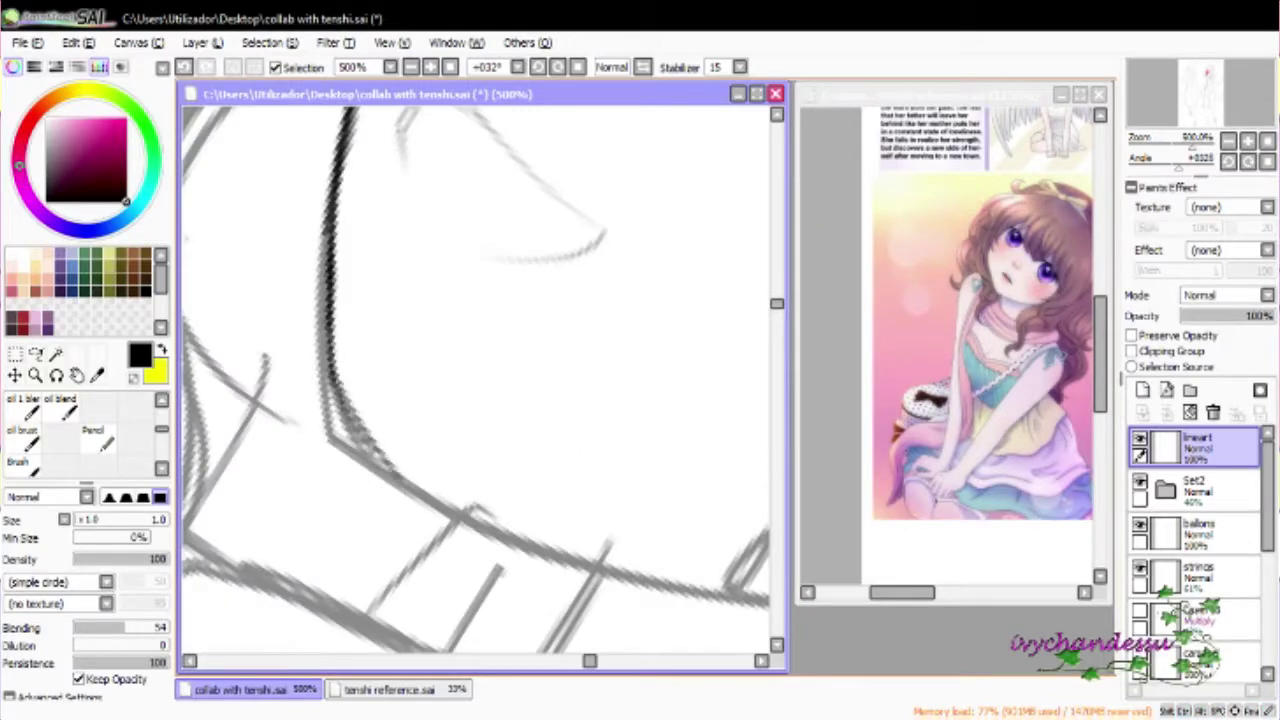
{"action": "left_click_drag", "start_coordinate": [505, 392], "coordinate": [283, 320]}
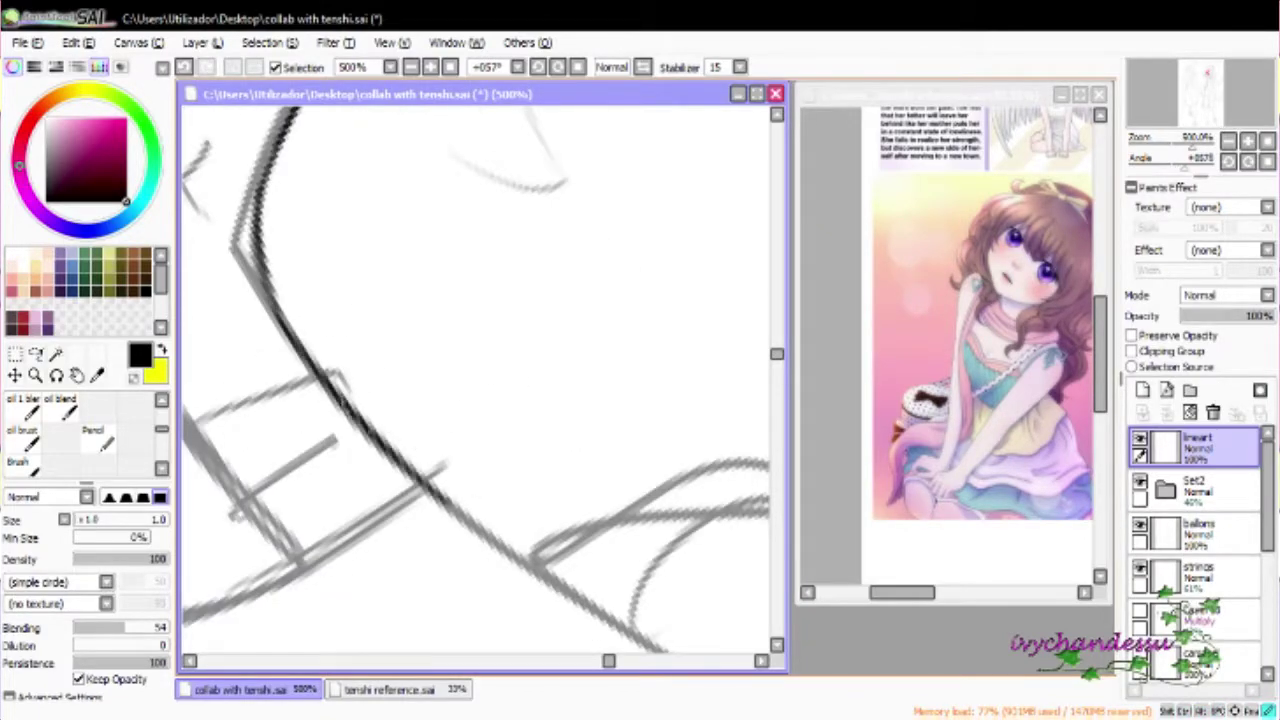
{"action": "scroll", "coordinate": [500, 420], "scroll_direction": "down", "scroll_amount": 1}
Ink the curved neck and collar contour until it meets the second figure's jawline
{"action": "mouse_move", "coordinate": [500, 420]}
{"action": "left_mouse_down"}
{"action": "mouse_move", "coordinate": [514, 411]}
{"action": "mouse_move", "coordinate": [520, 470]}
{"action": "left_mouse_up"}
{"action": "scroll", "coordinate": [688, 490], "scroll_direction": "up", "scroll_amount": 1}
{"action": "left_click_drag", "start_coordinate": [529, 286], "coordinate": [375, 216]}
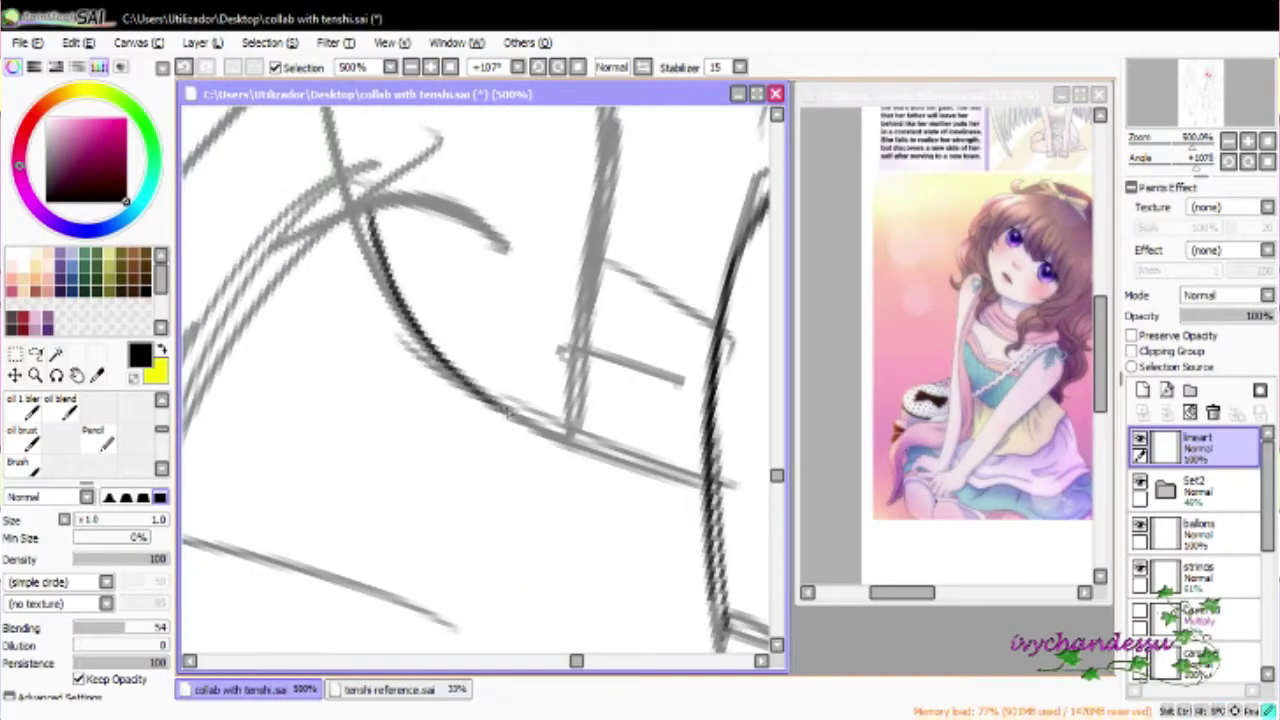
{"action": "left_click_drag", "start_coordinate": [508, 414], "coordinate": [428, 326]}
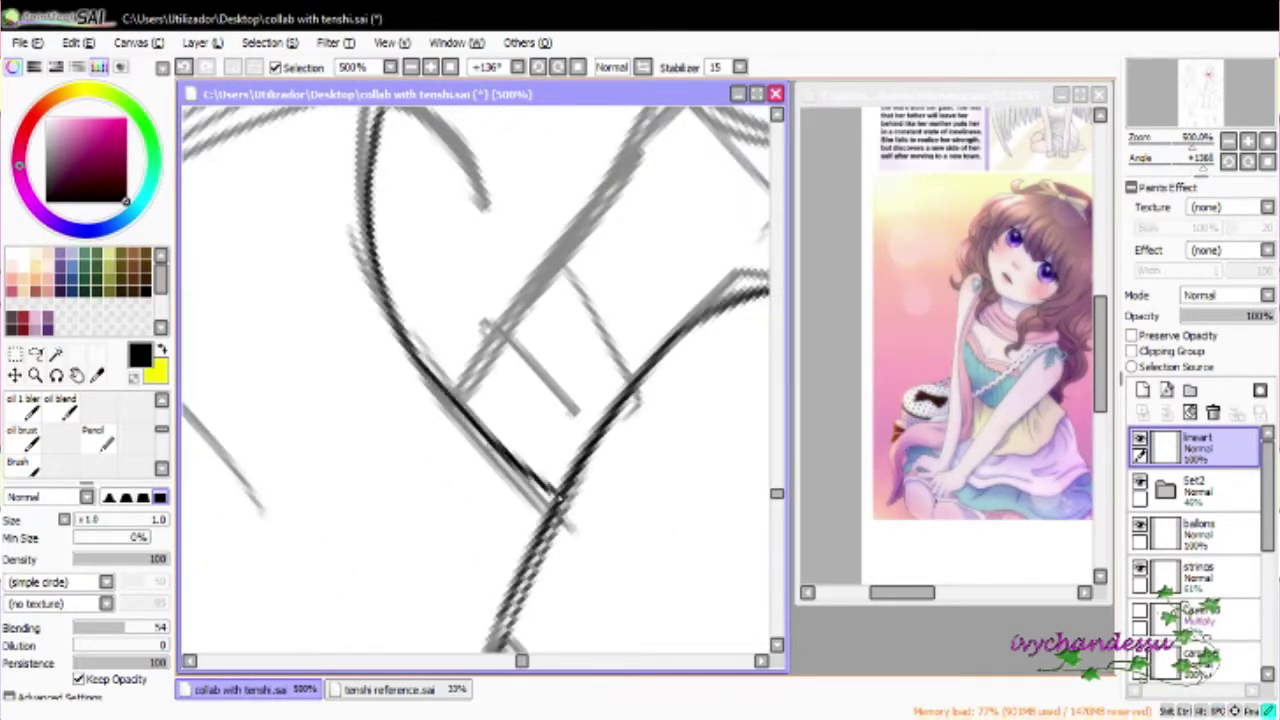
Hide the Set2 sketch folder to check the lineart on its own, and show the folder again
{"action": "scroll", "coordinate": [555, 493], "scroll_direction": "down", "scroll_amount": 6}
{"action": "left_click_drag", "start_coordinate": [480, 380], "coordinate": [600, 300]}
{"action": "left_click", "coordinate": [1140, 484]}
{"action": "scroll", "coordinate": [569, 437], "scroll_direction": "down", "scroll_amount": 3}
{"action": "left_click_drag", "start_coordinate": [569, 437], "coordinate": [623, 414]}
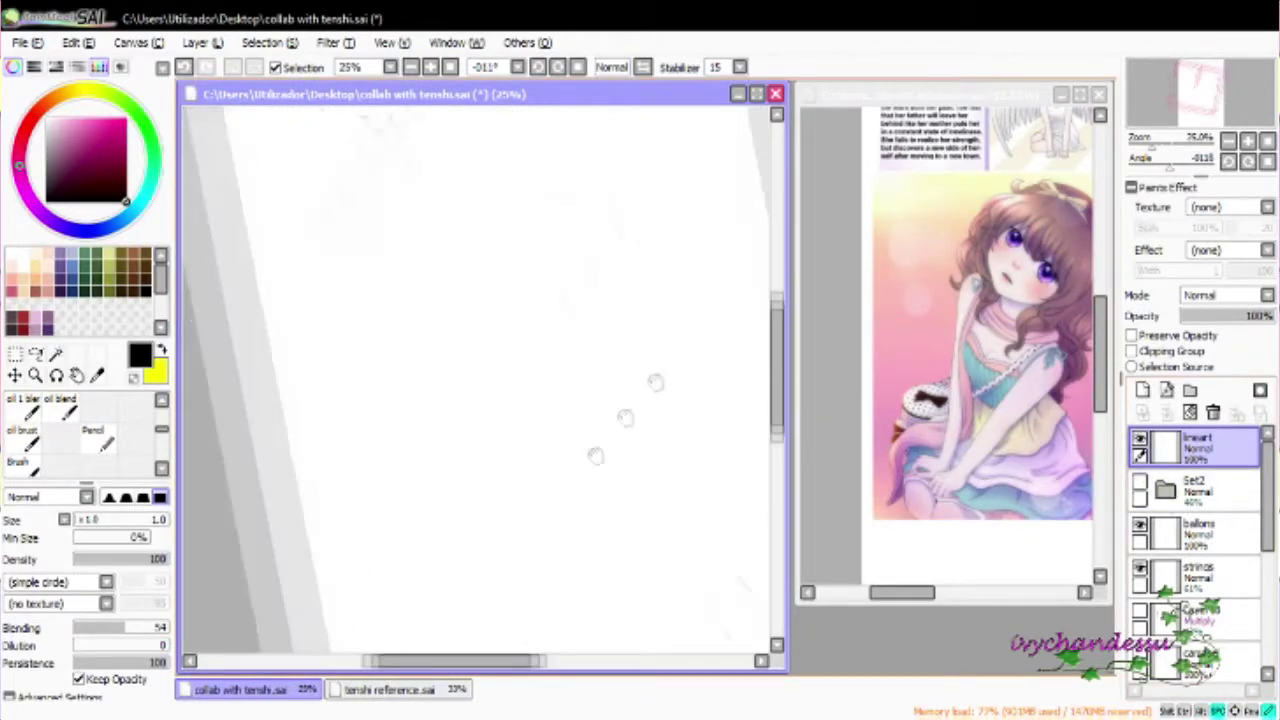
{"action": "left_click", "coordinate": [1140, 484]}
Lower the Set2 folder's opacity to 12% and reselect the lineart layer
{"action": "left_click", "coordinate": [1195, 490]}
{"action": "left_click_drag", "start_coordinate": [1225, 316], "coordinate": [1186, 316]}
{"action": "scroll", "coordinate": [470, 380], "scroll_direction": "up", "scroll_amount": 6}
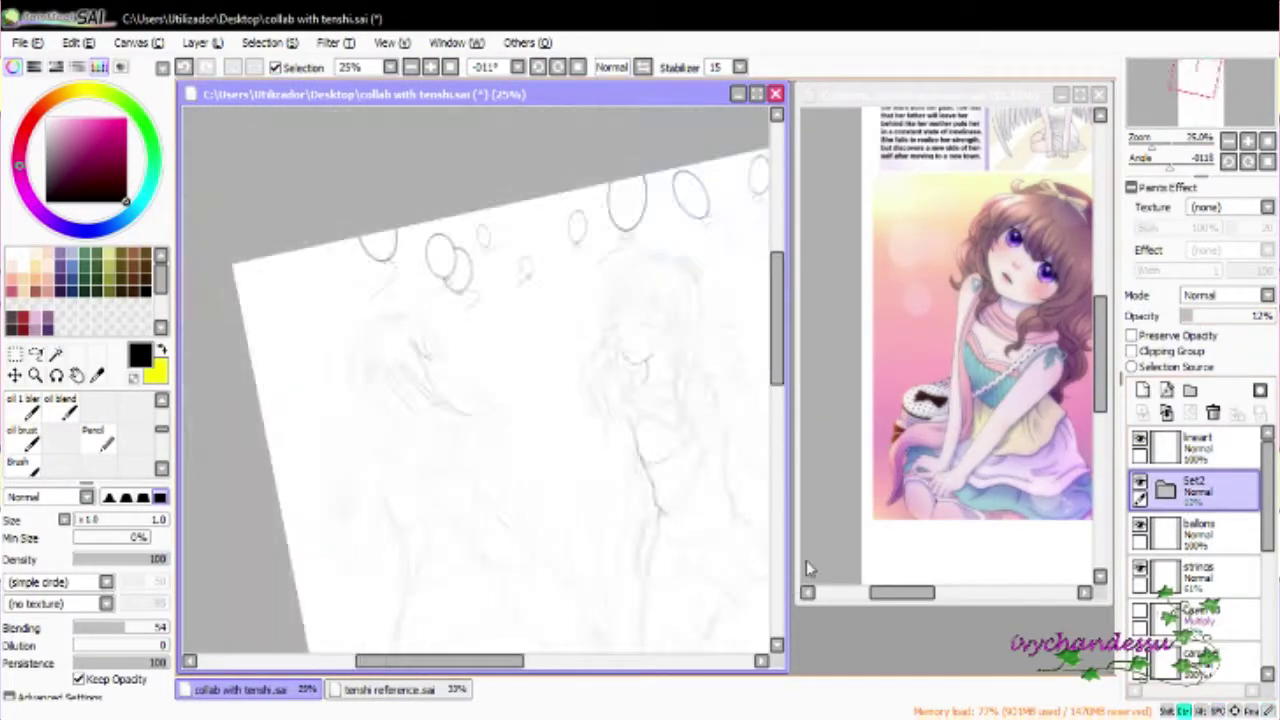
{"action": "left_click", "coordinate": [397, 285]}
{"action": "left_click", "coordinate": [1166, 441]}
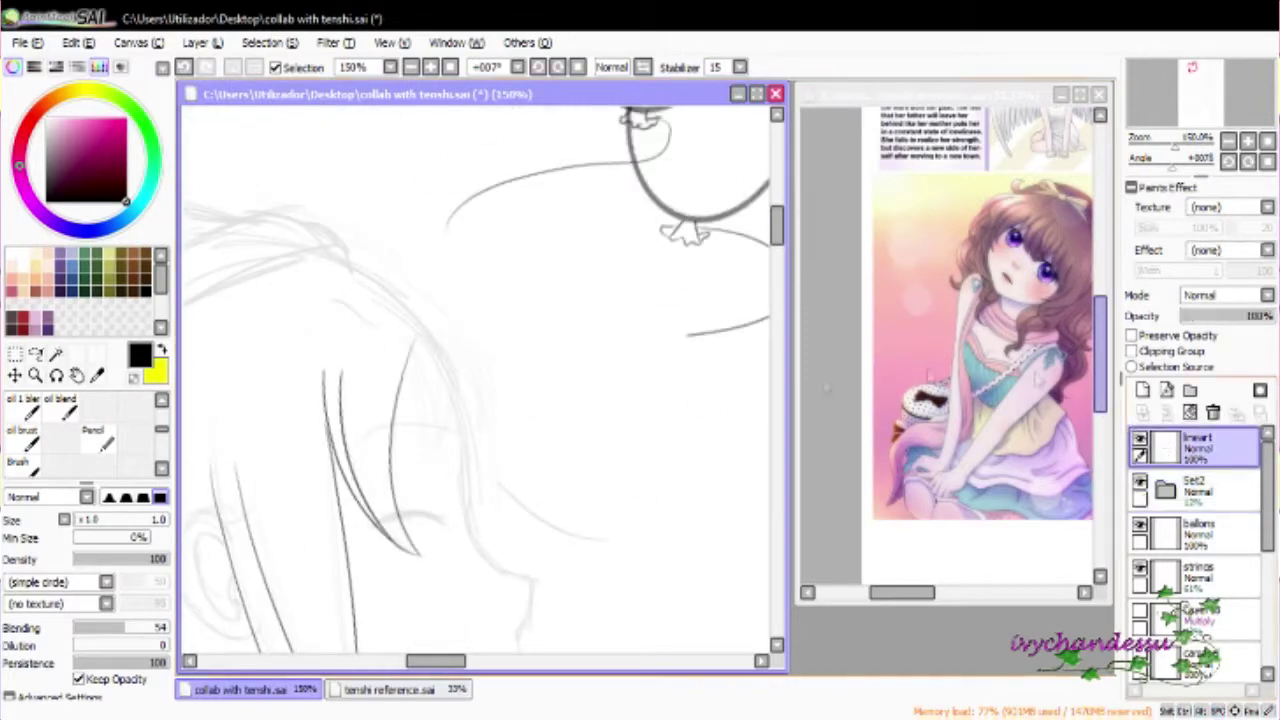
Ink the outer hair contour over the first figure's head and the small rounded shape beside her hair strands
{"action": "left_click_drag", "start_coordinate": [637, 622], "coordinate": [520, 430]}
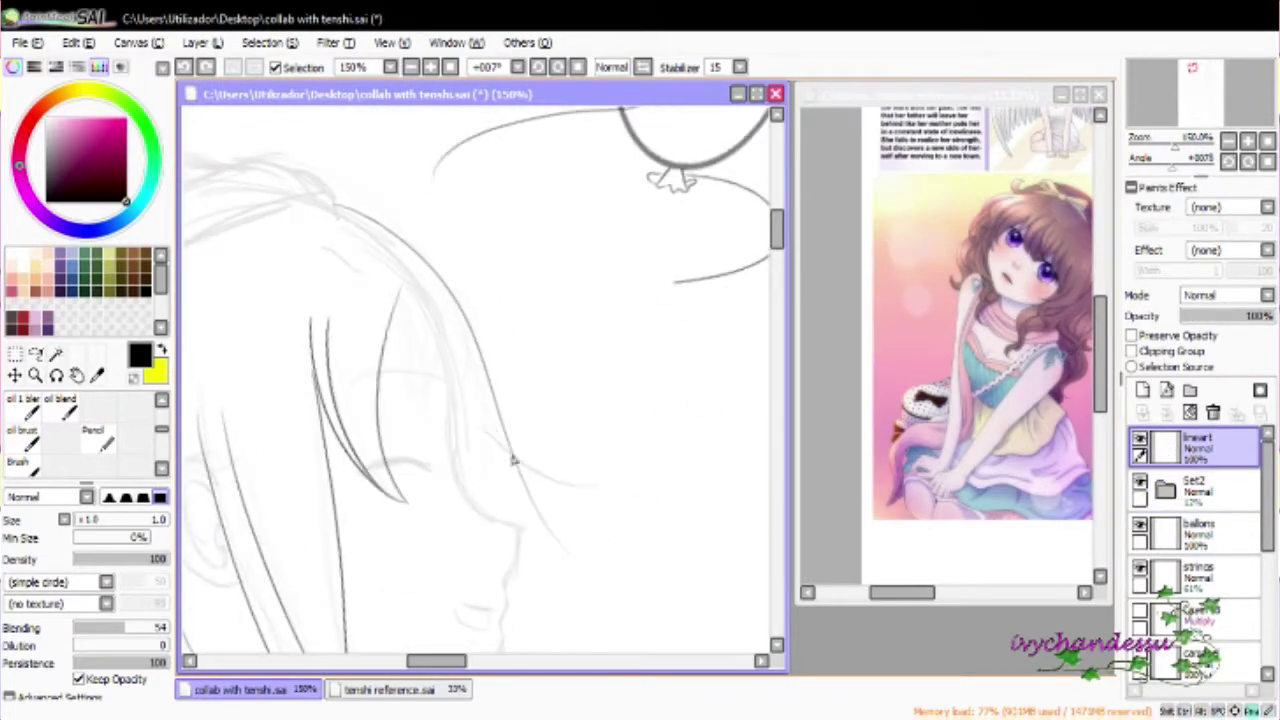
{"action": "scroll", "coordinate": [522, 476], "scroll_direction": "up", "scroll_amount": 2}
{"action": "left_click_drag", "start_coordinate": [522, 476], "coordinate": [465, 315]}
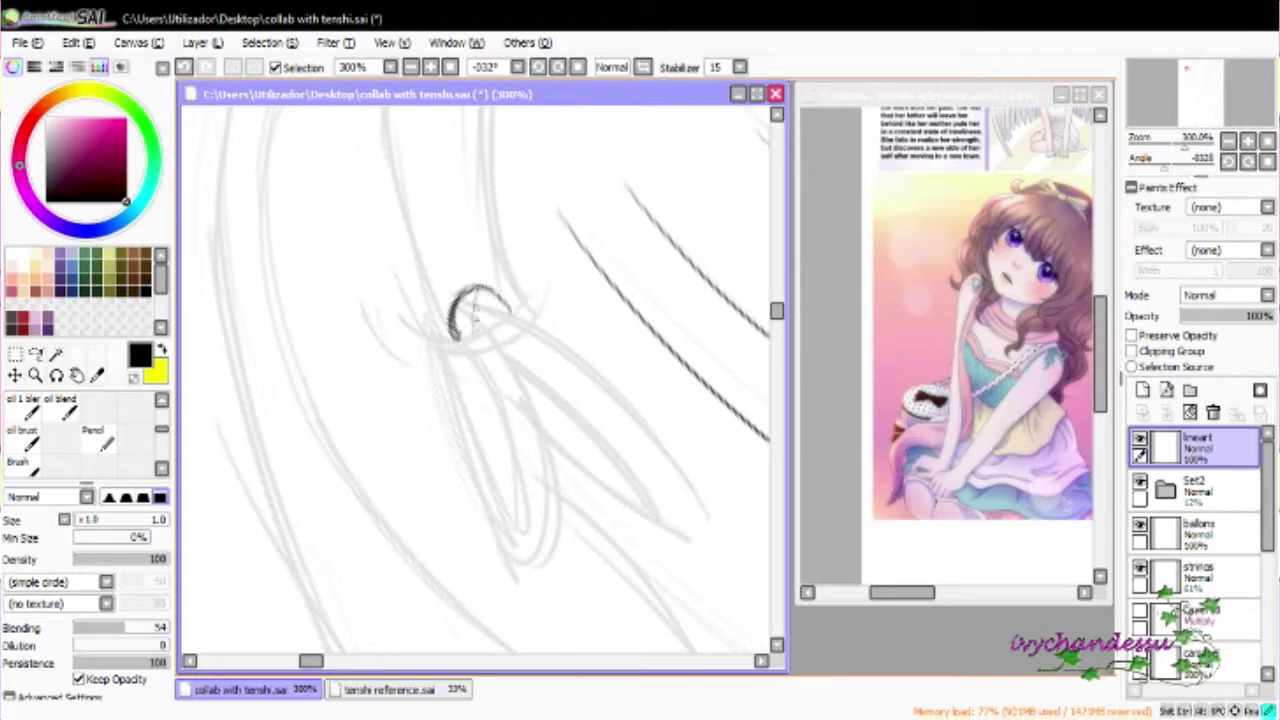
{"action": "mouse_move", "coordinate": [478, 312]}
{"action": "left_mouse_down"}
{"action": "mouse_move", "coordinate": [491, 334]}
{"action": "mouse_move", "coordinate": [531, 286]}
{"action": "mouse_move", "coordinate": [594, 431]}
{"action": "mouse_move", "coordinate": [660, 380]}
{"action": "left_mouse_up"}
{"action": "scroll", "coordinate": [470, 453], "scroll_direction": "up", "scroll_amount": 1}
Ink the first figure's hand outline along the knuckles and down the outer edge of the little finger
{"action": "left_click_drag", "start_coordinate": [468, 555], "coordinate": [528, 405]}
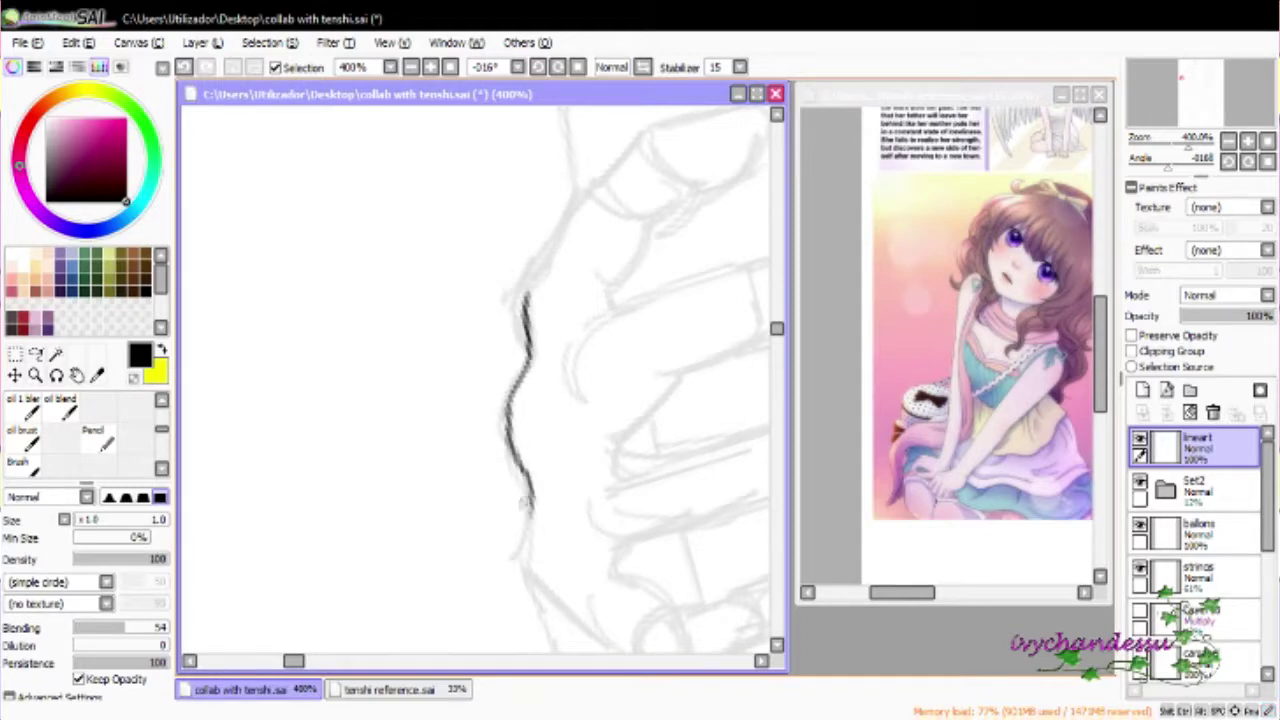
{"action": "left_click_drag", "start_coordinate": [525, 502], "coordinate": [512, 393]}
{"action": "left_click_drag", "start_coordinate": [584, 454], "coordinate": [410, 352]}
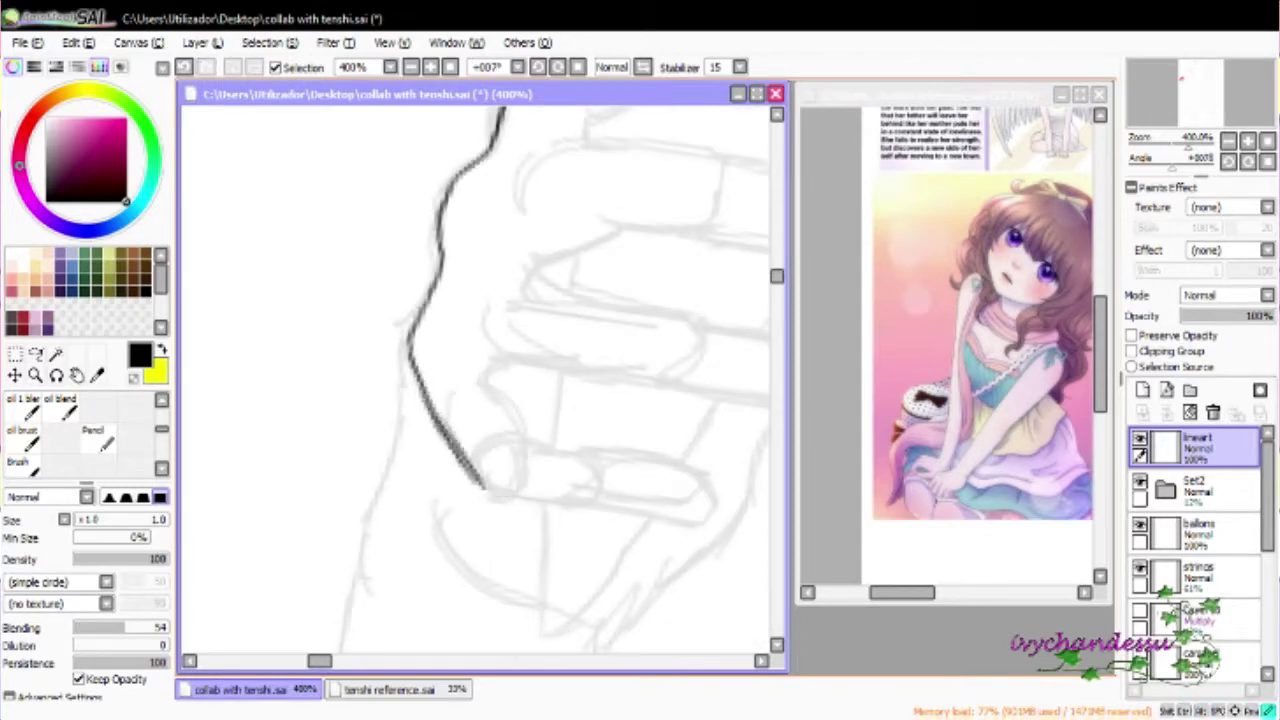
{"action": "left_click_drag", "start_coordinate": [486, 488], "coordinate": [614, 385]}
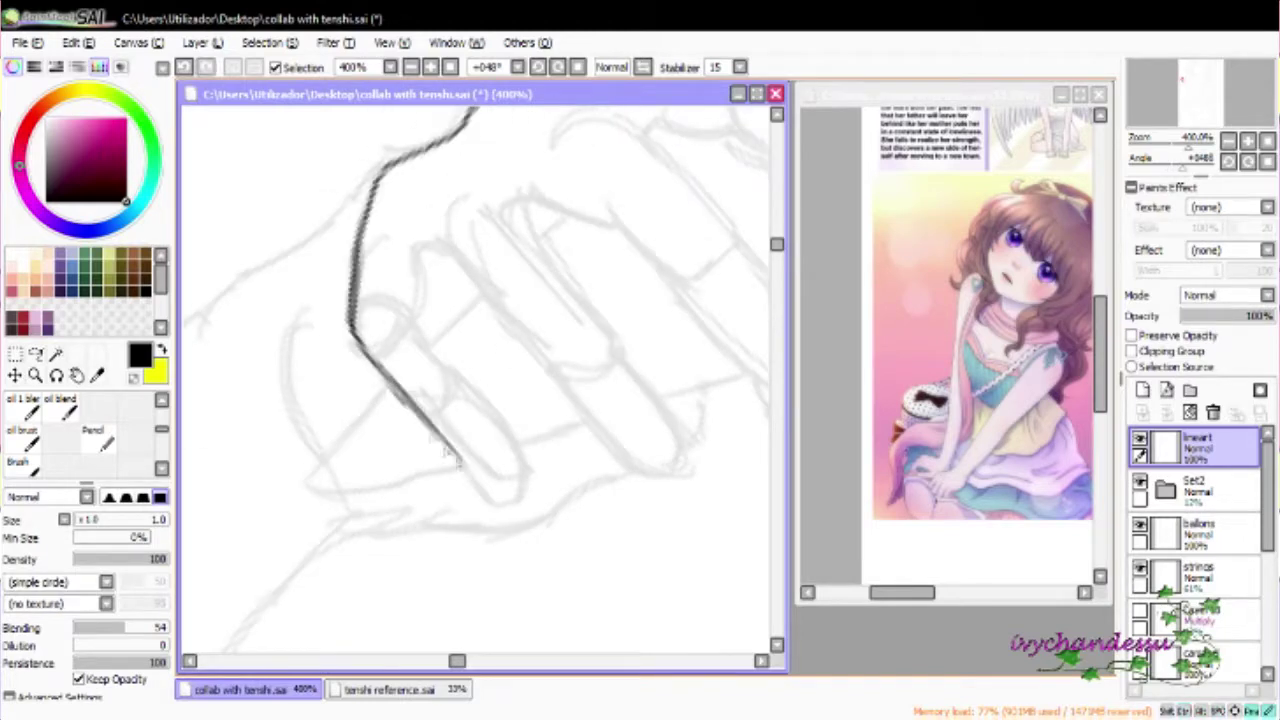
{"action": "mouse_move", "coordinate": [491, 498]}
{"action": "left_mouse_down"}
{"action": "mouse_move", "coordinate": [594, 289]}
{"action": "mouse_move", "coordinate": [383, 330]}
{"action": "left_mouse_up"}
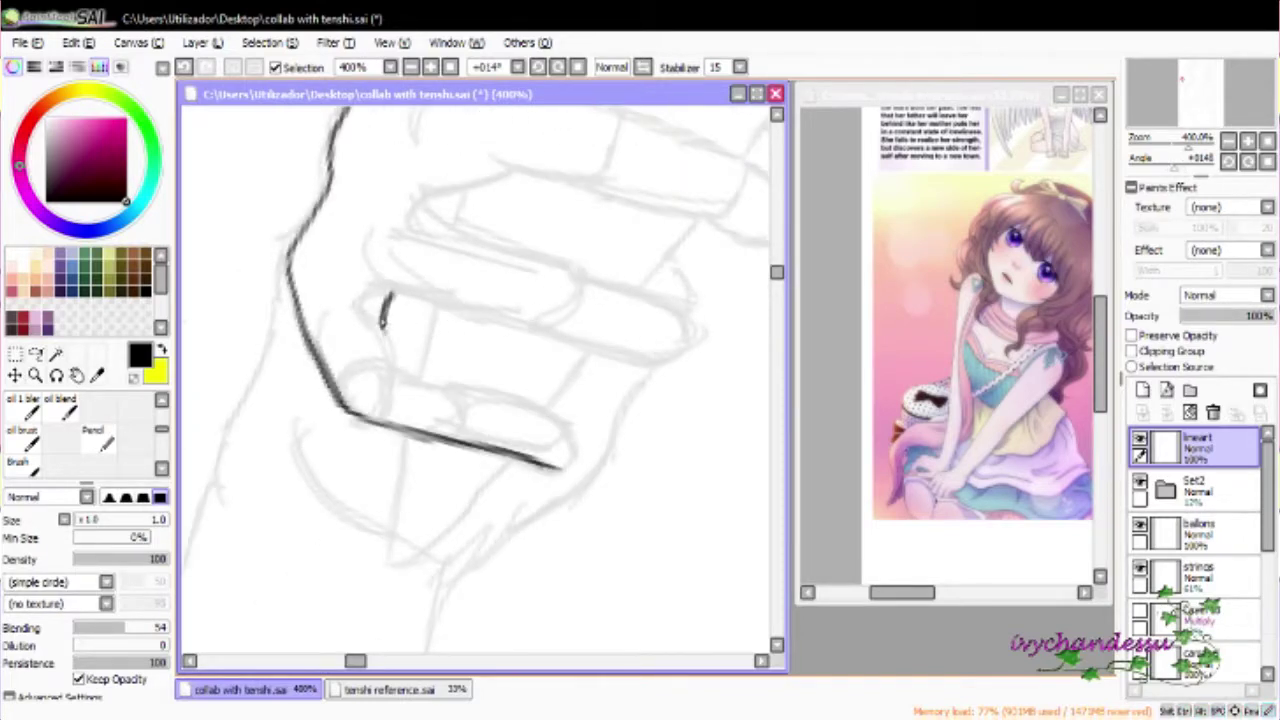
Ink the inner edge and tip of the little finger and both sides of the finger next to it
{"action": "mouse_move", "coordinate": [413, 372]}
{"action": "left_mouse_down"}
{"action": "mouse_move", "coordinate": [460, 335]}
{"action": "mouse_move", "coordinate": [375, 277]}
{"action": "left_mouse_up"}
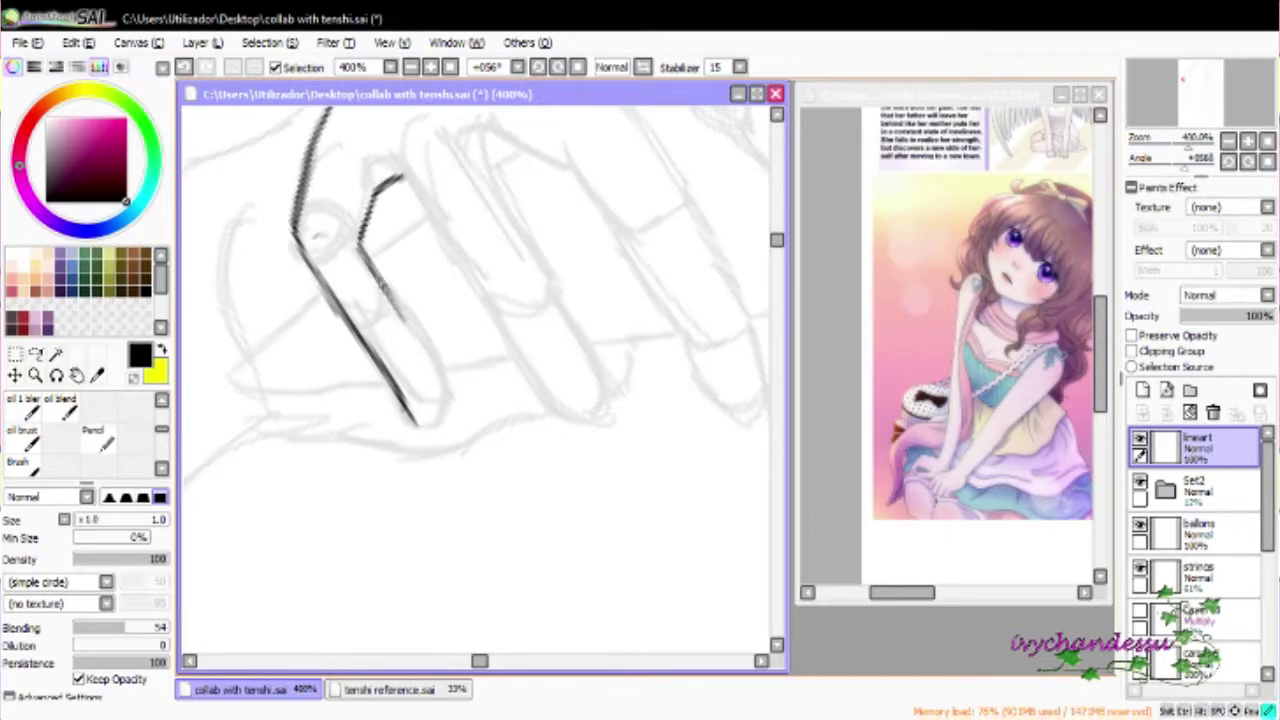
{"action": "left_click_drag", "start_coordinate": [403, 155], "coordinate": [403, 245]}
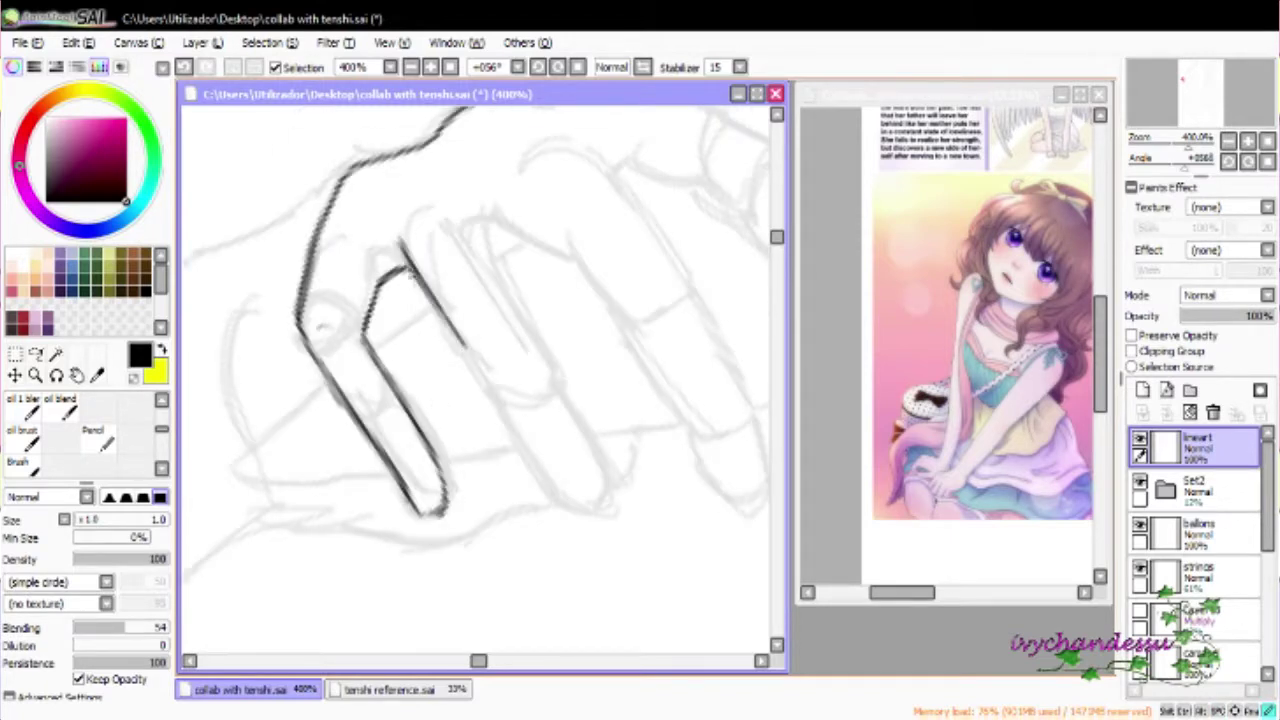
{"action": "mouse_move", "coordinate": [550, 484]}
{"action": "left_mouse_down"}
{"action": "mouse_move", "coordinate": [508, 360]}
{"action": "mouse_move", "coordinate": [448, 284]}
{"action": "left_mouse_up"}
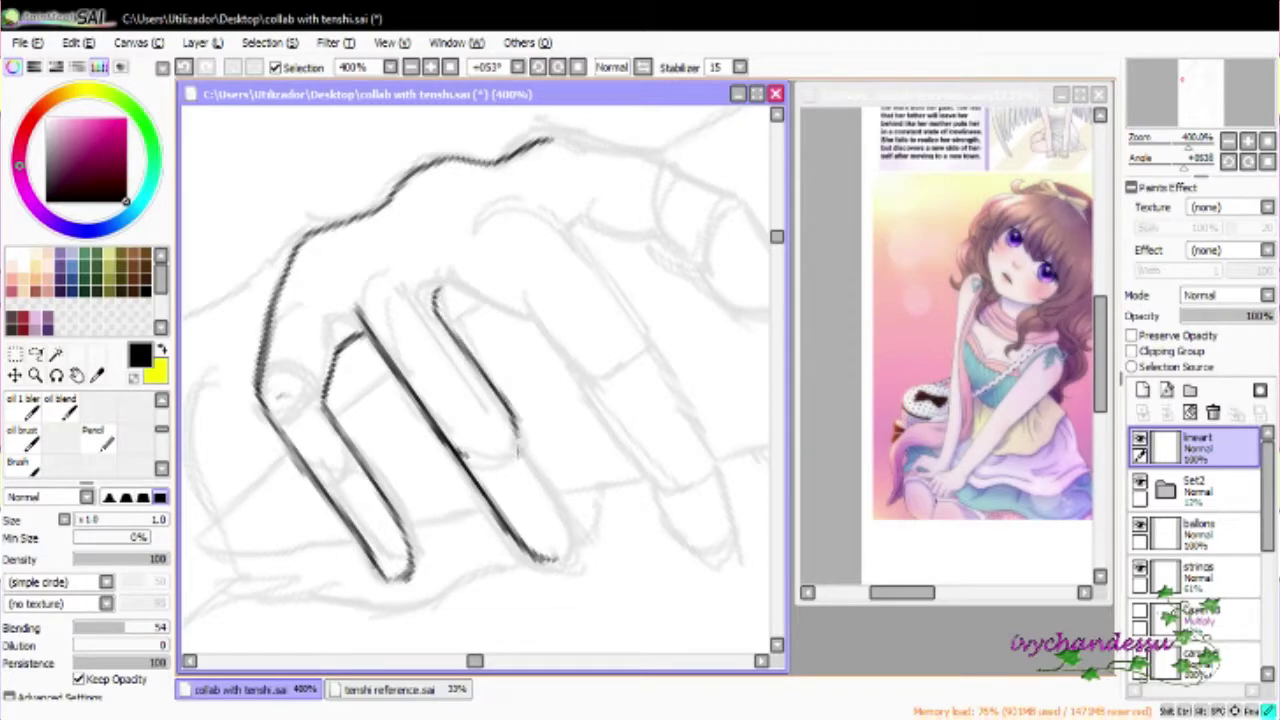
{"action": "left_click_drag", "start_coordinate": [500, 395], "coordinate": [520, 452]}
{"action": "left_click_drag", "start_coordinate": [480, 380], "coordinate": [408, 253]}
{"action": "left_click_drag", "start_coordinate": [440, 305], "coordinate": [480, 365]}
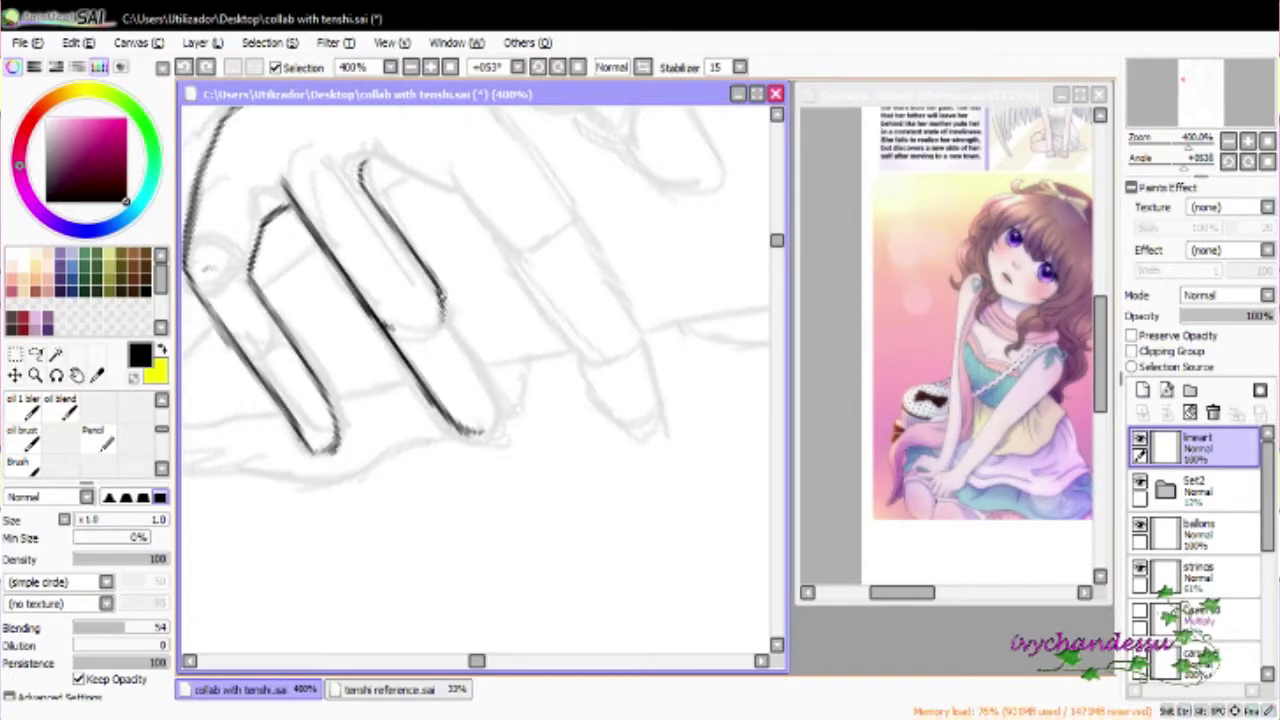
{"action": "mouse_move", "coordinate": [650, 200]}
{"action": "left_mouse_down"}
{"action": "mouse_move", "coordinate": [509, 371]}
{"action": "mouse_move", "coordinate": [490, 430]}
{"action": "mouse_move", "coordinate": [548, 432]}
{"action": "left_mouse_up"}
Ink the short detail contours around the first figure's hand at 600% zoom
{"action": "scroll", "coordinate": [548, 432], "scroll_direction": "up", "scroll_amount": 2}
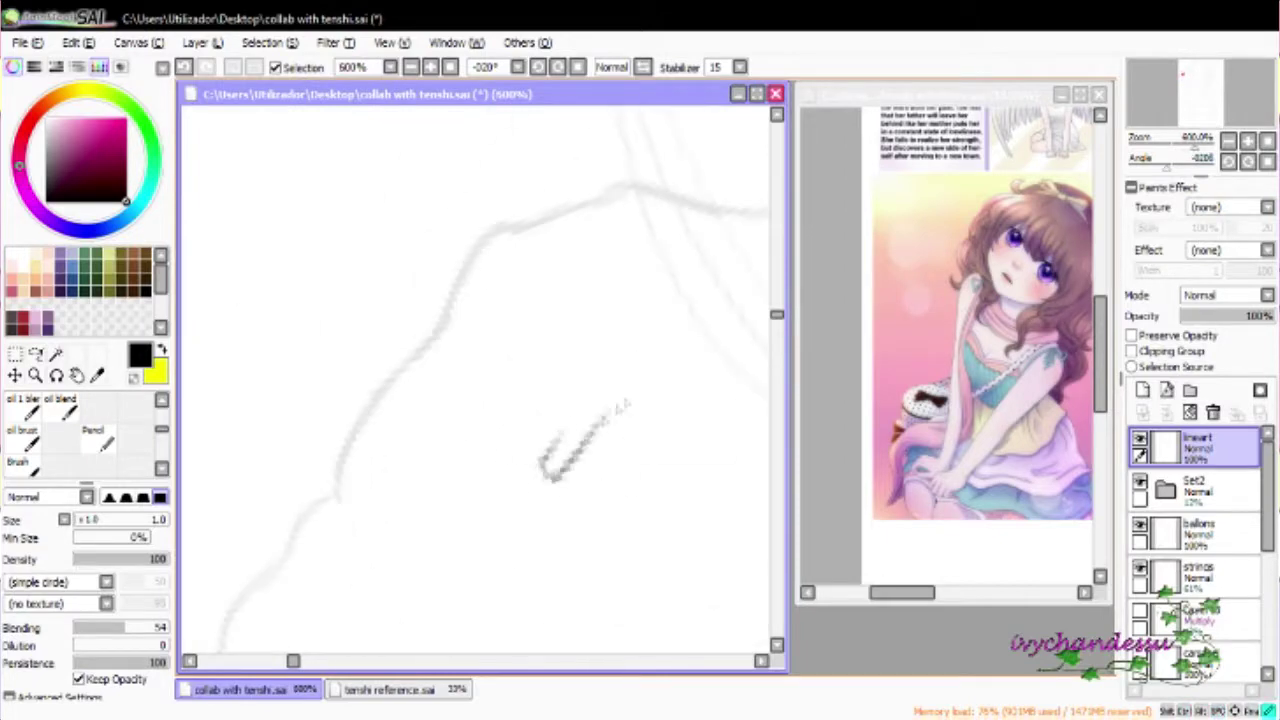
{"action": "mouse_move", "coordinate": [598, 383]}
{"action": "left_mouse_down"}
{"action": "mouse_move", "coordinate": [643, 337]}
{"action": "mouse_move", "coordinate": [510, 238]}
{"action": "left_mouse_up"}
{"action": "left_click_drag", "start_coordinate": [560, 420], "coordinate": [545, 340]}
{"action": "mouse_move", "coordinate": [516, 262]}
{"action": "left_mouse_down"}
{"action": "mouse_move", "coordinate": [531, 322]}
{"action": "mouse_move", "coordinate": [535, 277]}
{"action": "left_mouse_up"}
{"action": "left_click_drag", "start_coordinate": [518, 274], "coordinate": [542, 370]}
{"action": "mouse_move", "coordinate": [520, 308]}
{"action": "left_mouse_down"}
{"action": "mouse_move", "coordinate": [541, 372]}
{"action": "mouse_move", "coordinate": [566, 406]}
{"action": "left_mouse_up"}
{"action": "left_click_drag", "start_coordinate": [535, 277], "coordinate": [460, 187]}
{"action": "left_click_drag", "start_coordinate": [485, 300], "coordinate": [480, 250]}
{"action": "left_click_drag", "start_coordinate": [470, 185], "coordinate": [510, 307]}
Ink the folded corner, the straight diagonal edge and the small rounded tip at its end over the faded sketch
{"action": "left_click_drag", "start_coordinate": [555, 410], "coordinate": [390, 360]}
{"action": "mouse_move", "coordinate": [385, 362]}
{"action": "left_mouse_down"}
{"action": "mouse_move", "coordinate": [432, 352]}
{"action": "mouse_move", "coordinate": [388, 275]}
{"action": "mouse_move", "coordinate": [490, 460]}
{"action": "mouse_move", "coordinate": [563, 309]}
{"action": "left_mouse_up"}
{"action": "mouse_move", "coordinate": [300, 350]}
{"action": "left_mouse_down"}
{"action": "mouse_move", "coordinate": [405, 432]}
{"action": "mouse_move", "coordinate": [514, 491]}
{"action": "mouse_move", "coordinate": [557, 428]}
{"action": "mouse_move", "coordinate": [467, 247]}
{"action": "left_mouse_up"}
{"action": "mouse_move", "coordinate": [467, 300]}
{"action": "left_mouse_down"}
{"action": "mouse_move", "coordinate": [330, 400]}
{"action": "mouse_move", "coordinate": [300, 560]}
{"action": "left_mouse_up"}
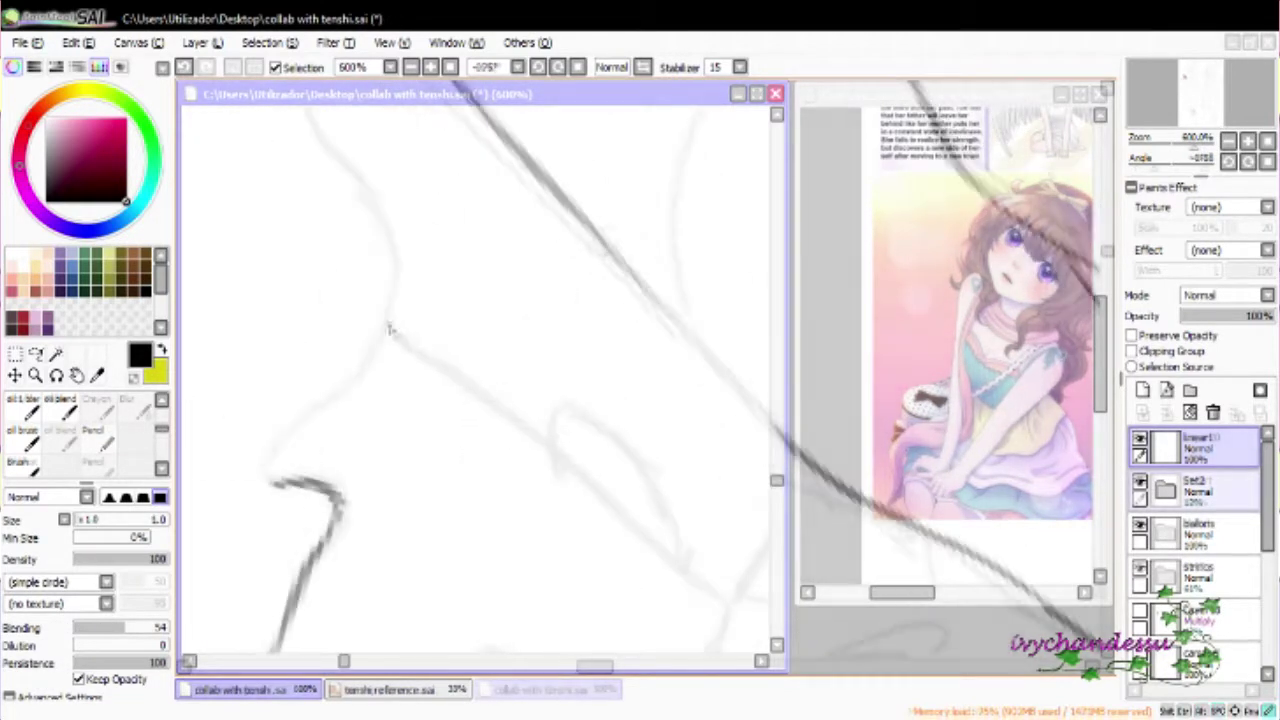
{"action": "mouse_move", "coordinate": [450, 380]}
{"action": "left_mouse_down"}
{"action": "mouse_move", "coordinate": [400, 340]}
{"action": "mouse_move", "coordinate": [330, 235]}
{"action": "left_mouse_up"}
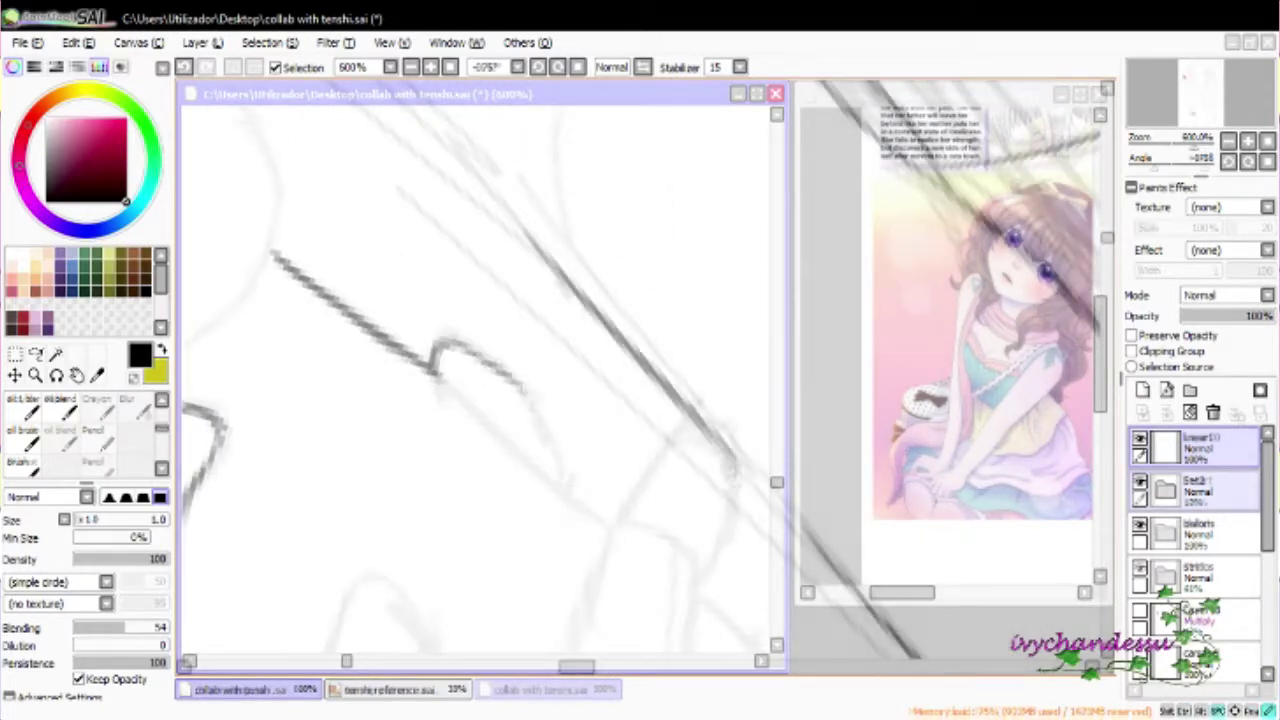
{"action": "left_click_drag", "start_coordinate": [408, 295], "coordinate": [550, 410]}
{"action": "mouse_move", "coordinate": [405, 295]}
{"action": "left_mouse_down"}
{"action": "mouse_move", "coordinate": [430, 320]}
{"action": "mouse_move", "coordinate": [483, 286]}
{"action": "mouse_move", "coordinate": [470, 300]}
{"action": "mouse_move", "coordinate": [654, 106]}
{"action": "mouse_move", "coordinate": [677, 514]}
{"action": "mouse_move", "coordinate": [846, 303]}
{"action": "mouse_move", "coordinate": [700, 300]}
{"action": "left_mouse_up"}
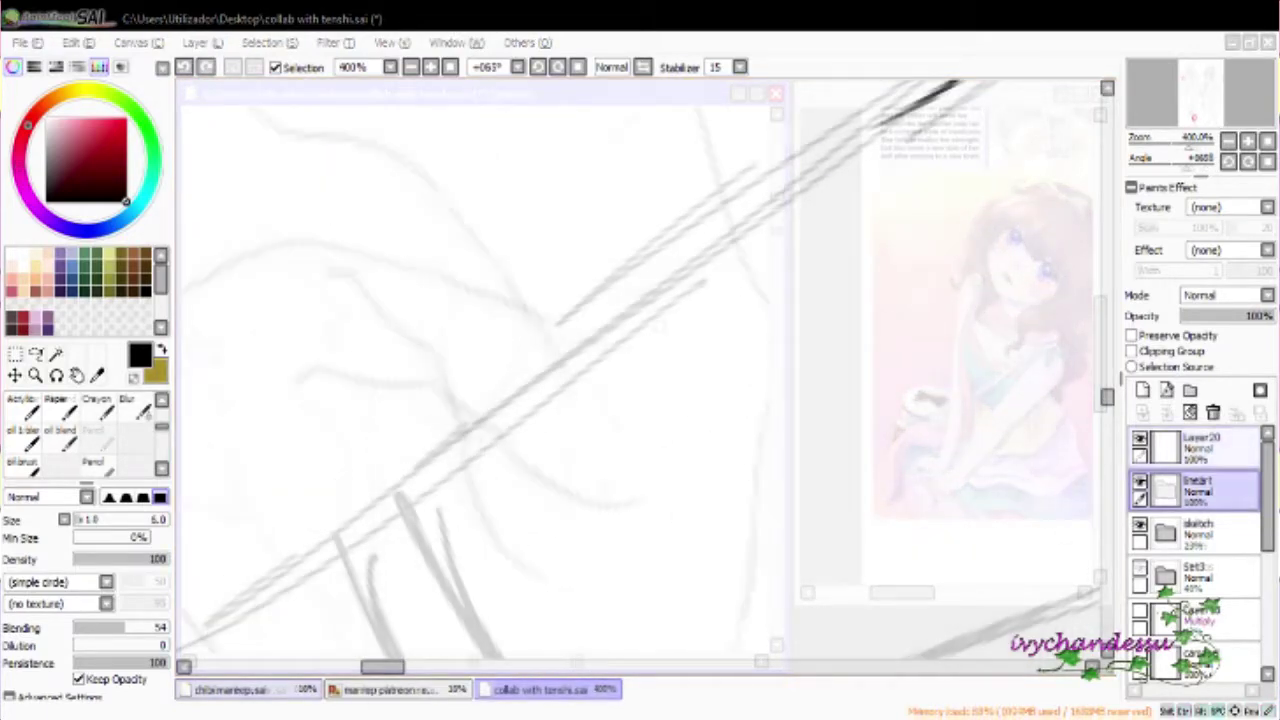
{"action": "mouse_move", "coordinate": [640, 370]}
{"action": "left_mouse_down"}
{"action": "mouse_move", "coordinate": [540, 300]}
{"action": "mouse_move", "coordinate": [814, 429]}
{"action": "mouse_move", "coordinate": [772, 364]}
{"action": "left_mouse_up"}
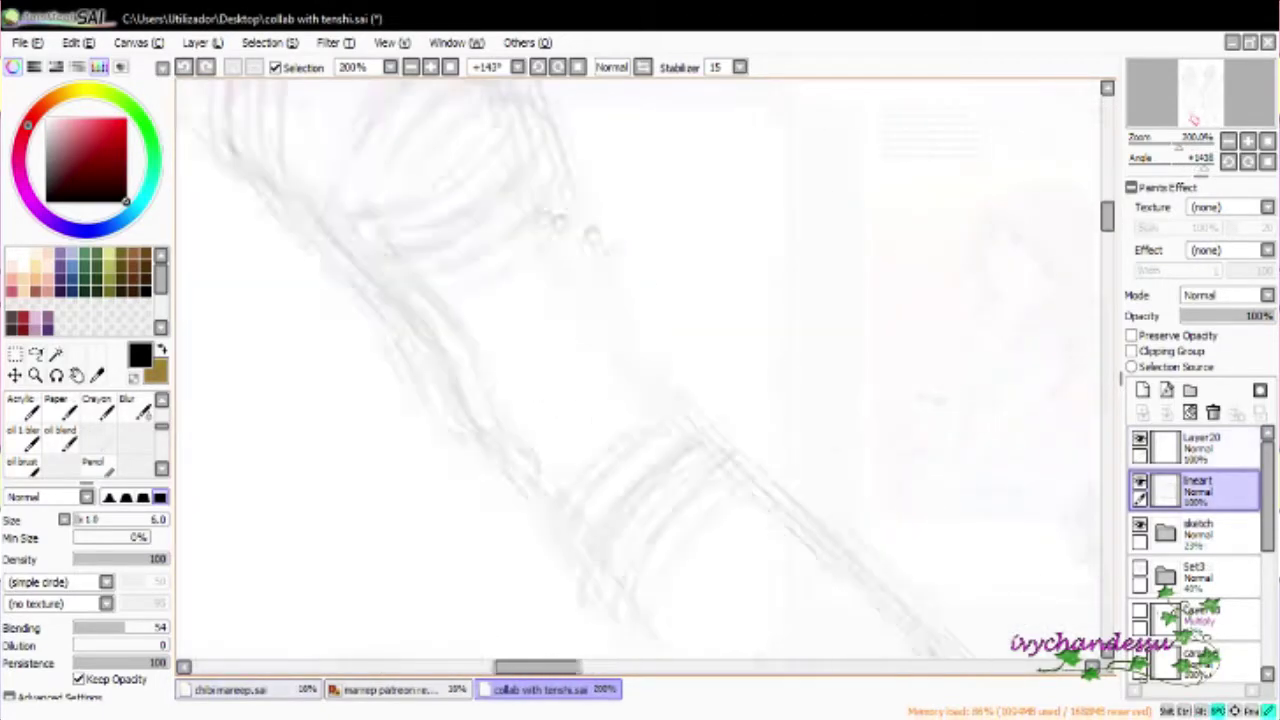
{"action": "left_click_drag", "start_coordinate": [500, 155], "coordinate": [645, 395]}
{"action": "left_click_drag", "start_coordinate": [513, 204], "coordinate": [383, 99]}
{"action": "mouse_move", "coordinate": [450, 228]}
{"action": "left_mouse_down"}
{"action": "mouse_move", "coordinate": [830, 555]}
{"action": "mouse_move", "coordinate": [776, 662]}
{"action": "left_mouse_up"}
{"action": "key", "text": "ctrl+z"}
{"action": "key", "text": "ctrl+z"}
Ink the long straight edge of the first figure's front lower leg over the sketch, above the sock cuff
{"action": "left_click", "coordinate": [817, 281], "text": "alt"}
{"action": "left_click_drag", "start_coordinate": [817, 281], "coordinate": [852, 313]}
{"action": "left_click", "coordinate": [804, 420], "text": "alt"}
{"action": "left_click_drag", "start_coordinate": [1068, 260], "coordinate": [960, 450]}
{"action": "mouse_move", "coordinate": [808, 655]}
{"action": "left_mouse_down"}
{"action": "mouse_move", "coordinate": [829, 283]}
{"action": "mouse_move", "coordinate": [509, 186]}
{"action": "left_mouse_up"}
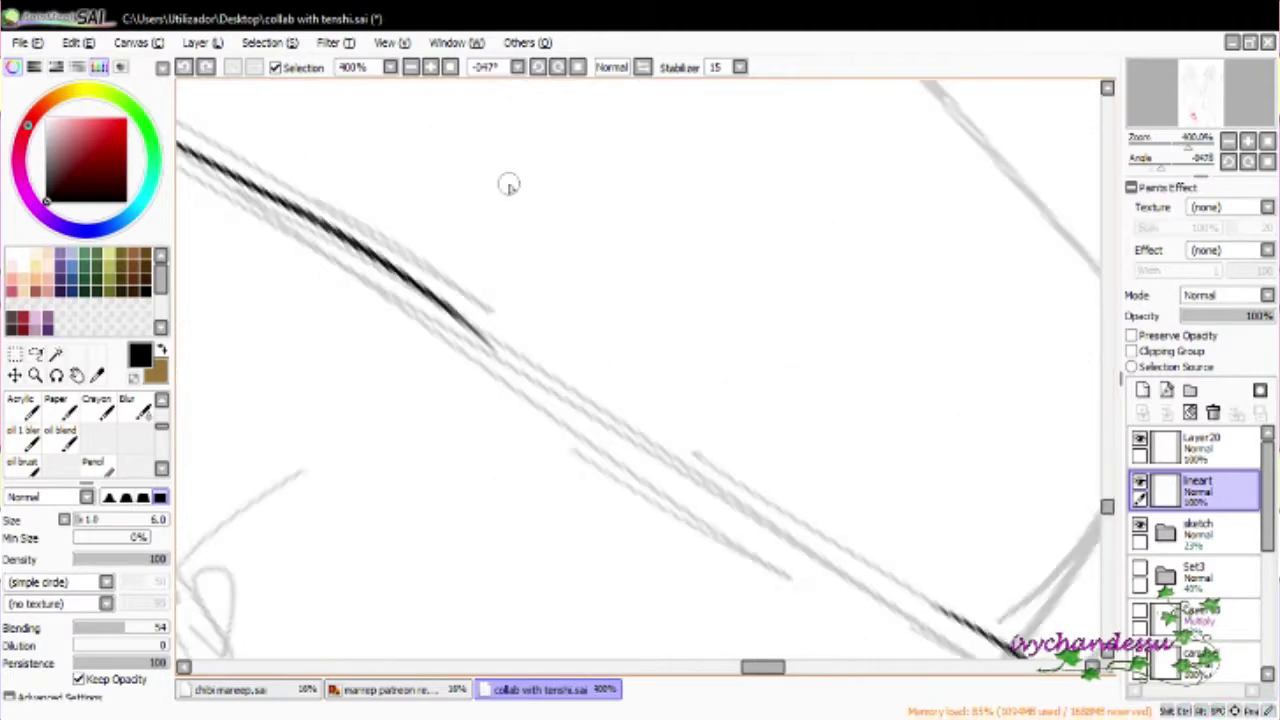
{"action": "left_click_drag", "start_coordinate": [428, 267], "coordinate": [375, 208]}
{"action": "left_click_drag", "start_coordinate": [460, 300], "coordinate": [400, 242]}
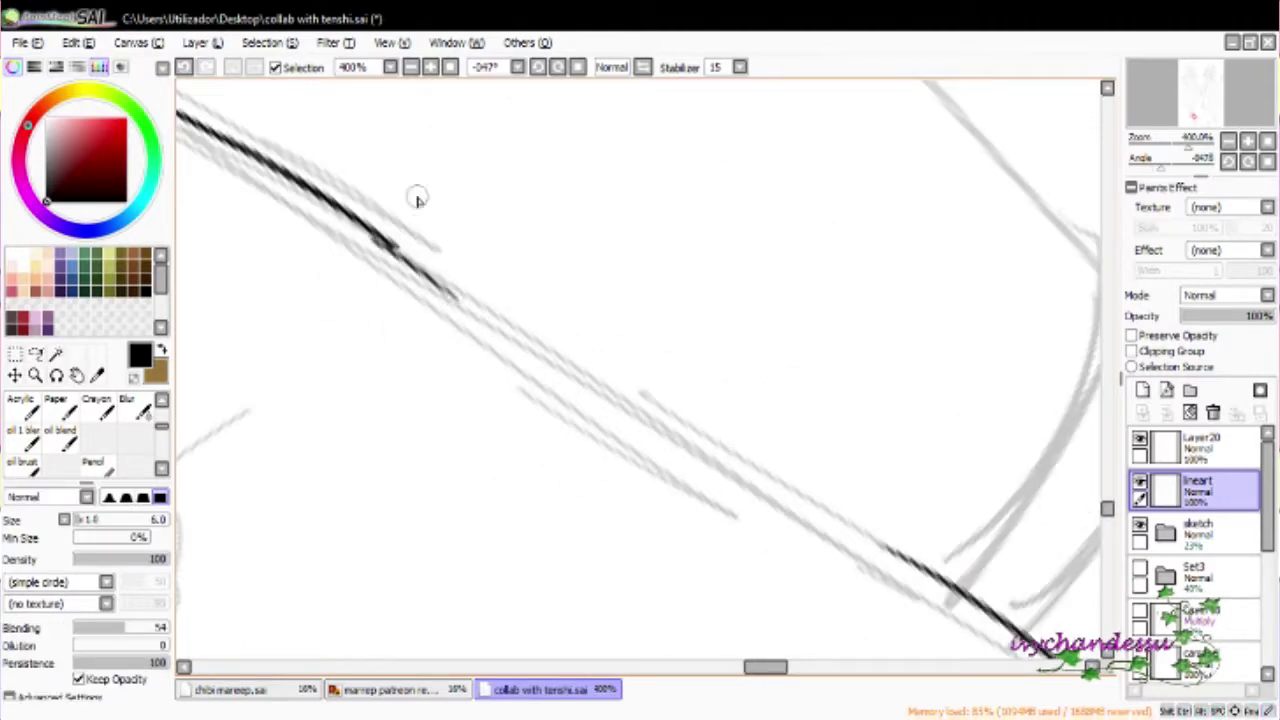
{"action": "left_click_drag", "start_coordinate": [467, 308], "coordinate": [400, 250]}
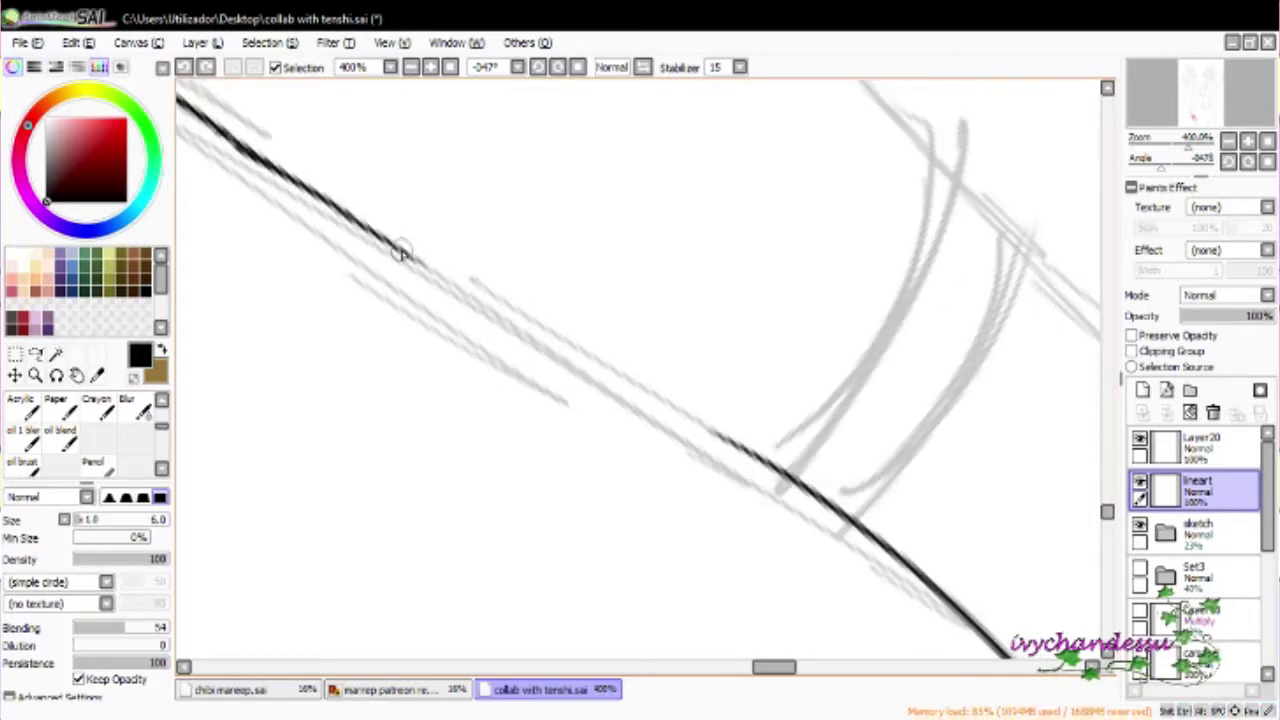
{"action": "left_click_drag", "start_coordinate": [465, 298], "coordinate": [400, 286]}
Join the lower-leg line to the inked stretch crossing the sock cuff and erase the stray stroke end
{"action": "left_click_drag", "start_coordinate": [271, 177], "coordinate": [475, 490]}
{"action": "mouse_move", "coordinate": [490, 572]}
{"action": "left_mouse_down"}
{"action": "mouse_move", "coordinate": [446, 500]}
{"action": "mouse_move", "coordinate": [515, 385]}
{"action": "mouse_move", "coordinate": [600, 320]}
{"action": "mouse_move", "coordinate": [520, 316]}
{"action": "mouse_move", "coordinate": [790, 458]}
{"action": "left_mouse_up"}
{"action": "key", "text": "e"}
{"action": "mouse_move", "coordinate": [710, 380]}
{"action": "left_mouse_down"}
{"action": "mouse_move", "coordinate": [686, 334]}
{"action": "mouse_move", "coordinate": [658, 385]}
{"action": "left_mouse_up"}
{"action": "key", "text": "b"}
{"action": "scroll", "coordinate": [657, 383], "scroll_direction": "up", "scroll_amount": 2}
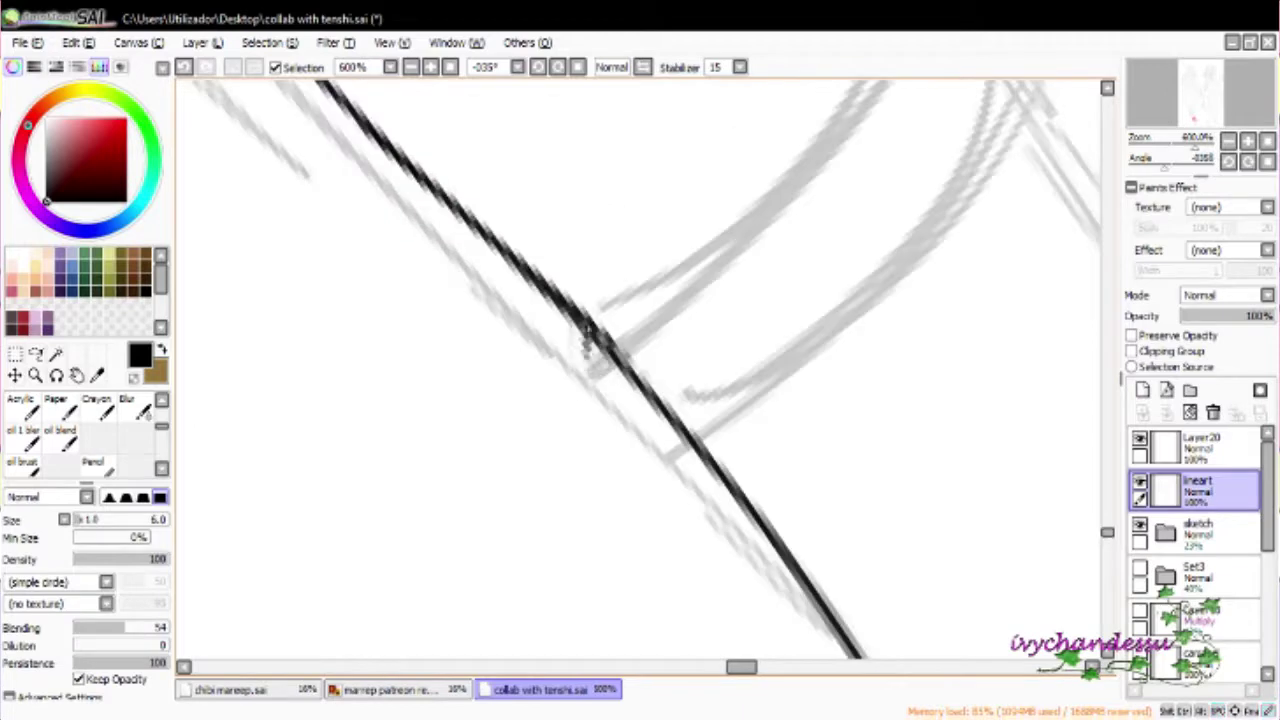
Ink the sock cuff's curved bands and short side edges, erasing the ends that overshoot its corner
{"action": "mouse_move", "coordinate": [580, 370]}
{"action": "left_mouse_down"}
{"action": "mouse_move", "coordinate": [630, 352]}
{"action": "mouse_move", "coordinate": [880, 329]}
{"action": "mouse_move", "coordinate": [697, 297]}
{"action": "left_mouse_up"}
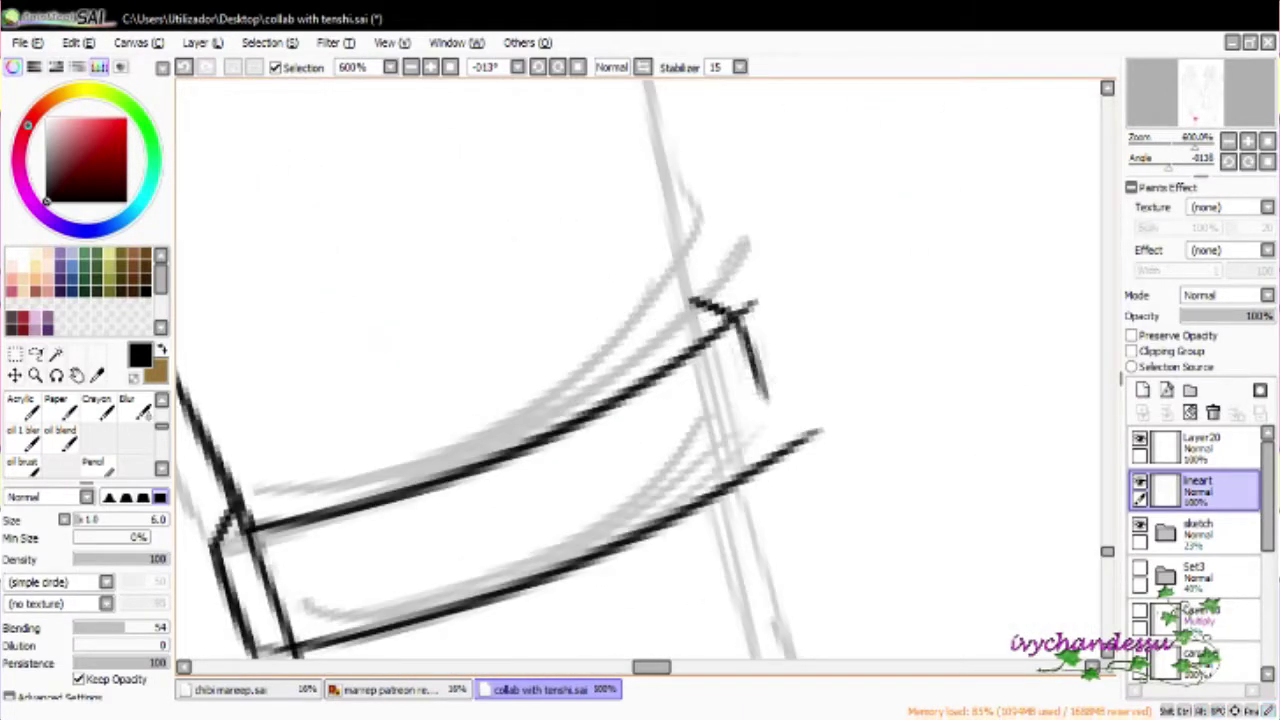
{"action": "left_click_drag", "start_coordinate": [765, 398], "coordinate": [785, 488]}
{"action": "scroll", "coordinate": [823, 486], "scroll_direction": "down", "scroll_amount": 2}
{"action": "left_click_drag", "start_coordinate": [690, 226], "coordinate": [778, 462]}
{"action": "key", "text": "ctrl+z"}
{"action": "key", "text": "e"}
{"action": "mouse_move", "coordinate": [718, 228]}
{"action": "left_mouse_down"}
{"action": "mouse_move", "coordinate": [775, 395]}
{"action": "mouse_move", "coordinate": [778, 460]}
{"action": "left_mouse_up"}
{"action": "scroll", "coordinate": [760, 400], "scroll_direction": "down", "scroll_amount": 3}
Ink the ankle contour below the sock cuff down toward the first figure's shoe
{"action": "key", "text": "n"}
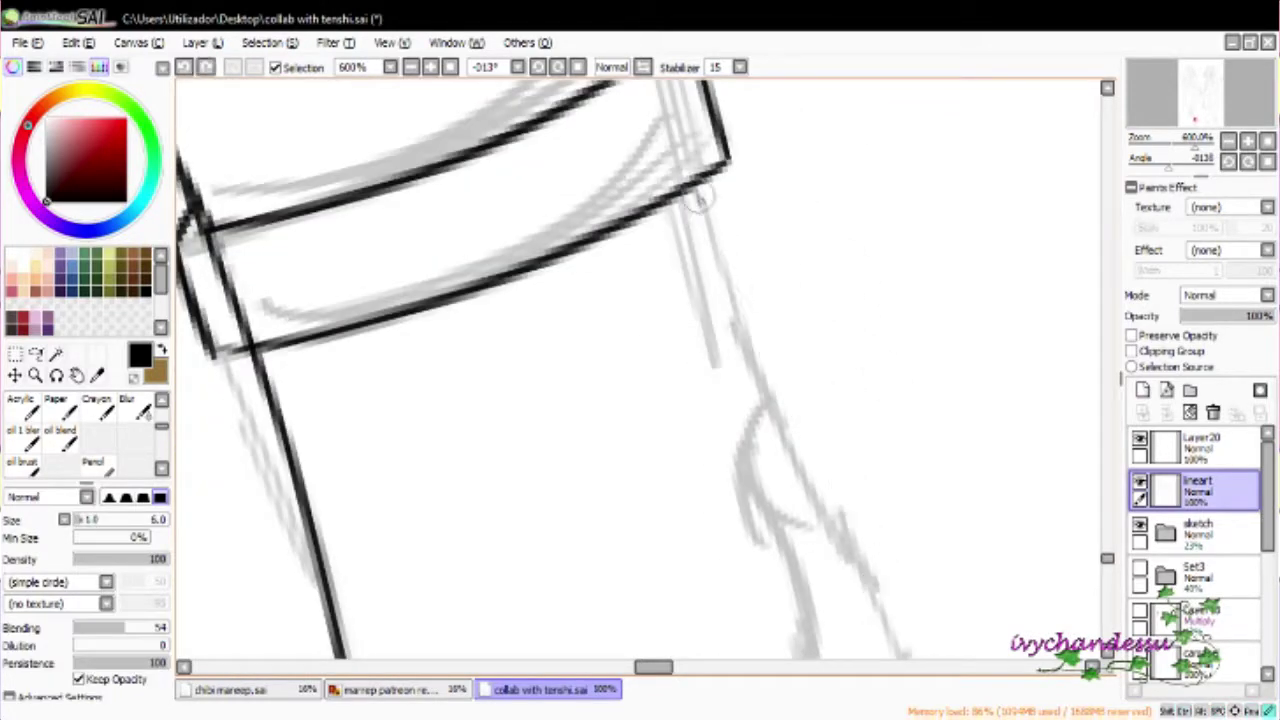
{"action": "scroll", "coordinate": [700, 200], "scroll_direction": "down", "scroll_amount": 3}
{"action": "left_click_drag", "start_coordinate": [738, 214], "coordinate": [715, 285]}
{"action": "scroll", "coordinate": [634, 443], "scroll_direction": "down", "scroll_amount": 2}
{"action": "scroll", "coordinate": [700, 250], "scroll_direction": "down", "scroll_amount": 2}
{"action": "mouse_move", "coordinate": [656, 96]}
{"action": "left_mouse_down"}
{"action": "mouse_move", "coordinate": [744, 220]}
{"action": "mouse_move", "coordinate": [770, 300]}
{"action": "left_mouse_up"}
{"action": "scroll", "coordinate": [745, 180], "scroll_direction": "down", "scroll_amount": 2}
{"action": "scroll", "coordinate": [760, 250], "scroll_direction": "down", "scroll_amount": 2}
{"action": "left_click_drag", "start_coordinate": [755, 170], "coordinate": [785, 325]}
{"action": "scroll", "coordinate": [770, 300], "scroll_direction": "down", "scroll_amount": 2}
{"action": "left_click_drag", "start_coordinate": [740, 210], "coordinate": [790, 400]}
{"action": "scroll", "coordinate": [790, 378], "scroll_direction": "down", "scroll_amount": 2}
Rotate the canvas and ink the curved side contour of the first figure's front shoe, continuing the ankle line
{"action": "key", "text": "Delete"}
{"action": "key", "text": "Delete"}
{"action": "key", "text": "Delete"}
{"action": "key", "text": "Delete"}
{"action": "key", "text": "Delete"}
{"action": "key", "text": "Delete"}
{"action": "key", "text": "Delete"}
{"action": "key", "text": "Delete"}
{"action": "key", "text": "Delete"}
{"action": "key", "text": "Delete"}
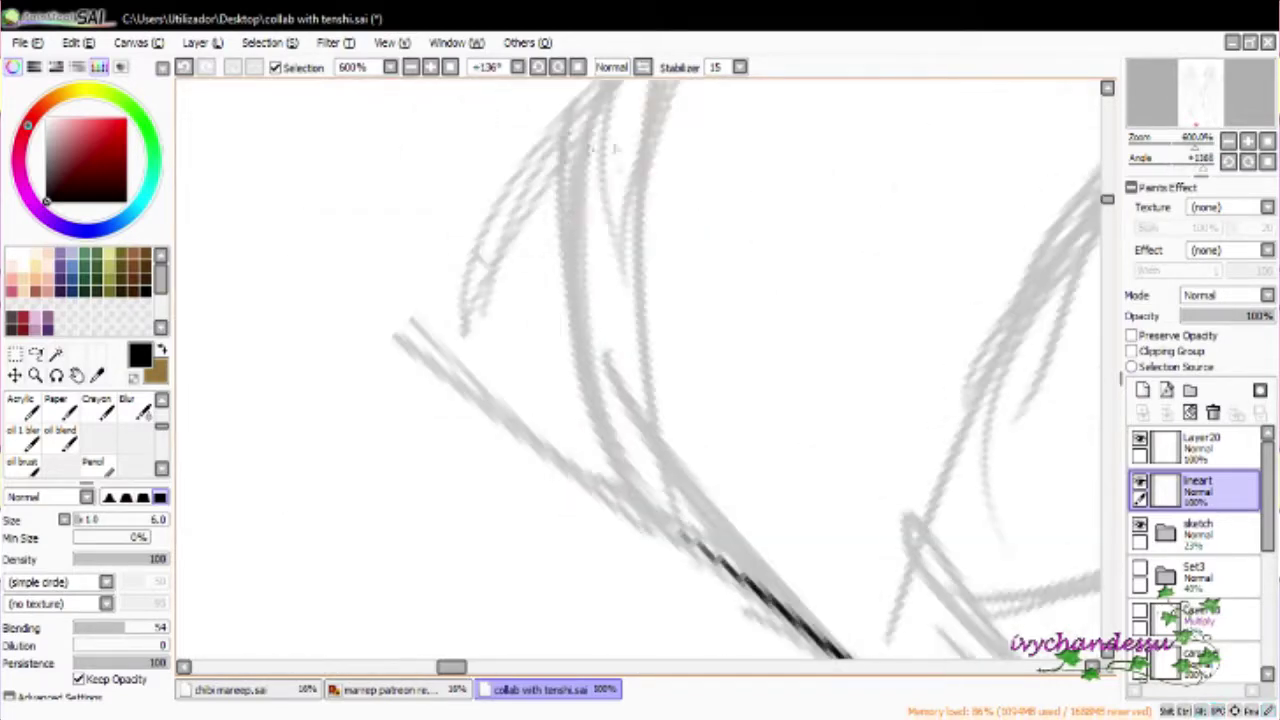
{"action": "key", "text": "ctrl+z"}
{"action": "left_click_drag", "start_coordinate": [576, 232], "coordinate": [610, 410]}
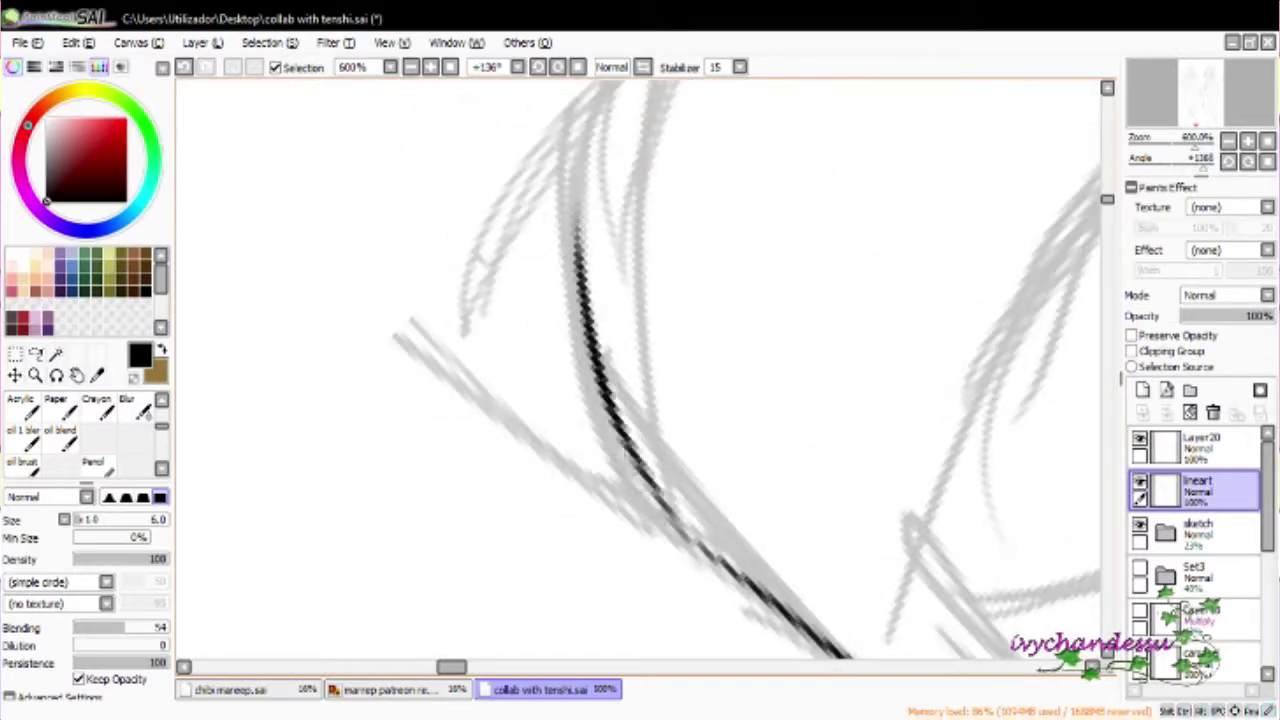
{"action": "key", "text": "End"}
{"action": "key", "text": "End"}
{"action": "key", "text": "End"}
Ink the rounded outer end of the shoe in one sweeping curve and erase the excess stroke end
{"action": "left_click_drag", "start_coordinate": [525, 600], "coordinate": [900, 186]}
{"action": "key", "text": "ctrl+z"}
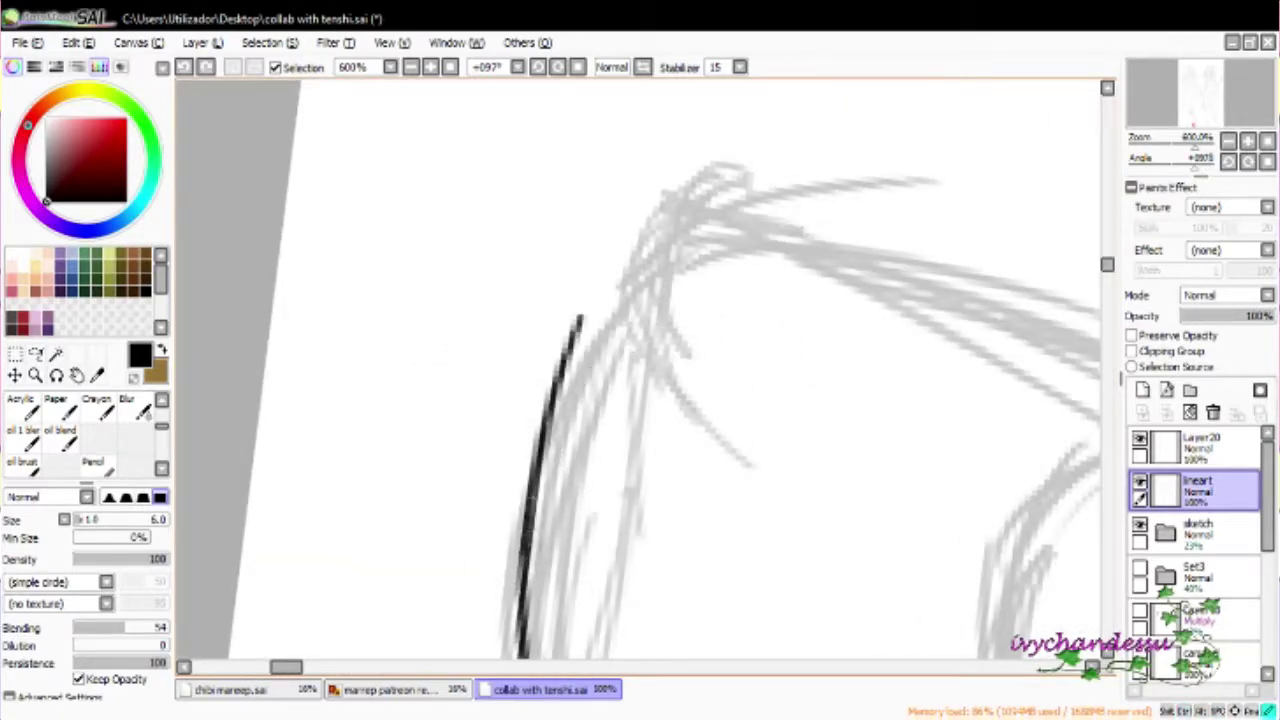
{"action": "left_click_drag", "start_coordinate": [522, 650], "coordinate": [812, 182]}
{"action": "key", "text": "e"}
{"action": "key", "text": "b"}
{"action": "key", "text": "Delete"}
{"action": "key", "text": "Delete"}
{"action": "key", "text": "Delete"}
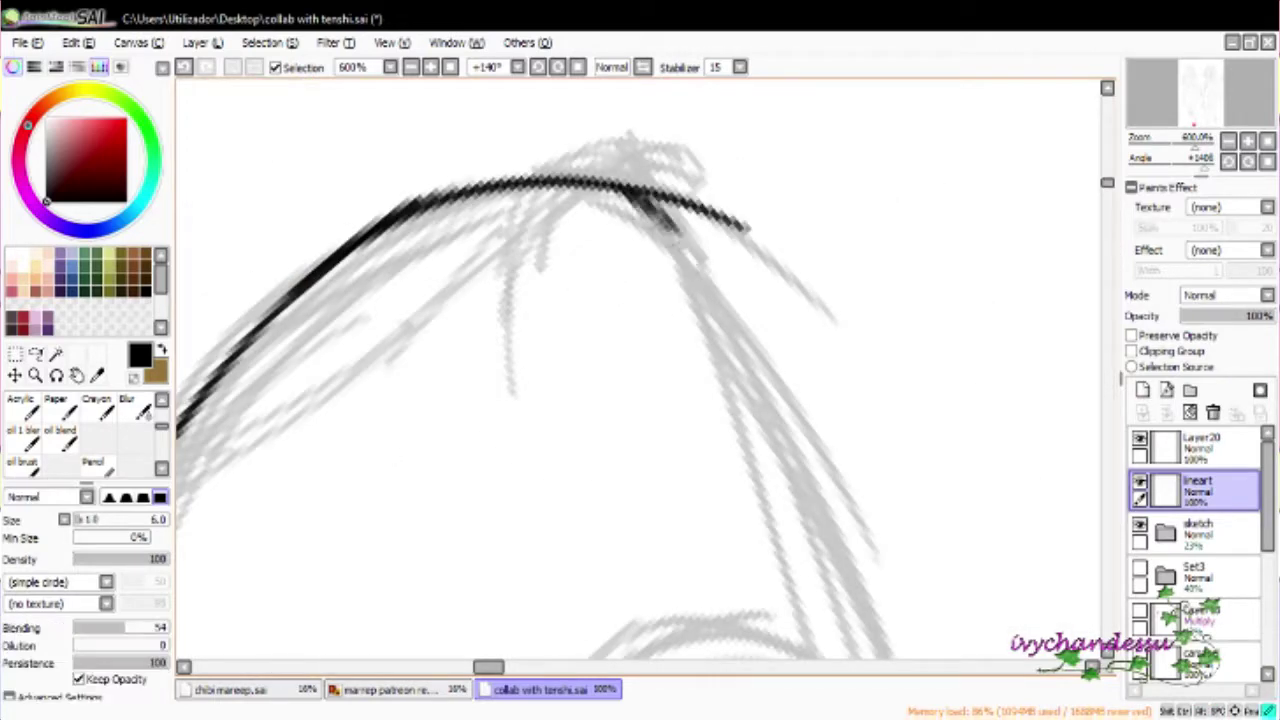
{"action": "key", "text": "e"}
{"action": "left_click_drag", "start_coordinate": [676, 188], "coordinate": [714, 143]}
{"action": "key", "text": "b"}
Ink the curved edge of the shoe's opening, redrawing the sweep over the sketch and cleaning its end
{"action": "key", "text": "End"}
{"action": "mouse_move", "coordinate": [623, 243]}
{"action": "left_mouse_down"}
{"action": "mouse_move", "coordinate": [749, 197]}
{"action": "mouse_move", "coordinate": [660, 397]}
{"action": "left_mouse_up"}
{"action": "scroll", "coordinate": [660, 397], "scroll_direction": "up", "scroll_amount": 3}
{"action": "key", "text": "ctrl+z"}
{"action": "mouse_move", "coordinate": [548, 650]}
{"action": "left_mouse_down"}
{"action": "mouse_move", "coordinate": [954, 90]}
{"action": "mouse_move", "coordinate": [985, 210]}
{"action": "left_mouse_up"}
{"action": "key", "text": "ctrl+z"}
{"action": "key", "text": "ctrl+z"}
{"action": "left_click_drag", "start_coordinate": [470, 650], "coordinate": [900, 95]}
{"action": "scroll", "coordinate": [1057, 194], "scroll_direction": "up", "scroll_amount": 3}
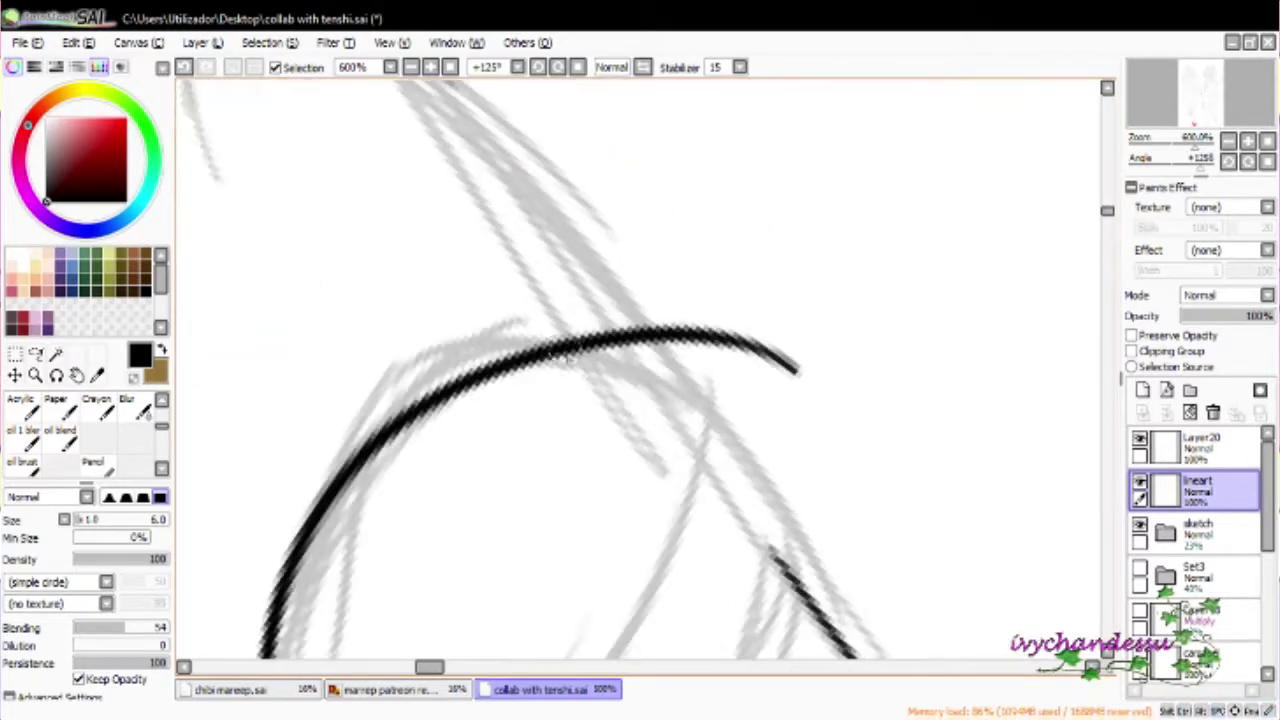
{"action": "key", "text": "e"}
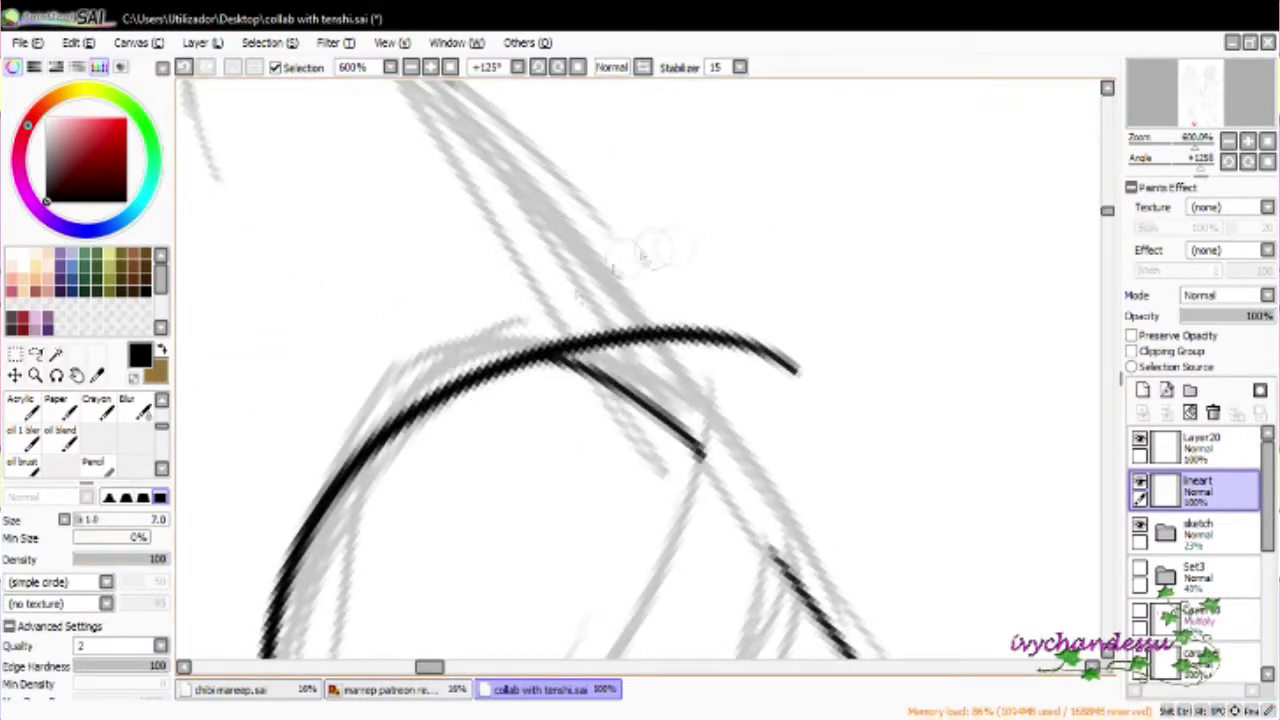
{"action": "scroll", "coordinate": [555, 331], "scroll_direction": "up", "scroll_amount": 3}
Ink the remaining sides of the shoe's oval opening to close its outline
{"action": "key", "text": "b"}
{"action": "mouse_move", "coordinate": [177, 214]}
{"action": "left_mouse_down"}
{"action": "mouse_move", "coordinate": [586, 286]}
{"action": "mouse_move", "coordinate": [586, 329]}
{"action": "left_mouse_up"}
{"action": "key", "text": "ctrl+z"}
{"action": "key", "text": "ctrl+z"}
{"action": "left_click_drag", "start_coordinate": [180, 90], "coordinate": [548, 300]}
{"action": "scroll", "coordinate": [640, 448], "scroll_direction": "down", "scroll_amount": 4}
{"action": "mouse_move", "coordinate": [570, 342]}
{"action": "left_mouse_down"}
{"action": "mouse_move", "coordinate": [640, 448]}
{"action": "mouse_move", "coordinate": [730, 430]}
{"action": "mouse_move", "coordinate": [806, 337]}
{"action": "mouse_move", "coordinate": [770, 553]}
{"action": "left_mouse_up"}
{"action": "key", "text": "ctrl+z"}
{"action": "left_click_drag", "start_coordinate": [585, 110], "coordinate": [830, 590]}
{"action": "key", "text": "ctrl+z"}
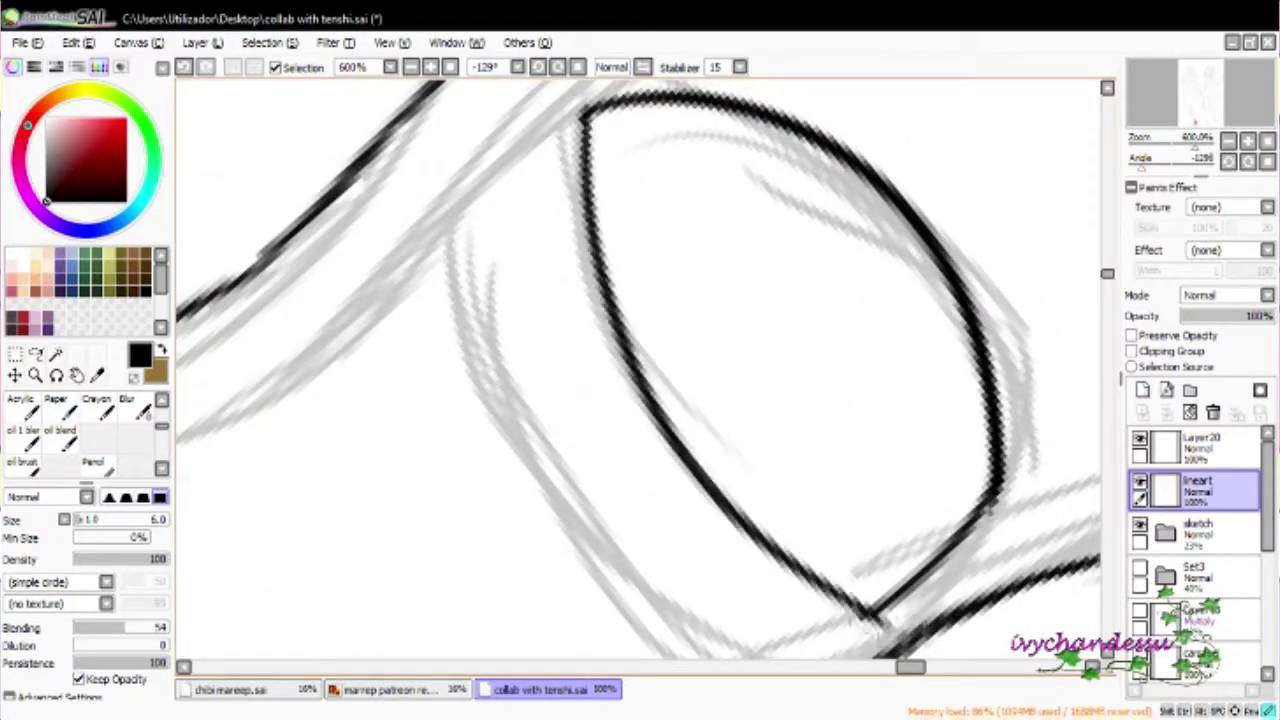
Ink the second curve alongside the shoe's oval opening and extend the ankle line down to meet it
{"action": "scroll", "coordinate": [640, 370], "scroll_direction": "down", "scroll_amount": 3}
{"action": "left_click_drag", "start_coordinate": [510, 135], "coordinate": [835, 625]}
{"action": "key", "text": "ctrl+z"}
{"action": "left_click_drag", "start_coordinate": [499, 195], "coordinate": [800, 590]}
{"action": "mouse_move", "coordinate": [800, 590]}
{"action": "left_mouse_down"}
{"action": "mouse_move", "coordinate": [720, 480]}
{"action": "mouse_move", "coordinate": [583, 357]}
{"action": "left_mouse_up"}
{"action": "scroll", "coordinate": [583, 357], "scroll_direction": "down", "scroll_amount": 3}
{"action": "key", "text": "ctrl+z"}
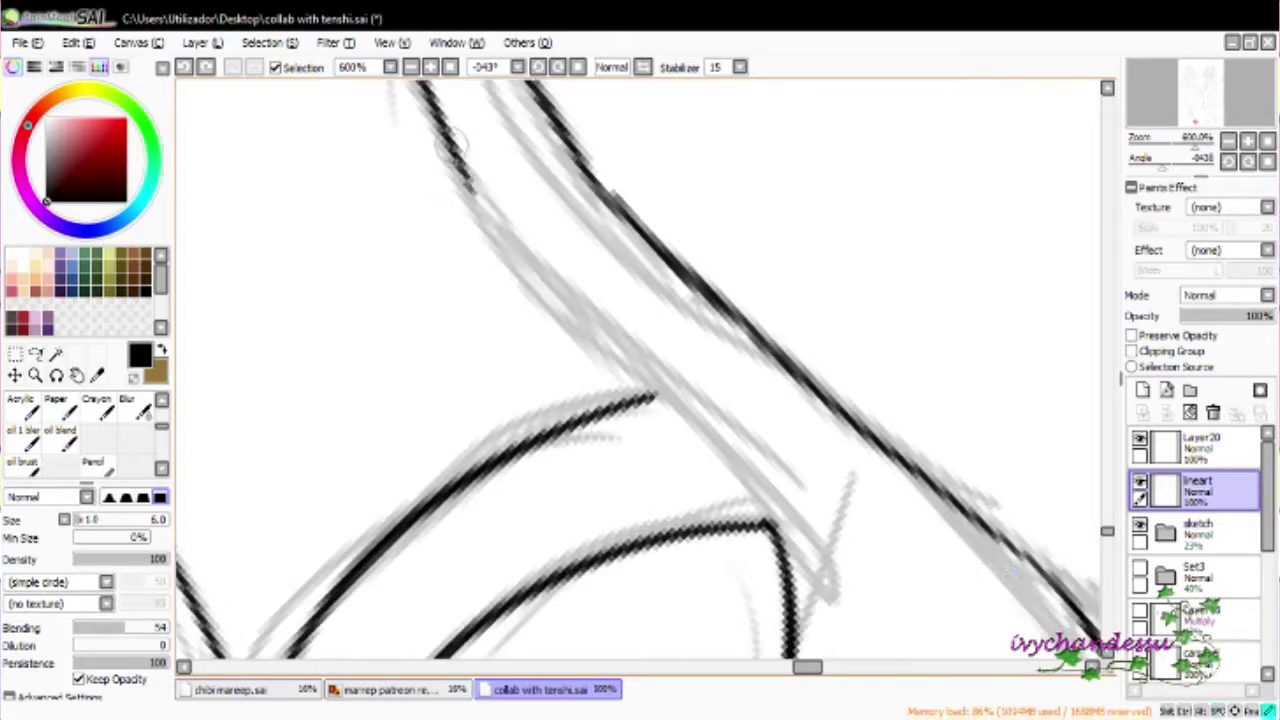
{"action": "left_click_drag", "start_coordinate": [435, 125], "coordinate": [694, 471]}
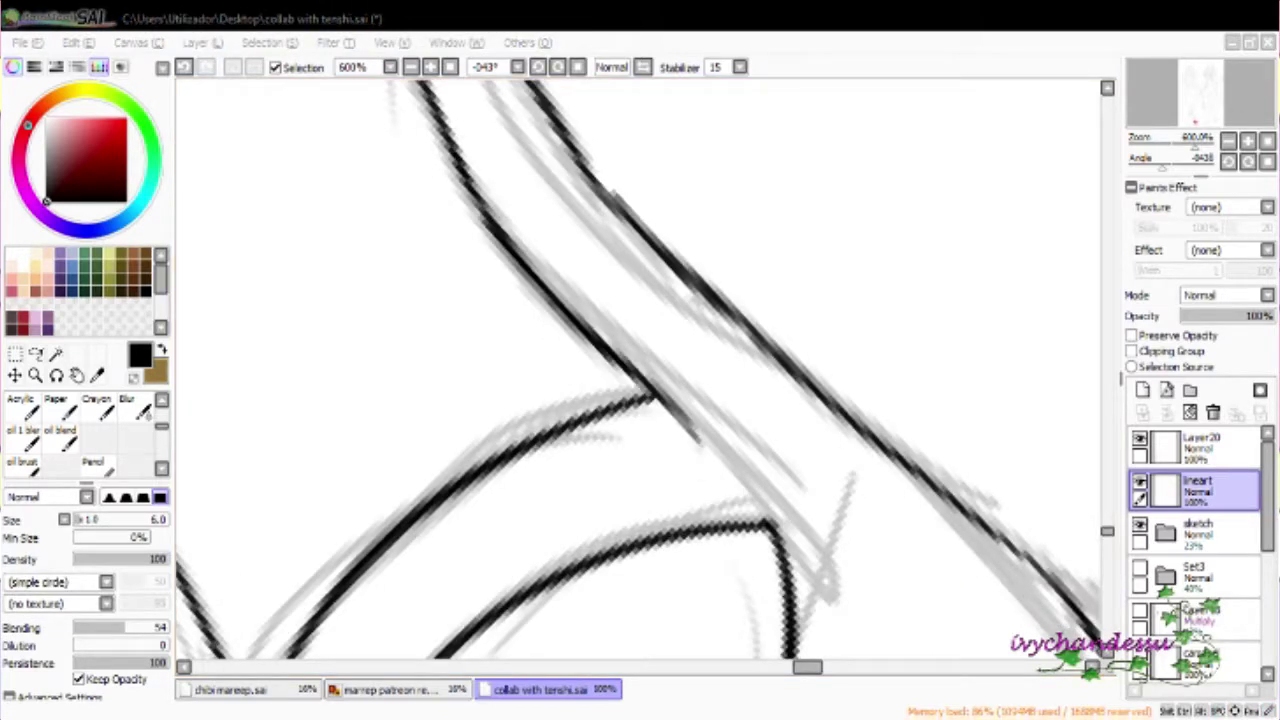
Ink the outer contour of the first figure's front leg from below the skirt hem toward the knee at 400% zoom
{"action": "scroll", "coordinate": [640, 370], "scroll_direction": "down", "scroll_amount": 2}
{"action": "scroll", "coordinate": [712, 452], "scroll_direction": "down", "scroll_amount": 5}
{"action": "scroll", "coordinate": [712, 452], "scroll_direction": "up", "scroll_amount": 3}
{"action": "left_click_drag", "start_coordinate": [712, 452], "coordinate": [490, 225]}
{"action": "scroll", "coordinate": [490, 225], "scroll_direction": "up", "scroll_amount": 2}
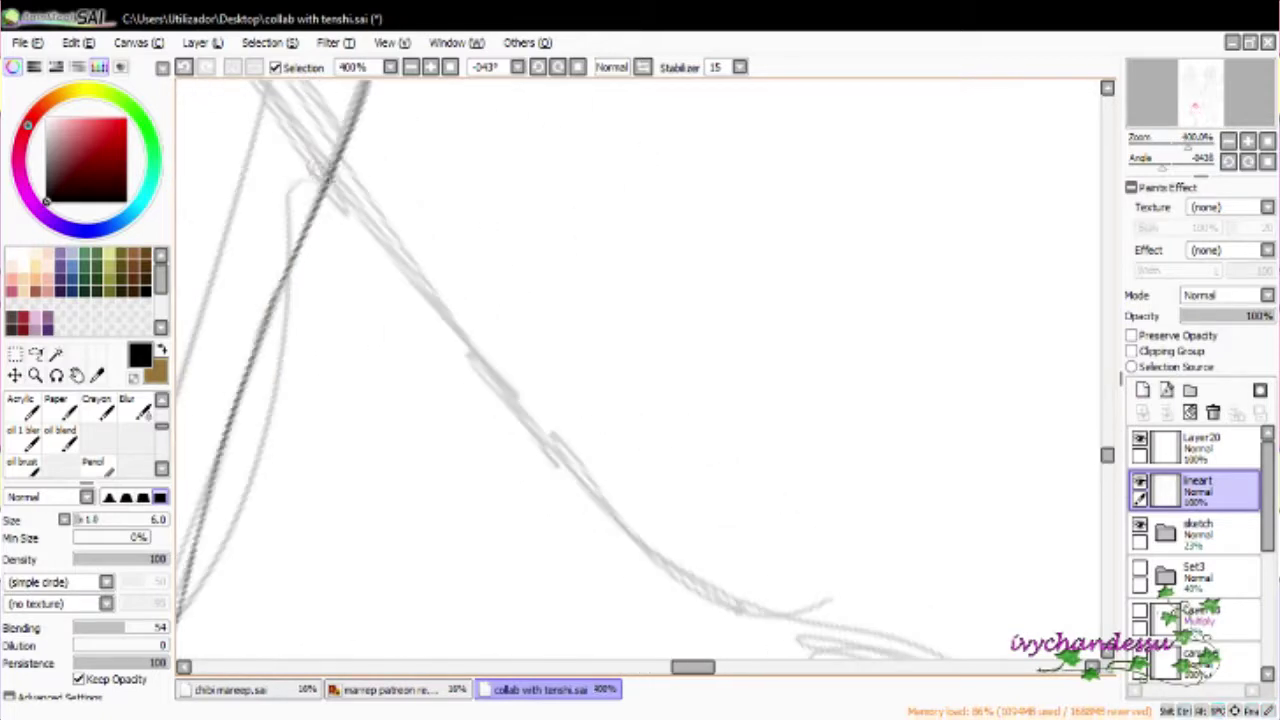
{"action": "left_click_drag", "start_coordinate": [440, 298], "coordinate": [508, 368]}
{"action": "scroll", "coordinate": [475, 305], "scroll_direction": "down", "scroll_amount": 1}
{"action": "scroll", "coordinate": [576, 452], "scroll_direction": "down", "scroll_amount": 1}
{"action": "left_click_drag", "start_coordinate": [430, 262], "coordinate": [560, 400]}
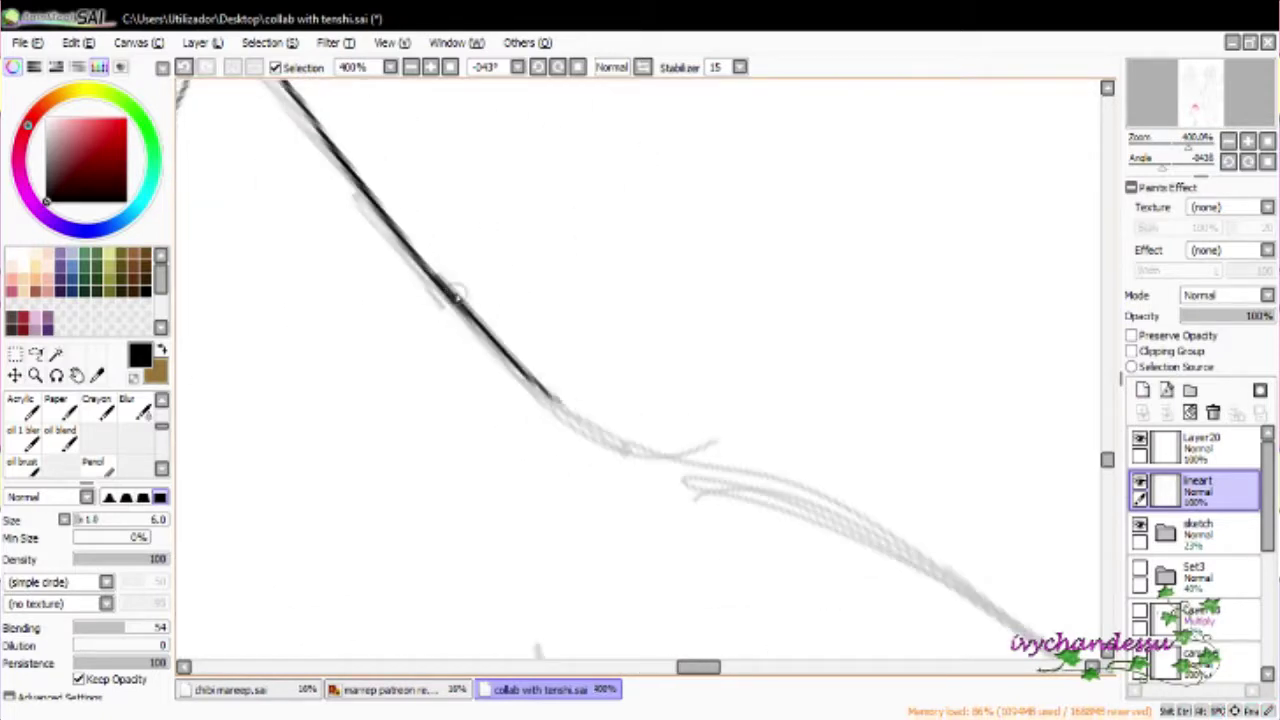
{"action": "left_click_drag", "start_coordinate": [455, 300], "coordinate": [600, 430]}
Ink the bend at the knee and the outer contour of the upper shin
{"action": "scroll", "coordinate": [600, 430], "scroll_direction": "down", "scroll_amount": 1}
{"action": "left_click_drag", "start_coordinate": [404, 320], "coordinate": [526, 374]}
{"action": "key", "text": "End"}
{"action": "left_click_drag", "start_coordinate": [350, 198], "coordinate": [500, 296]}
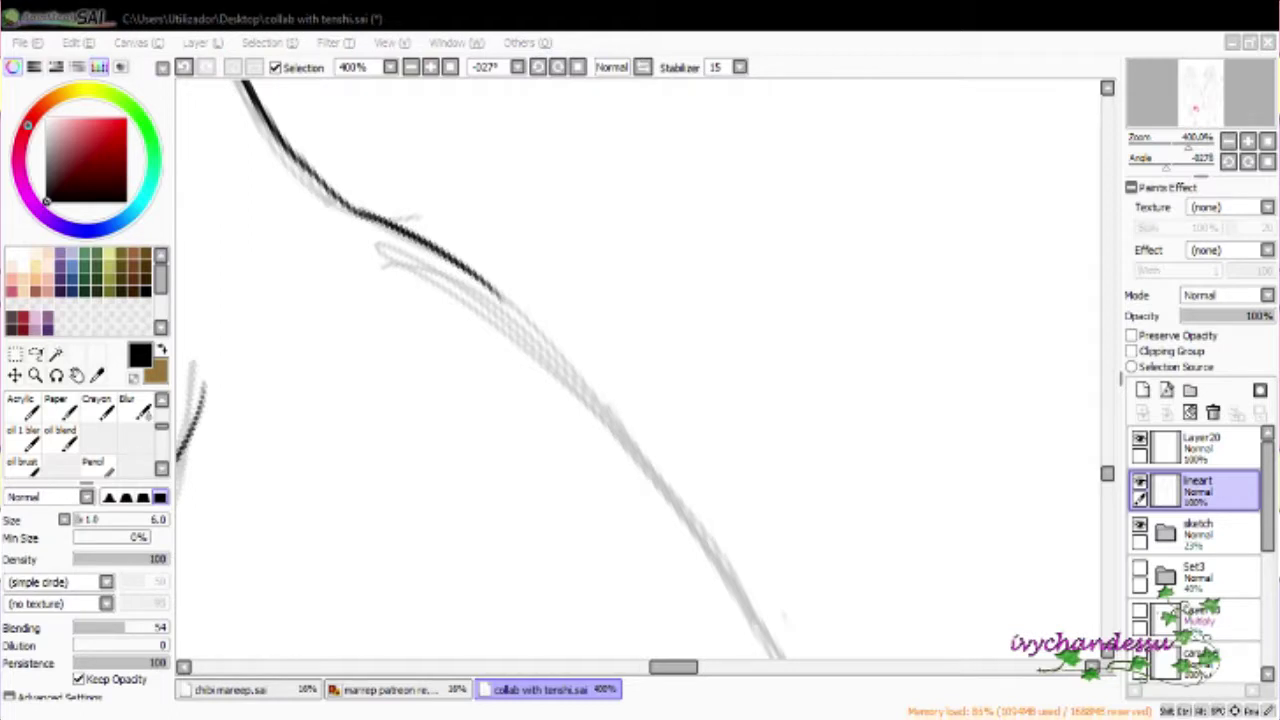
{"action": "scroll", "coordinate": [522, 385], "scroll_direction": "down", "scroll_amount": 1}
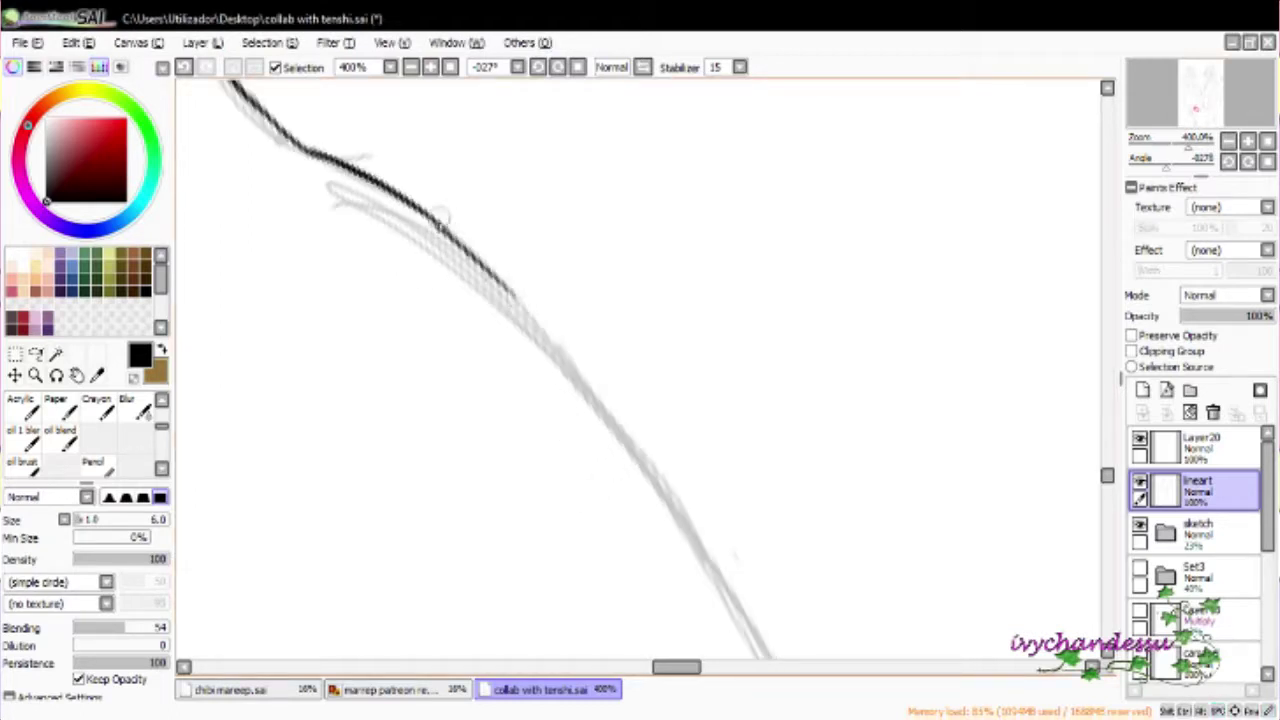
{"action": "left_click_drag", "start_coordinate": [515, 295], "coordinate": [575, 350]}
{"action": "scroll", "coordinate": [640, 370], "scroll_direction": "down", "scroll_amount": 3}
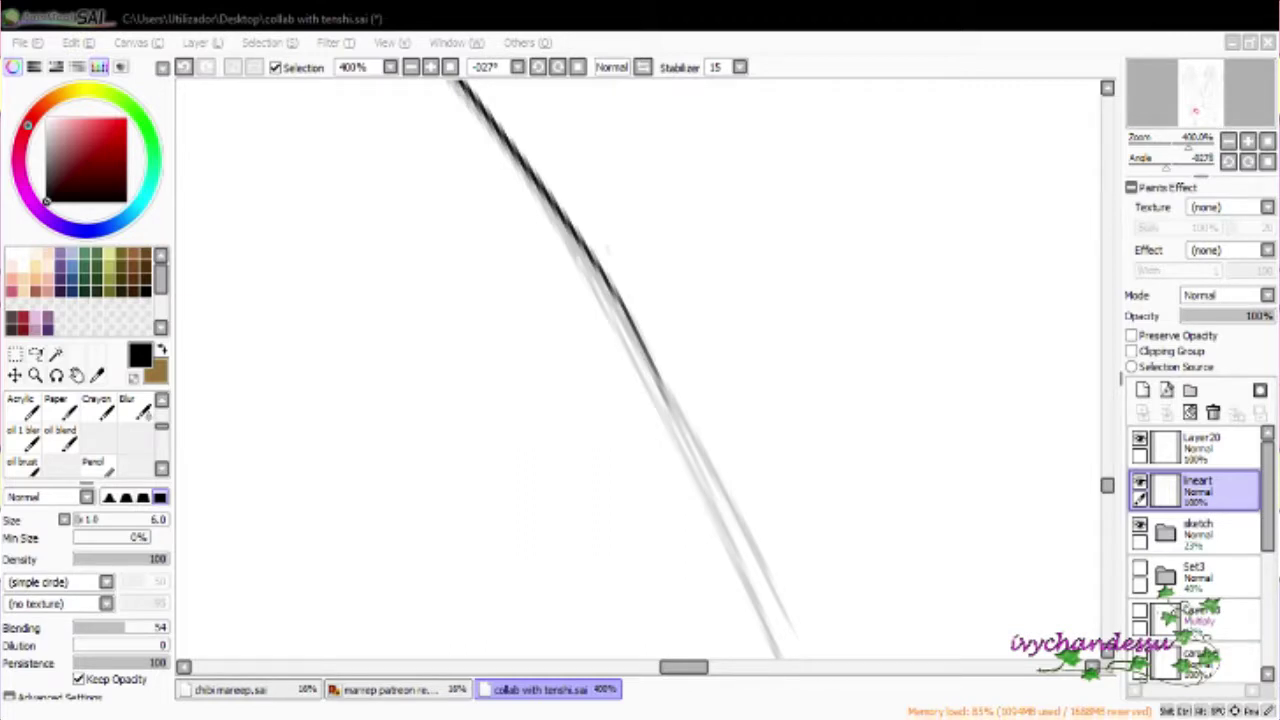
{"action": "scroll", "coordinate": [620, 370], "scroll_direction": "down", "scroll_amount": 1}
Extend the outer shin contour farther down the leg, undoing strokes that stray from the sketch
{"action": "mouse_move", "coordinate": [557, 195]}
{"action": "left_mouse_down"}
{"action": "mouse_move", "coordinate": [543, 434]}
{"action": "mouse_move", "coordinate": [705, 303]}
{"action": "mouse_move", "coordinate": [677, 303]}
{"action": "mouse_move", "coordinate": [775, 590]}
{"action": "left_mouse_up"}
{"action": "mouse_move", "coordinate": [620, 100]}
{"action": "left_mouse_down"}
{"action": "mouse_move", "coordinate": [700, 420]}
{"action": "mouse_move", "coordinate": [657, 243]}
{"action": "left_mouse_up"}
{"action": "key", "text": "ctrl+z"}
{"action": "key", "text": "ctrl+z"}
{"action": "left_click_drag", "start_coordinate": [615, 85], "coordinate": [710, 490]}
{"action": "left_click_drag", "start_coordinate": [657, 230], "coordinate": [686, 314]}
{"action": "key", "text": "End"}
{"action": "key", "text": "ctrl+z"}
{"action": "key", "text": "ctrl+z"}
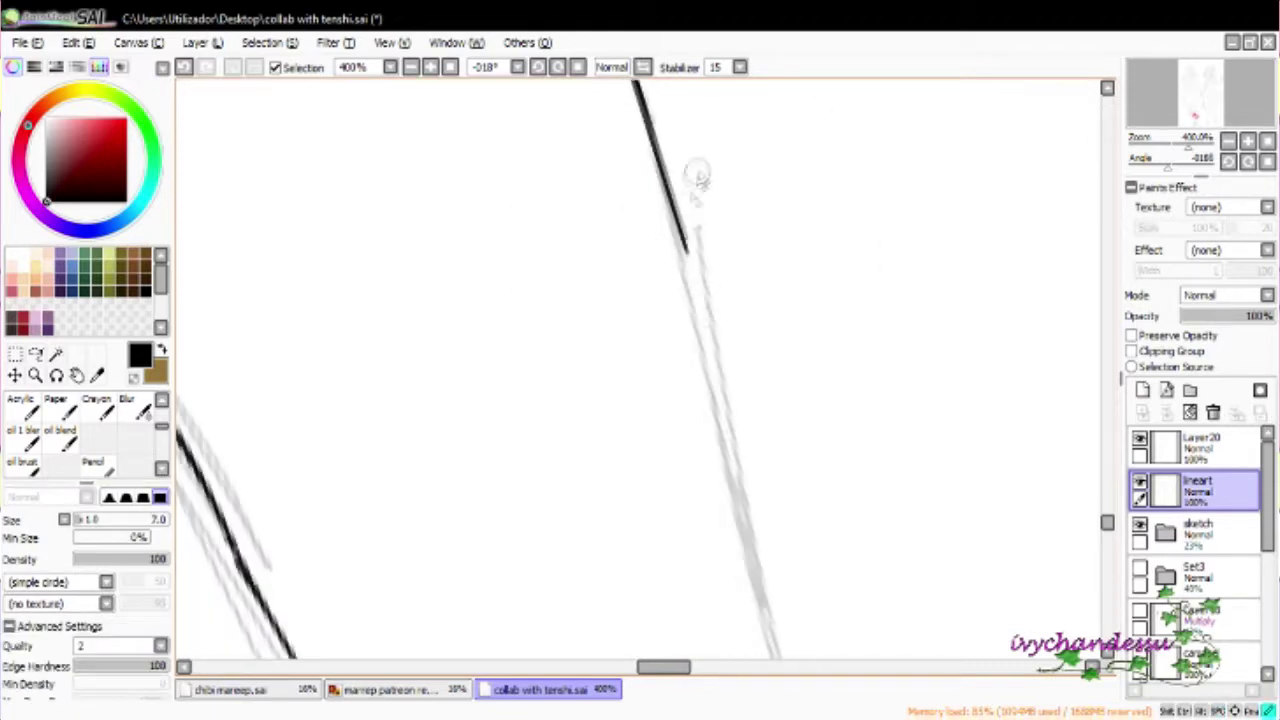
Ink the lowest stretch of the outer leg contour until it meets the sock cuff
{"action": "left_click_drag", "start_coordinate": [662, 160], "coordinate": [712, 428]}
{"action": "key", "text": "ctrl+z"}
{"action": "mouse_move", "coordinate": [660, 152]}
{"action": "left_mouse_down"}
{"action": "mouse_move", "coordinate": [676, 178]}
{"action": "mouse_move", "coordinate": [700, 300]}
{"action": "left_mouse_up"}
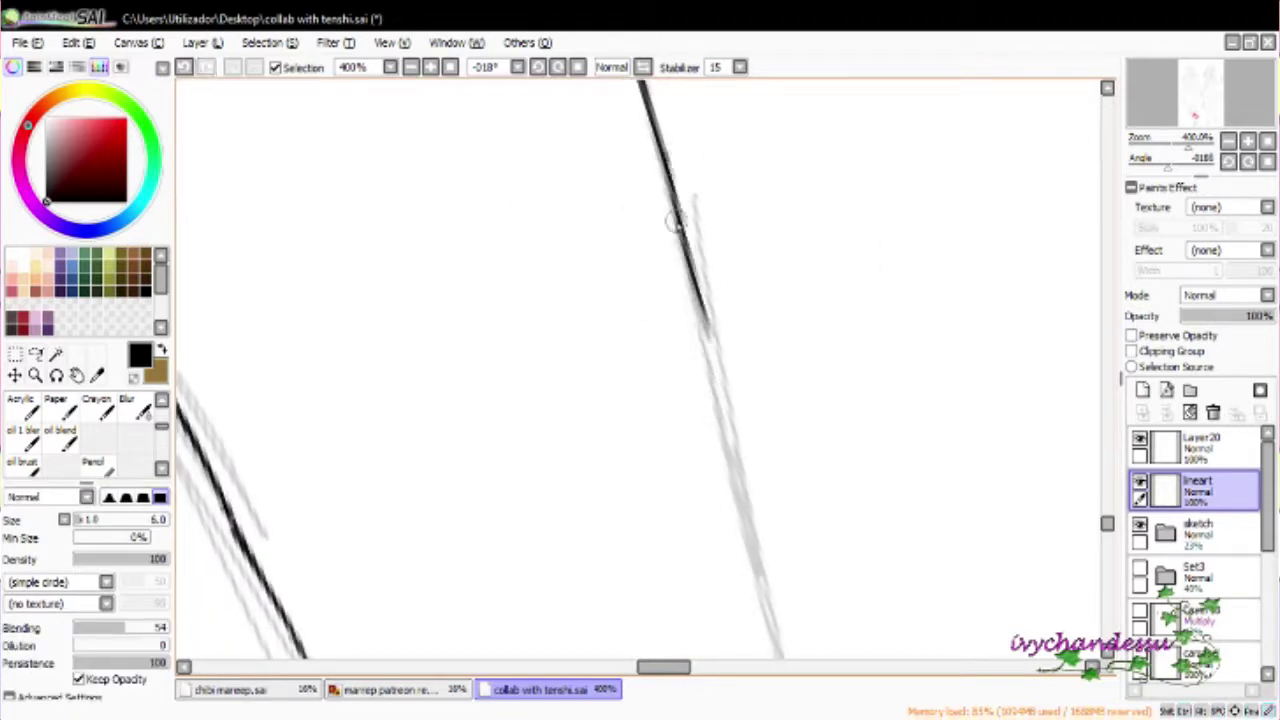
{"action": "key", "text": "ctrl+z"}
{"action": "left_click_drag", "start_coordinate": [668, 180], "coordinate": [760, 600]}
{"action": "key", "text": "ctrl+z"}
{"action": "scroll", "coordinate": [675, 201], "scroll_direction": "down", "scroll_amount": 2}
{"action": "left_click_drag", "start_coordinate": [686, 220], "coordinate": [772, 528]}
{"action": "key", "text": "ctrl+z"}
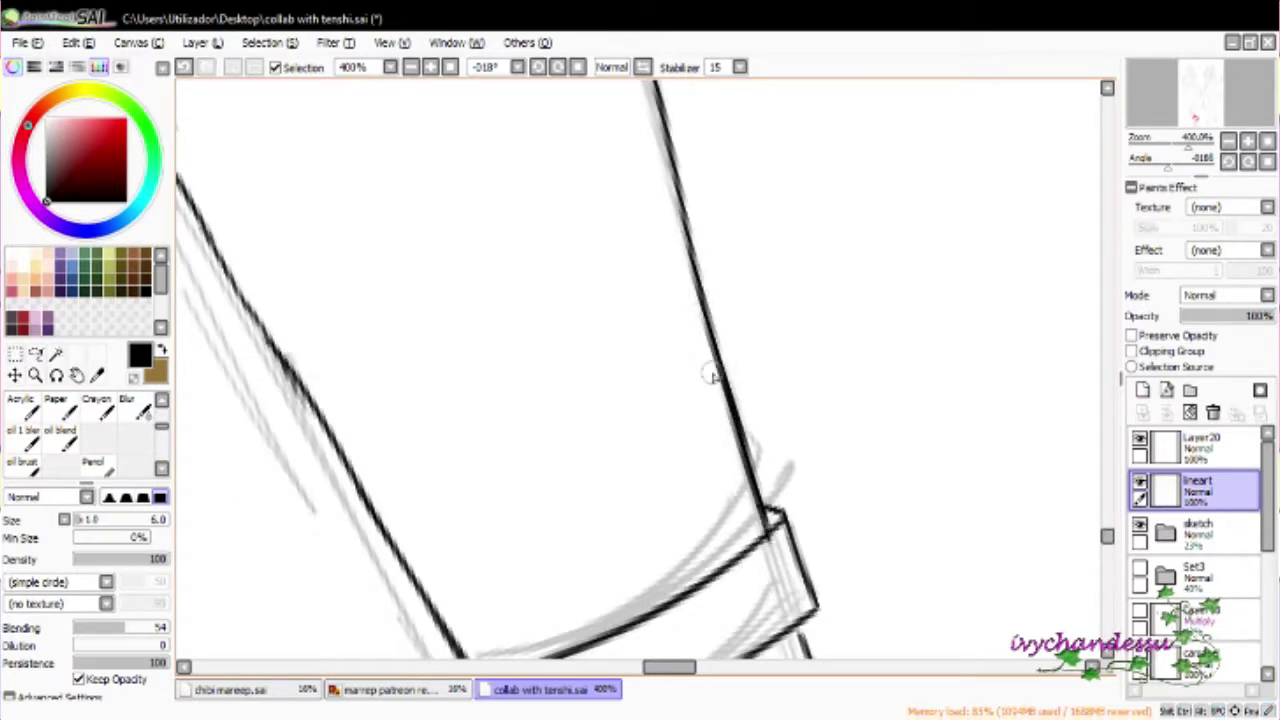
{"action": "left_click_drag", "start_coordinate": [738, 436], "coordinate": [774, 546]}
{"action": "left_click_drag", "start_coordinate": [734, 535], "coordinate": [689, 283]}
Ink the second figure's side contour from the wavy cloth edge at the hip down the overskirt
{"action": "scroll", "coordinate": [781, 432], "scroll_direction": "down", "scroll_amount": 8}
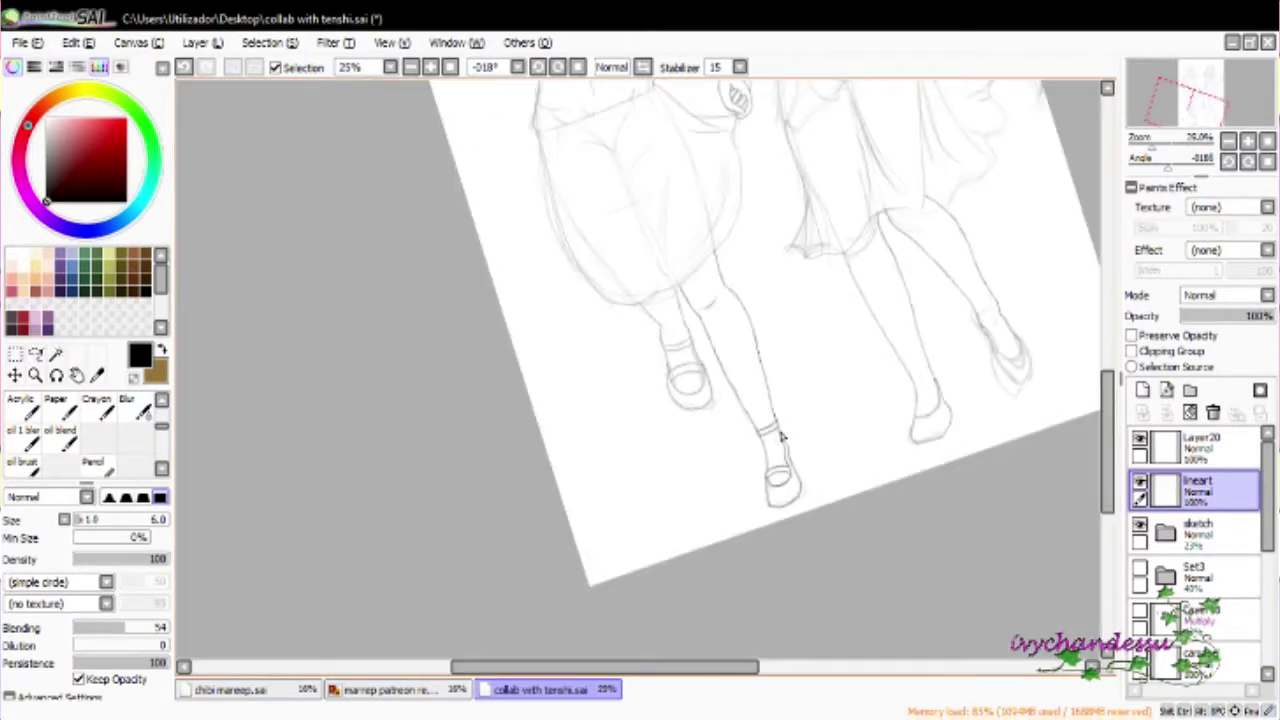
{"action": "scroll", "coordinate": [757, 345], "scroll_direction": "up", "scroll_amount": 5}
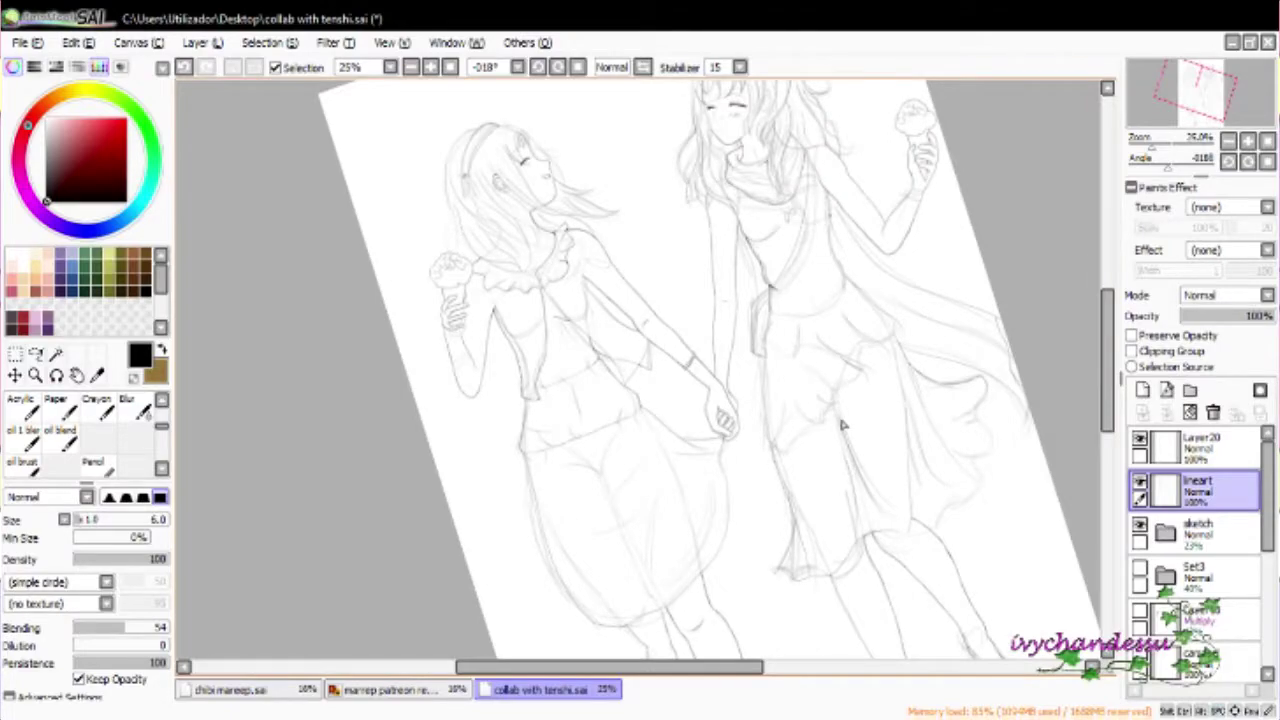
{"action": "scroll", "coordinate": [843, 425], "scroll_direction": "up", "scroll_amount": 6}
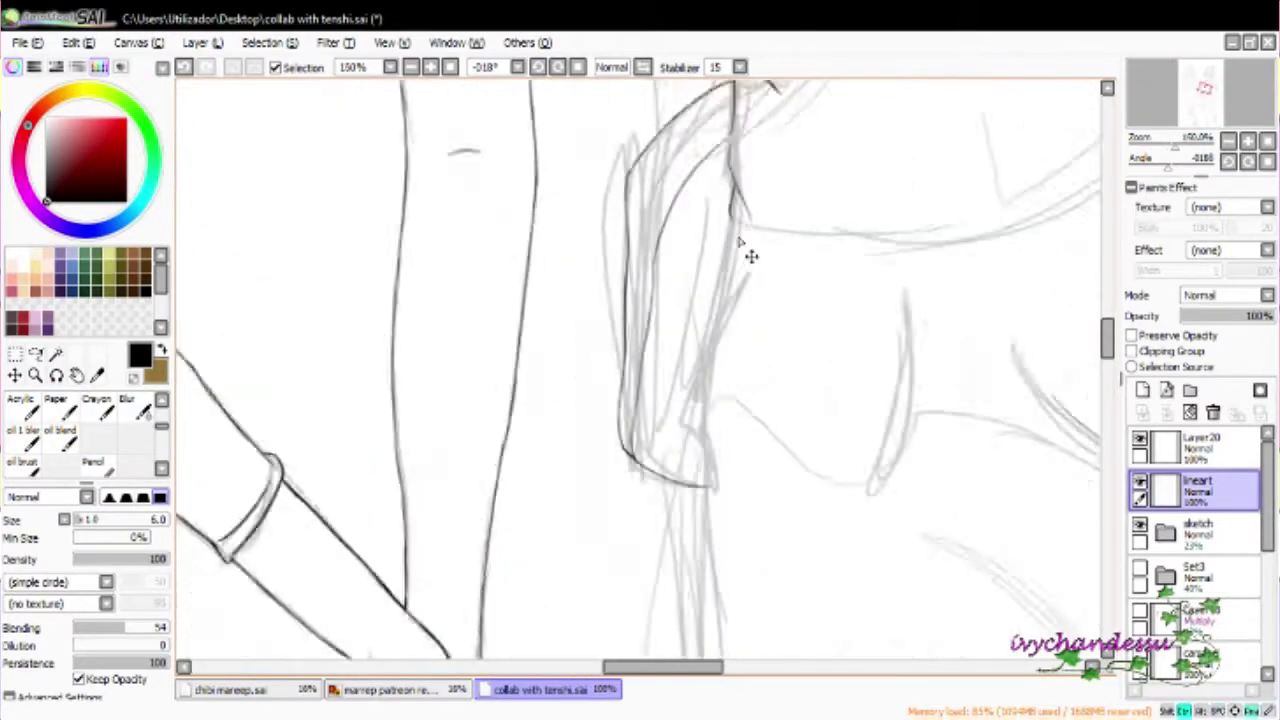
{"action": "scroll", "coordinate": [640, 370], "scroll_direction": "down", "scroll_amount": 4}
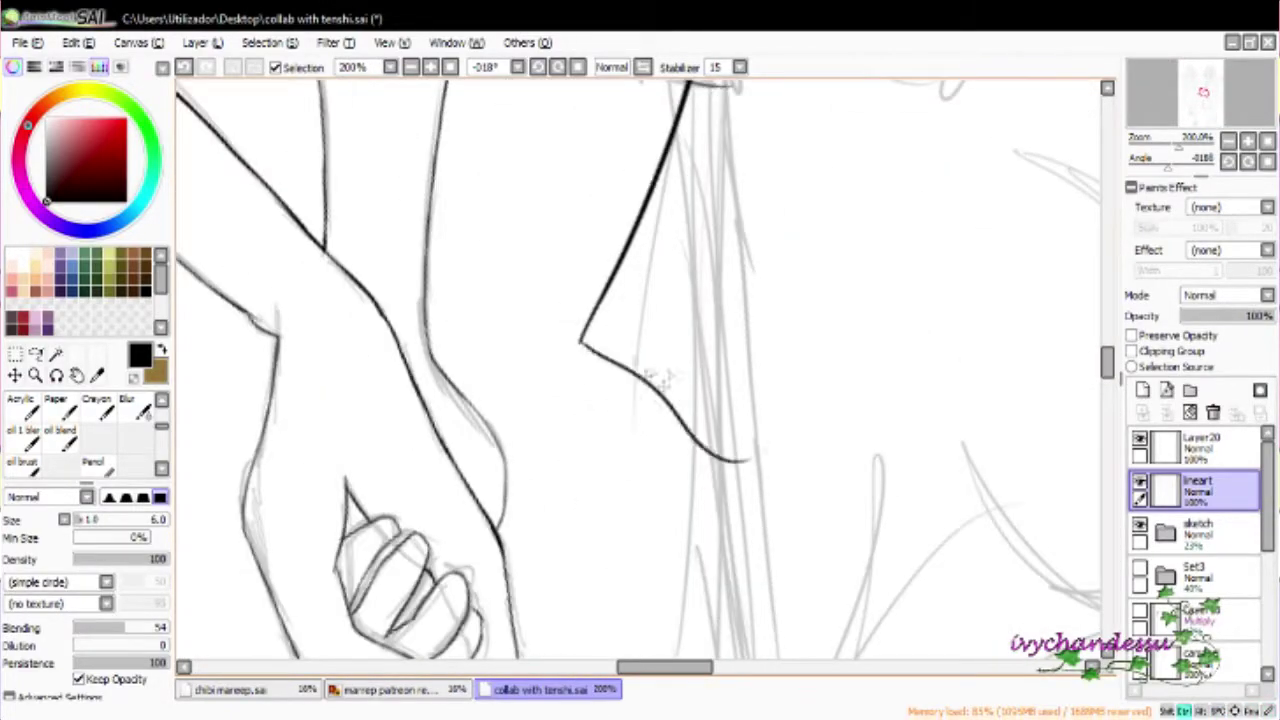
{"action": "left_click_drag", "start_coordinate": [620, 222], "coordinate": [770, 608]}
{"action": "scroll", "coordinate": [640, 370], "scroll_direction": "down", "scroll_amount": 3}
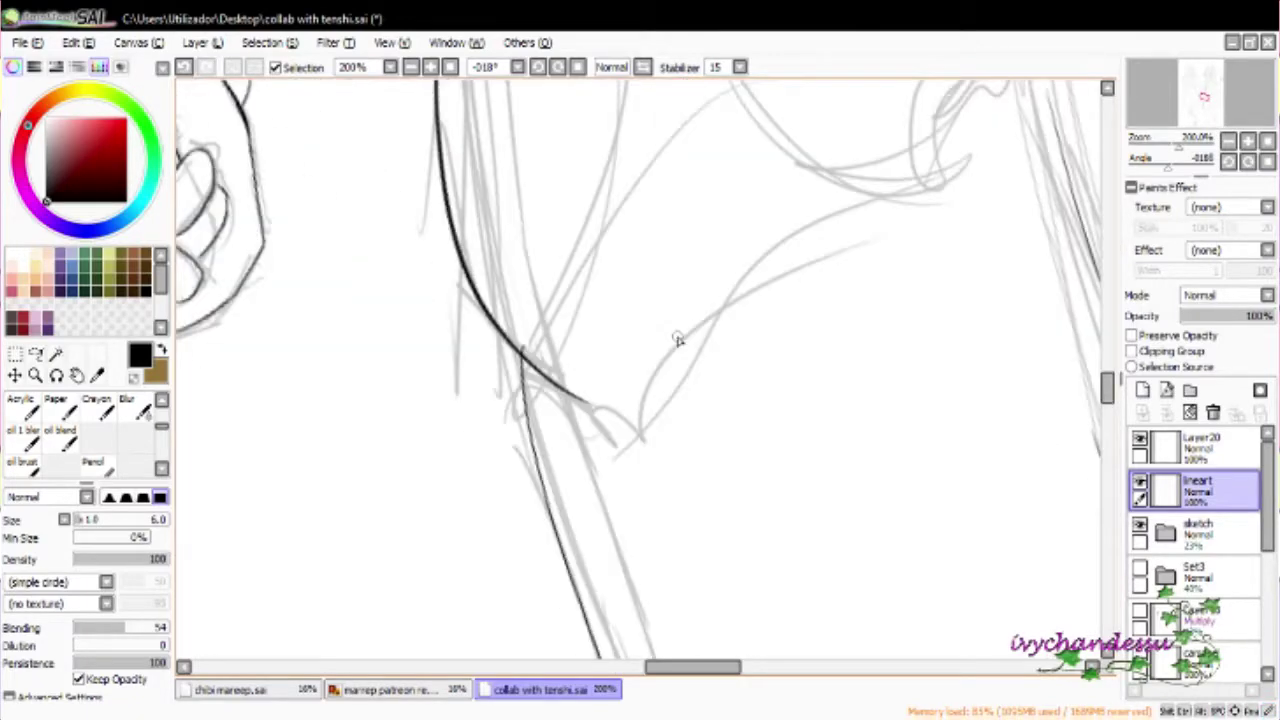
Ink the wavy lower hem of the second figure's overskirt up to its far side
{"action": "left_click_drag", "start_coordinate": [853, 320], "coordinate": [565, 503]}
{"action": "key", "text": "ctrl+z"}
{"action": "left_click_drag", "start_coordinate": [857, 288], "coordinate": [545, 507]}
{"action": "scroll", "coordinate": [640, 370], "scroll_direction": "down", "scroll_amount": 3}
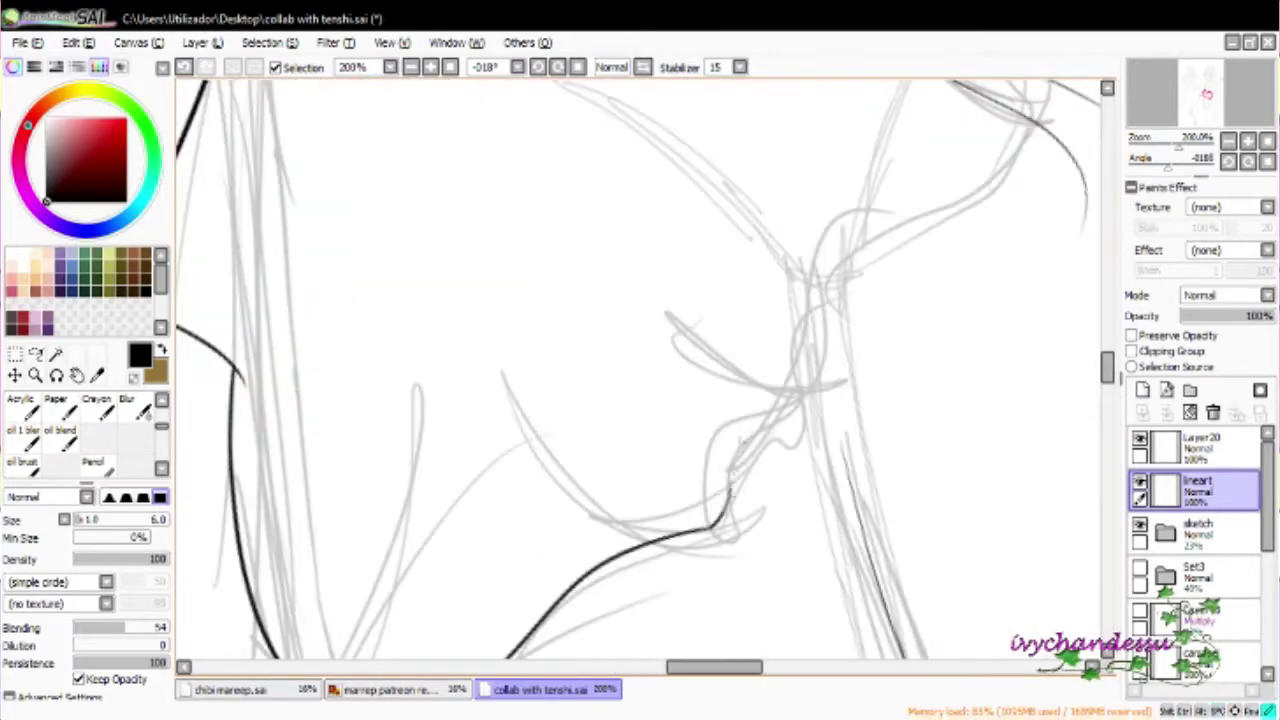
{"action": "scroll", "coordinate": [833, 440], "scroll_direction": "up", "scroll_amount": 4}
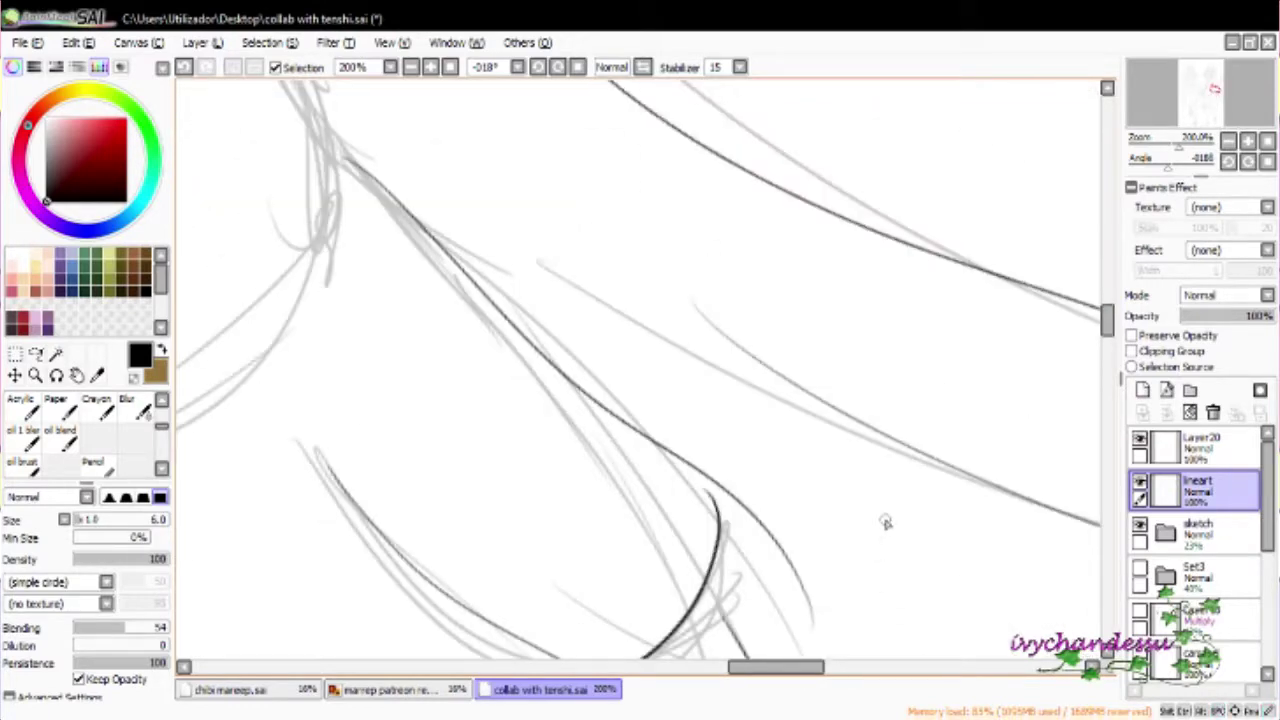
{"action": "scroll", "coordinate": [885, 521], "scroll_direction": "down", "scroll_amount": 3}
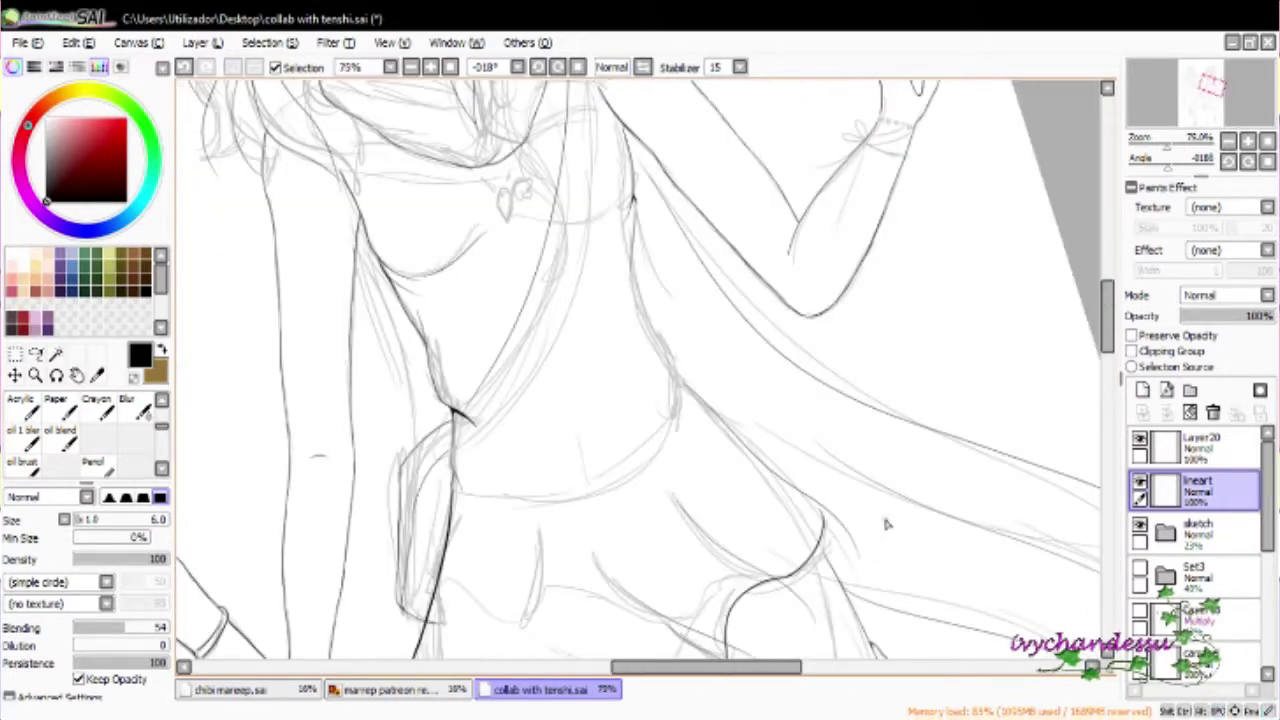
Ink the far side of the second figure's waist in one long curve, replacing the first attempt
{"action": "scroll", "coordinate": [885, 524], "scroll_direction": "up", "scroll_amount": 2}
{"action": "left_click_drag", "start_coordinate": [545, 258], "coordinate": [652, 618]}
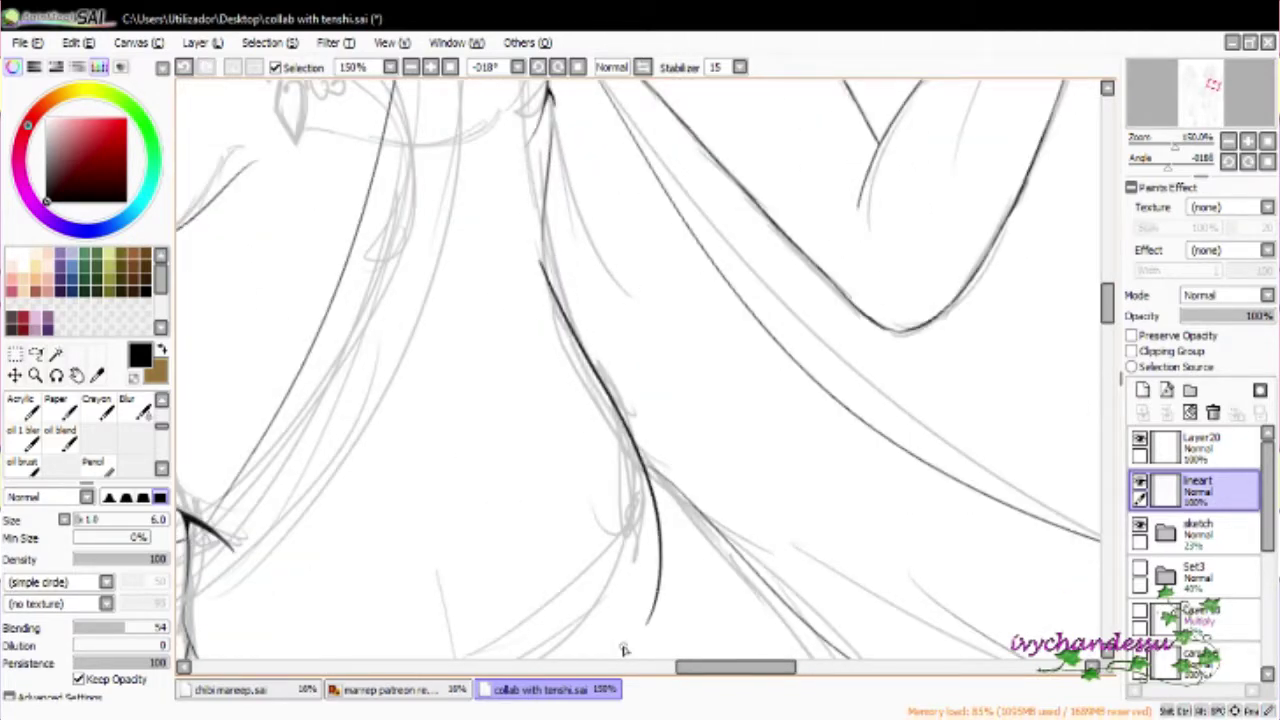
{"action": "key", "text": "ctrl+z"}
{"action": "scroll", "coordinate": [622, 650], "scroll_direction": "up", "scroll_amount": 1}
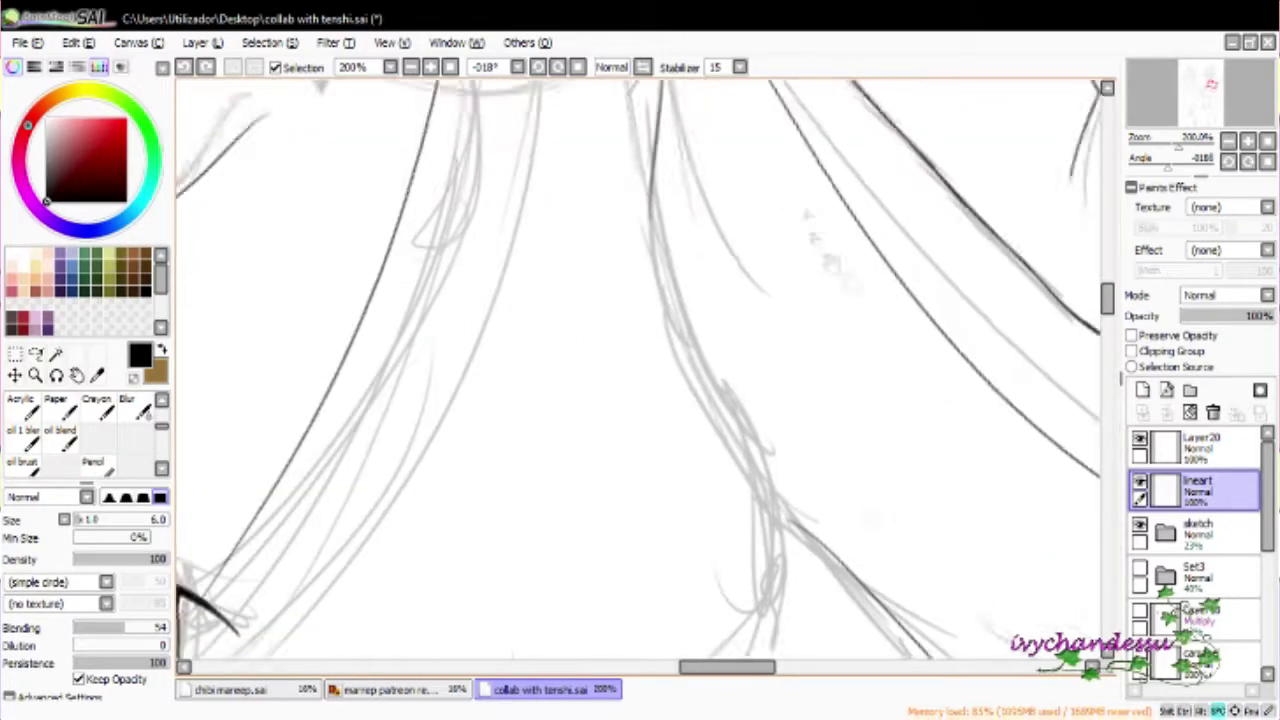
{"action": "key", "text": "ctrl+y"}
{"action": "key", "text": "ctrl+z"}
{"action": "left_click_drag", "start_coordinate": [900, 400], "coordinate": [980, 352]}
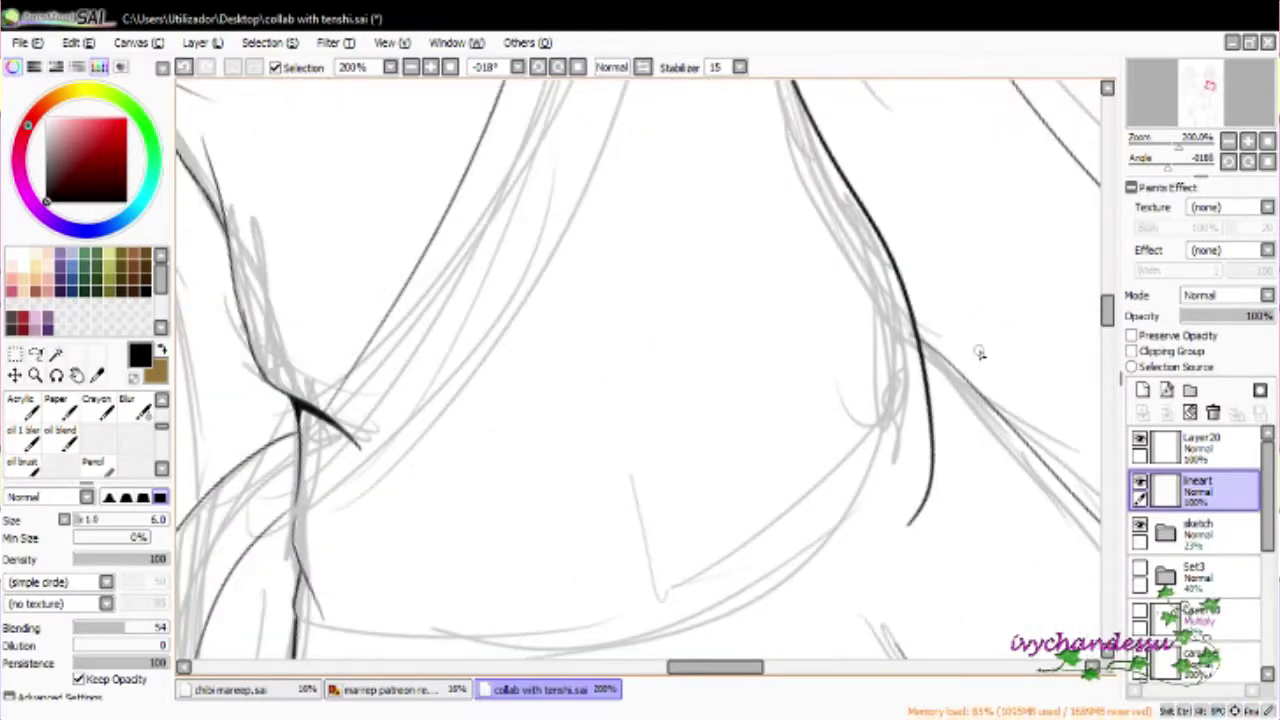
Ink the curved fold lines that run down the second figure's overskirt to its wavy hem
{"action": "left_click_drag", "start_coordinate": [980, 352], "coordinate": [640, 100]}
{"action": "mouse_move", "coordinate": [545, 305]}
{"action": "left_mouse_down"}
{"action": "mouse_move", "coordinate": [908, 572]}
{"action": "mouse_move", "coordinate": [800, 480]}
{"action": "left_mouse_up"}
{"action": "left_click_drag", "start_coordinate": [428, 263], "coordinate": [675, 520]}
{"action": "key", "text": "ctrl+z"}
{"action": "left_click_drag", "start_coordinate": [386, 243], "coordinate": [740, 560]}
{"action": "mouse_move", "coordinate": [443, 282]}
{"action": "left_mouse_down"}
{"action": "mouse_move", "coordinate": [760, 512]}
{"action": "mouse_move", "coordinate": [700, 450]}
{"action": "left_mouse_up"}
{"action": "left_click_drag", "start_coordinate": [460, 184], "coordinate": [730, 400]}
{"action": "left_click_drag", "start_coordinate": [330, 194], "coordinate": [400, 620]}
{"action": "scroll", "coordinate": [870, 296], "scroll_direction": "down", "scroll_amount": 3}
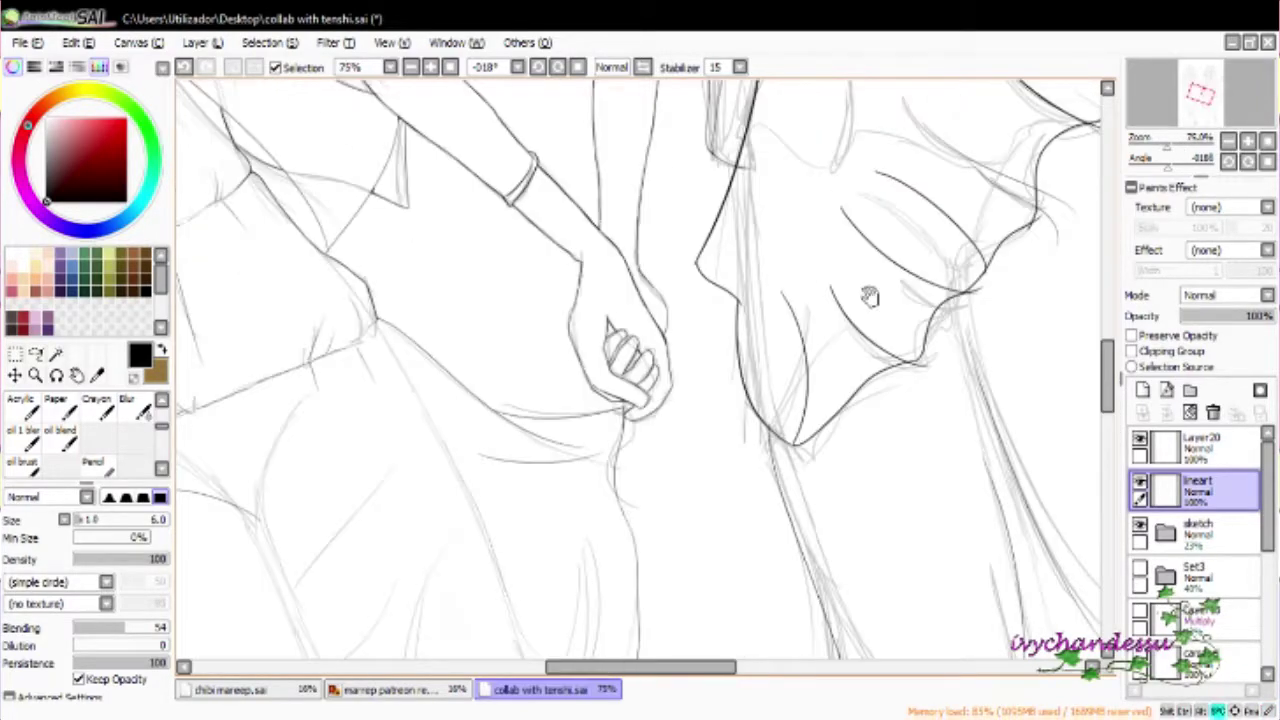
Erase the stroke ends that overshoot the overskirt's hem where the fold lines meet it
{"action": "left_click_drag", "start_coordinate": [870, 296], "coordinate": [550, 272]}
{"action": "scroll", "coordinate": [546, 430], "scroll_direction": "up", "scroll_amount": 5}
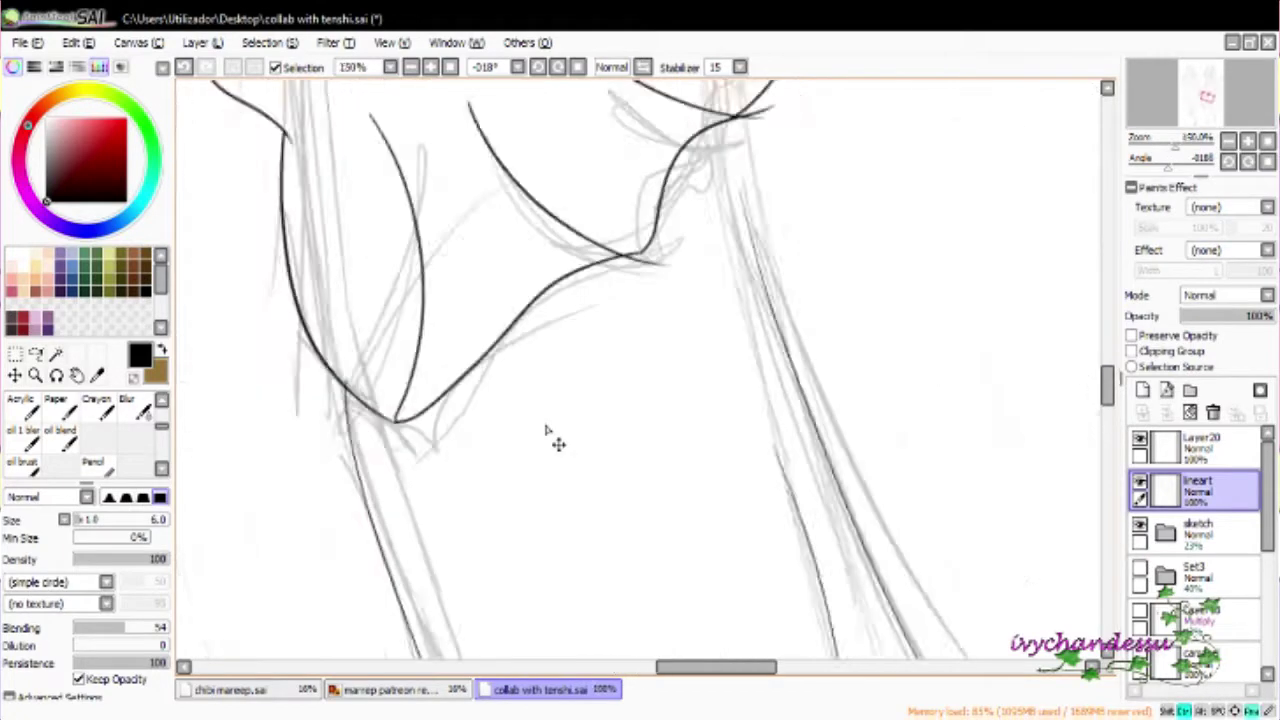
{"action": "left_click_drag", "start_coordinate": [730, 285], "coordinate": [945, 283]}
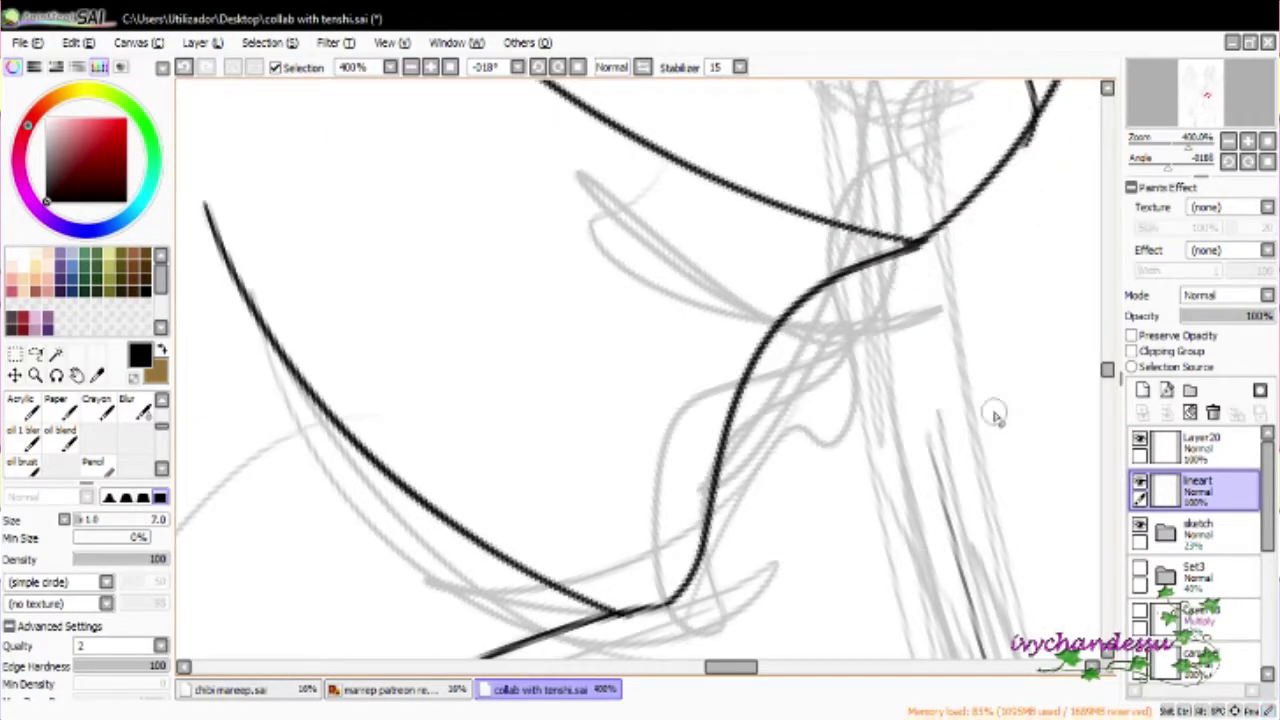
{"action": "left_click_drag", "start_coordinate": [997, 415], "coordinate": [929, 369]}
{"action": "mouse_move", "coordinate": [790, 430]}
{"action": "left_mouse_down"}
{"action": "mouse_move", "coordinate": [905, 378]}
{"action": "mouse_move", "coordinate": [800, 425]}
{"action": "mouse_move", "coordinate": [880, 330]}
{"action": "mouse_move", "coordinate": [925, 390]}
{"action": "left_mouse_up"}
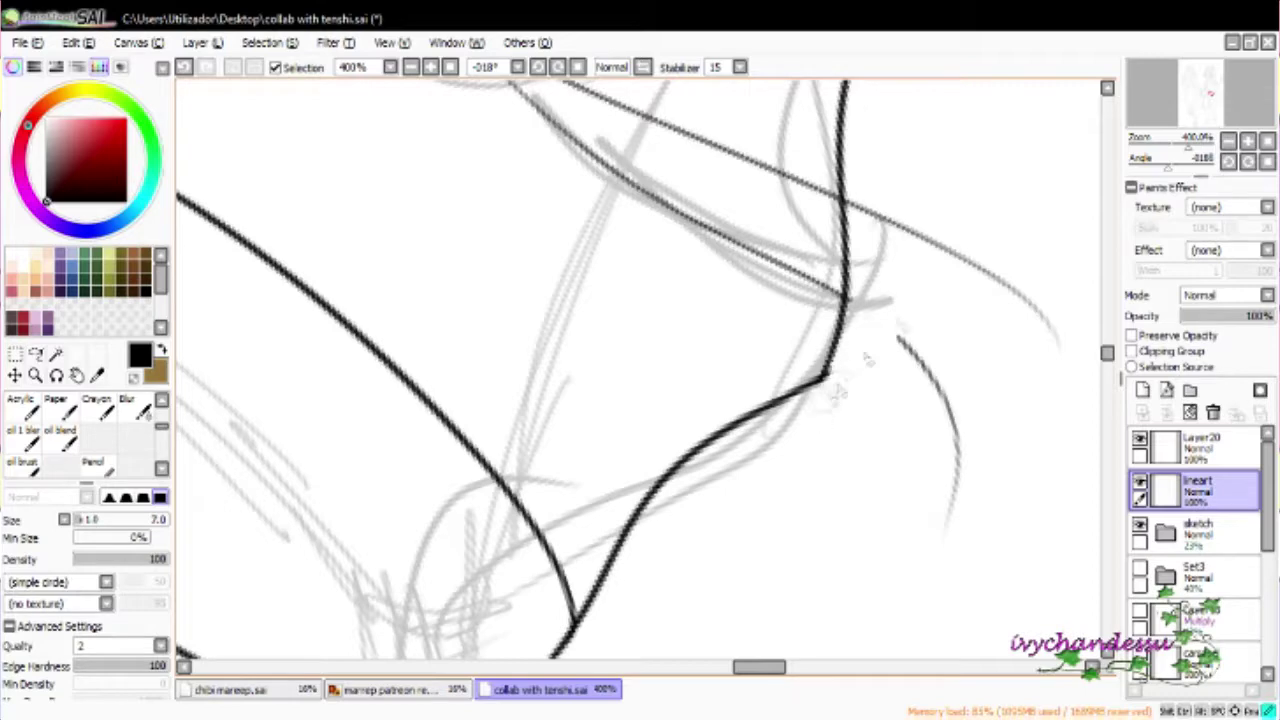
{"action": "left_click_drag", "start_coordinate": [900, 338], "coordinate": [955, 525]}
{"action": "left_click_drag", "start_coordinate": [968, 287], "coordinate": [875, 492]}
{"action": "left_click_drag", "start_coordinate": [778, 425], "coordinate": [970, 540]}
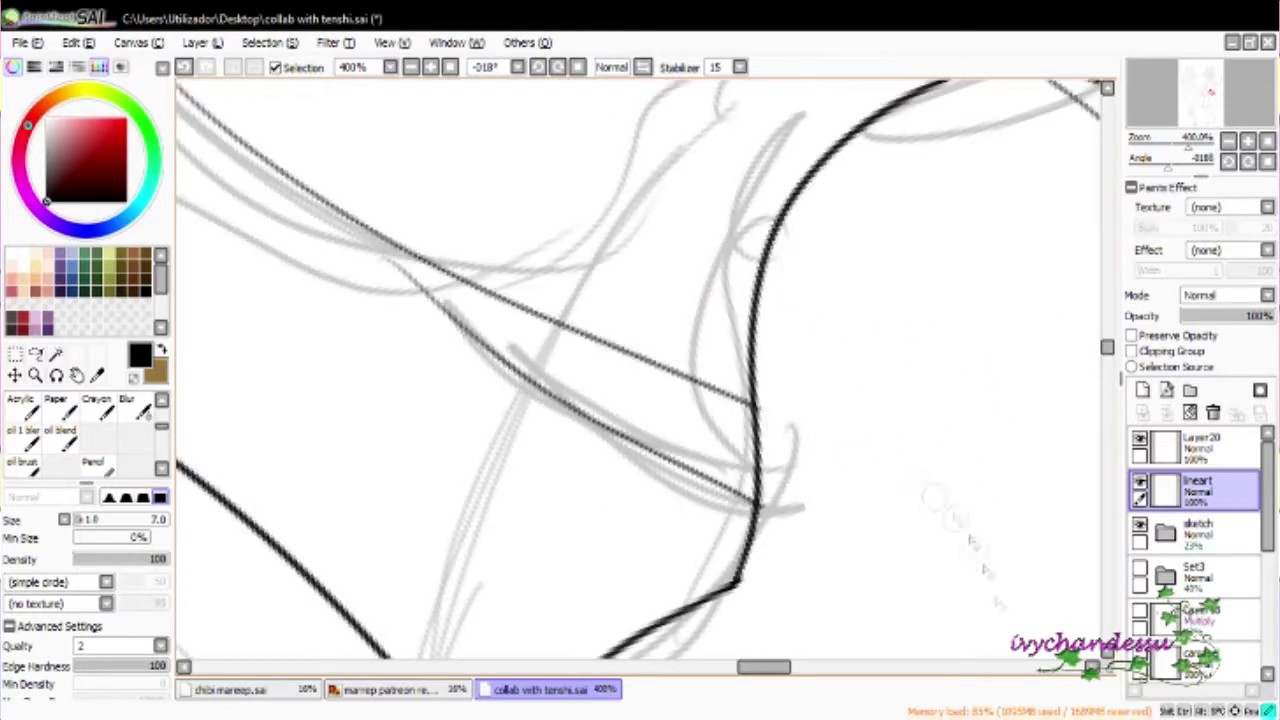
{"action": "scroll", "coordinate": [635, 418], "scroll_direction": "down", "scroll_amount": 8}
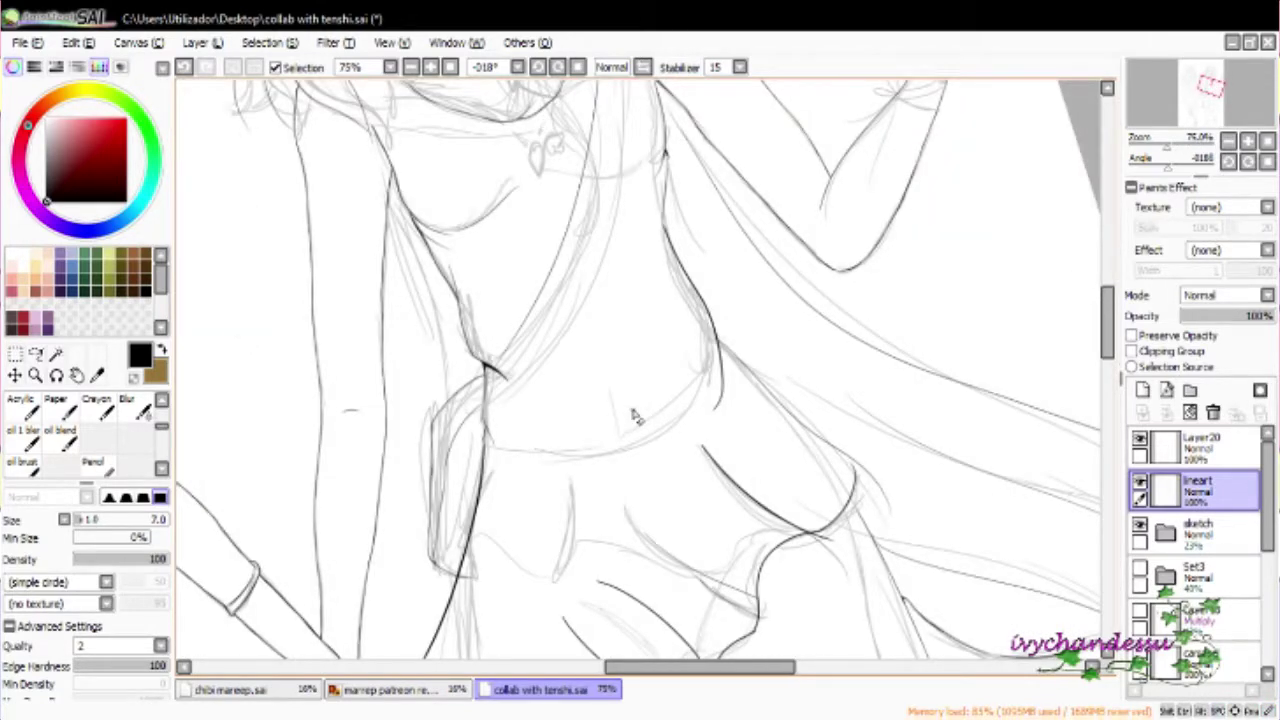
Thicken the line at the pointed corner where the flowing cloth splits from the second figure's side contour
{"action": "scroll", "coordinate": [974, 218], "scroll_direction": "up", "scroll_amount": 6}
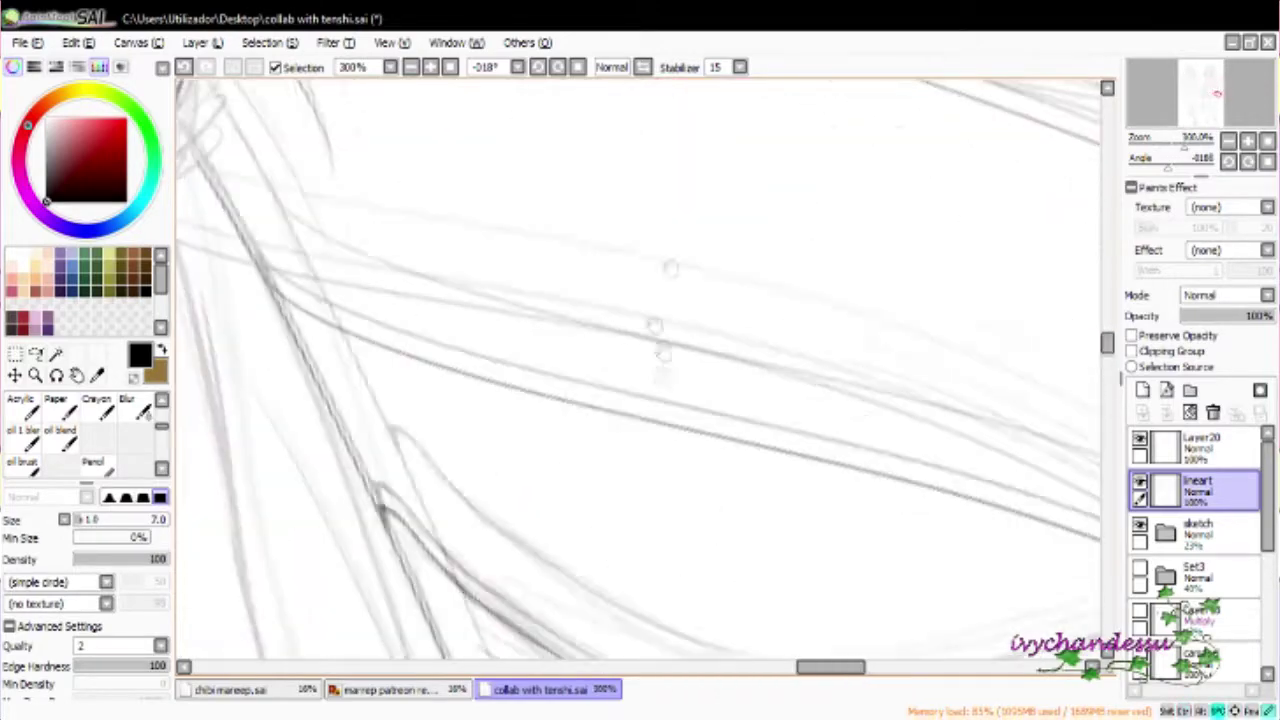
{"action": "key", "text": "n"}
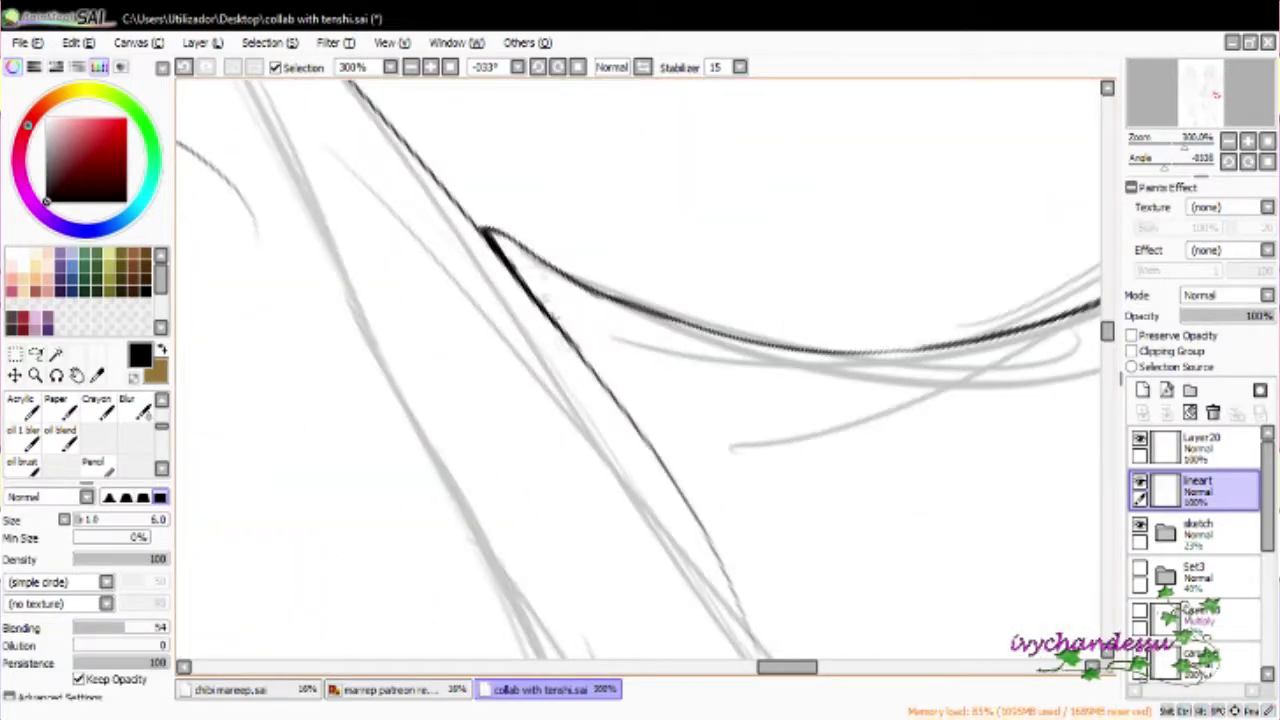
{"action": "key", "text": "End"}
{"action": "key", "text": "End"}
{"action": "key", "text": "End"}
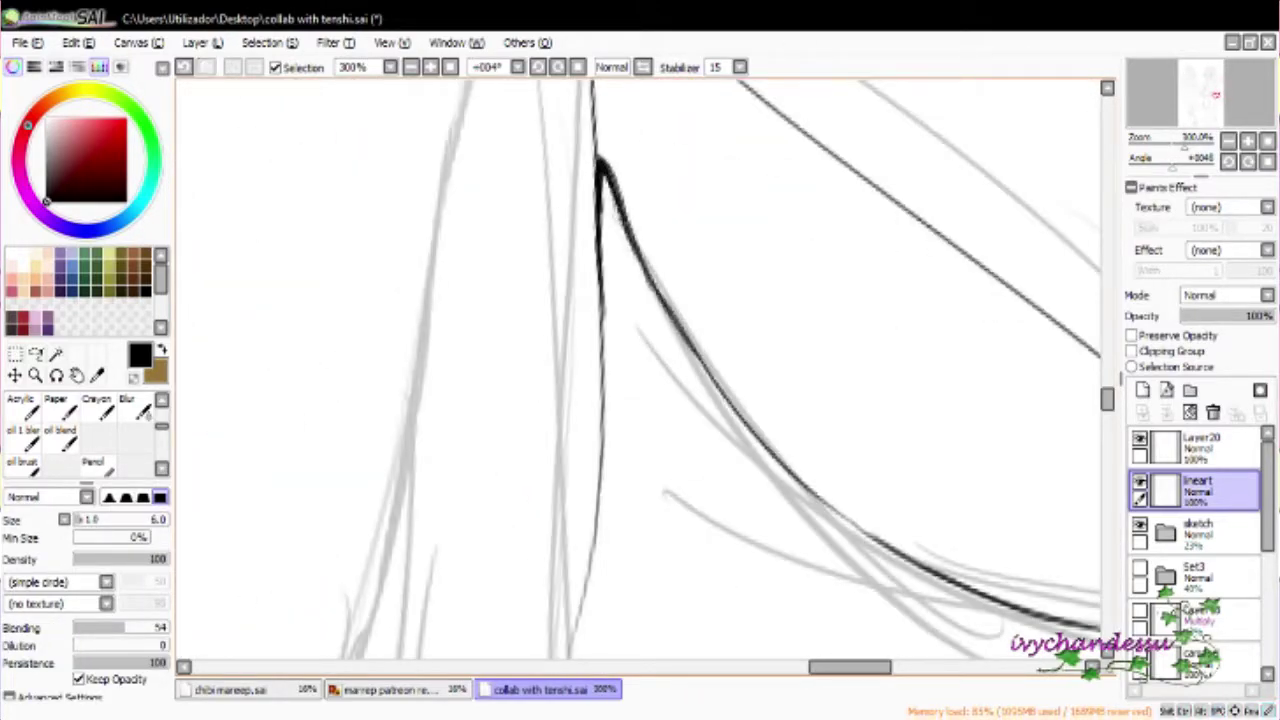
{"action": "scroll", "coordinate": [684, 303], "scroll_direction": "up", "scroll_amount": 4}
{"action": "mouse_move", "coordinate": [527, 200]}
{"action": "left_mouse_down"}
{"action": "mouse_move", "coordinate": [566, 285]}
{"action": "mouse_move", "coordinate": [610, 328]}
{"action": "left_mouse_up"}
Erase the fold line's overshoot past the outer side of the overskirt's hem
{"action": "key", "text": "Delete"}
{"action": "key", "text": "Delete"}
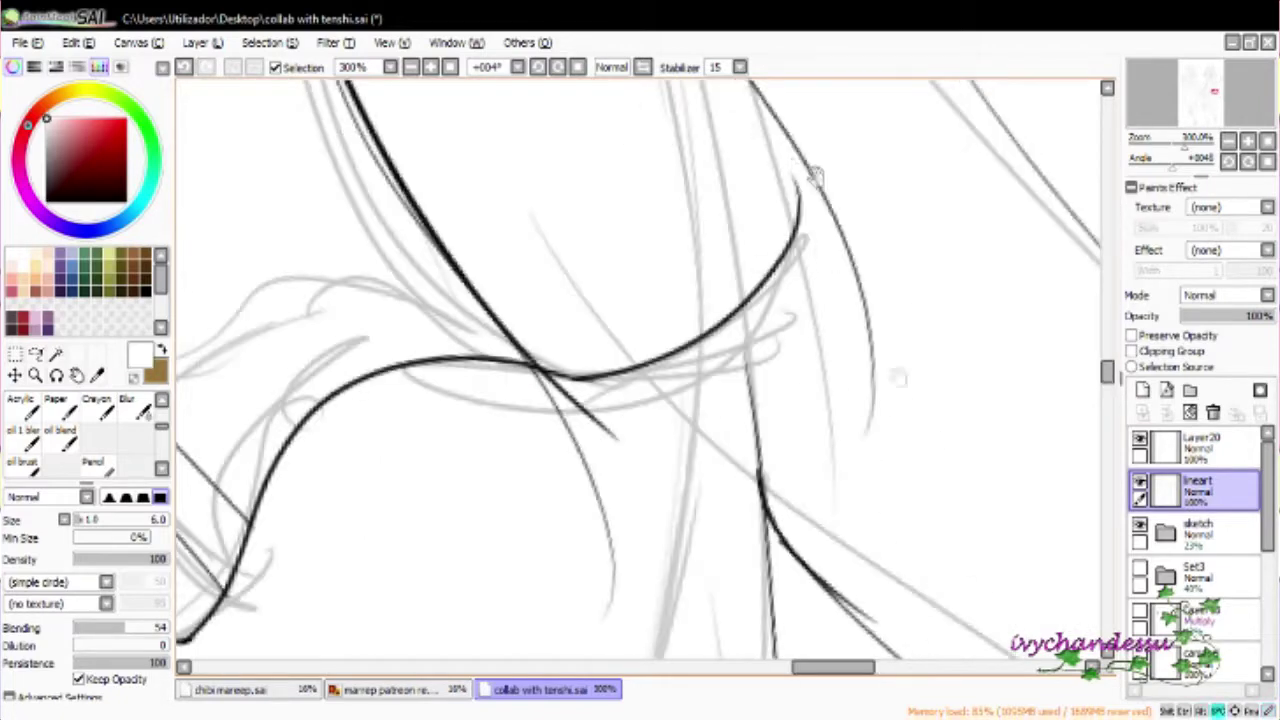
{"action": "key", "text": "n"}
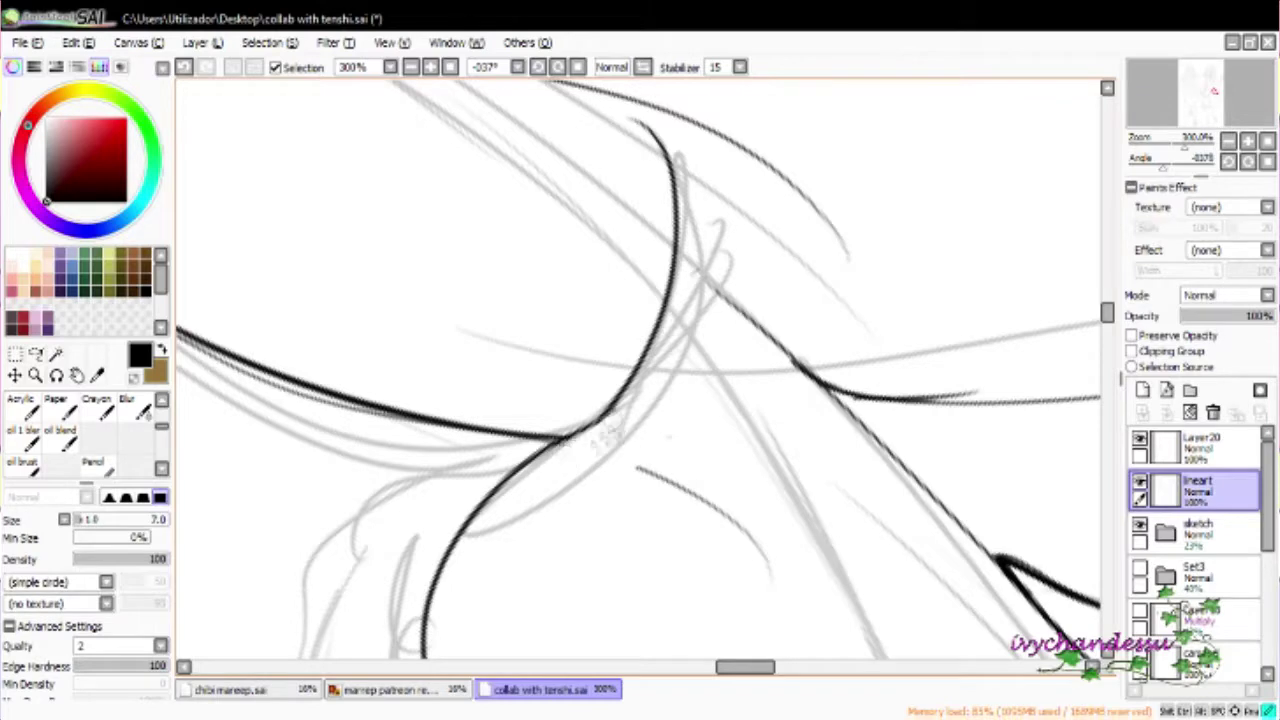
{"action": "scroll", "coordinate": [748, 472], "scroll_direction": "down", "scroll_amount": 3}
{"action": "scroll", "coordinate": [954, 363], "scroll_direction": "up", "scroll_amount": 4}
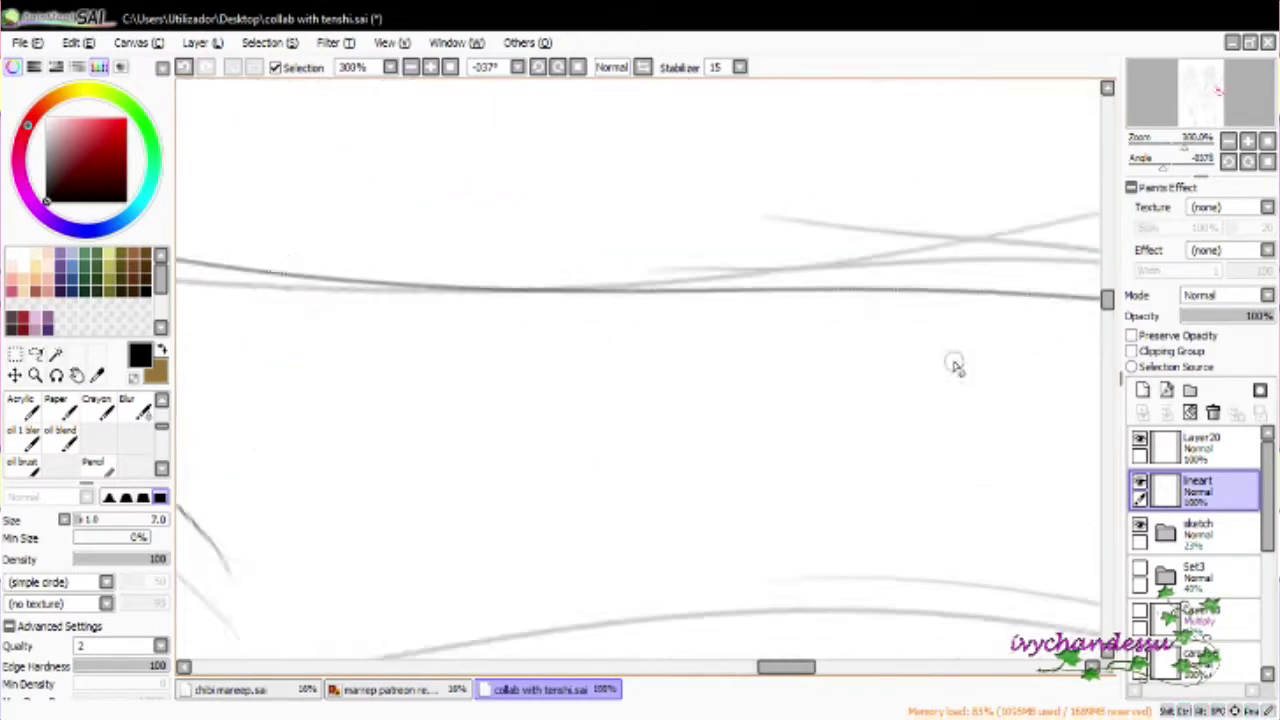
Extend the far end of the overskirt's hem up to the side contour and erase the excess line ends
{"action": "key", "text": "b"}
{"action": "left_click_drag", "start_coordinate": [440, 470], "coordinate": [490, 368]}
{"action": "key", "text": "n"}
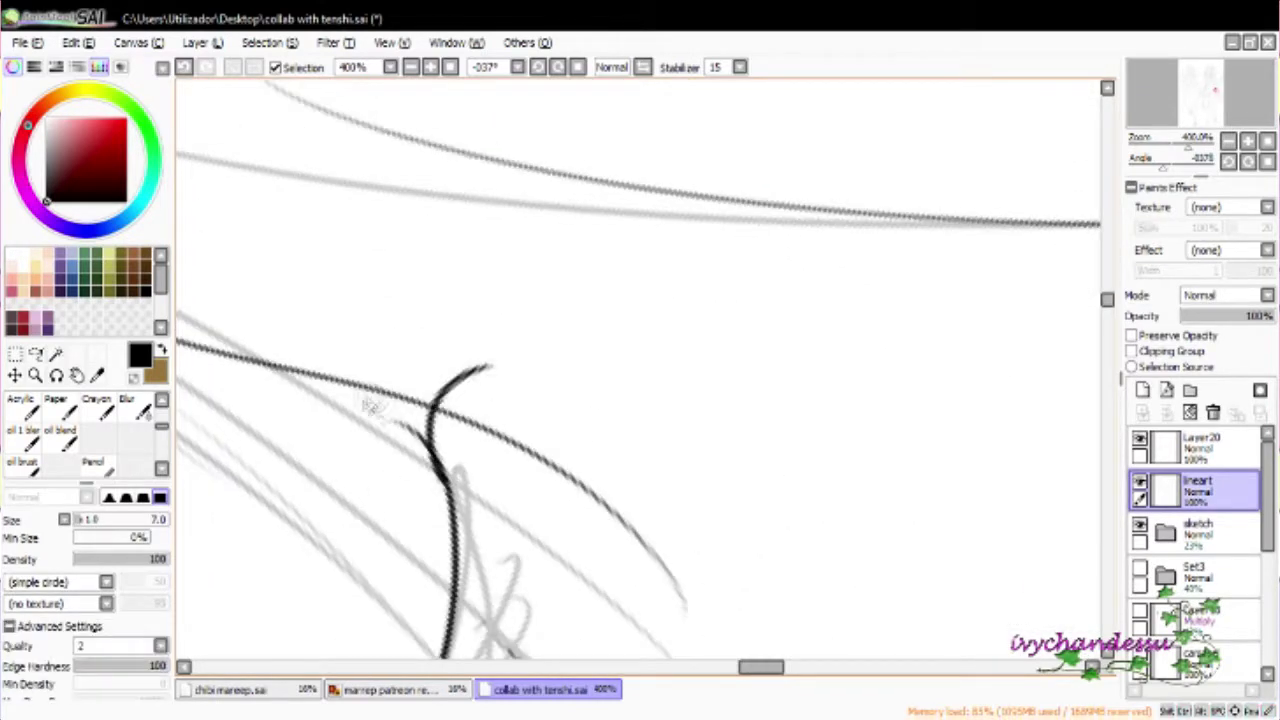
{"action": "mouse_move", "coordinate": [452, 412]}
{"action": "left_mouse_down"}
{"action": "mouse_move", "coordinate": [512, 443]}
{"action": "mouse_move", "coordinate": [665, 575]}
{"action": "mouse_move", "coordinate": [650, 545]}
{"action": "left_mouse_up"}
{"action": "scroll", "coordinate": [808, 562], "scroll_direction": "down", "scroll_amount": 10}
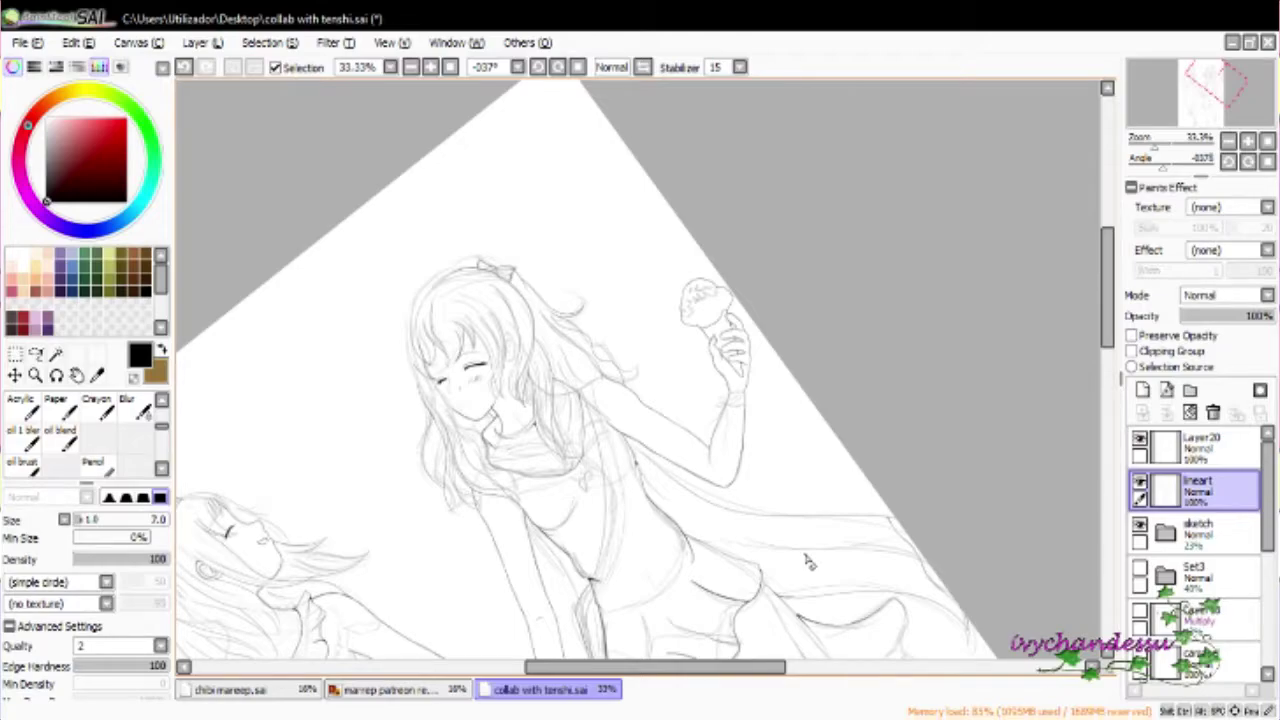
Ink the long outer strands of the second figure's hair beside her face
{"action": "scroll", "coordinate": [808, 562], "scroll_direction": "up", "scroll_amount": 6}
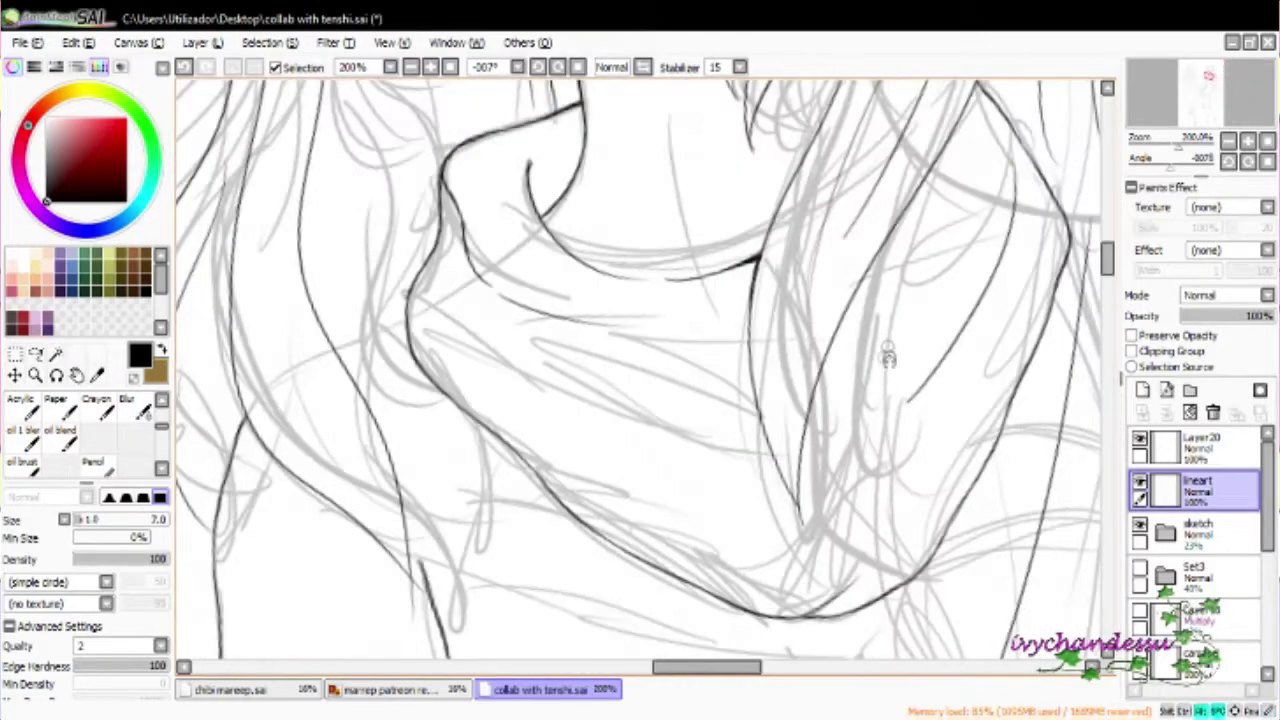
{"action": "mouse_move", "coordinate": [888, 358]}
{"action": "left_mouse_down"}
{"action": "mouse_move", "coordinate": [788, 412]}
{"action": "mouse_move", "coordinate": [700, 300]}
{"action": "left_mouse_up"}
{"action": "scroll", "coordinate": [788, 412], "scroll_direction": "up", "scroll_amount": 2}
{"action": "left_click_drag", "start_coordinate": [657, 230], "coordinate": [603, 400]}
{"action": "left_click_drag", "start_coordinate": [617, 335], "coordinate": [600, 500]}
{"action": "mouse_move", "coordinate": [600, 500]}
{"action": "left_mouse_down"}
{"action": "mouse_move", "coordinate": [608, 286]}
{"action": "mouse_move", "coordinate": [605, 400]}
{"action": "left_mouse_up"}
{"action": "mouse_move", "coordinate": [605, 400]}
{"action": "left_mouse_down"}
{"action": "mouse_move", "coordinate": [566, 468]}
{"action": "mouse_move", "coordinate": [602, 341]}
{"action": "mouse_move", "coordinate": [588, 338]}
{"action": "mouse_move", "coordinate": [580, 530]}
{"action": "left_mouse_up"}
{"action": "mouse_move", "coordinate": [580, 530]}
{"action": "left_mouse_down"}
{"action": "mouse_move", "coordinate": [591, 302]}
{"action": "mouse_move", "coordinate": [575, 364]}
{"action": "mouse_move", "coordinate": [625, 604]}
{"action": "mouse_move", "coordinate": [559, 339]}
{"action": "mouse_move", "coordinate": [589, 511]}
{"action": "mouse_move", "coordinate": [506, 318]}
{"action": "mouse_move", "coordinate": [546, 458]}
{"action": "left_mouse_up"}
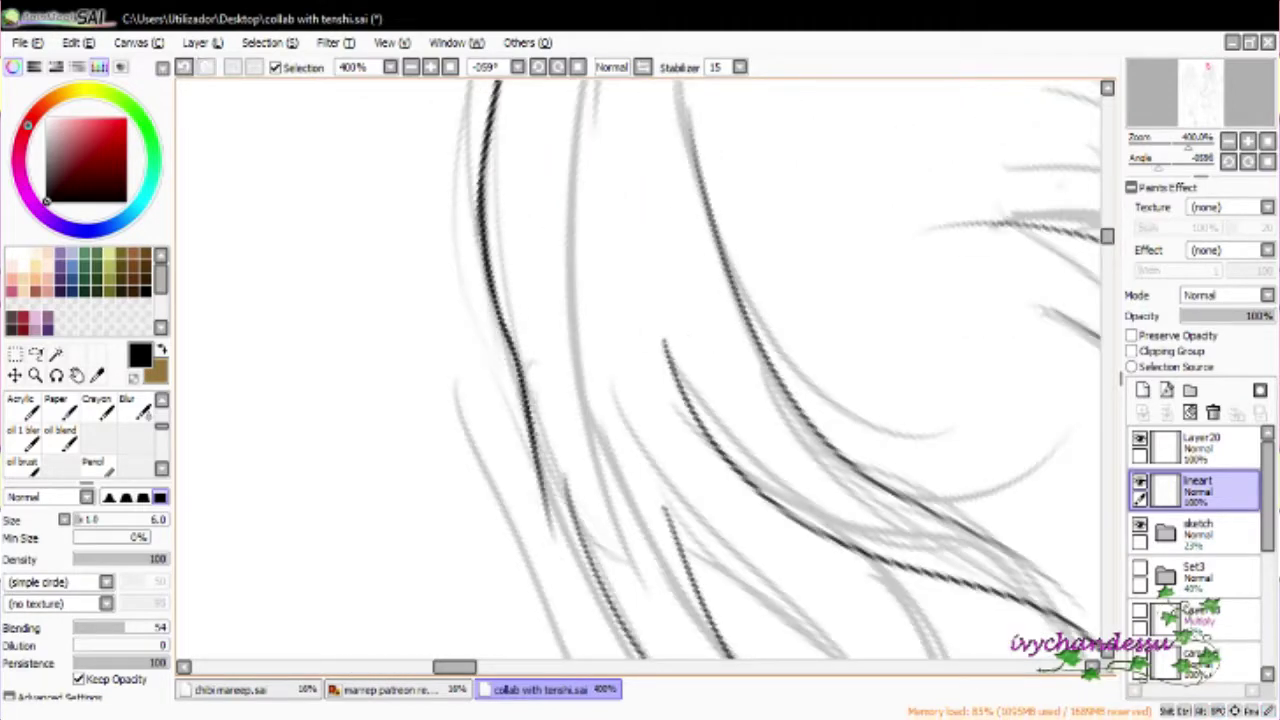
{"action": "left_click_drag", "start_coordinate": [440, 85], "coordinate": [475, 285]}
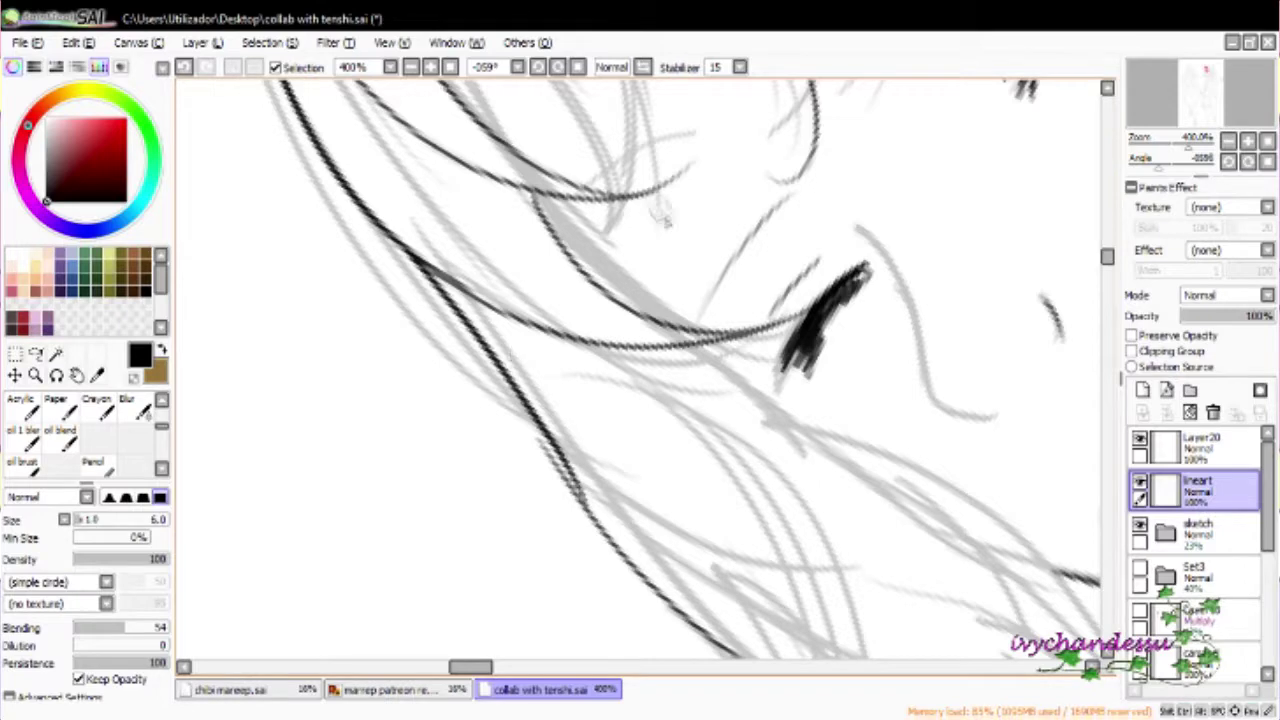
Ink the inner hair locks that fall past the second figure's eye and cheek and curl toward the scarf
{"action": "scroll", "coordinate": [520, 355], "scroll_direction": "down", "scroll_amount": 2}
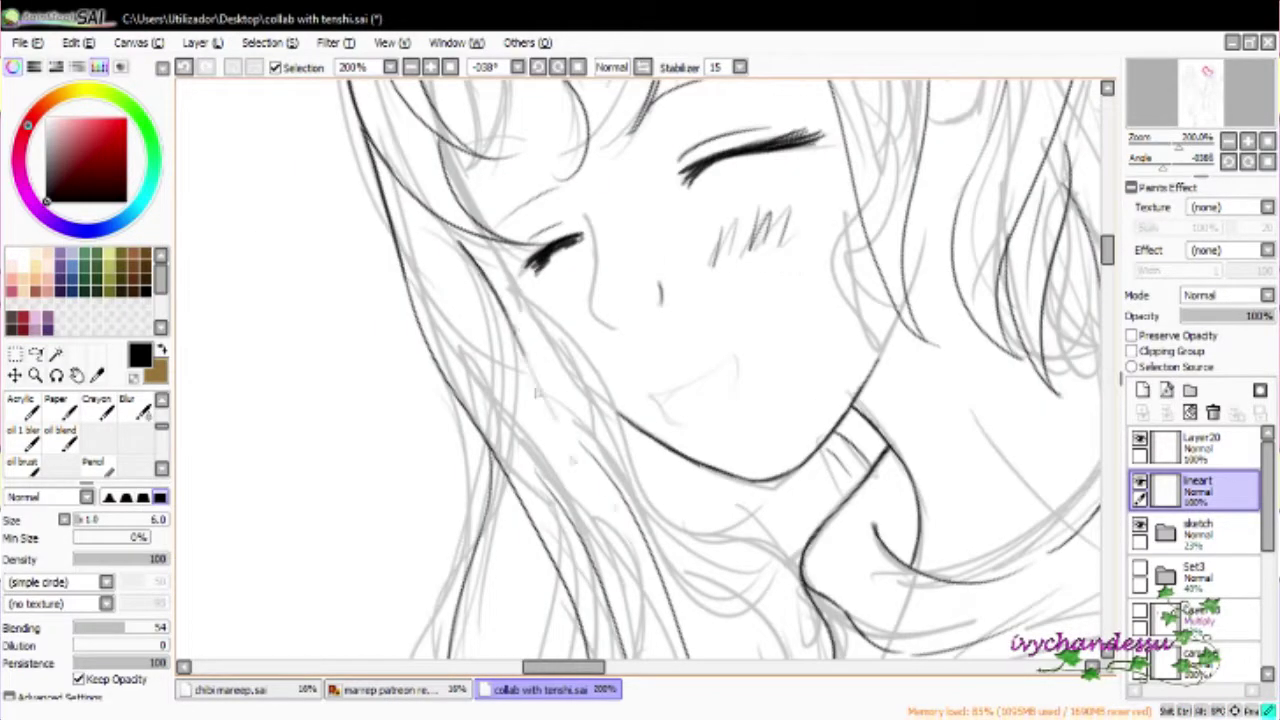
{"action": "scroll", "coordinate": [496, 220], "scroll_direction": "down", "scroll_amount": 10}
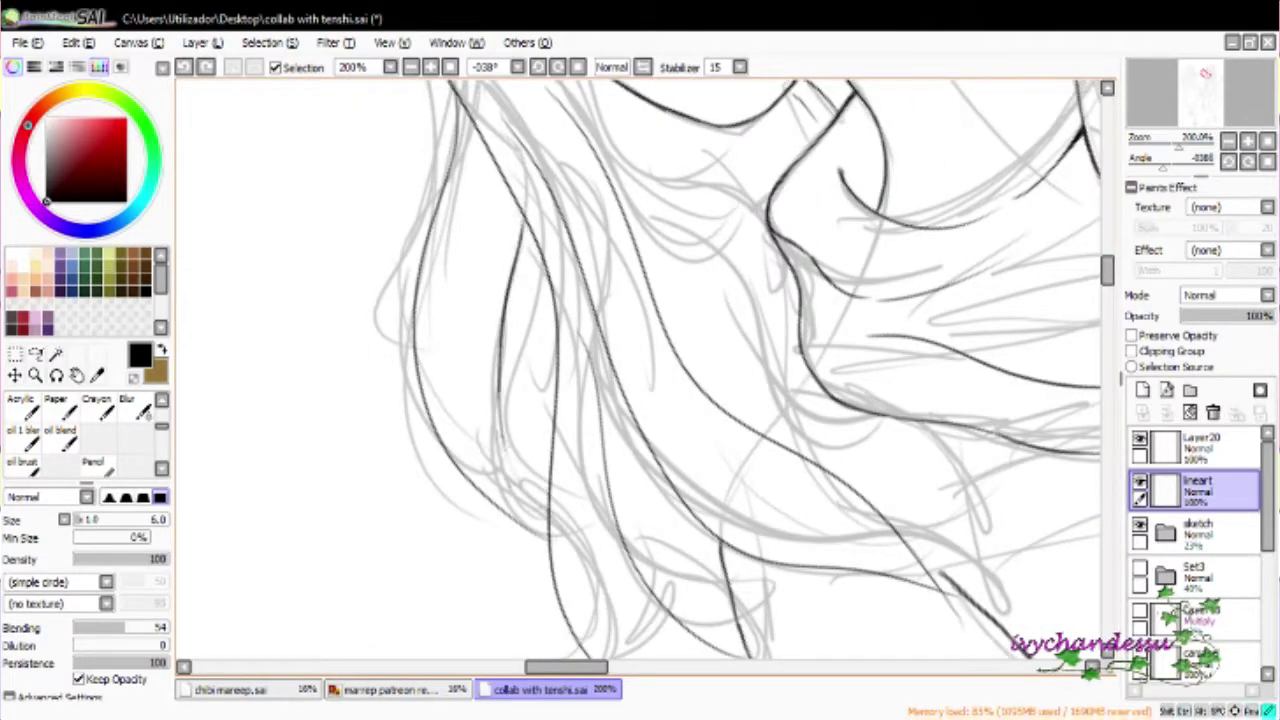
{"action": "scroll", "coordinate": [716, 377], "scroll_direction": "up", "scroll_amount": 2}
{"action": "scroll", "coordinate": [660, 306], "scroll_direction": "up", "scroll_amount": 1}
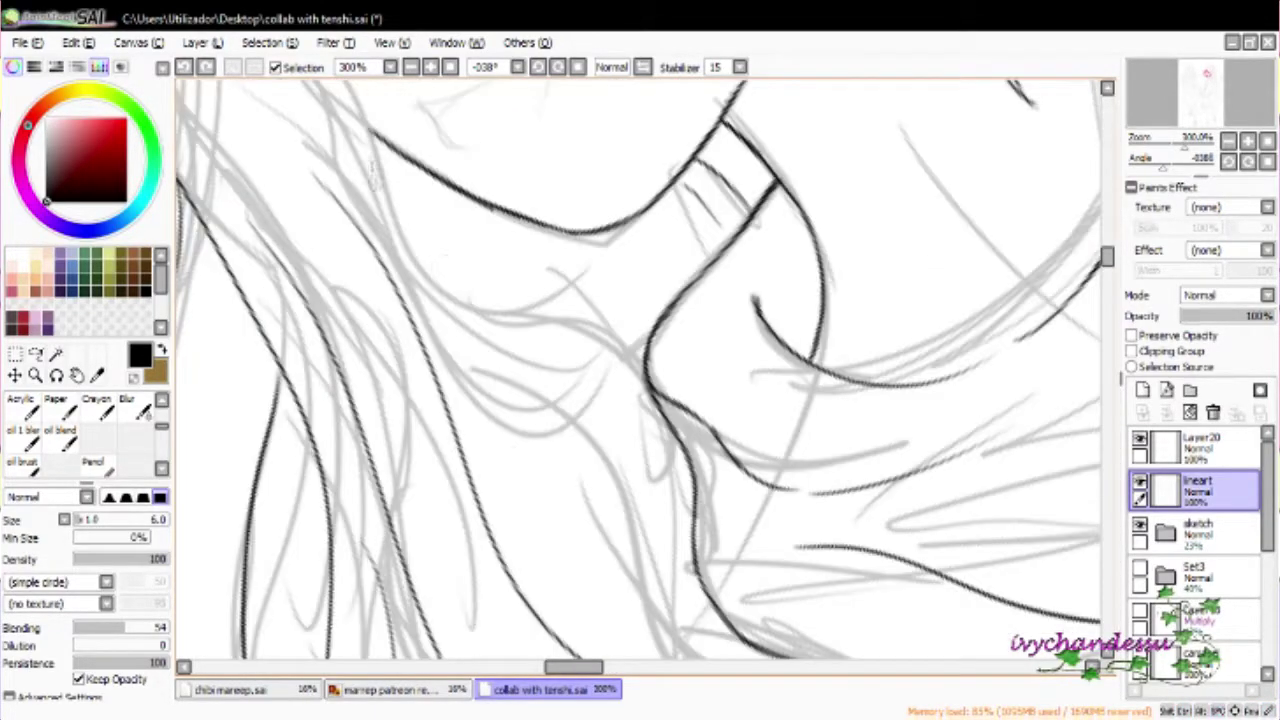
{"action": "scroll", "coordinate": [517, 260], "scroll_direction": "right", "scroll_amount": 1}
{"action": "key", "text": "End"}
{"action": "key", "text": "End"}
{"action": "key", "text": "End"}
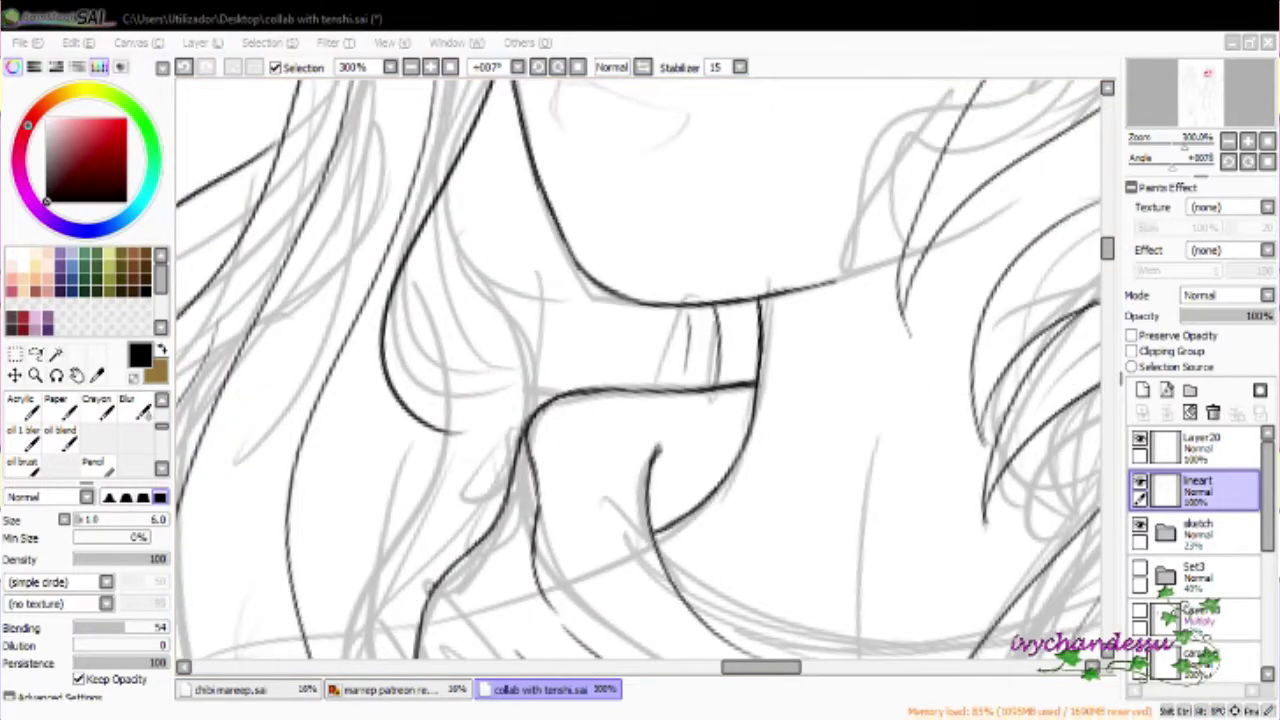
{"action": "mouse_move", "coordinate": [760, 420]}
{"action": "left_mouse_down"}
{"action": "mouse_move", "coordinate": [848, 405]}
{"action": "mouse_move", "coordinate": [700, 330]}
{"action": "mouse_move", "coordinate": [548, 222]}
{"action": "left_mouse_up"}
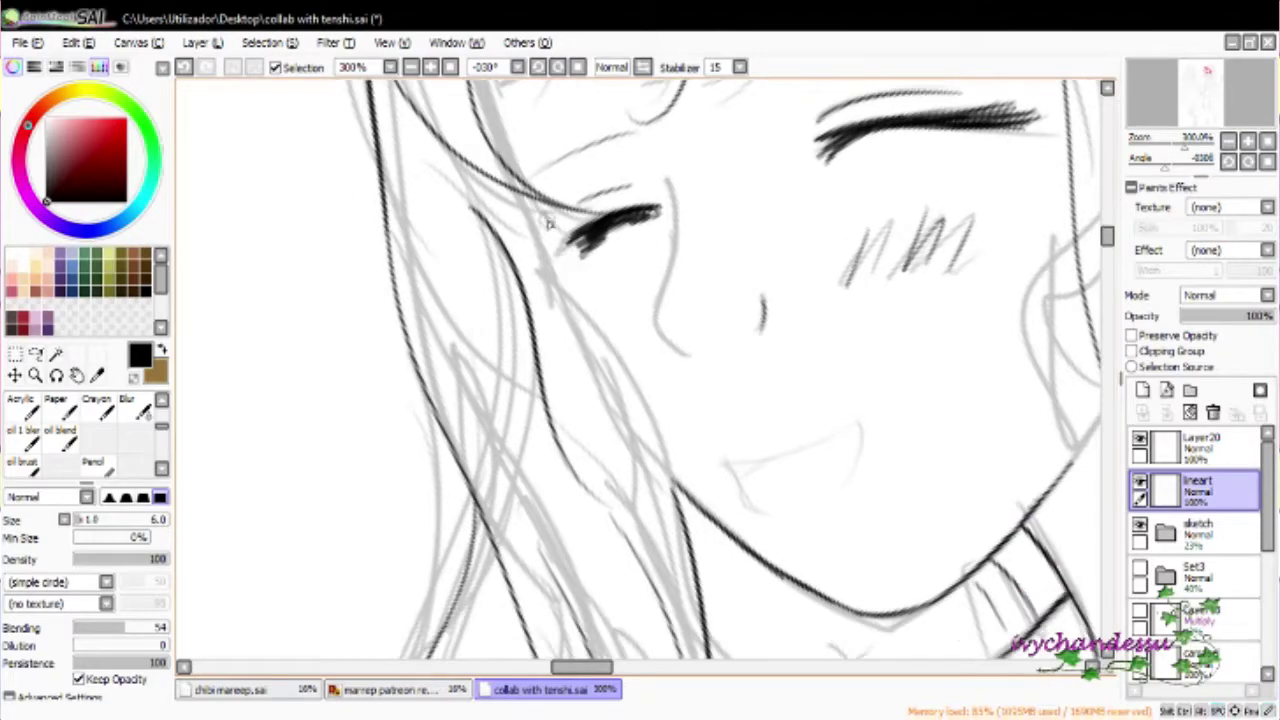
{"action": "scroll", "coordinate": [780, 212], "scroll_direction": "down", "scroll_amount": 3}
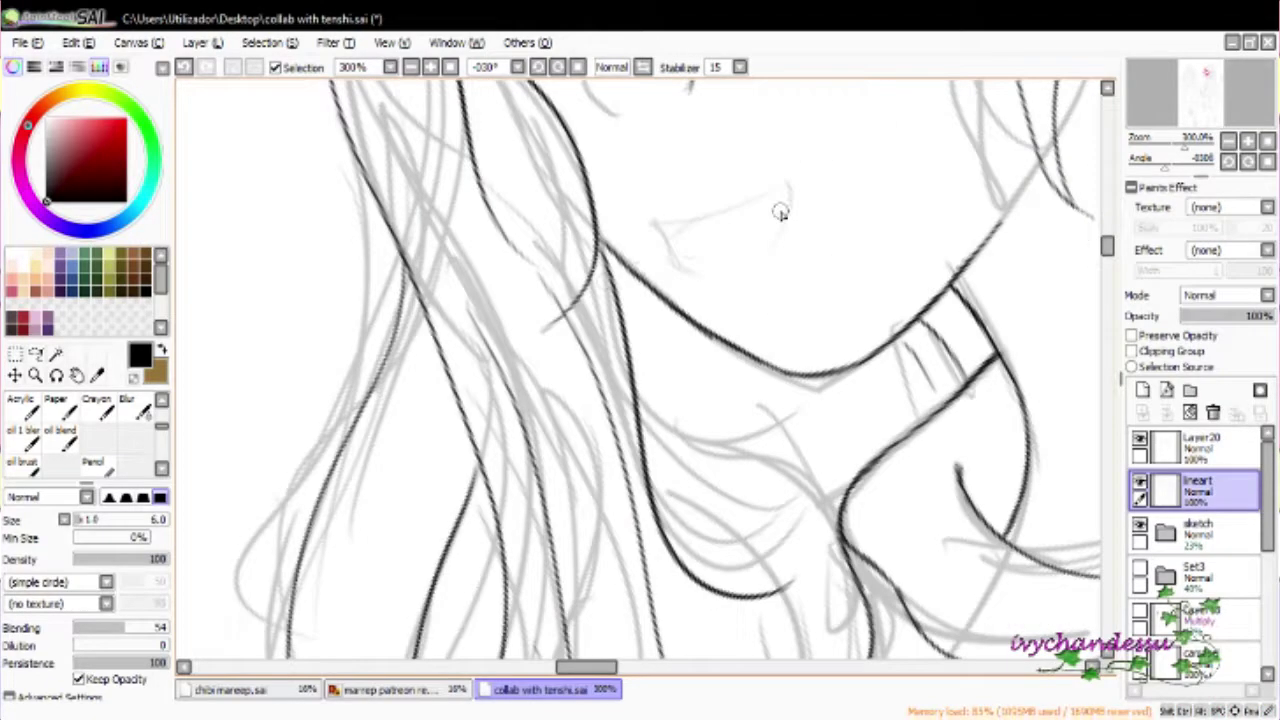
Rework the thin strand within the second figure's lower side hair, replacing the earlier attempts with one smooth stroke
{"action": "scroll", "coordinate": [780, 212], "scroll_direction": "down", "scroll_amount": 3}
{"action": "key", "text": "ctrl+z"}
{"action": "mouse_move", "coordinate": [565, 262]}
{"action": "left_mouse_down"}
{"action": "mouse_move", "coordinate": [655, 495]}
{"action": "mouse_move", "coordinate": [590, 495]}
{"action": "left_mouse_up"}
{"action": "key", "text": "ctrl+z"}
{"action": "left_click_drag", "start_coordinate": [546, 284], "coordinate": [582, 558]}
{"action": "key", "text": "ctrl+z"}
{"action": "key", "text": "ctrl+z"}
{"action": "left_click_drag", "start_coordinate": [546, 288], "coordinate": [588, 544]}
{"action": "left_click_drag", "start_coordinate": [548, 450], "coordinate": [618, 516]}
{"action": "key", "text": "ctrl+z"}
{"action": "mouse_move", "coordinate": [805, 375]}
{"action": "left_mouse_down"}
{"action": "mouse_move", "coordinate": [660, 450]}
{"action": "mouse_move", "coordinate": [606, 537]}
{"action": "left_mouse_up"}
{"action": "scroll", "coordinate": [606, 537], "scroll_direction": "down", "scroll_amount": 4}
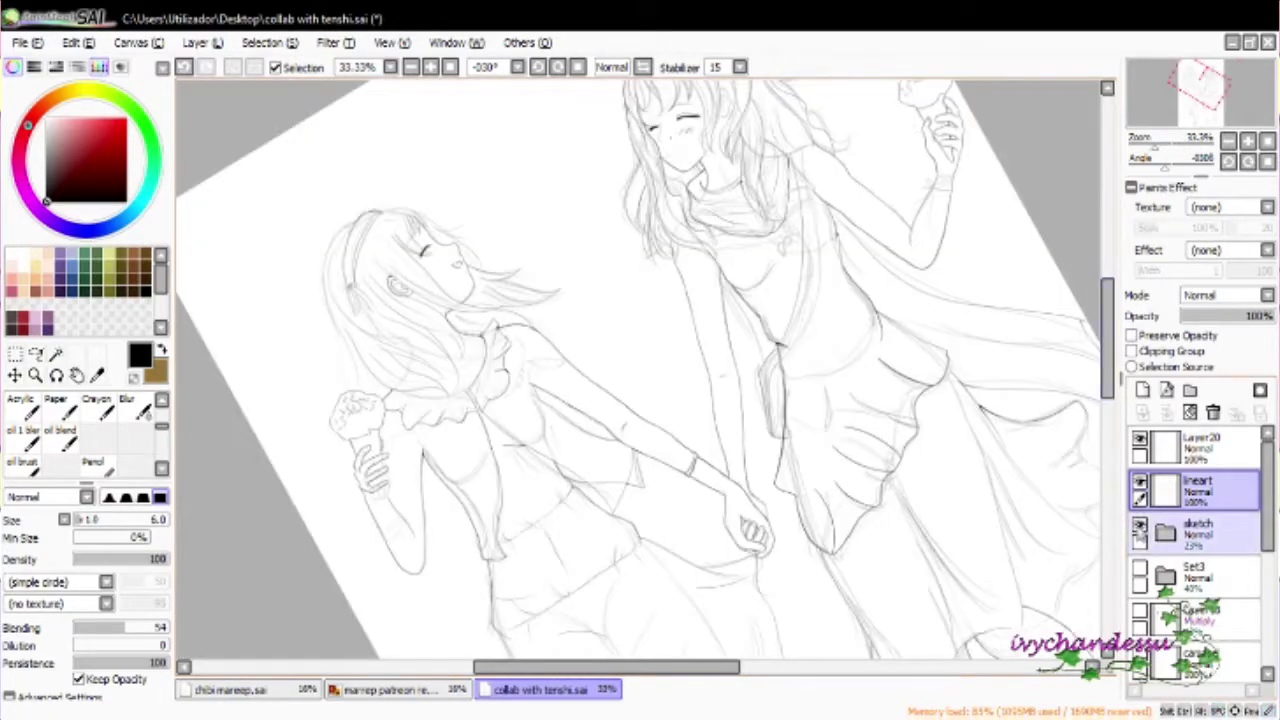
Start inking the rippled outer edge of the second figure's flowing skirt, undoing the strokes that miss the sketch
{"action": "scroll", "coordinate": [560, 304], "scroll_direction": "up", "scroll_amount": 4}
{"action": "left_click_drag", "start_coordinate": [560, 304], "coordinate": [954, 427]}
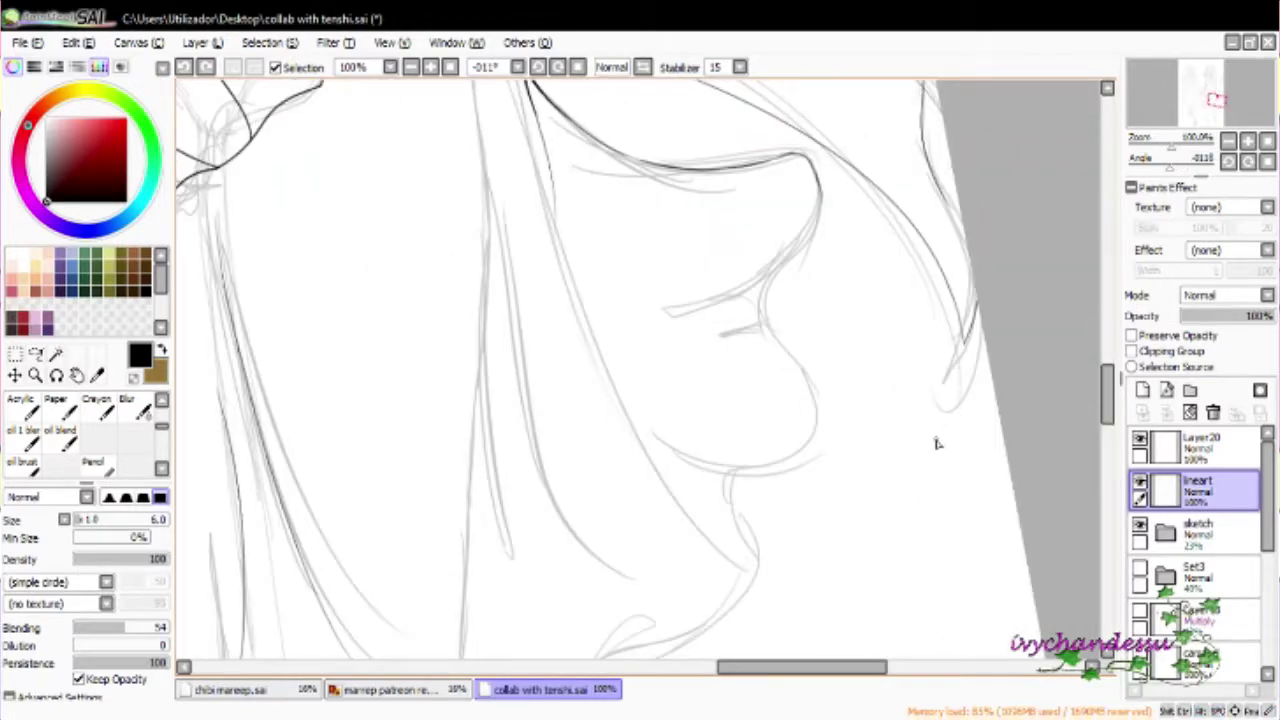
{"action": "scroll", "coordinate": [948, 458], "scroll_direction": "up", "scroll_amount": 4}
{"action": "mouse_move", "coordinate": [886, 343]}
{"action": "left_mouse_down"}
{"action": "mouse_move", "coordinate": [794, 180]}
{"action": "mouse_move", "coordinate": [800, 230]}
{"action": "mouse_move", "coordinate": [831, 232]}
{"action": "mouse_move", "coordinate": [851, 306]}
{"action": "mouse_move", "coordinate": [832, 391]}
{"action": "mouse_move", "coordinate": [900, 300]}
{"action": "mouse_move", "coordinate": [775, 515]}
{"action": "left_mouse_up"}
{"action": "mouse_move", "coordinate": [995, 448]}
{"action": "left_mouse_down"}
{"action": "mouse_move", "coordinate": [1023, 263]}
{"action": "mouse_move", "coordinate": [440, 215]}
{"action": "mouse_move", "coordinate": [700, 428]}
{"action": "left_mouse_up"}
{"action": "scroll", "coordinate": [700, 428], "scroll_direction": "up", "scroll_amount": 1}
{"action": "mouse_move", "coordinate": [585, 210]}
{"action": "left_mouse_down"}
{"action": "mouse_move", "coordinate": [714, 414]}
{"action": "mouse_move", "coordinate": [728, 490]}
{"action": "left_mouse_up"}
{"action": "mouse_move", "coordinate": [728, 490]}
{"action": "left_mouse_down"}
{"action": "mouse_move", "coordinate": [863, 214]}
{"action": "mouse_move", "coordinate": [586, 386]}
{"action": "mouse_move", "coordinate": [573, 295]}
{"action": "left_mouse_up"}
{"action": "key", "text": "ctrl+z"}
{"action": "mouse_move", "coordinate": [540, 480]}
{"action": "left_mouse_down"}
{"action": "mouse_move", "coordinate": [666, 223]}
{"action": "mouse_move", "coordinate": [808, 257]}
{"action": "mouse_move", "coordinate": [608, 286]}
{"action": "left_mouse_up"}
{"action": "key", "text": "ctrl+z"}
Ink the large rounded ripple of the flowing skirt's edge together with the short fold beside it
{"action": "key", "text": "b"}
{"action": "left_click_drag", "start_coordinate": [534, 409], "coordinate": [444, 469]}
{"action": "left_click_drag", "start_coordinate": [380, 515], "coordinate": [600, 330]}
{"action": "left_click_drag", "start_coordinate": [640, 370], "coordinate": [600, 330]}
{"action": "left_click_drag", "start_coordinate": [465, 565], "coordinate": [740, 305]}
{"action": "left_click_drag", "start_coordinate": [556, 454], "coordinate": [784, 260]}
{"action": "left_click_drag", "start_coordinate": [486, 446], "coordinate": [776, 286]}
{"action": "scroll", "coordinate": [820, 285], "scroll_direction": "down", "scroll_amount": 2}
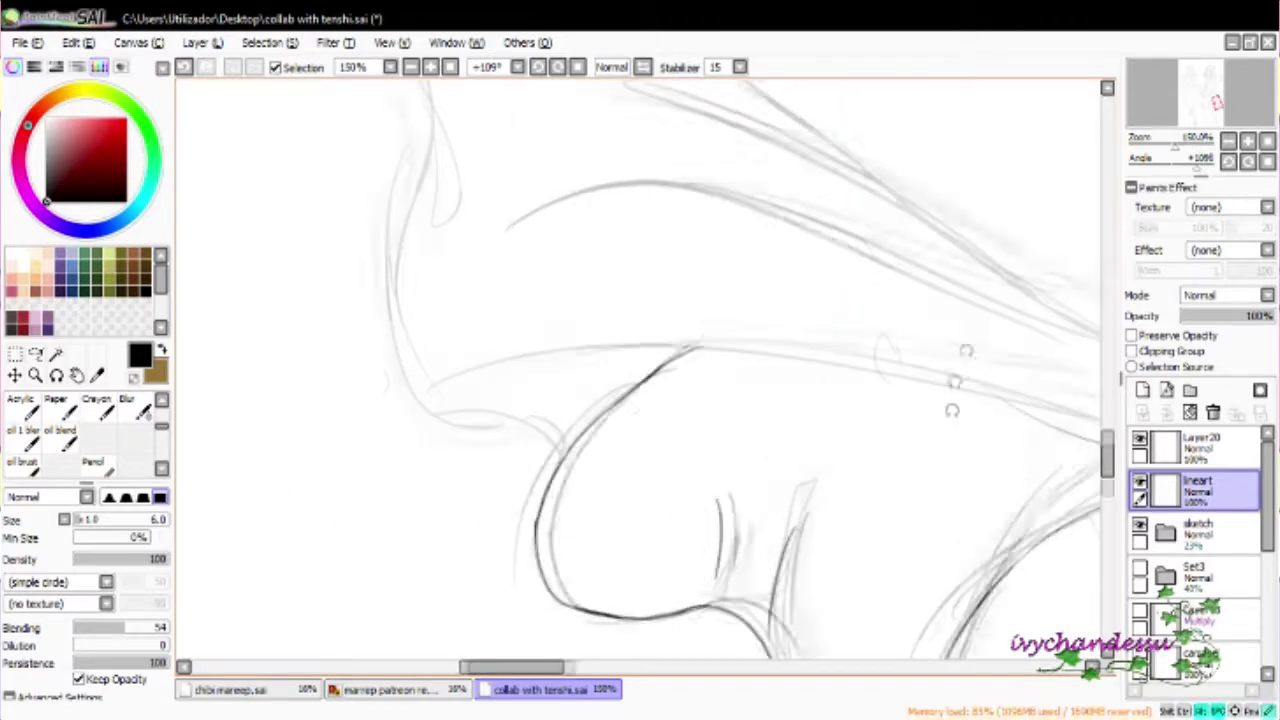
Ink the flowing skirt's edge below the rounded ripple where it curves back toward the legs
{"action": "left_click_drag", "start_coordinate": [951, 409], "coordinate": [969, 211]}
{"action": "key", "text": "x"}
{"action": "left_click_drag", "start_coordinate": [998, 383], "coordinate": [897, 380]}
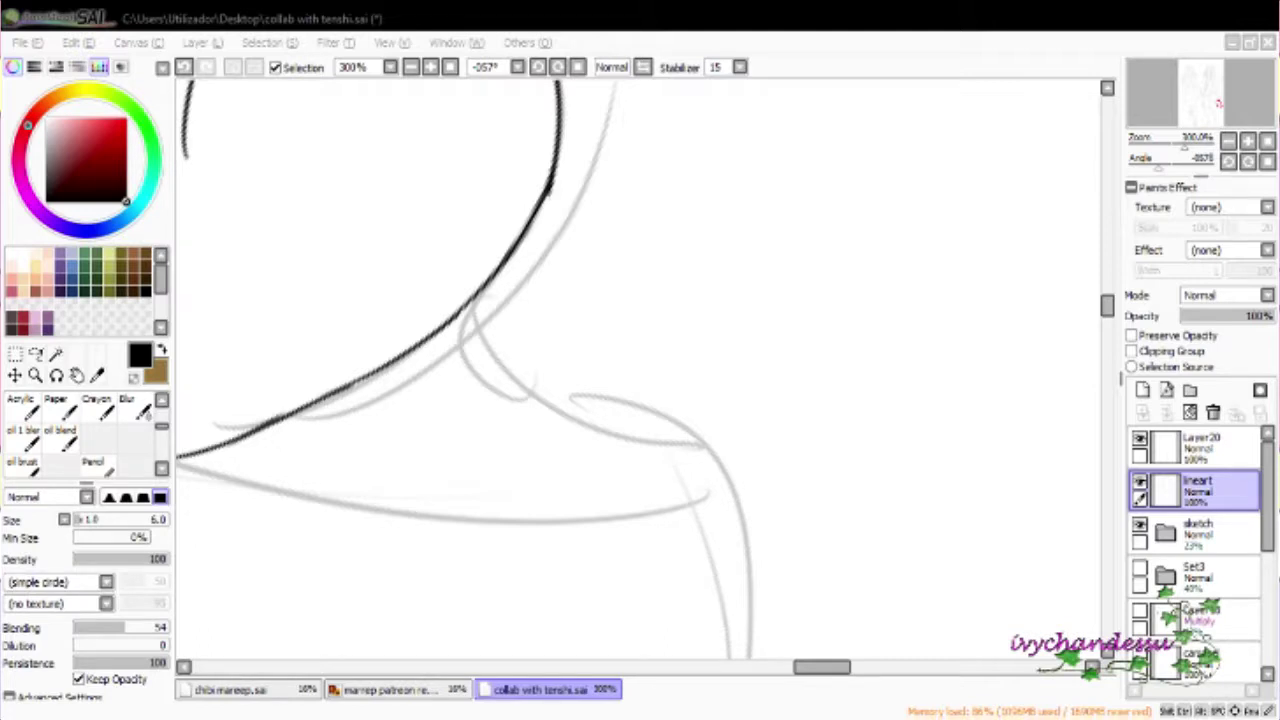
{"action": "scroll", "coordinate": [480, 230], "scroll_direction": "up", "scroll_amount": 3}
{"action": "left_click_drag", "start_coordinate": [450, 238], "coordinate": [492, 348]}
{"action": "mouse_move", "coordinate": [470, 280]}
{"action": "left_mouse_down"}
{"action": "mouse_move", "coordinate": [575, 450]}
{"action": "mouse_move", "coordinate": [470, 290]}
{"action": "left_mouse_up"}
{"action": "mouse_move", "coordinate": [400, 270]}
{"action": "left_mouse_down"}
{"action": "mouse_move", "coordinate": [640, 445]}
{"action": "mouse_move", "coordinate": [520, 400]}
{"action": "left_mouse_up"}
{"action": "left_click_drag", "start_coordinate": [464, 340], "coordinate": [670, 420]}
{"action": "left_click_drag", "start_coordinate": [564, 364], "coordinate": [715, 500]}
Continue the flowing skirt's wavy hem until it meets the second figure's outer leg contour
{"action": "mouse_move", "coordinate": [715, 500]}
{"action": "left_mouse_down"}
{"action": "mouse_move", "coordinate": [660, 238]}
{"action": "mouse_move", "coordinate": [620, 330]}
{"action": "left_mouse_up"}
{"action": "mouse_move", "coordinate": [385, 580]}
{"action": "left_mouse_down"}
{"action": "mouse_move", "coordinate": [400, 545]}
{"action": "mouse_move", "coordinate": [760, 250]}
{"action": "left_mouse_up"}
{"action": "mouse_move", "coordinate": [710, 320]}
{"action": "left_mouse_down"}
{"action": "mouse_move", "coordinate": [470, 445]}
{"action": "mouse_move", "coordinate": [849, 337]}
{"action": "mouse_move", "coordinate": [880, 200]}
{"action": "mouse_move", "coordinate": [846, 440]}
{"action": "mouse_move", "coordinate": [640, 325]}
{"action": "left_mouse_up"}
{"action": "scroll", "coordinate": [640, 326], "scroll_direction": "down", "scroll_amount": 5}
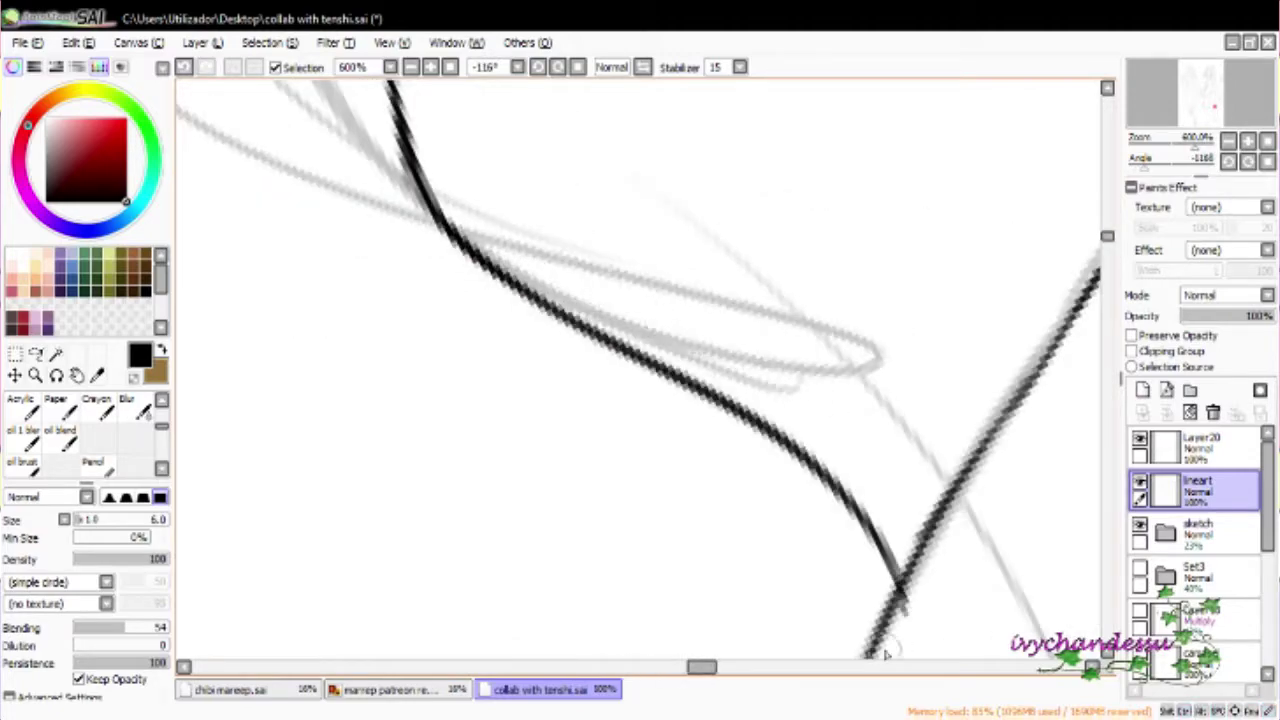
{"action": "mouse_move", "coordinate": [744, 158]}
{"action": "left_mouse_down"}
{"action": "mouse_move", "coordinate": [737, 449]}
{"action": "mouse_move", "coordinate": [891, 451]}
{"action": "mouse_move", "coordinate": [960, 305]}
{"action": "left_mouse_up"}
{"action": "scroll", "coordinate": [891, 451], "scroll_direction": "down", "scroll_amount": 3}
Complete the missing stretch of the skirt's hem between the second figure's legs
{"action": "scroll", "coordinate": [809, 503], "scroll_direction": "up", "scroll_amount": 6}
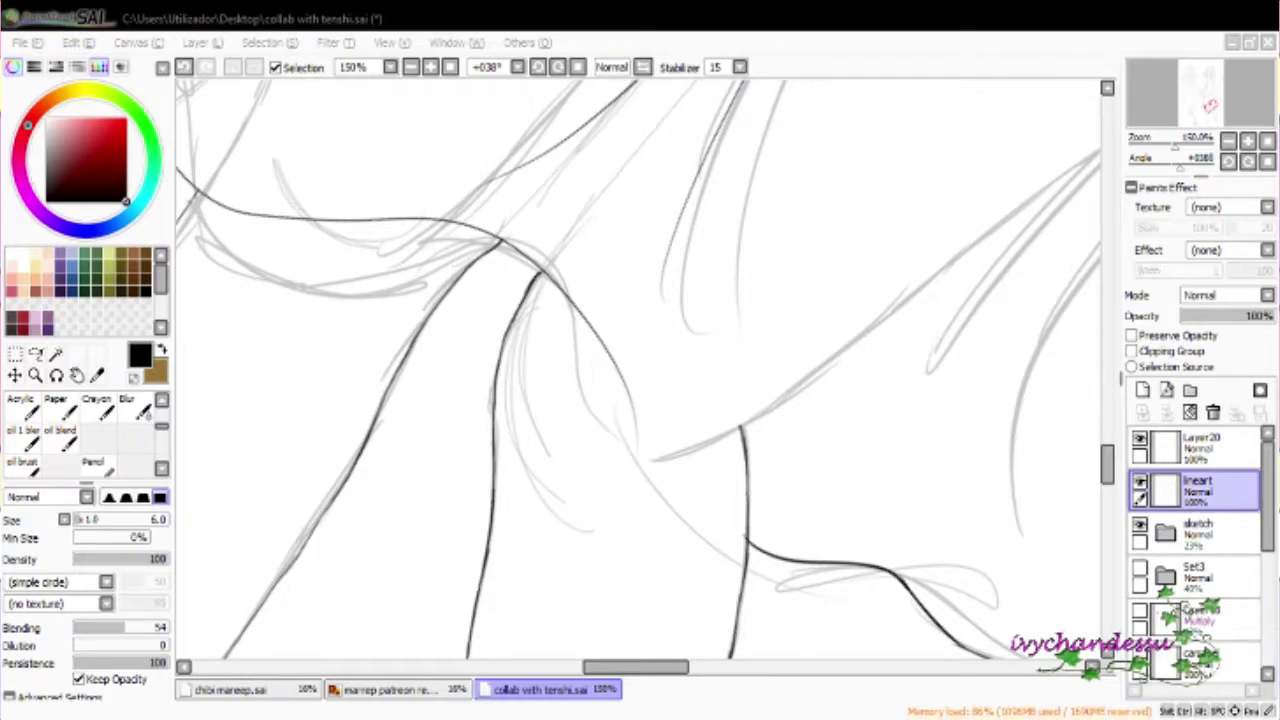
{"action": "scroll", "coordinate": [740, 256], "scroll_direction": "up", "scroll_amount": 5}
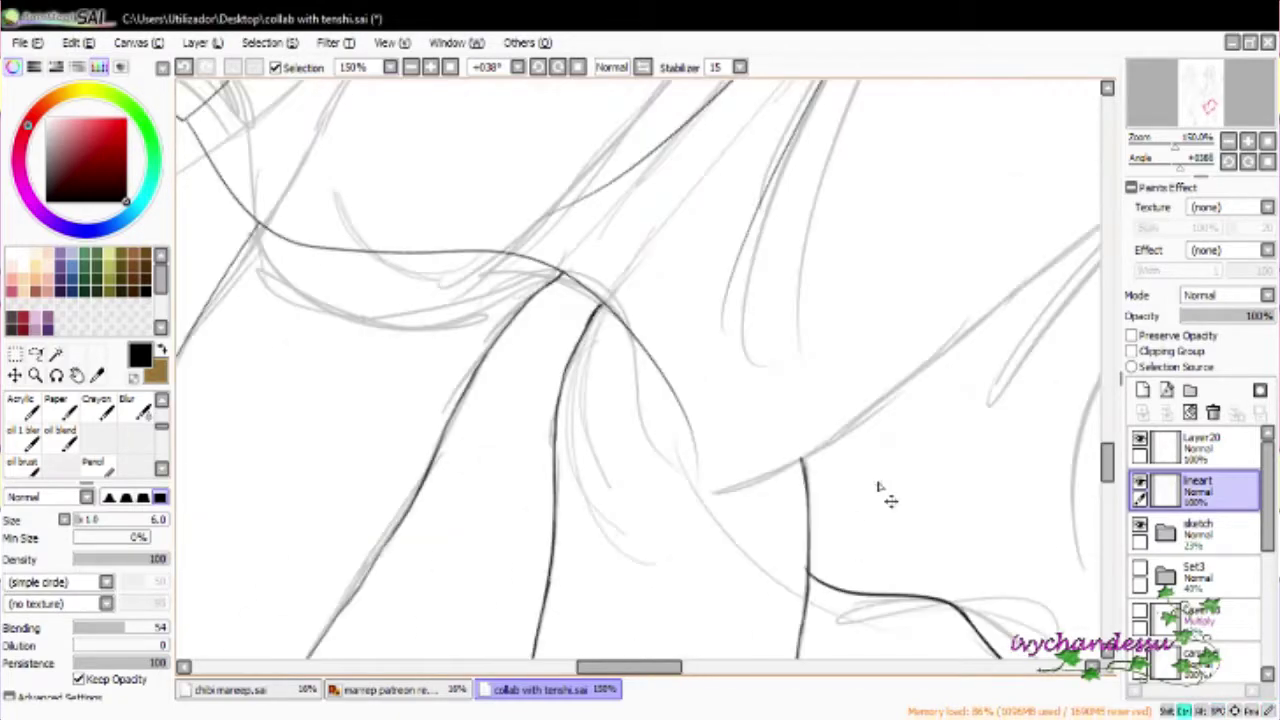
{"action": "mouse_move", "coordinate": [740, 256]}
{"action": "left_mouse_down"}
{"action": "mouse_move", "coordinate": [740, 161]}
{"action": "mouse_move", "coordinate": [635, 161]}
{"action": "left_mouse_up"}
{"action": "key", "text": "e"}
{"action": "mouse_move", "coordinate": [775, 175]}
{"action": "left_mouse_down"}
{"action": "mouse_move", "coordinate": [807, 458]}
{"action": "mouse_move", "coordinate": [780, 462]}
{"action": "mouse_move", "coordinate": [848, 505]}
{"action": "mouse_move", "coordinate": [766, 462]}
{"action": "mouse_move", "coordinate": [841, 506]}
{"action": "mouse_move", "coordinate": [901, 520]}
{"action": "mouse_move", "coordinate": [945, 508]}
{"action": "left_mouse_up"}
{"action": "scroll", "coordinate": [947, 510], "scroll_direction": "down", "scroll_amount": 6}
{"action": "key", "text": "b"}
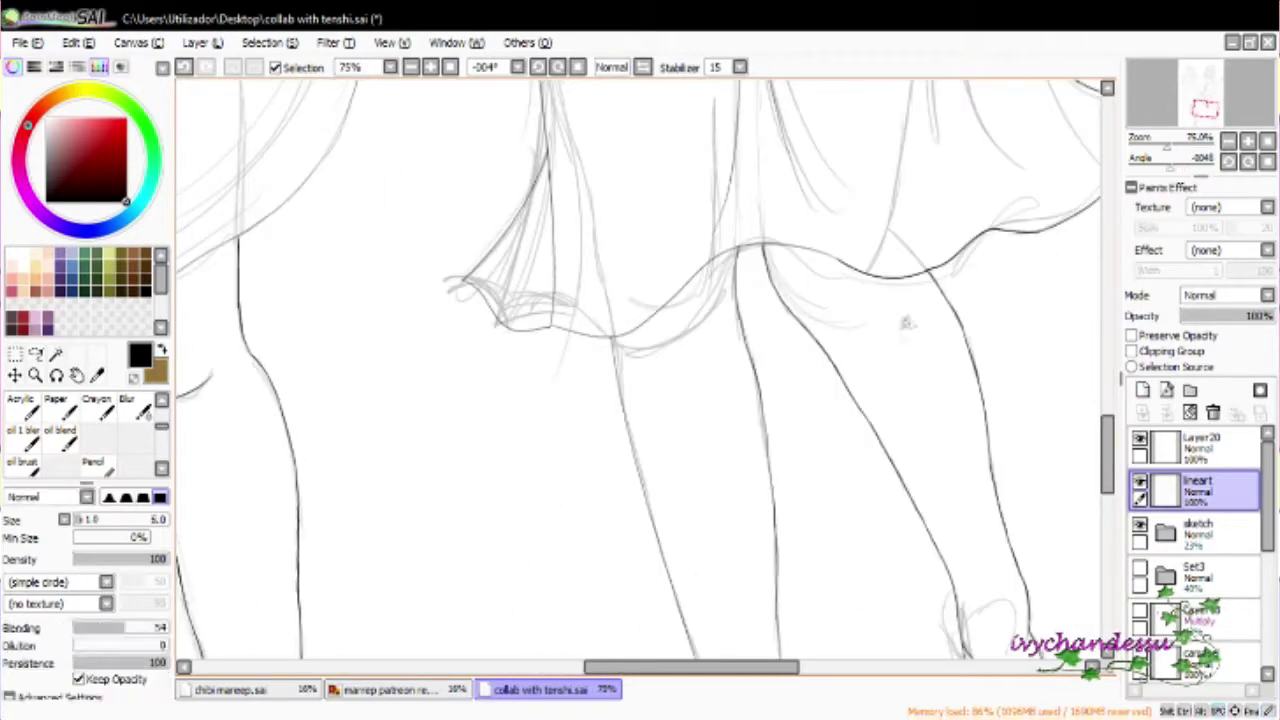
Try to ink the lower edge of the diagonal band across the second figure's torso
{"action": "scroll", "coordinate": [835, 289], "scroll_direction": "down", "scroll_amount": 4}
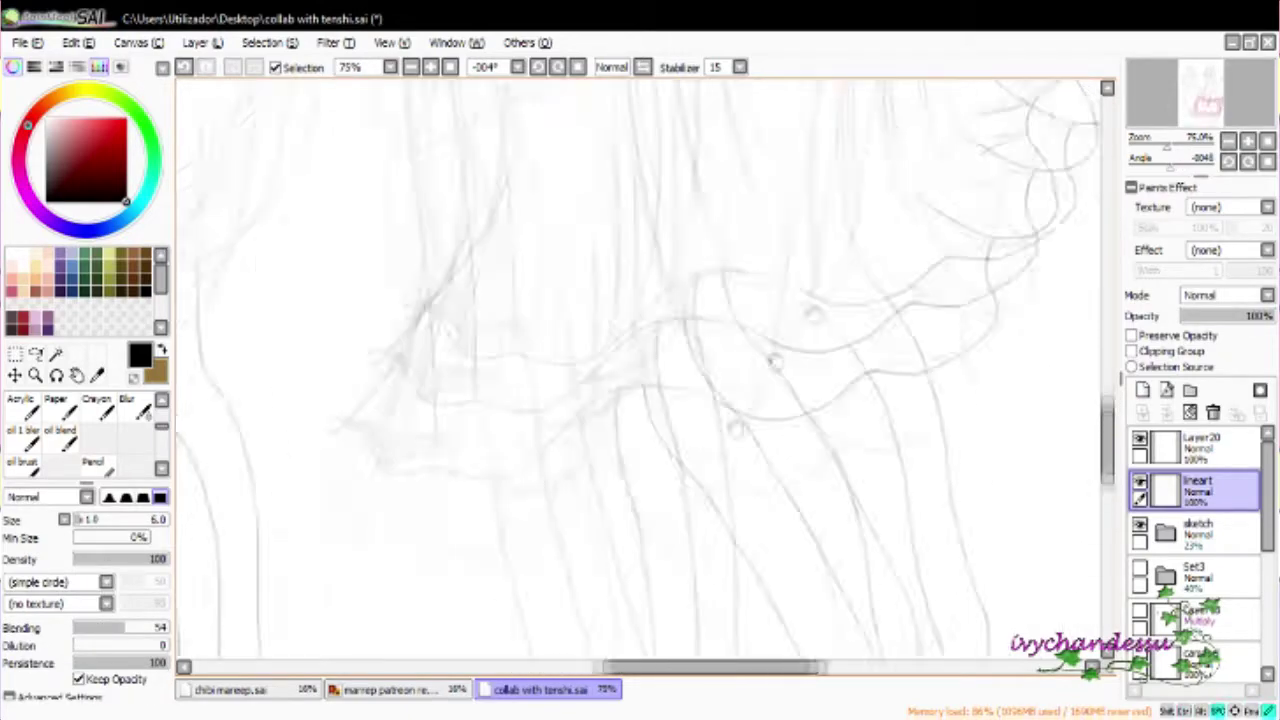
{"action": "left_click_drag", "start_coordinate": [714, 494], "coordinate": [700, 242]}
{"action": "scroll", "coordinate": [907, 370], "scroll_direction": "up", "scroll_amount": 6}
{"action": "scroll", "coordinate": [700, 242], "scroll_direction": "down", "scroll_amount": 4}
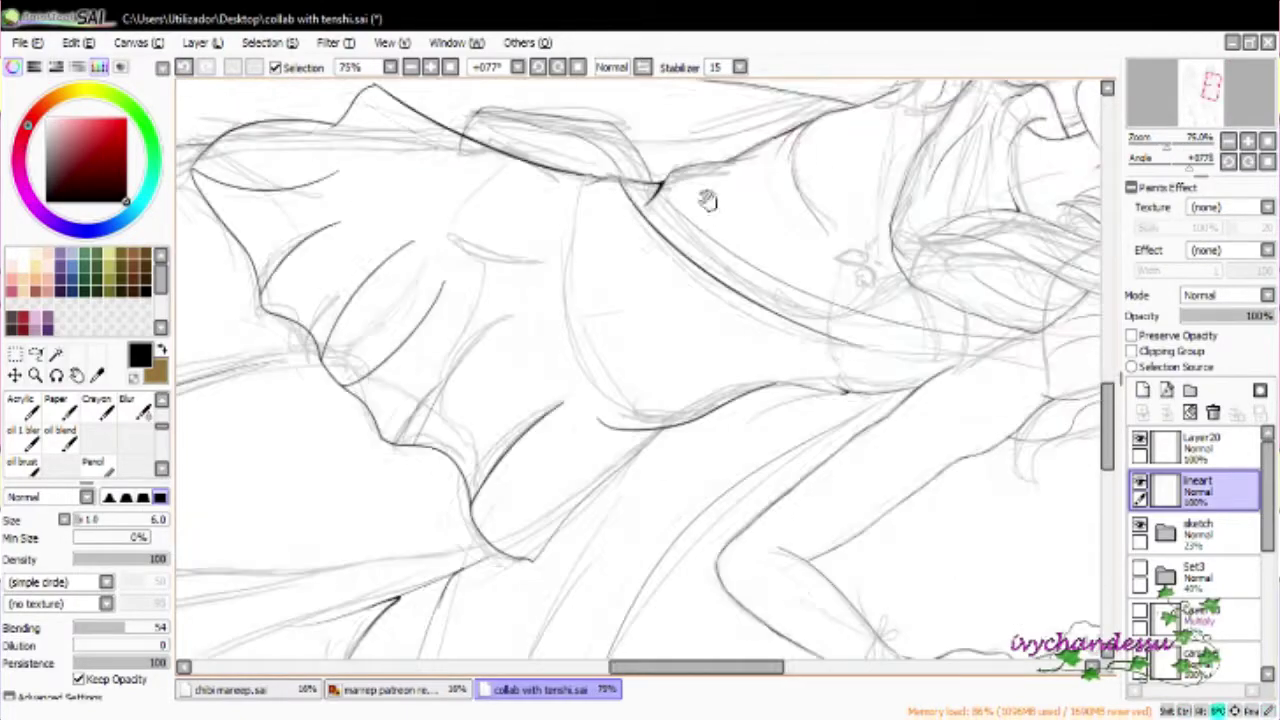
{"action": "key", "text": "ctrl+z"}
{"action": "mouse_move", "coordinate": [490, 222]}
{"action": "left_mouse_down"}
{"action": "mouse_move", "coordinate": [846, 462]}
{"action": "mouse_move", "coordinate": [836, 390]}
{"action": "left_mouse_up"}
{"action": "key", "text": "ctrl+z"}
{"action": "key", "text": "ctrl+z"}
{"action": "mouse_move", "coordinate": [486, 212]}
{"action": "left_mouse_down"}
{"action": "mouse_move", "coordinate": [792, 396]}
{"action": "mouse_move", "coordinate": [816, 436]}
{"action": "mouse_move", "coordinate": [920, 418]}
{"action": "left_mouse_up"}
{"action": "key", "text": "ctrl+z"}
{"action": "key", "text": "ctrl+z"}
{"action": "left_click_drag", "start_coordinate": [600, 300], "coordinate": [640, 340]}
{"action": "left_click_drag", "start_coordinate": [520, 180], "coordinate": [822, 414]}
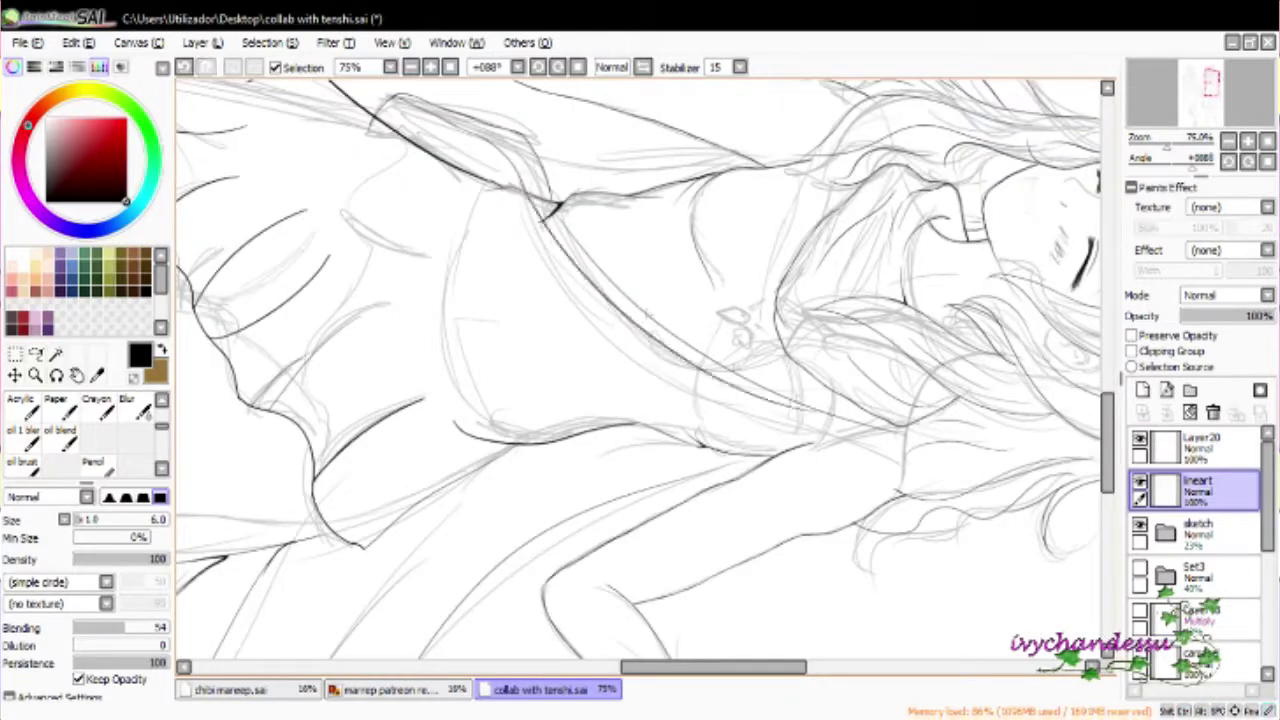
Redo the diagonal band's lower edge as one smooth curve from the waist up across the chest, undoing the unsuitable strokes
{"action": "key", "text": "ctrl+z"}
{"action": "left_click_drag", "start_coordinate": [540, 202], "coordinate": [838, 460]}
{"action": "key", "text": "ctrl+z"}
{"action": "key", "text": "ctrl+z"}
{"action": "mouse_move", "coordinate": [526, 180]}
{"action": "left_mouse_down"}
{"action": "mouse_move", "coordinate": [866, 450]}
{"action": "mouse_move", "coordinate": [836, 468]}
{"action": "mouse_move", "coordinate": [944, 486]}
{"action": "mouse_move", "coordinate": [856, 466]}
{"action": "left_mouse_up"}
{"action": "key", "text": "ctrl+z"}
{"action": "key", "text": "ctrl+z"}
{"action": "key", "text": "ctrl+z"}
{"action": "key", "text": "ctrl+z"}
{"action": "left_click_drag", "start_coordinate": [546, 210], "coordinate": [856, 464]}
{"action": "key", "text": "ctrl+z"}
{"action": "left_click_drag", "start_coordinate": [536, 184], "coordinate": [862, 450]}
{"action": "key", "text": "ctrl+z"}
{"action": "left_click_drag", "start_coordinate": [558, 222], "coordinate": [812, 442]}
Erase the stray line ends where the diagonal band crosses the corner of the second figure's waist
{"action": "scroll", "coordinate": [630, 196], "scroll_direction": "up", "scroll_amount": 4}
{"action": "mouse_move", "coordinate": [630, 196]}
{"action": "left_mouse_down"}
{"action": "mouse_move", "coordinate": [700, 300]}
{"action": "mouse_move", "coordinate": [590, 484]}
{"action": "mouse_move", "coordinate": [684, 456]}
{"action": "left_mouse_up"}
{"action": "key", "text": "n"}
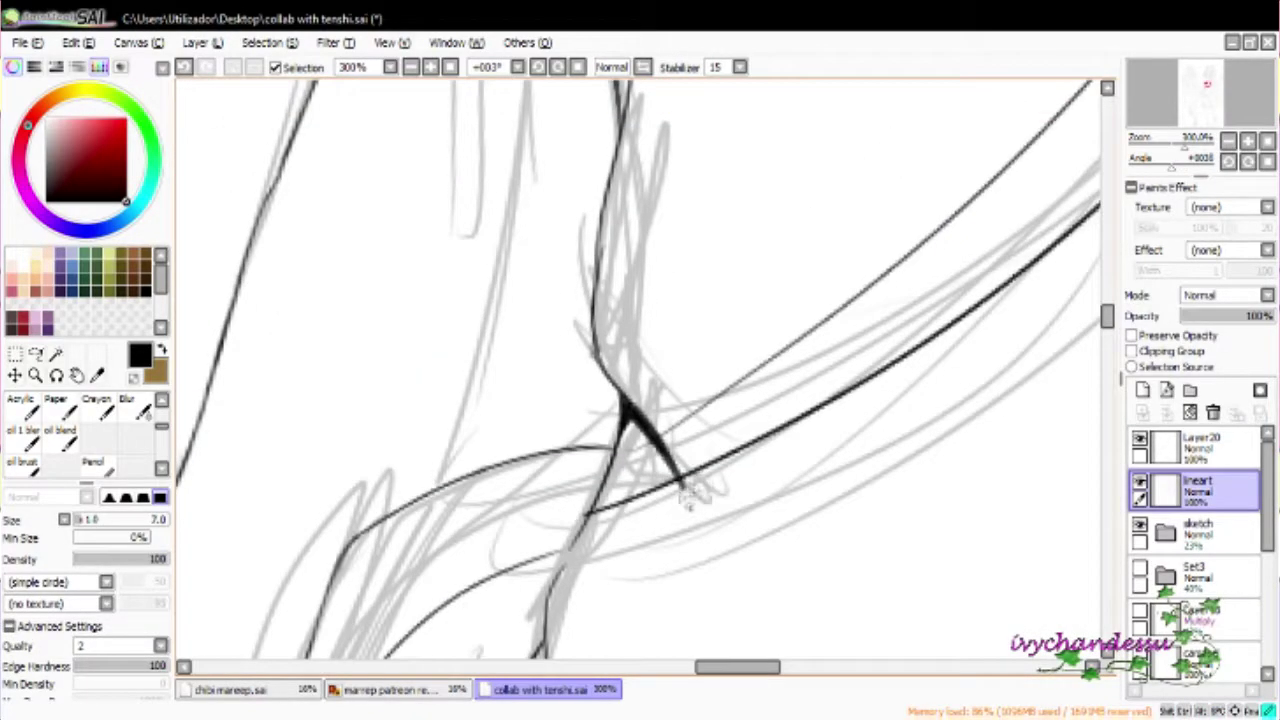
{"action": "key", "text": "ctrl+z"}
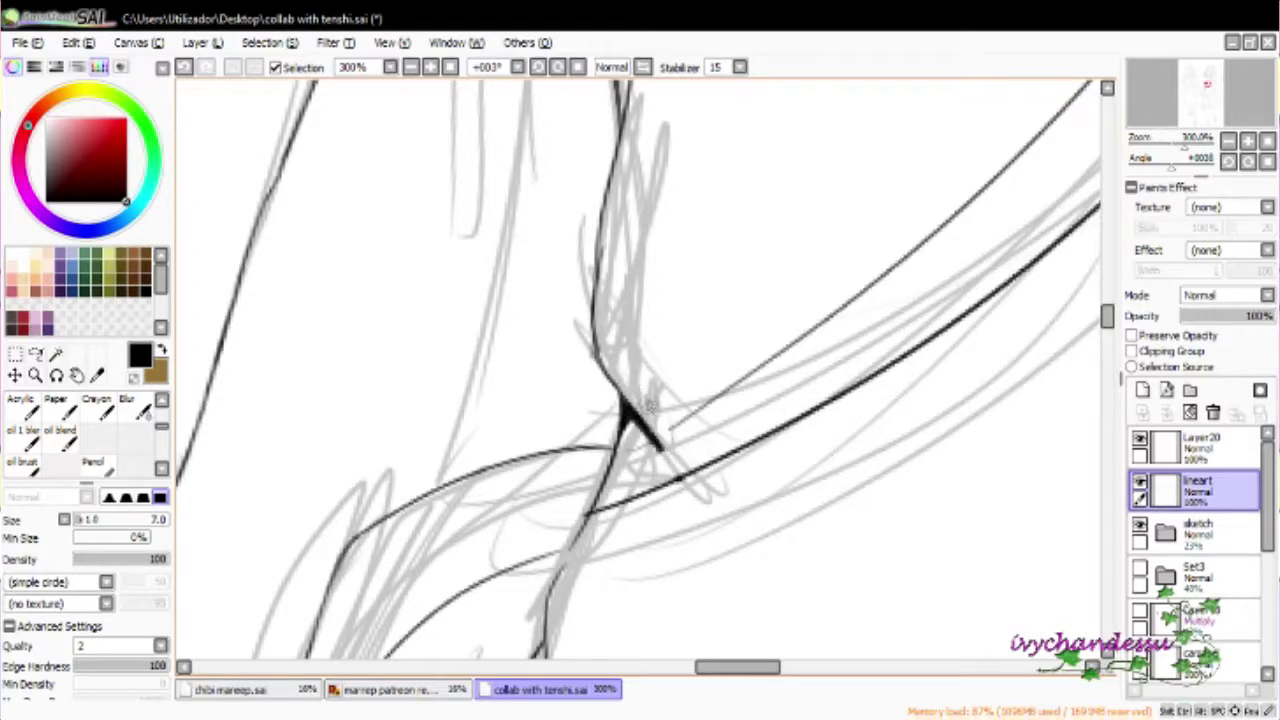
{"action": "mouse_move", "coordinate": [622, 392]}
{"action": "left_mouse_down"}
{"action": "mouse_move", "coordinate": [690, 510]}
{"action": "mouse_move", "coordinate": [640, 300]}
{"action": "mouse_move", "coordinate": [563, 315]}
{"action": "left_mouse_up"}
{"action": "key", "text": "bracketright"}
{"action": "key", "text": "bracketleft"}
{"action": "key", "text": "bracketleft"}
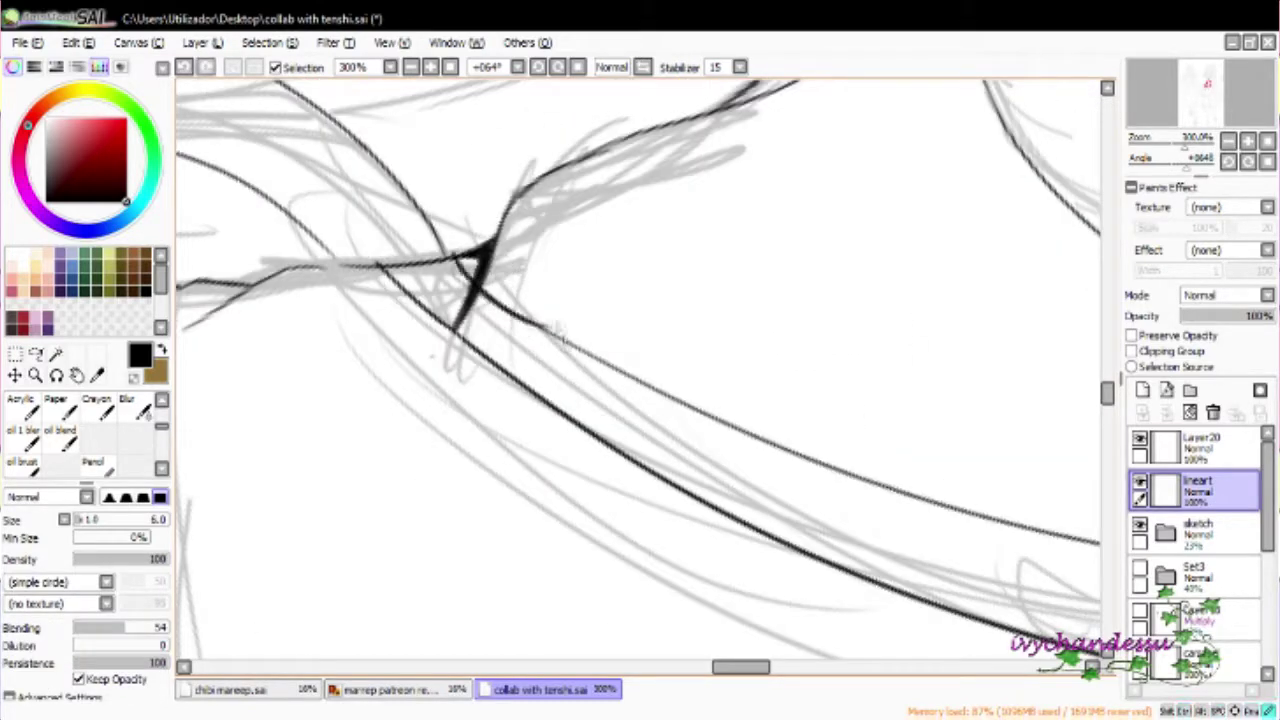
Undo the trial stroke on the band's upper edge and erase the tail of the dark waist corner
{"action": "left_click_drag", "start_coordinate": [482, 268], "coordinate": [560, 326]}
{"action": "key", "text": "ctrl+z"}
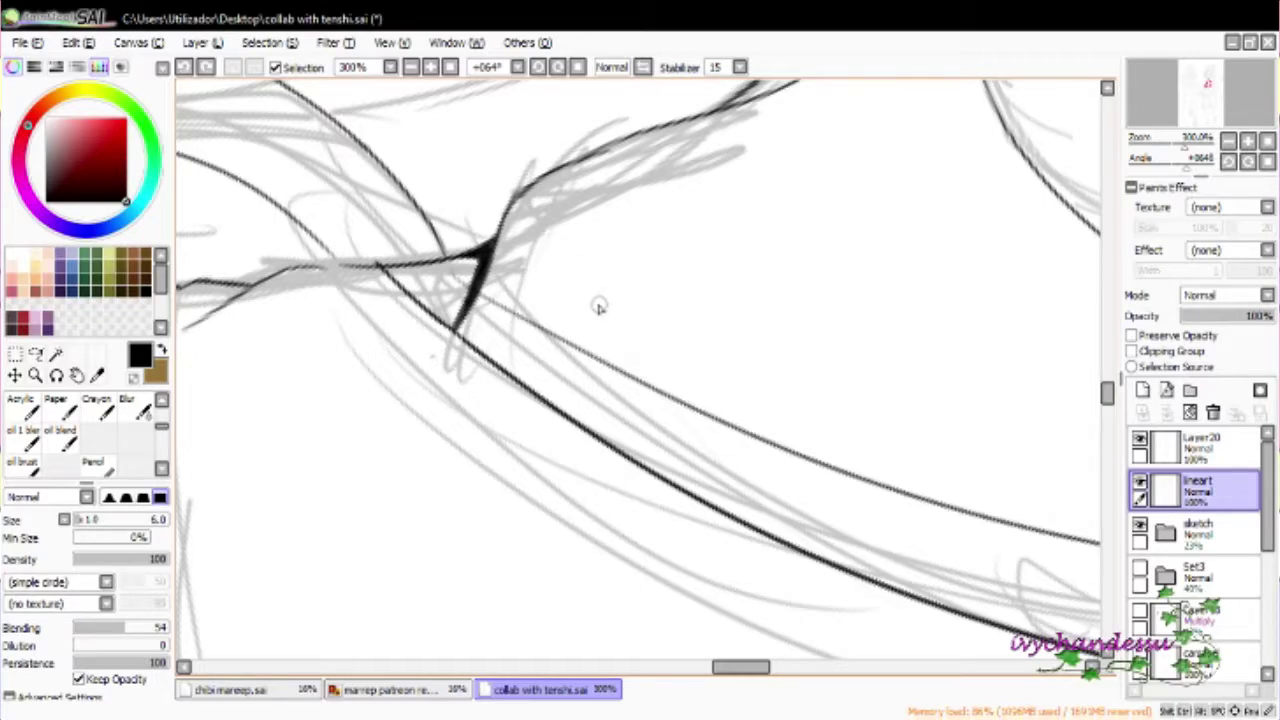
{"action": "key", "text": "e"}
{"action": "mouse_move", "coordinate": [458, 304]}
{"action": "left_mouse_down"}
{"action": "mouse_move", "coordinate": [458, 334]}
{"action": "mouse_move", "coordinate": [492, 334]}
{"action": "mouse_move", "coordinate": [478, 300]}
{"action": "mouse_move", "coordinate": [542, 339]}
{"action": "left_mouse_up"}
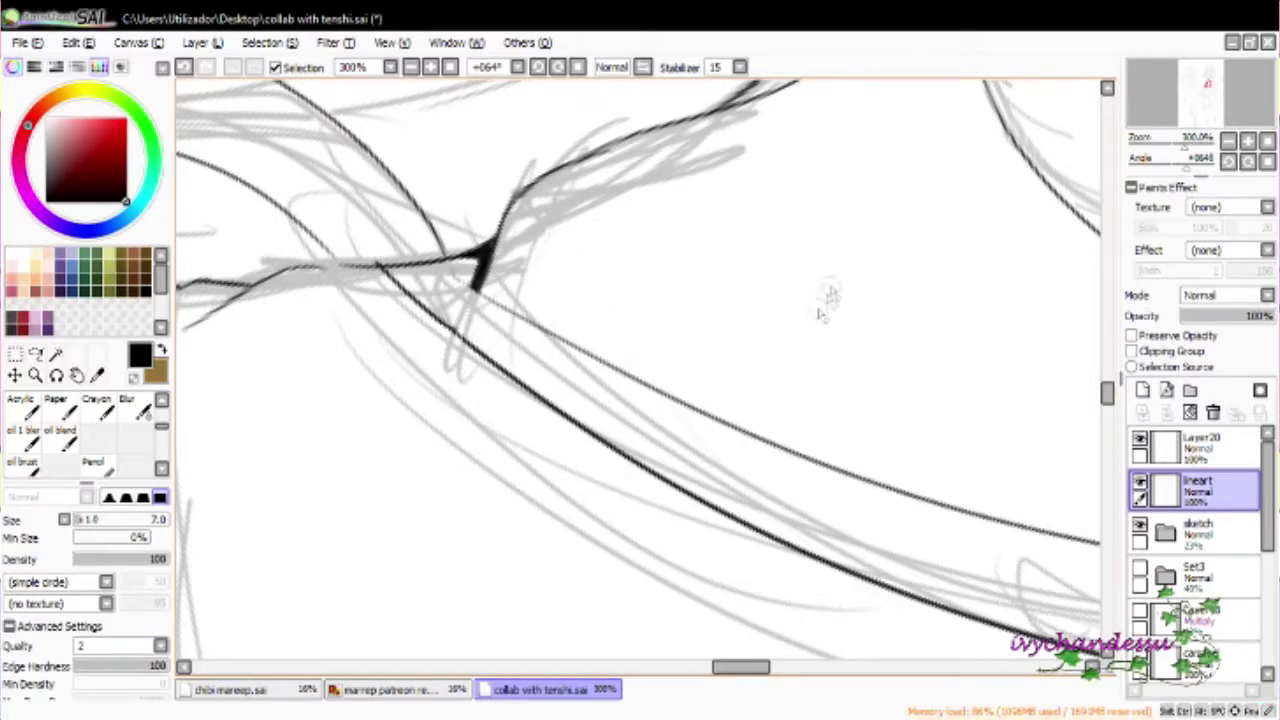
Join the band's upper edge to the waist corner with a new stroke, comparing it through undo and redo
{"action": "key", "text": "b"}
{"action": "left_click_drag", "start_coordinate": [440, 242], "coordinate": [552, 340]}
{"action": "key", "text": "ctrl+z"}
{"action": "key", "text": "ctrl+y"}
{"action": "key", "text": "ctrl+z"}
{"action": "key", "text": "ctrl+y"}
Ink the short bust curve on the far side of the diagonal band, beside the second figure's armpit
{"action": "key", "text": "Home"}
{"action": "scroll", "coordinate": [565, 190], "scroll_direction": "up", "scroll_amount": 2}
{"action": "mouse_move", "coordinate": [565, 190]}
{"action": "left_mouse_down"}
{"action": "mouse_move", "coordinate": [723, 194]}
{"action": "mouse_move", "coordinate": [645, 245]}
{"action": "mouse_move", "coordinate": [650, 290]}
{"action": "left_mouse_up"}
{"action": "key", "text": "ctrl+z"}
{"action": "key", "text": "ctrl+y"}
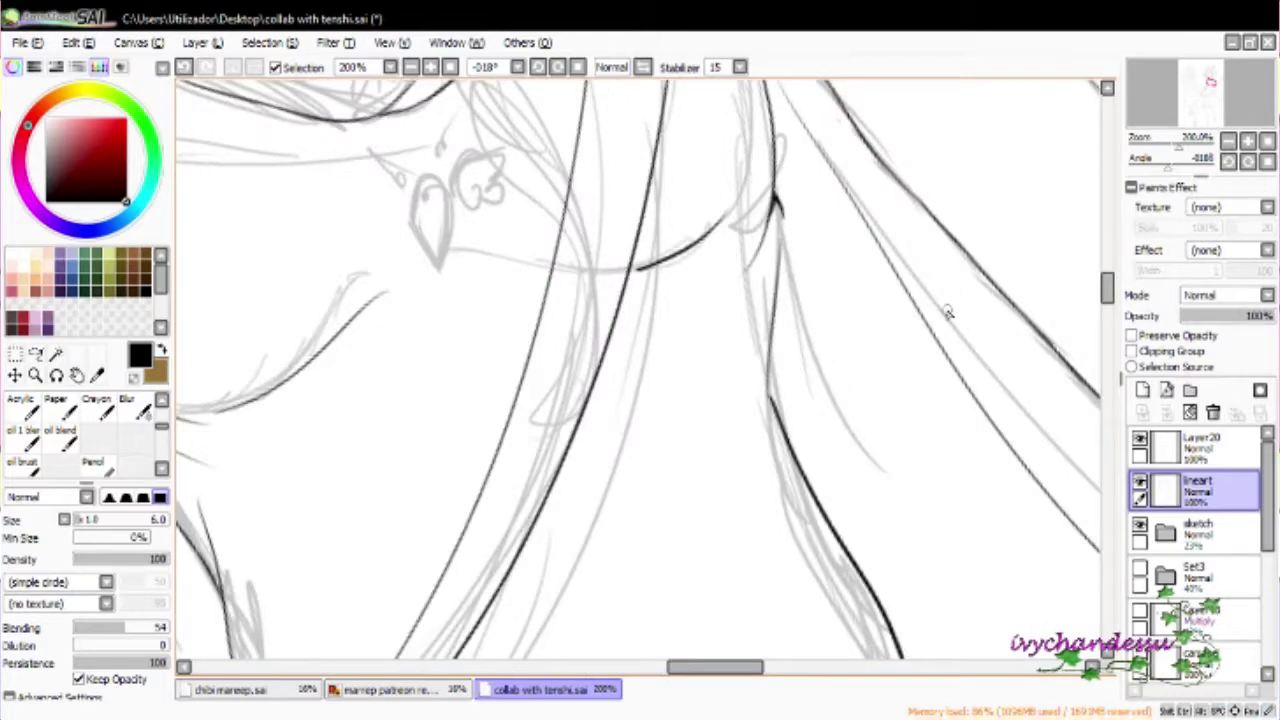
Ink the open smiling mouth on the second figure's face
{"action": "scroll", "coordinate": [650, 290], "scroll_direction": "down", "scroll_amount": 3}
{"action": "scroll", "coordinate": [651, 335], "scroll_direction": "up", "scroll_amount": 5}
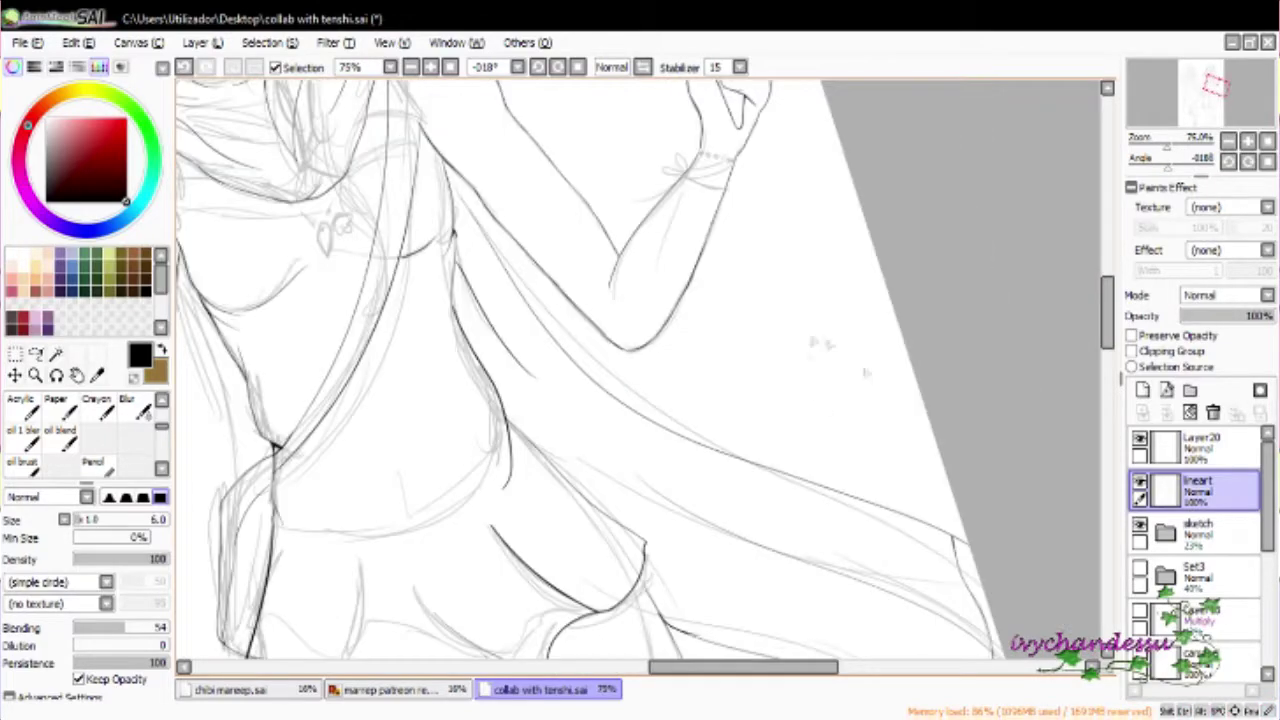
{"action": "mouse_move", "coordinate": [862, 372]}
{"action": "left_mouse_down"}
{"action": "mouse_move", "coordinate": [1000, 420]}
{"action": "mouse_move", "coordinate": [857, 457]}
{"action": "left_mouse_up"}
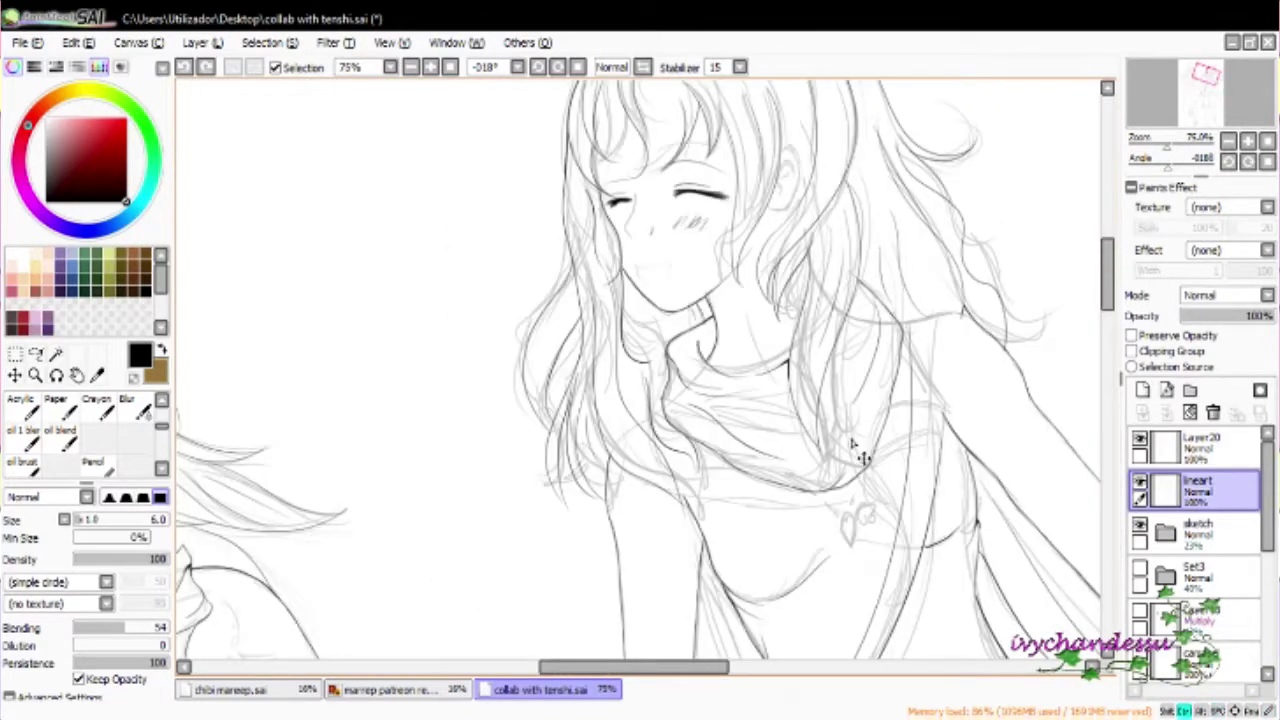
{"action": "scroll", "coordinate": [857, 457], "scroll_direction": "up", "scroll_amount": 3}
{"action": "mouse_move", "coordinate": [707, 358]}
{"action": "left_mouse_down"}
{"action": "mouse_move", "coordinate": [772, 488]}
{"action": "mouse_move", "coordinate": [986, 508]}
{"action": "left_mouse_up"}
{"action": "scroll", "coordinate": [780, 496], "scroll_direction": "up", "scroll_amount": 2}
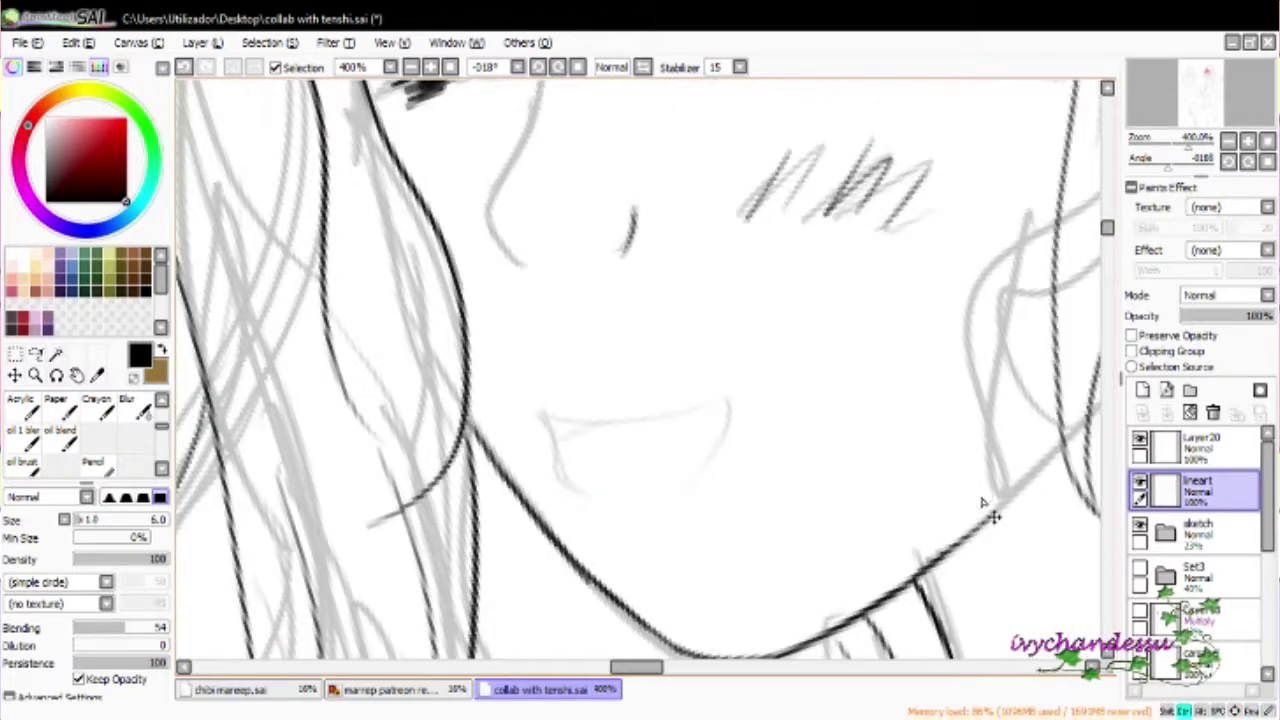
{"action": "scroll", "coordinate": [1008, 357], "scroll_direction": "up", "scroll_amount": 2}
{"action": "mouse_move", "coordinate": [1008, 357]}
{"action": "left_mouse_down"}
{"action": "mouse_move", "coordinate": [872, 272]}
{"action": "mouse_move", "coordinate": [594, 286]}
{"action": "mouse_move", "coordinate": [840, 525]}
{"action": "mouse_move", "coordinate": [805, 195]}
{"action": "mouse_move", "coordinate": [830, 395]}
{"action": "left_mouse_up"}
{"action": "mouse_move", "coordinate": [800, 252]}
{"action": "left_mouse_down"}
{"action": "mouse_move", "coordinate": [770, 295]}
{"action": "mouse_move", "coordinate": [915, 514]}
{"action": "mouse_move", "coordinate": [872, 379]}
{"action": "left_mouse_up"}
{"action": "left_click_drag", "start_coordinate": [722, 485], "coordinate": [740, 545]}
{"action": "left_click_drag", "start_coordinate": [600, 250], "coordinate": [758, 381]}
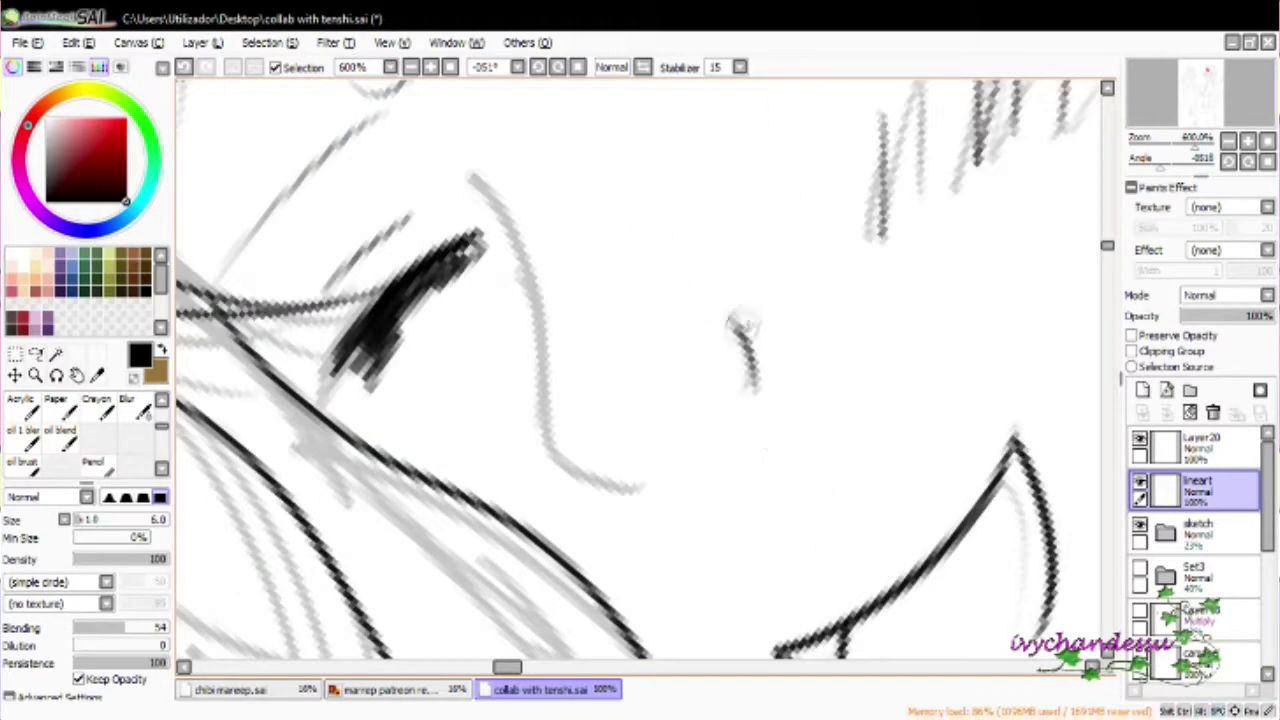
Ink the nose contour between the second figure's closed eyes, redoing the unsuitable stroke
{"action": "left_click_drag", "start_coordinate": [730, 320], "coordinate": [745, 420]}
{"action": "left_click_drag", "start_coordinate": [745, 420], "coordinate": [875, 480]}
{"action": "left_click_drag", "start_coordinate": [620, 195], "coordinate": [760, 520]}
{"action": "key", "text": "ctrl+z"}
{"action": "left_click_drag", "start_coordinate": [625, 200], "coordinate": [745, 515]}
{"action": "mouse_move", "coordinate": [700, 400]}
{"action": "left_mouse_down"}
{"action": "mouse_move", "coordinate": [520, 300]}
{"action": "mouse_move", "coordinate": [640, 330]}
{"action": "left_mouse_up"}
Ink the inner strand of the second figure's side bangs as one curve, undoing the unsuitable strokes
{"action": "left_click_drag", "start_coordinate": [660, 230], "coordinate": [480, 410]}
{"action": "left_click_drag", "start_coordinate": [570, 220], "coordinate": [660, 285]}
{"action": "mouse_move", "coordinate": [660, 285]}
{"action": "left_mouse_down"}
{"action": "mouse_move", "coordinate": [826, 336]}
{"action": "mouse_move", "coordinate": [1090, 270]}
{"action": "left_mouse_up"}
{"action": "mouse_move", "coordinate": [625, 152]}
{"action": "left_mouse_down"}
{"action": "mouse_move", "coordinate": [720, 500]}
{"action": "mouse_move", "coordinate": [690, 530]}
{"action": "mouse_move", "coordinate": [700, 525]}
{"action": "left_mouse_up"}
{"action": "key", "text": "ctrl+z"}
{"action": "key", "text": "ctrl+z"}
{"action": "key", "text": "ctrl+z"}
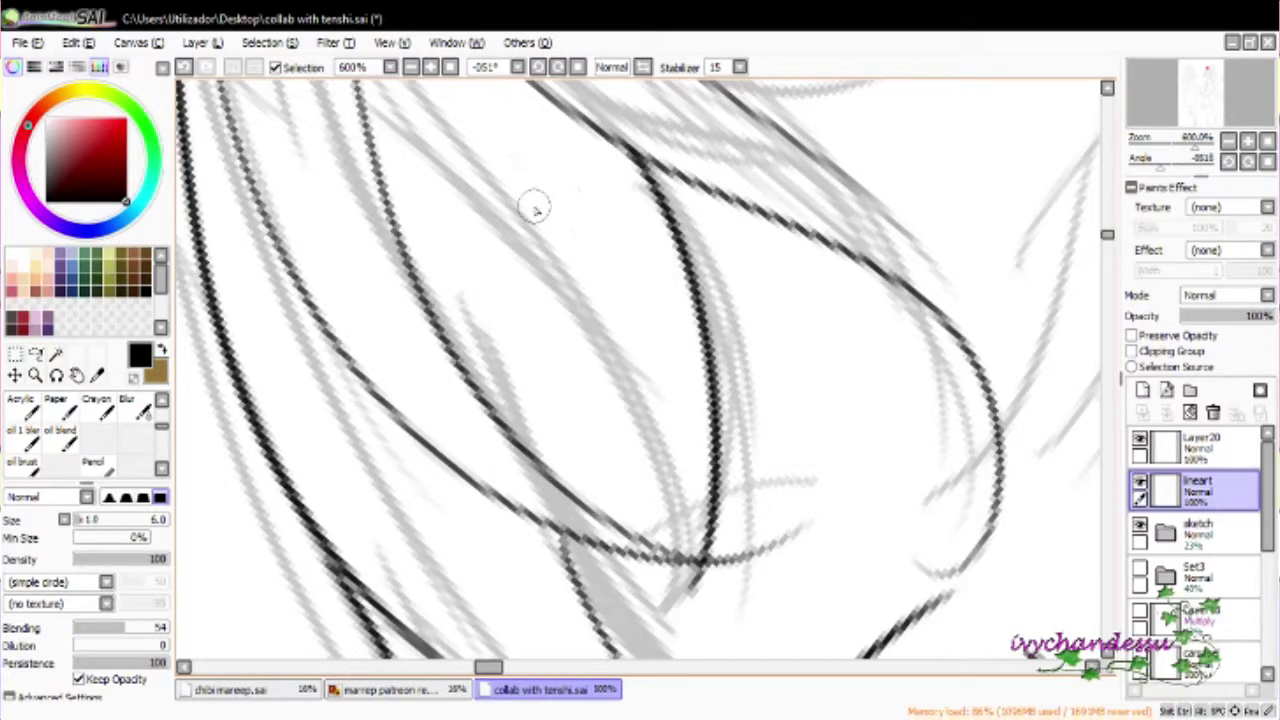
{"action": "left_click_drag", "start_coordinate": [488, 182], "coordinate": [608, 247]}
{"action": "mouse_move", "coordinate": [508, 192]}
{"action": "left_mouse_down"}
{"action": "mouse_move", "coordinate": [598, 264]}
{"action": "mouse_move", "coordinate": [745, 465]}
{"action": "mouse_move", "coordinate": [790, 622]}
{"action": "left_mouse_up"}
{"action": "key", "text": "ctrl+z"}
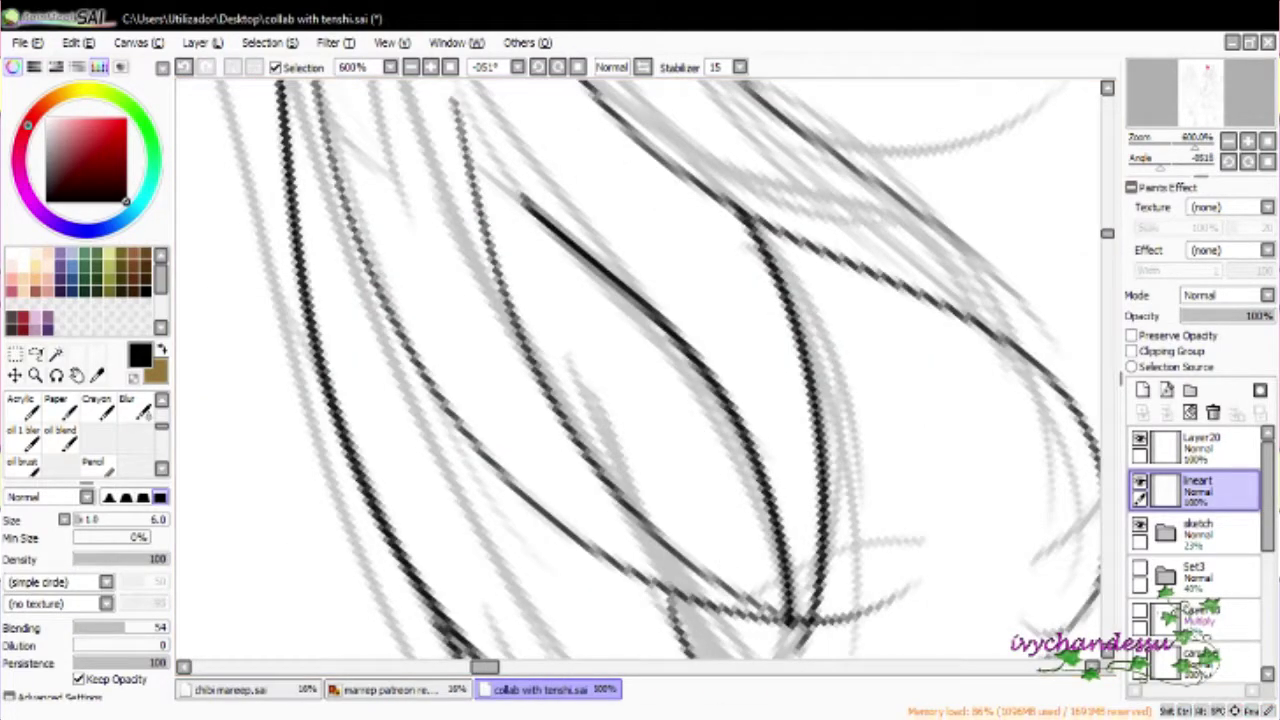
{"action": "scroll", "coordinate": [640, 370], "scroll_direction": "down", "scroll_amount": 5}
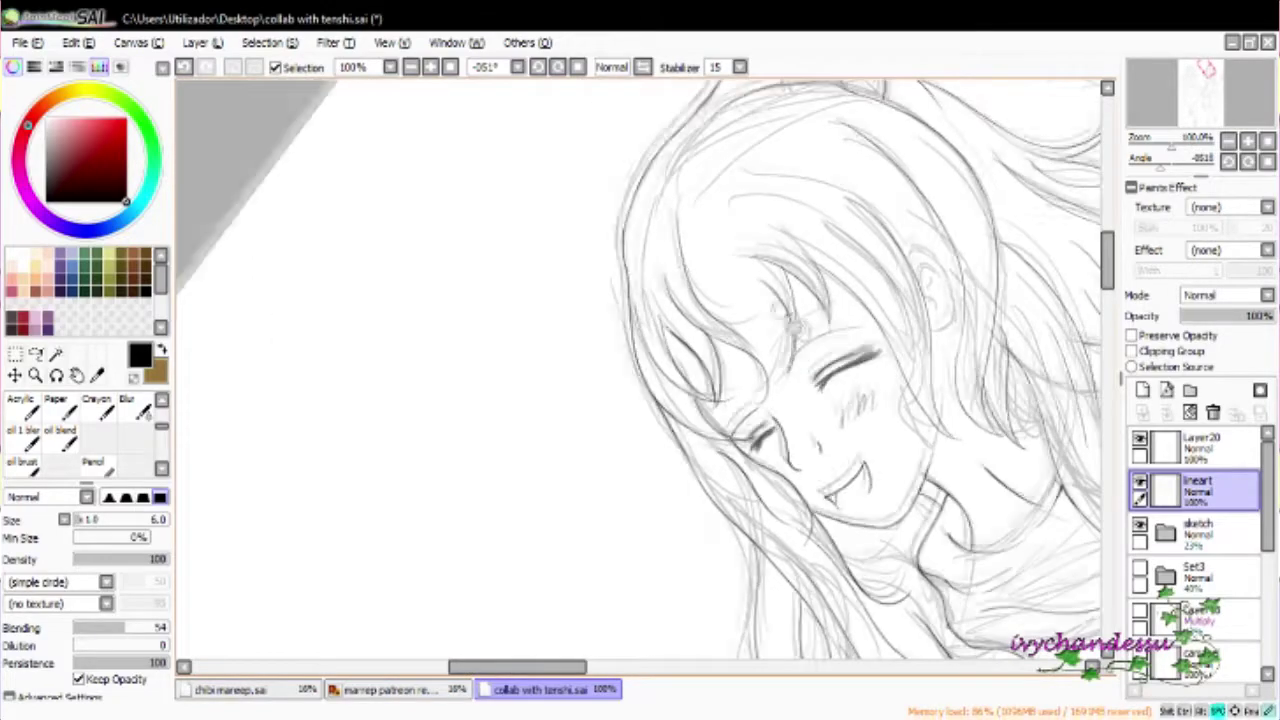
Redraw the bangs strand that curves across the second figure's forehead above the eye
{"action": "scroll", "coordinate": [640, 370], "scroll_direction": "up", "scroll_amount": 3}
{"action": "scroll", "coordinate": [862, 283], "scroll_direction": "up", "scroll_amount": 2}
{"action": "left_click_drag", "start_coordinate": [560, 145], "coordinate": [900, 520]}
{"action": "key", "text": "ctrl+z"}
{"action": "key", "text": "ctrl+z"}
{"action": "mouse_move", "coordinate": [567, 142]}
{"action": "left_mouse_down"}
{"action": "mouse_move", "coordinate": [840, 580]}
{"action": "mouse_move", "coordinate": [850, 565]}
{"action": "left_mouse_up"}
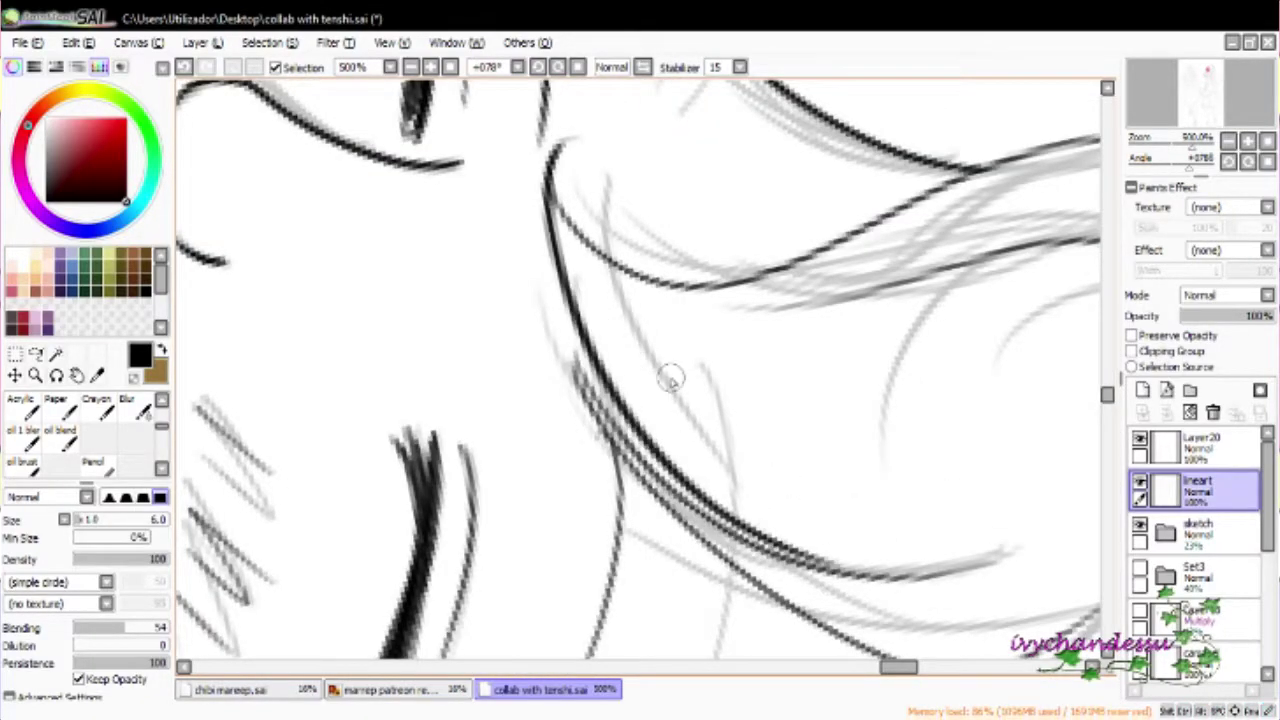
Erase the overshoot of the sash tail where it crosses the second figure's skirt edge
{"action": "scroll", "coordinate": [666, 374], "scroll_direction": "down", "scroll_amount": 4}
{"action": "scroll", "coordinate": [766, 149], "scroll_direction": "up", "scroll_amount": 2}
{"action": "left_click_drag", "start_coordinate": [898, 275], "coordinate": [906, 333]}
{"action": "scroll", "coordinate": [948, 497], "scroll_direction": "down", "scroll_amount": 3}
{"action": "scroll", "coordinate": [857, 163], "scroll_direction": "up", "scroll_amount": 4}
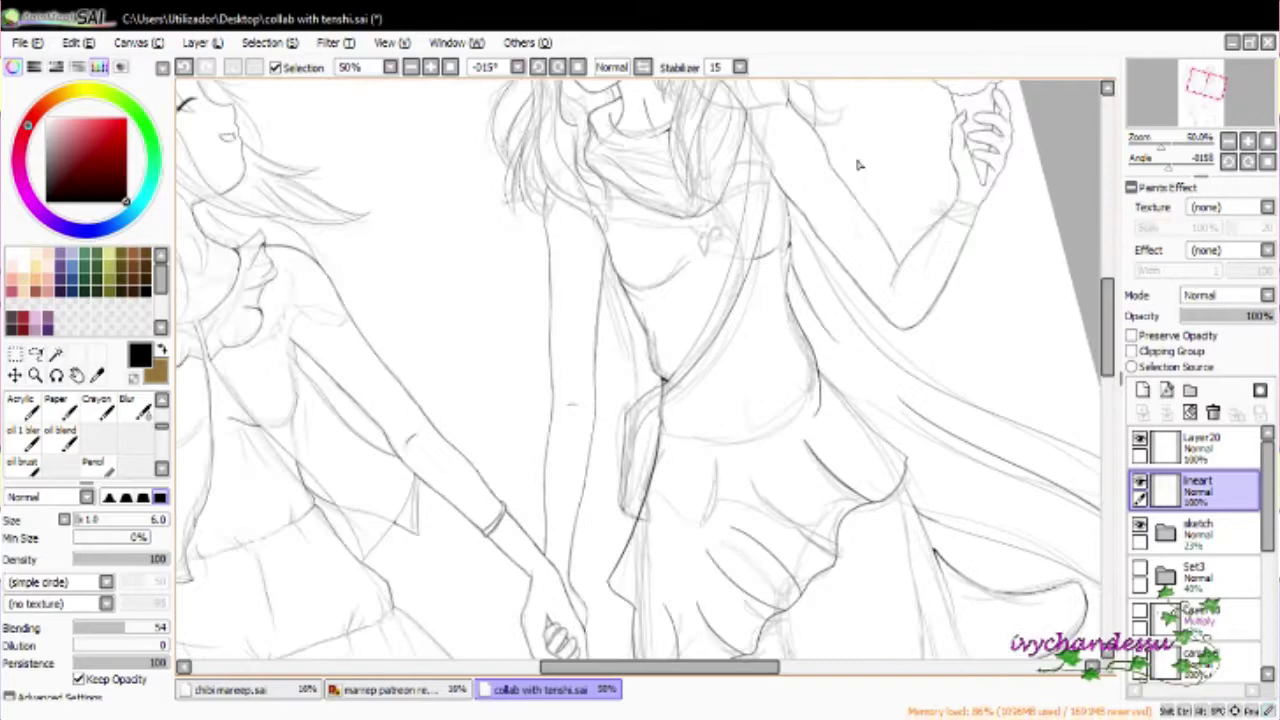
{"action": "scroll", "coordinate": [871, 280], "scroll_direction": "up", "scroll_amount": 2}
{"action": "left_click_drag", "start_coordinate": [871, 280], "coordinate": [729, 357]}
{"action": "key", "text": "e"}
{"action": "left_click_drag", "start_coordinate": [600, 392], "coordinate": [578, 380]}
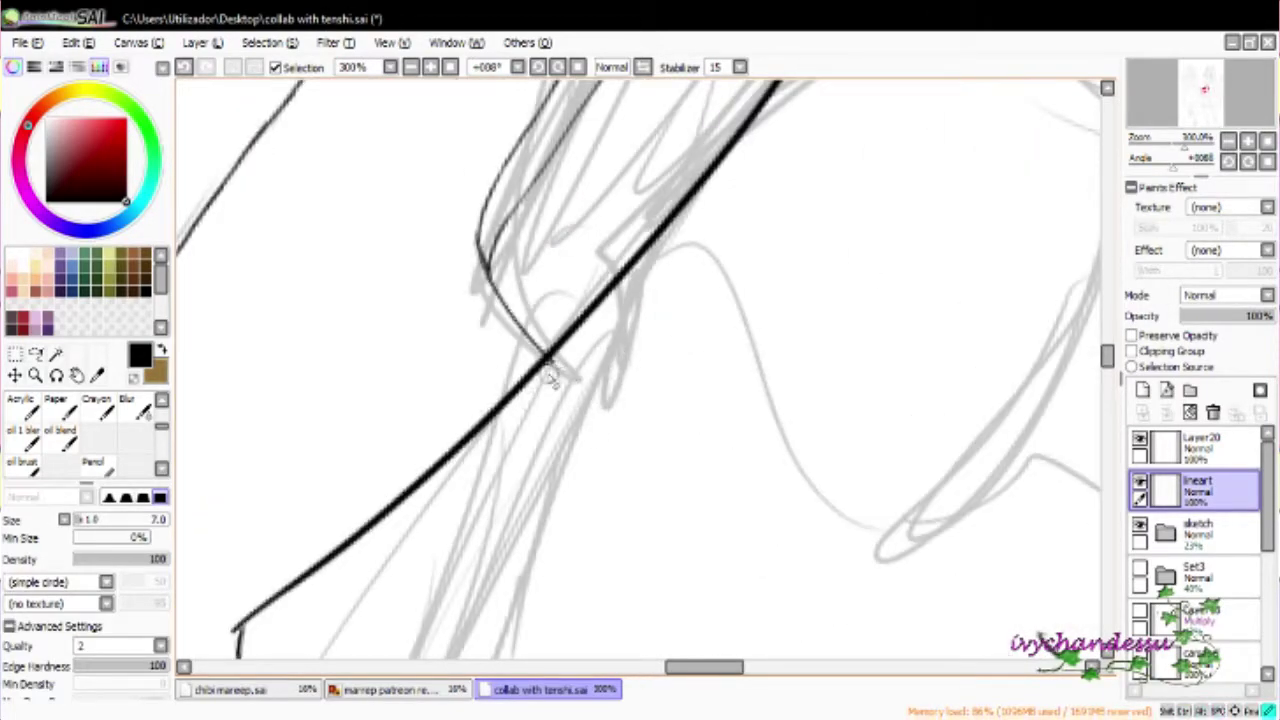
Ink the side edge of the skirt's upper tier and the first wave of its hem
{"action": "mouse_move", "coordinate": [873, 425]}
{"action": "left_mouse_down"}
{"action": "mouse_move", "coordinate": [800, 380]}
{"action": "mouse_move", "coordinate": [688, 155]}
{"action": "mouse_move", "coordinate": [688, 356]}
{"action": "left_mouse_up"}
{"action": "key", "text": "b"}
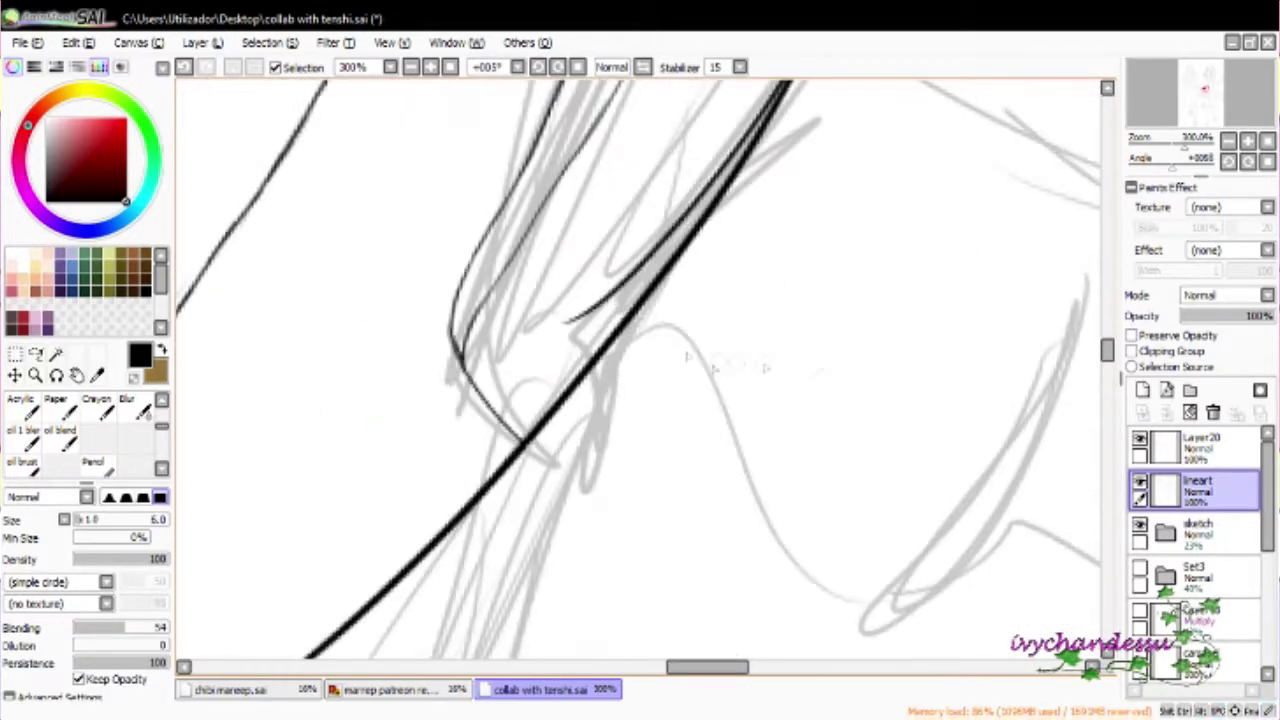
{"action": "mouse_move", "coordinate": [640, 400]}
{"action": "left_mouse_down"}
{"action": "mouse_move", "coordinate": [416, 164]}
{"action": "mouse_move", "coordinate": [600, 357]}
{"action": "left_mouse_up"}
{"action": "scroll", "coordinate": [640, 370], "scroll_direction": "up", "scroll_amount": 2}
{"action": "left_click_drag", "start_coordinate": [640, 400], "coordinate": [560, 300]}
{"action": "left_click_drag", "start_coordinate": [420, 368], "coordinate": [480, 408]}
{"action": "left_click_drag", "start_coordinate": [640, 400], "coordinate": [600, 300]}
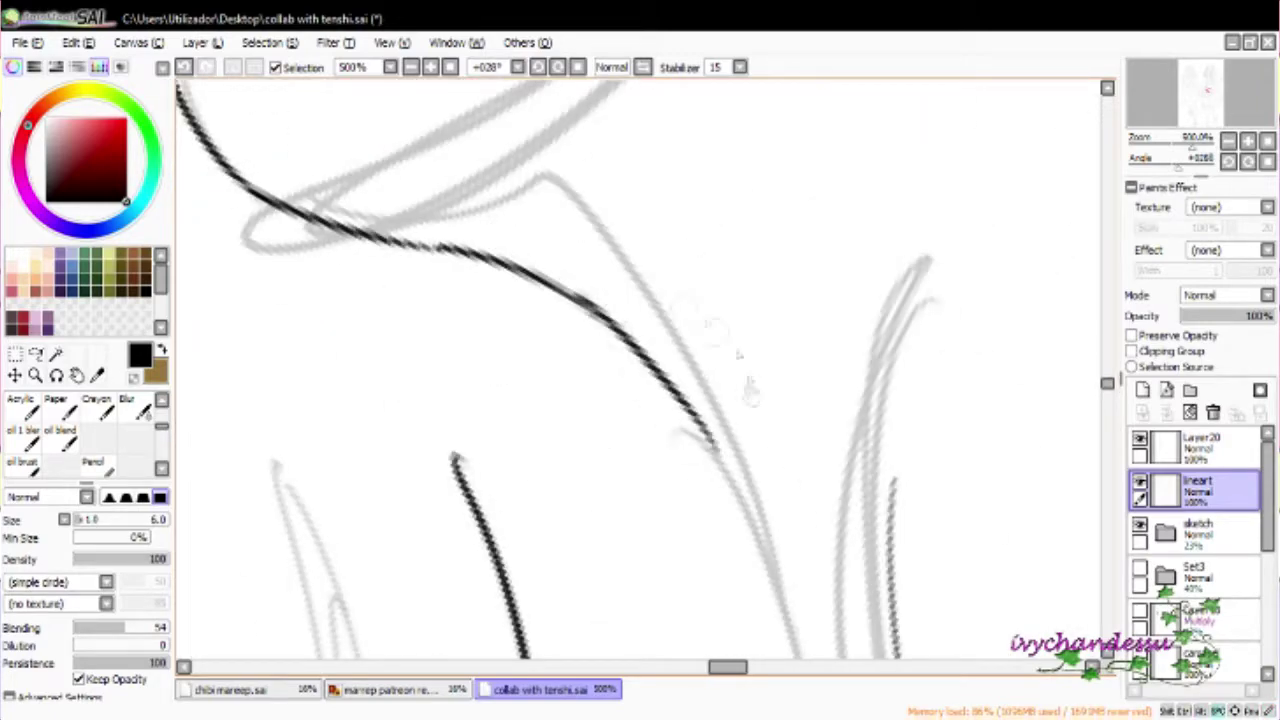
Continue the upper tier's wavy hem across the front toward the second figure's outer hip
{"action": "scroll", "coordinate": [614, 283], "scroll_direction": "down", "scroll_amount": 4}
{"action": "left_click_drag", "start_coordinate": [640, 400], "coordinate": [870, 160]}
{"action": "scroll", "coordinate": [870, 160], "scroll_direction": "up", "scroll_amount": 4}
{"action": "left_click_drag", "start_coordinate": [637, 428], "coordinate": [790, 655]}
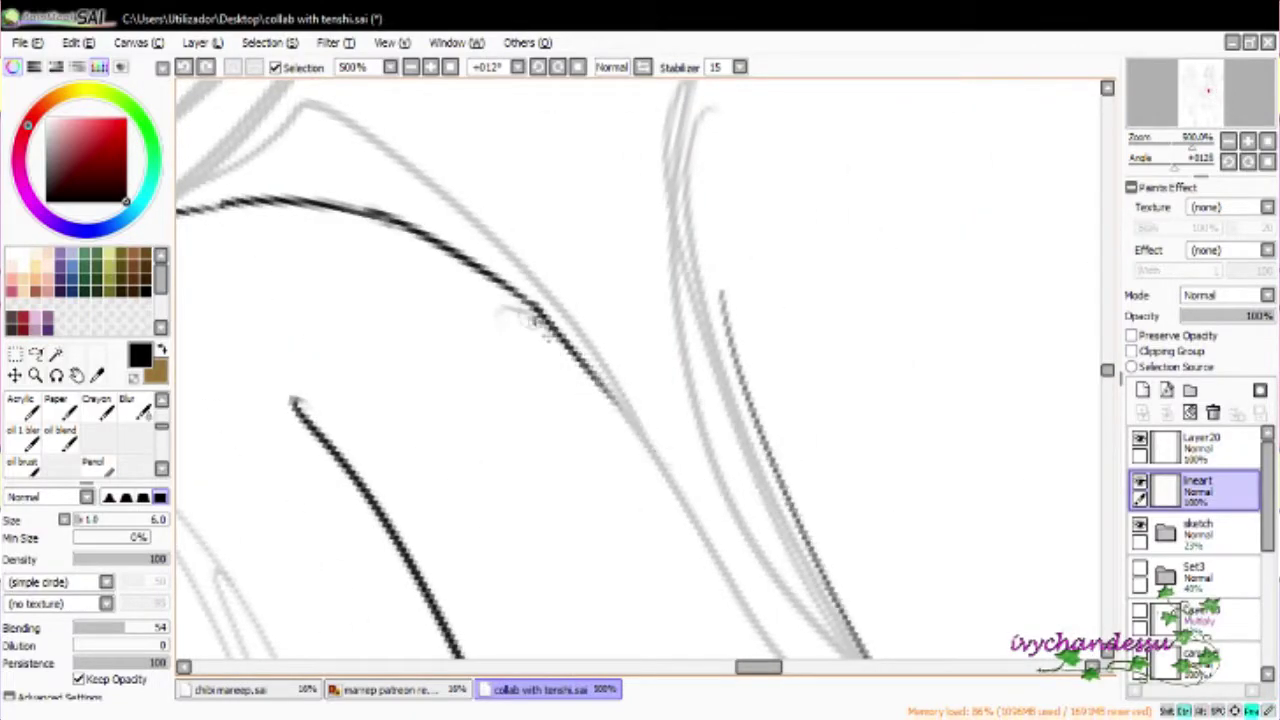
{"action": "left_click_drag", "start_coordinate": [640, 400], "coordinate": [560, 260]}
{"action": "mouse_move", "coordinate": [440, 352]}
{"action": "left_mouse_down"}
{"action": "mouse_move", "coordinate": [763, 351]}
{"action": "mouse_move", "coordinate": [486, 366]}
{"action": "mouse_move", "coordinate": [766, 306]}
{"action": "left_mouse_up"}
Erase the part of the lower skirt's fold line that sticks out above the upper tier's hem
{"action": "scroll", "coordinate": [760, 421], "scroll_direction": "down", "scroll_amount": 3}
{"action": "mouse_move", "coordinate": [757, 419]}
{"action": "left_mouse_down"}
{"action": "mouse_move", "coordinate": [800, 390]}
{"action": "mouse_move", "coordinate": [980, 357]}
{"action": "mouse_move", "coordinate": [838, 281]}
{"action": "mouse_move", "coordinate": [669, 346]}
{"action": "mouse_move", "coordinate": [543, 363]}
{"action": "mouse_move", "coordinate": [598, 345]}
{"action": "mouse_move", "coordinate": [690, 468]}
{"action": "mouse_move", "coordinate": [690, 420]}
{"action": "mouse_move", "coordinate": [531, 157]}
{"action": "mouse_move", "coordinate": [650, 300]}
{"action": "mouse_move", "coordinate": [618, 400]}
{"action": "mouse_move", "coordinate": [669, 323]}
{"action": "mouse_move", "coordinate": [763, 66]}
{"action": "mouse_move", "coordinate": [612, 345]}
{"action": "mouse_move", "coordinate": [605, 405]}
{"action": "left_mouse_up"}
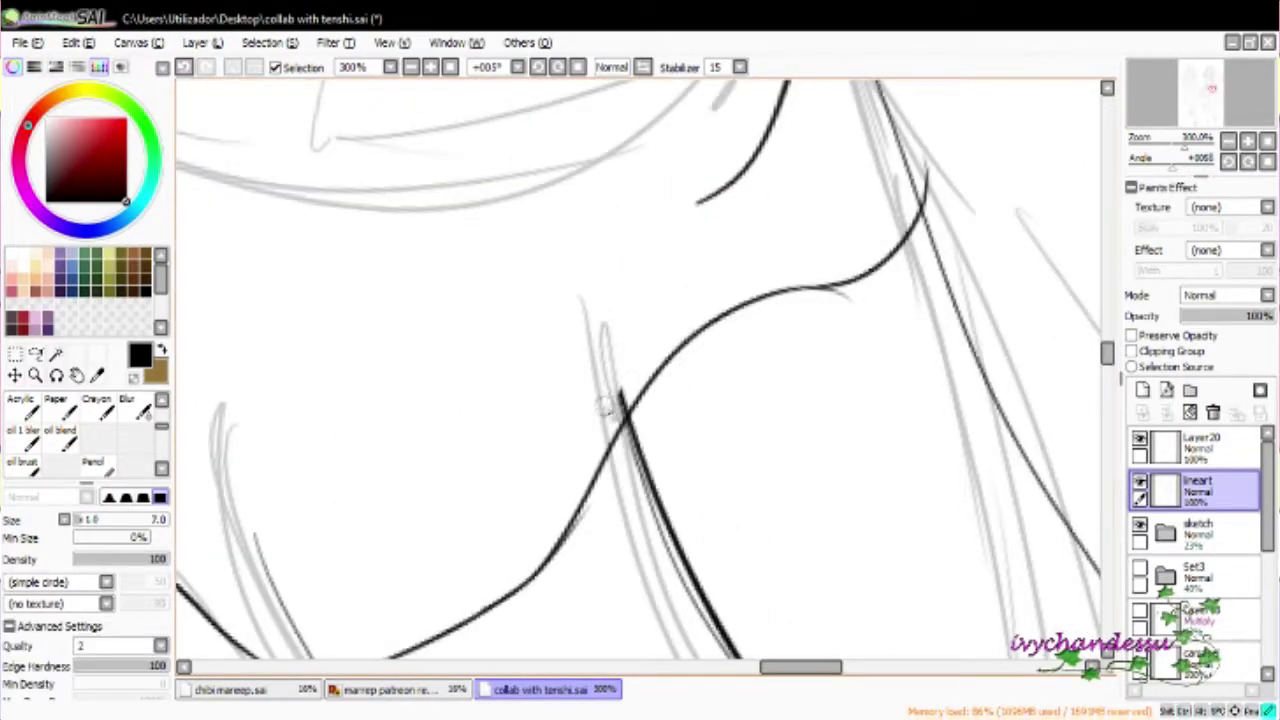
{"action": "mouse_move", "coordinate": [843, 300]}
{"action": "left_mouse_down"}
{"action": "mouse_move", "coordinate": [820, 306]}
{"action": "mouse_move", "coordinate": [872, 278]}
{"action": "mouse_move", "coordinate": [814, 357]}
{"action": "mouse_move", "coordinate": [820, 383]}
{"action": "left_mouse_up"}
{"action": "key", "text": "b"}
Ink the upper tier's outer side edge from the waist down to the hem corner, undoing the unsuitable strokes
{"action": "key", "text": "ctrl+z"}
{"action": "mouse_move", "coordinate": [914, 464]}
{"action": "left_mouse_down"}
{"action": "mouse_move", "coordinate": [720, 185]}
{"action": "mouse_move", "coordinate": [872, 455]}
{"action": "left_mouse_up"}
{"action": "key", "text": "ctrl+z"}
{"action": "left_click_drag", "start_coordinate": [720, 182], "coordinate": [866, 445]}
{"action": "scroll", "coordinate": [834, 320], "scroll_direction": "up", "scroll_amount": 2}
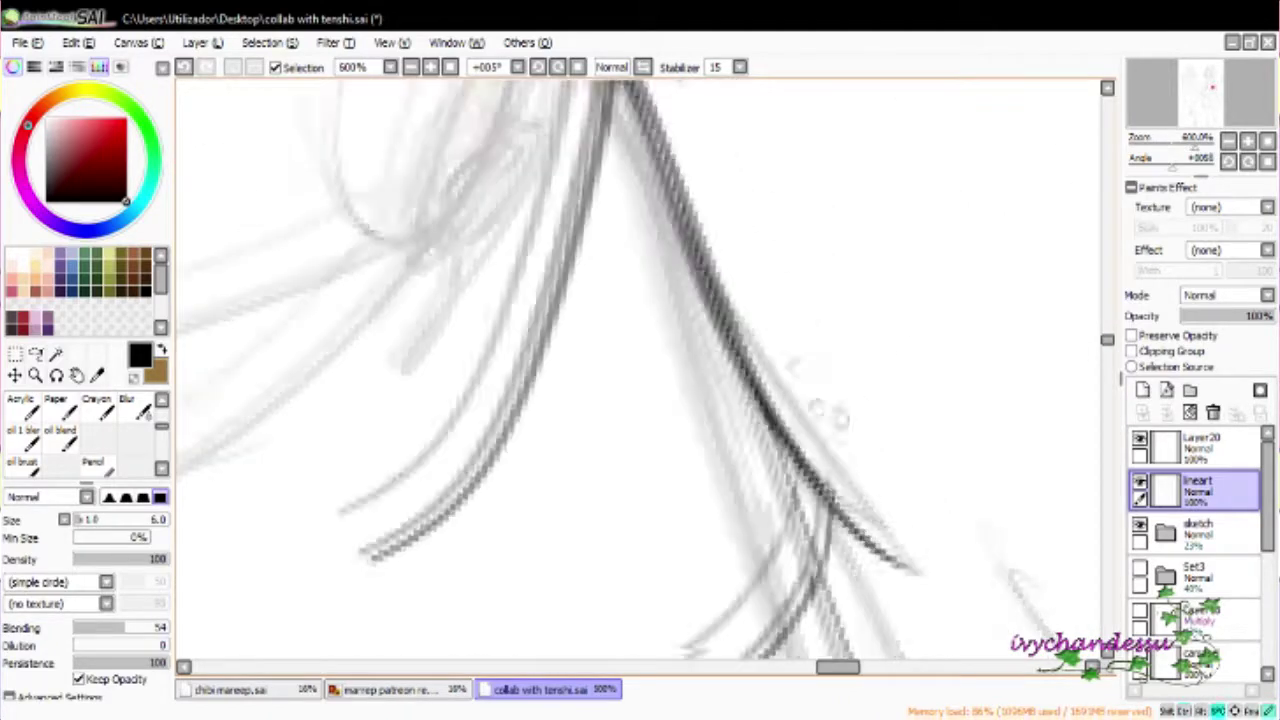
Trim the side edge's overshoot at the hem corner and erase the lower skirt's line inside the upper tier
{"action": "key", "text": "n"}
{"action": "left_click_drag", "start_coordinate": [666, 207], "coordinate": [775, 370]}
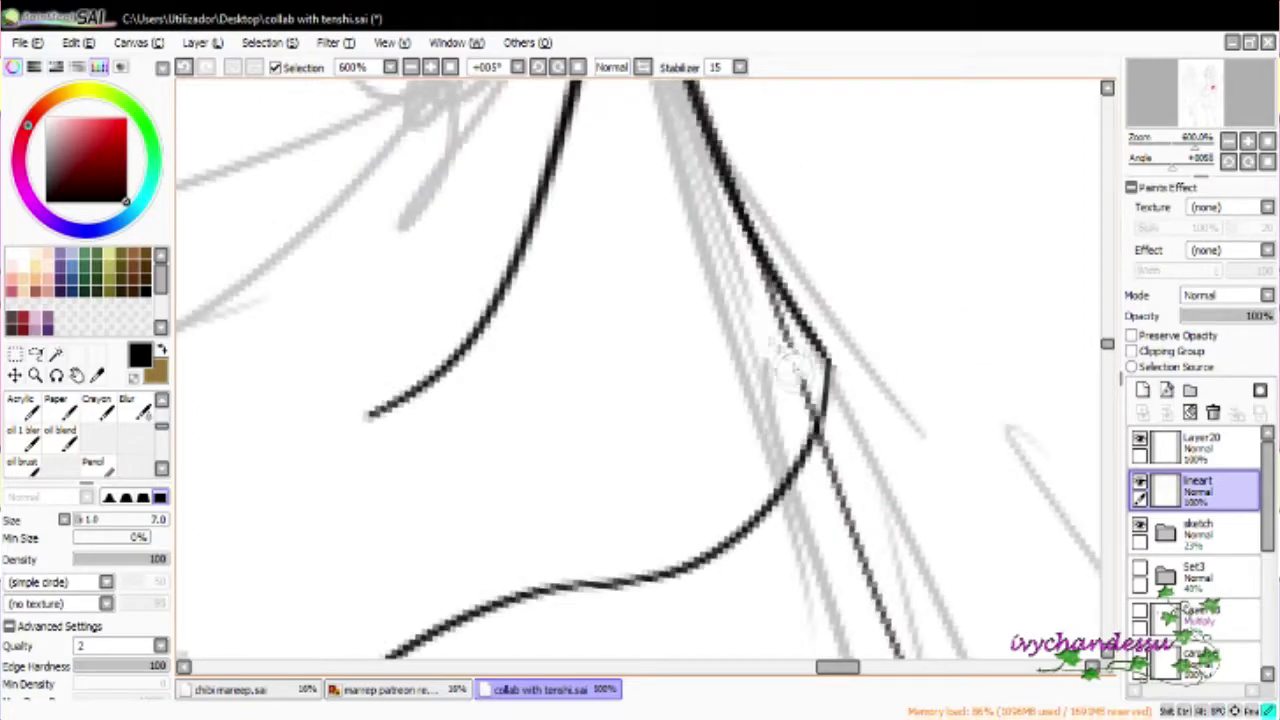
{"action": "scroll", "coordinate": [766, 406], "scroll_direction": "down", "scroll_amount": 4}
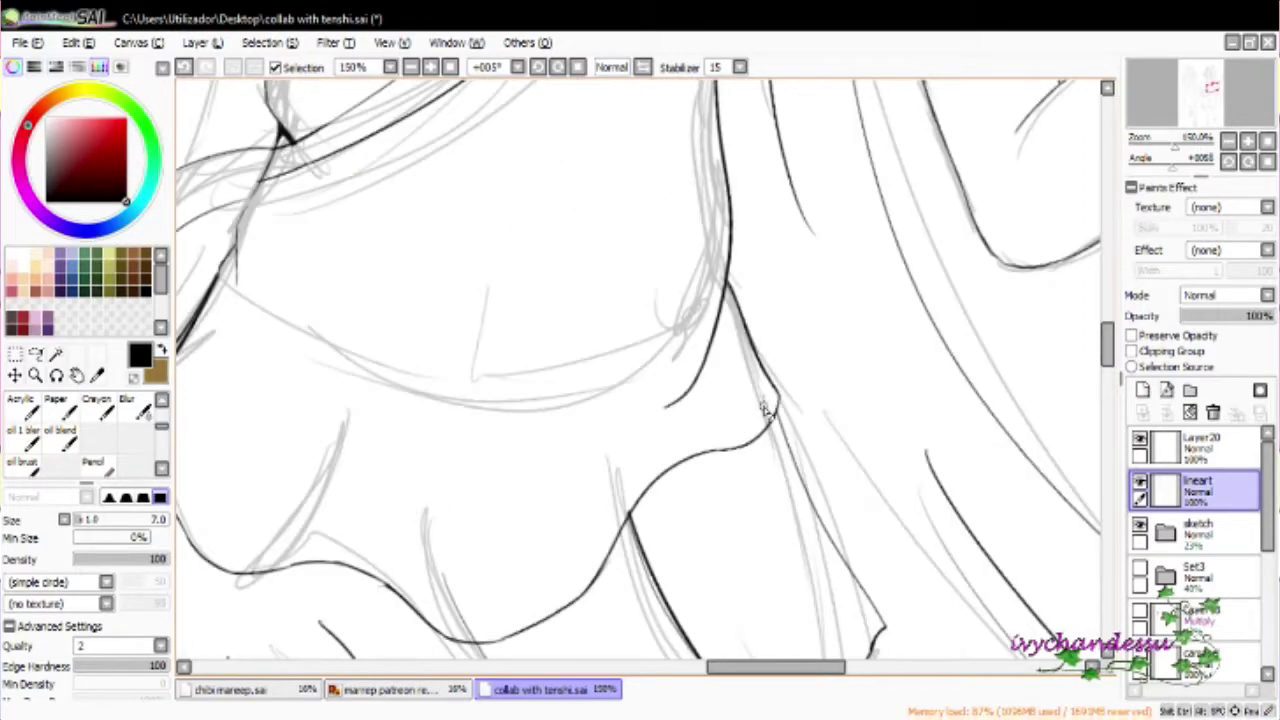
Ink a curved fold line rising from the hem of the skirt's upper tier
{"action": "key", "text": "b"}
{"action": "left_click_drag", "start_coordinate": [686, 263], "coordinate": [700, 240]}
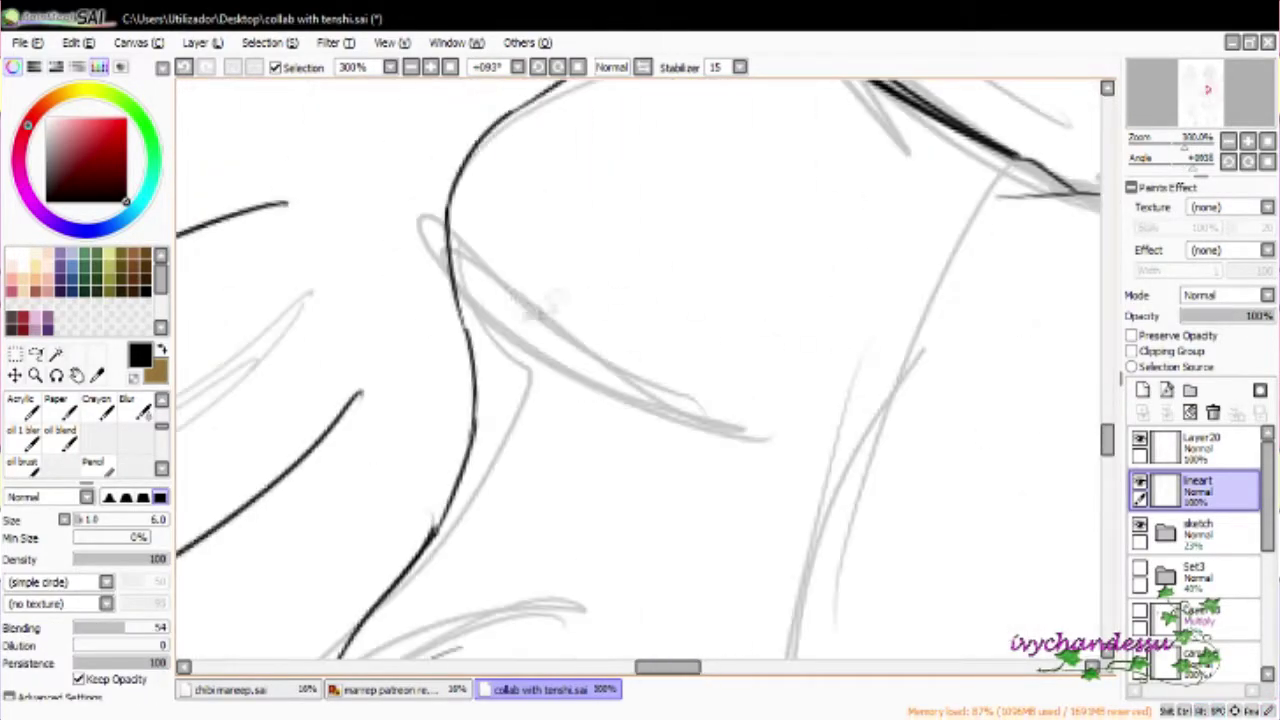
{"action": "mouse_move", "coordinate": [446, 260]}
{"action": "left_mouse_down"}
{"action": "mouse_move", "coordinate": [728, 460]}
{"action": "mouse_move", "coordinate": [795, 192]}
{"action": "left_mouse_up"}
Erase the lower skirt's line above the tier's hem and thin the thick stretch of the tier's inner side edge
{"action": "key", "text": "e"}
{"action": "mouse_move", "coordinate": [598, 440]}
{"action": "left_mouse_down"}
{"action": "mouse_move", "coordinate": [580, 325]}
{"action": "mouse_move", "coordinate": [607, 555]}
{"action": "mouse_move", "coordinate": [599, 540]}
{"action": "left_mouse_up"}
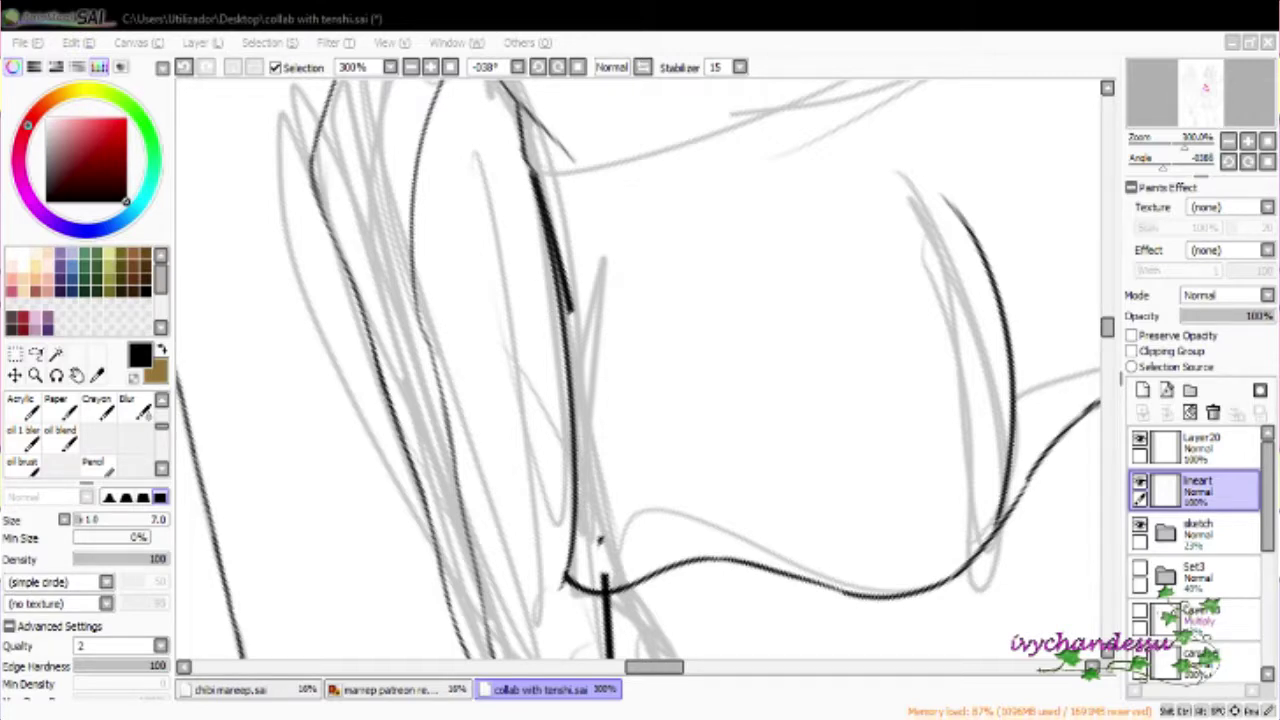
{"action": "left_click", "coordinate": [929, 517]}
{"action": "mouse_move", "coordinate": [544, 188]}
{"action": "left_mouse_down"}
{"action": "mouse_move", "coordinate": [609, 325]}
{"action": "mouse_move", "coordinate": [564, 266]}
{"action": "mouse_move", "coordinate": [591, 336]}
{"action": "mouse_move", "coordinate": [540, 167]}
{"action": "left_mouse_up"}
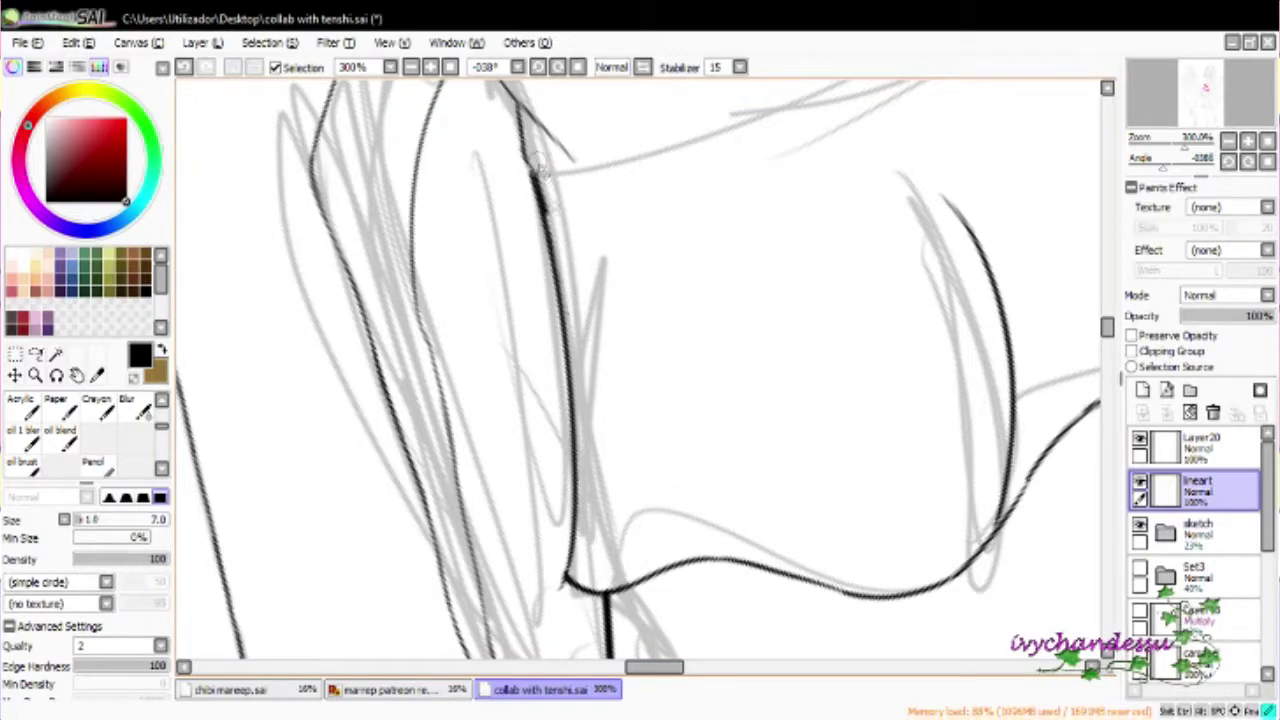
{"action": "scroll", "coordinate": [640, 177], "scroll_direction": "down", "scroll_amount": 2}
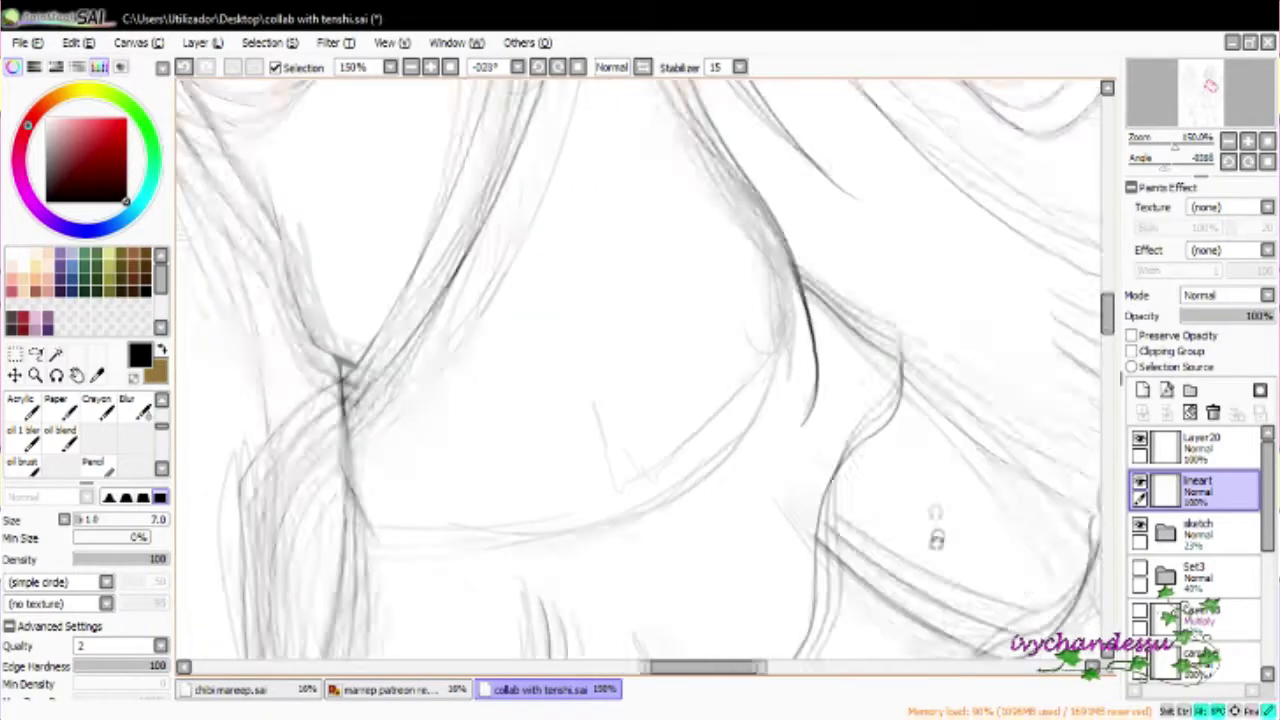
Connect the second figure's waist contour from the dark corner to the skirt's side edge with overlapping strokes
{"action": "key", "text": "b"}
{"action": "scroll", "coordinate": [437, 229], "scroll_direction": "up", "scroll_amount": 4}
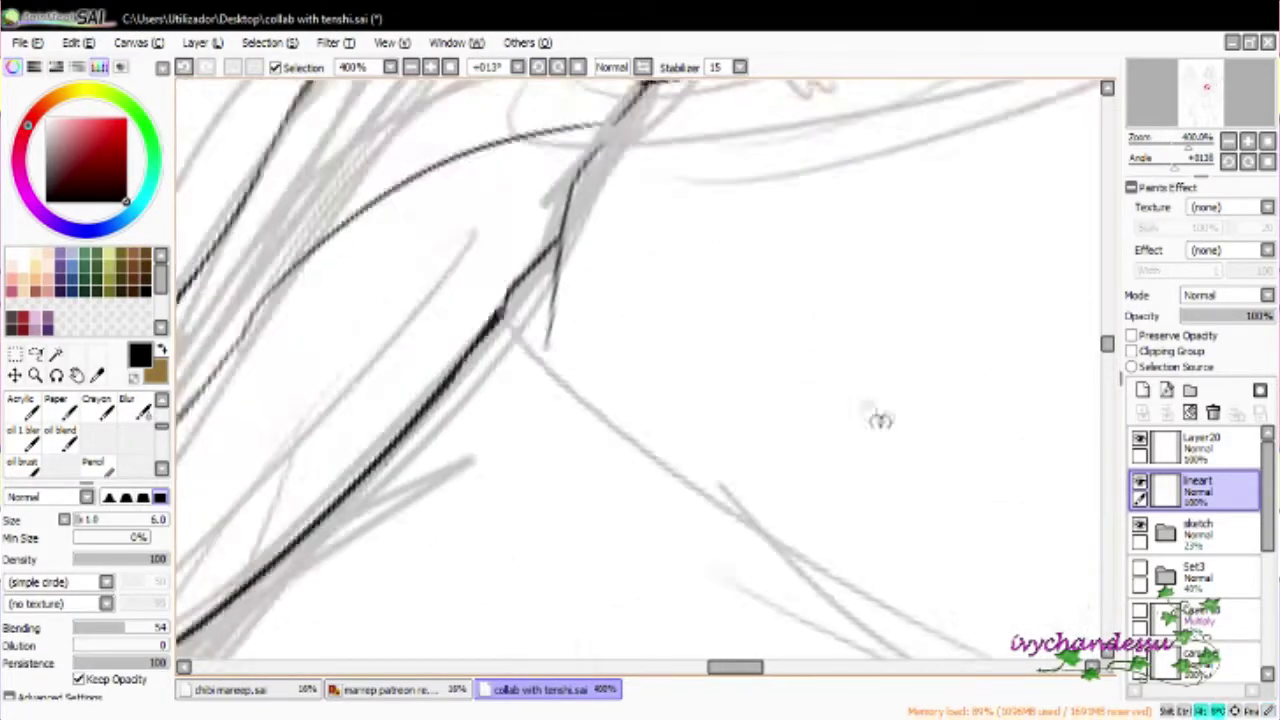
{"action": "left_click_drag", "start_coordinate": [510, 440], "coordinate": [662, 488]}
{"action": "key", "text": "ctrl+z"}
{"action": "mouse_move", "coordinate": [446, 228]}
{"action": "left_mouse_down"}
{"action": "mouse_move", "coordinate": [526, 376]}
{"action": "mouse_move", "coordinate": [486, 313]}
{"action": "left_mouse_up"}
{"action": "left_click_drag", "start_coordinate": [458, 260], "coordinate": [526, 382]}
{"action": "left_click_drag", "start_coordinate": [478, 288], "coordinate": [534, 408]}
{"action": "key", "text": "ctrl+z"}
{"action": "mouse_move", "coordinate": [488, 314]}
{"action": "left_mouse_down"}
{"action": "mouse_move", "coordinate": [540, 414]}
{"action": "mouse_move", "coordinate": [528, 410]}
{"action": "left_mouse_up"}
{"action": "left_click_drag", "start_coordinate": [502, 352], "coordinate": [542, 418]}
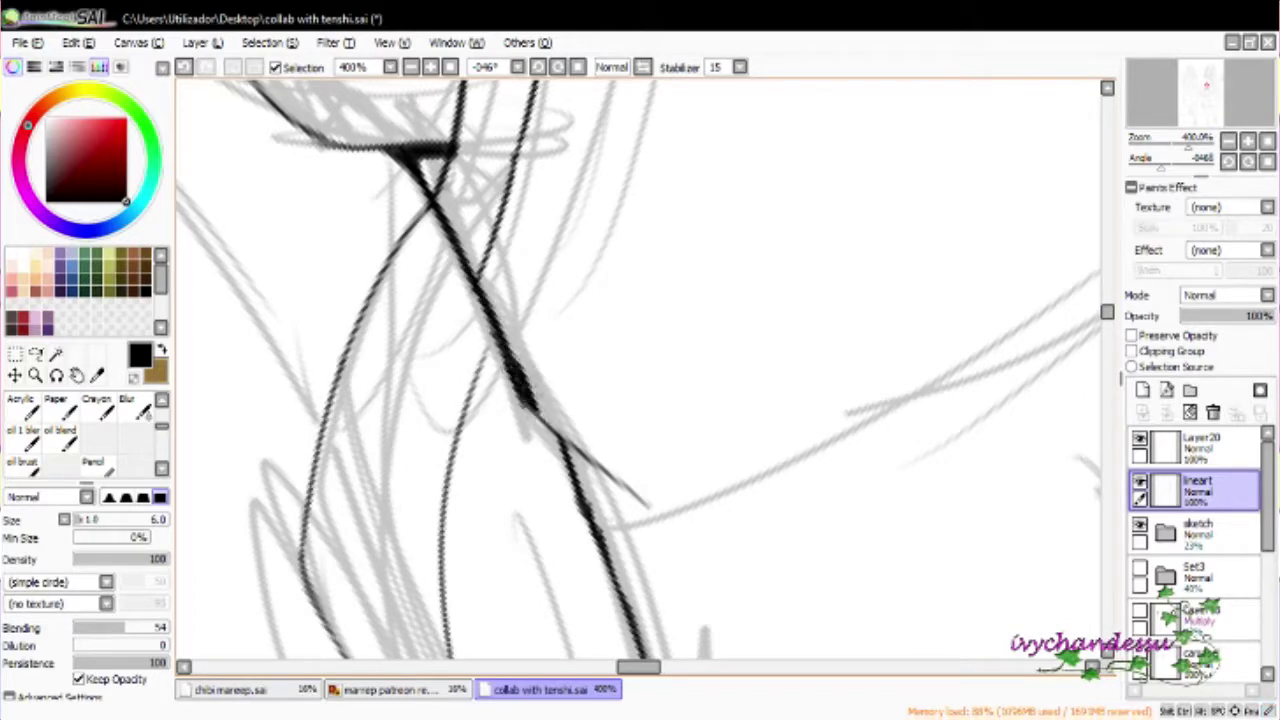
Thicken the short line that branches off the waist contour over the top of the skirt
{"action": "key", "text": "End"}
{"action": "left_click_drag", "start_coordinate": [558, 268], "coordinate": [610, 344]}
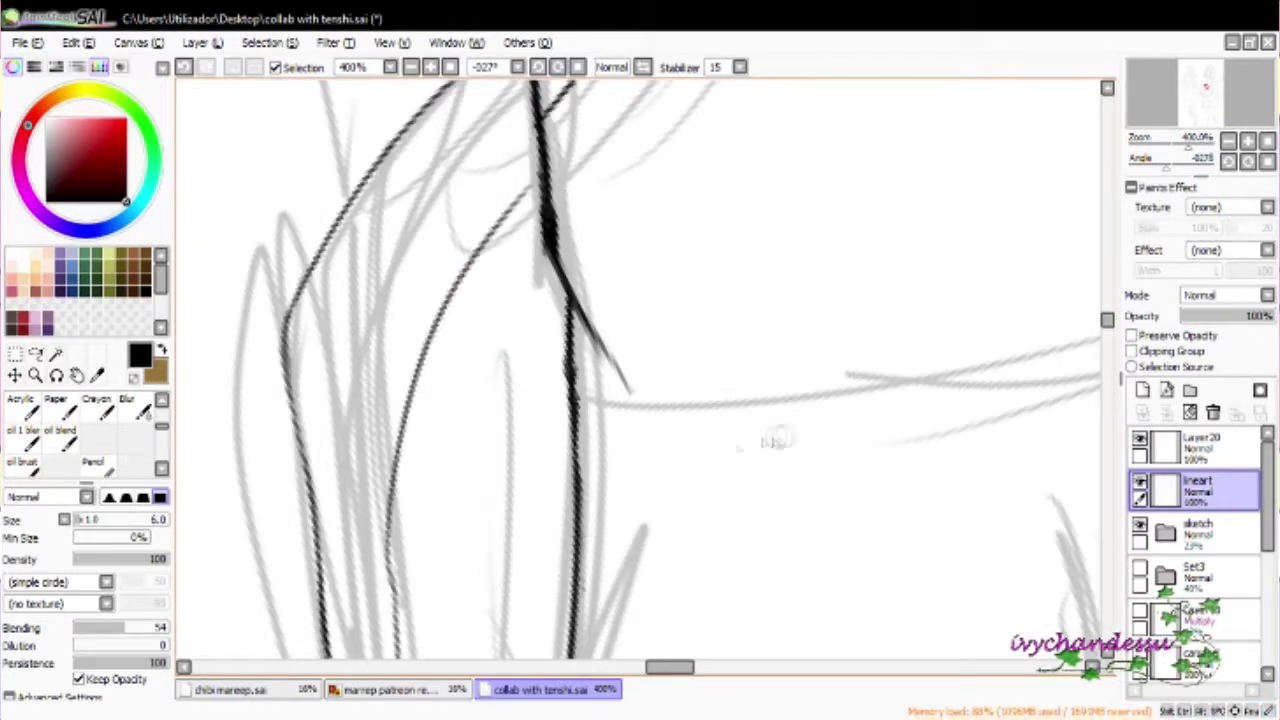
{"action": "left_click_drag", "start_coordinate": [775, 440], "coordinate": [590, 395]}
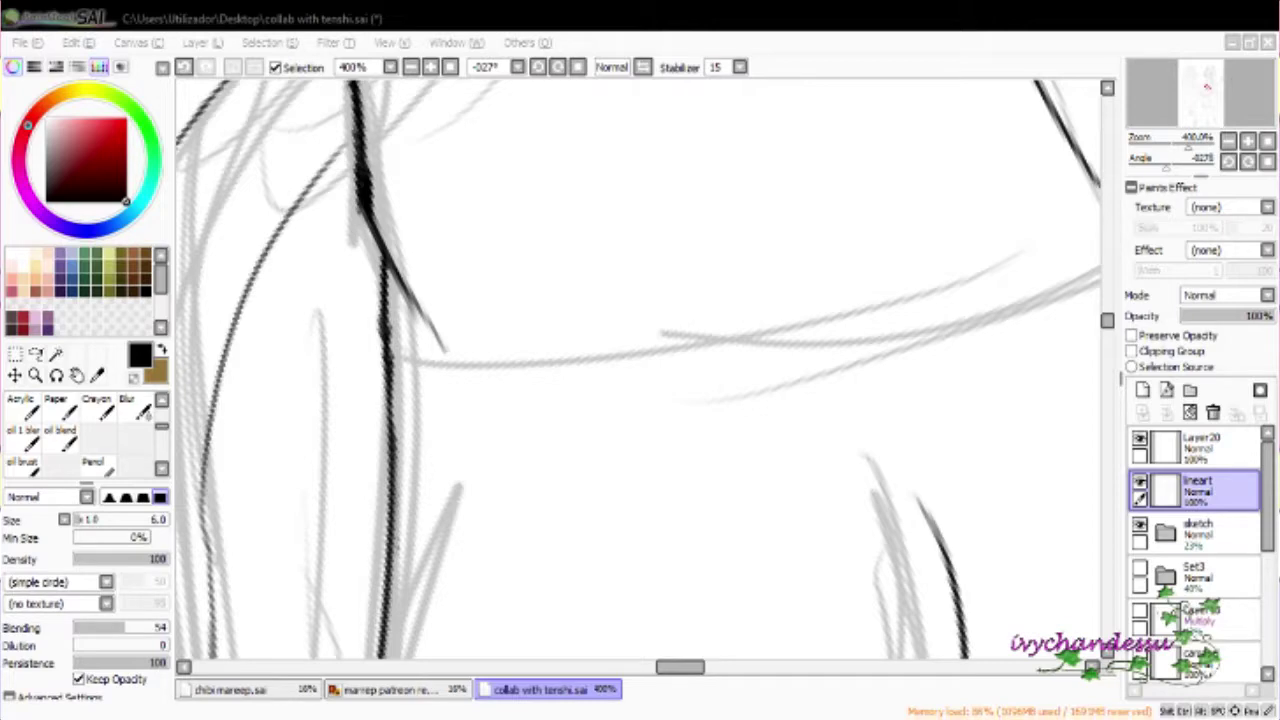
{"action": "left_click", "coordinate": [1196, 103]}
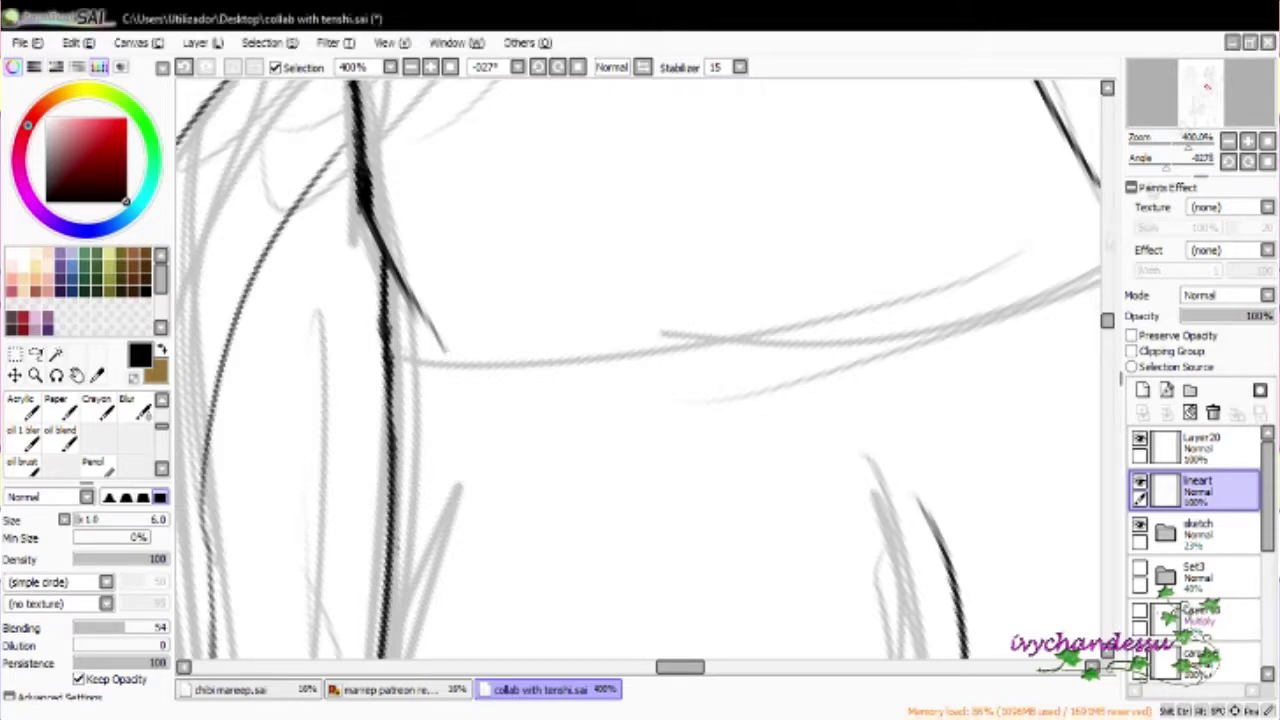
Ink the lower fold line of the scarf across the second figure's chest
{"action": "left_click_drag", "start_coordinate": [572, 333], "coordinate": [460, 320]}
{"action": "left_click_drag", "start_coordinate": [535, 368], "coordinate": [562, 378]}
{"action": "mouse_move", "coordinate": [632, 403]}
{"action": "left_mouse_down"}
{"action": "mouse_move", "coordinate": [670, 414]}
{"action": "mouse_move", "coordinate": [534, 251]}
{"action": "mouse_move", "coordinate": [771, 434]}
{"action": "mouse_move", "coordinate": [553, 308]}
{"action": "mouse_move", "coordinate": [620, 330]}
{"action": "mouse_move", "coordinate": [700, 300]}
{"action": "mouse_move", "coordinate": [815, 285]}
{"action": "mouse_move", "coordinate": [920, 463]}
{"action": "mouse_move", "coordinate": [686, 406]}
{"action": "mouse_move", "coordinate": [343, 378]}
{"action": "left_mouse_up"}
{"action": "key", "text": "e"}
{"action": "key", "text": "b"}
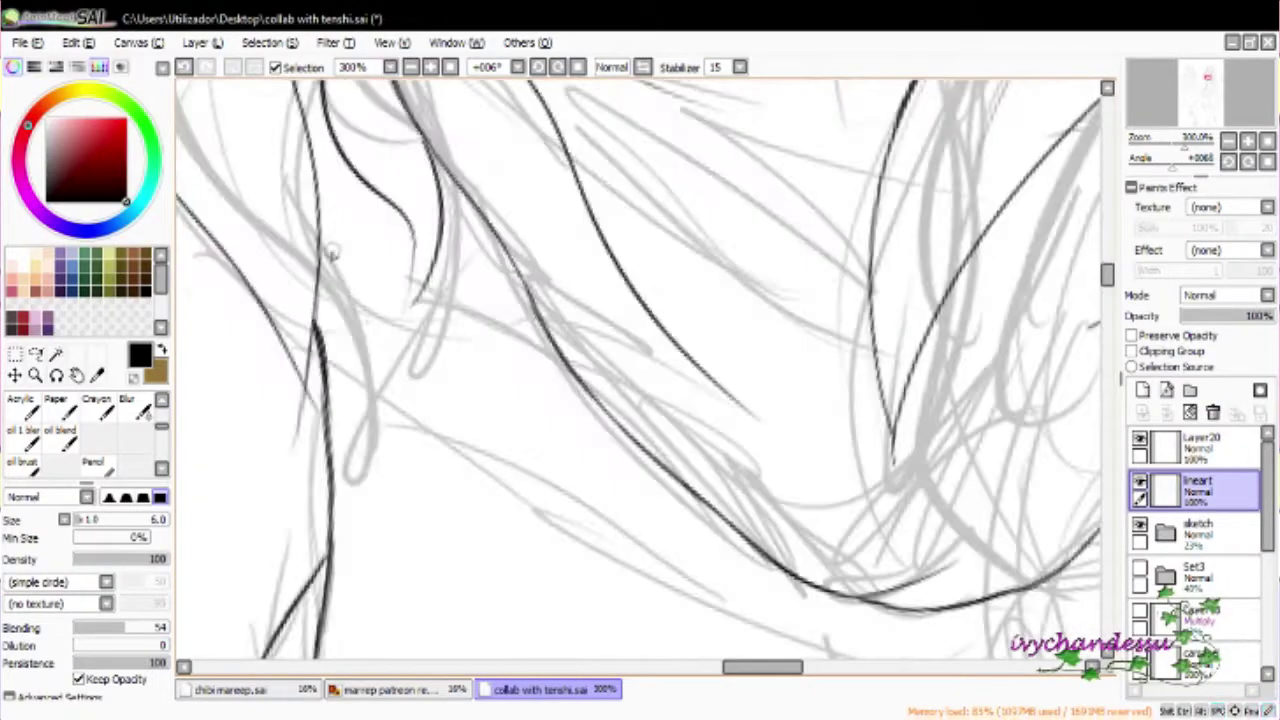
{"action": "left_click_drag", "start_coordinate": [808, 578], "coordinate": [548, 432]}
{"action": "key", "text": "n"}
Hide the sketch folder to view the inked lineart of both figures on its own
{"action": "key", "text": "ctrl+minus"}
{"action": "key", "text": "ctrl+minus"}
{"action": "key", "text": "ctrl+minus"}
{"action": "key", "text": "ctrl+minus"}
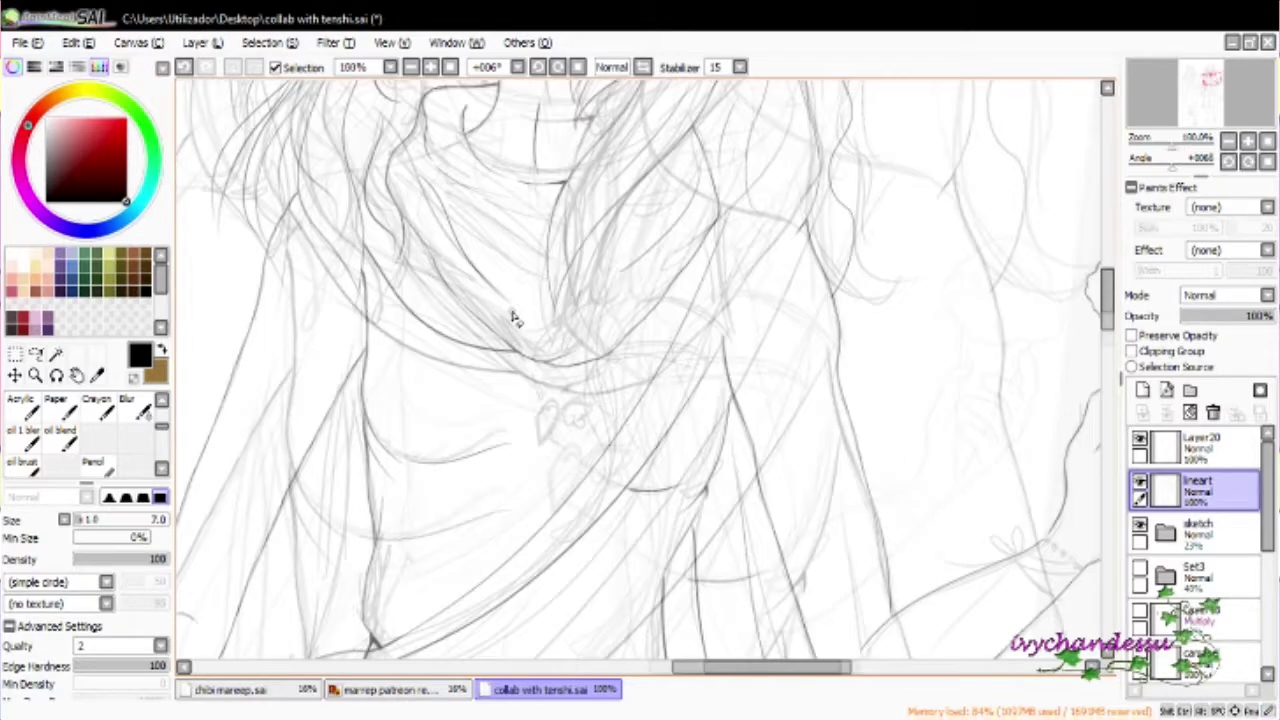
{"action": "left_click", "coordinate": [1140, 530]}
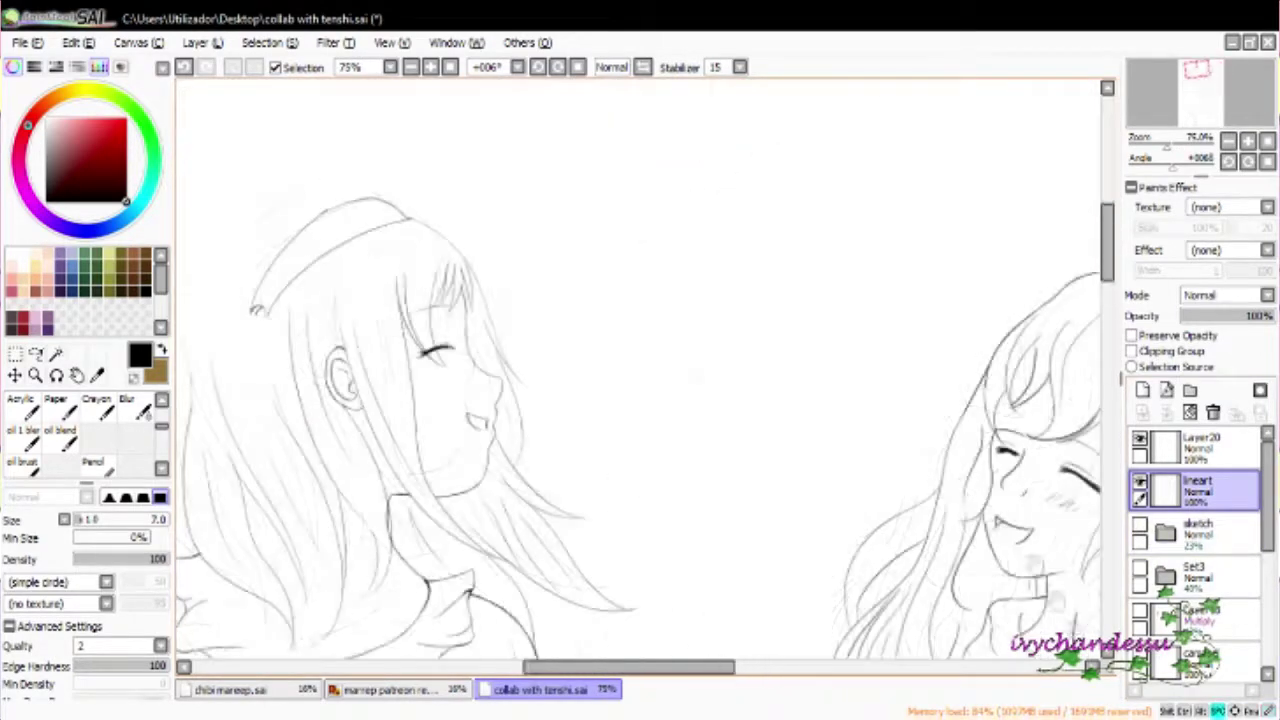
Show the sketch folder again and start inking the first figure's outer hair contour where it leaves the headband at the crown
{"action": "left_click", "coordinate": [1140, 524]}
{"action": "key", "text": "ctrl+plus"}
{"action": "key", "text": "ctrl+plus"}
{"action": "key", "text": "ctrl+plus"}
{"action": "left_click_drag", "start_coordinate": [711, 369], "coordinate": [714, 440]}
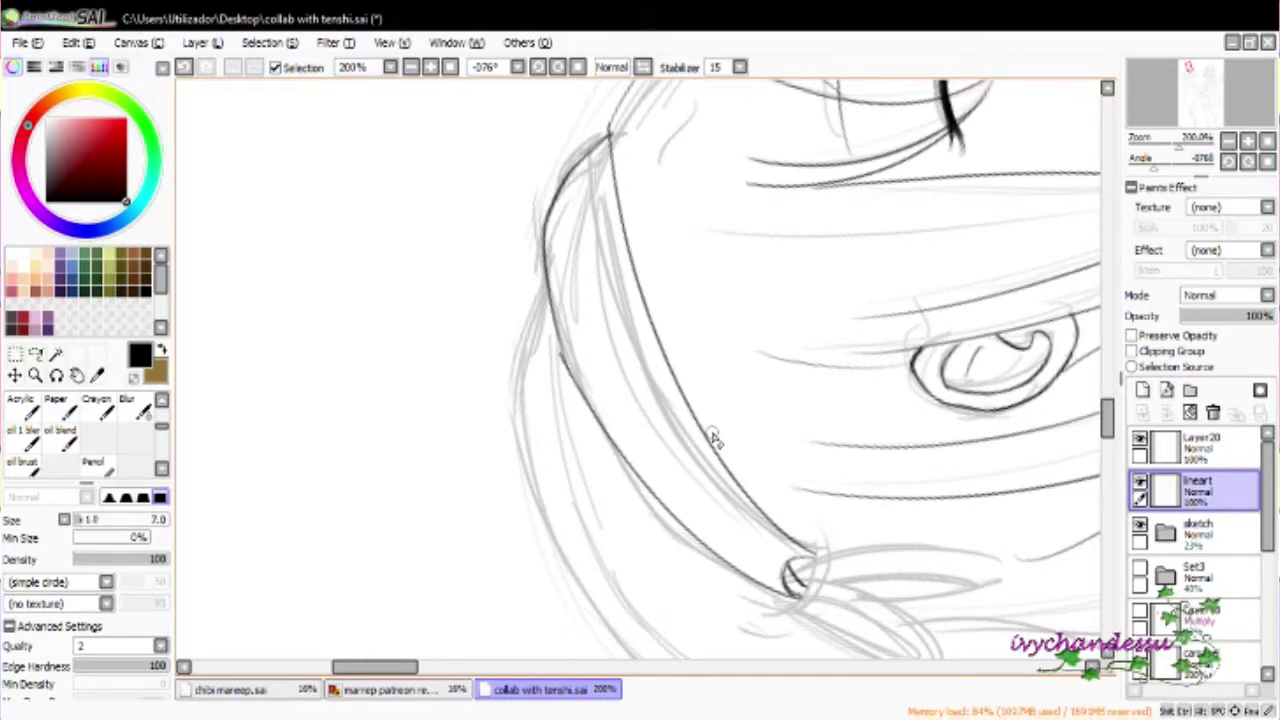
{"action": "key", "text": "ctrl+plus"}
{"action": "key", "text": "ctrl+plus"}
{"action": "key", "text": "b"}
{"action": "left_click_drag", "start_coordinate": [665, 265], "coordinate": [645, 470]}
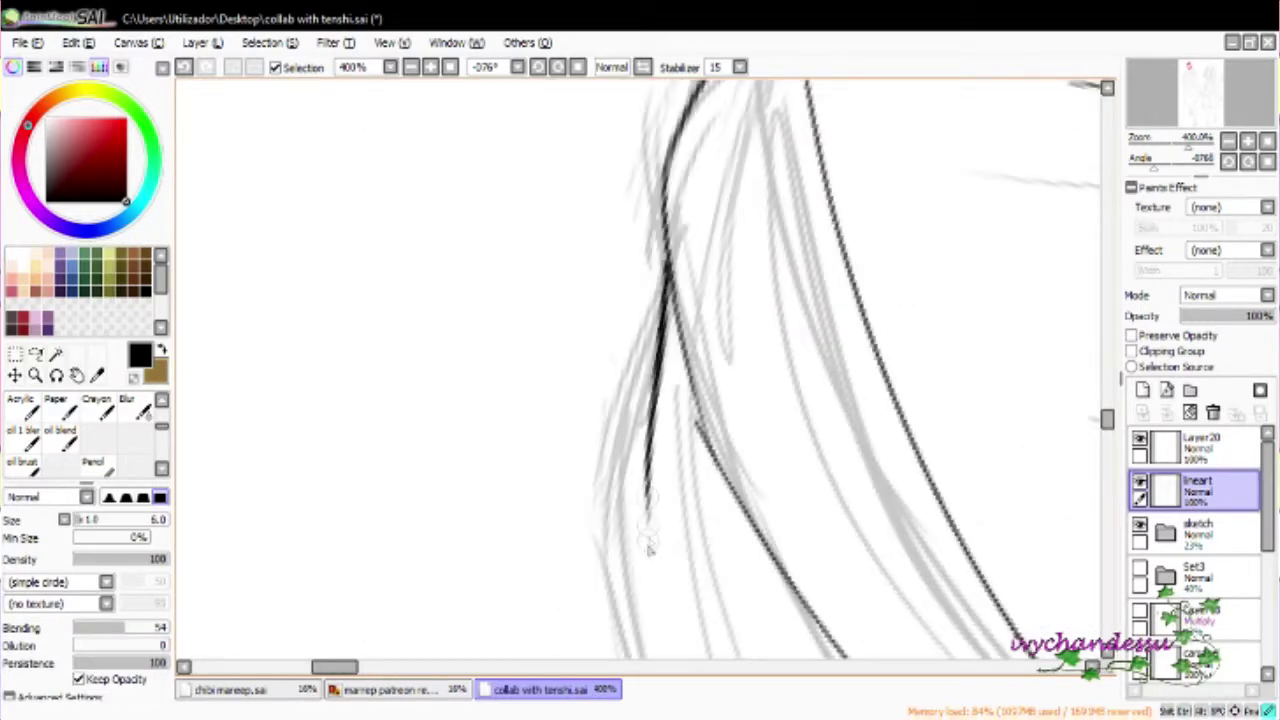
Continue the first figure's outer hair contour along the back of the head with overlapping strokes following the sketch
{"action": "scroll", "coordinate": [640, 535], "scroll_direction": "down", "scroll_amount": 5}
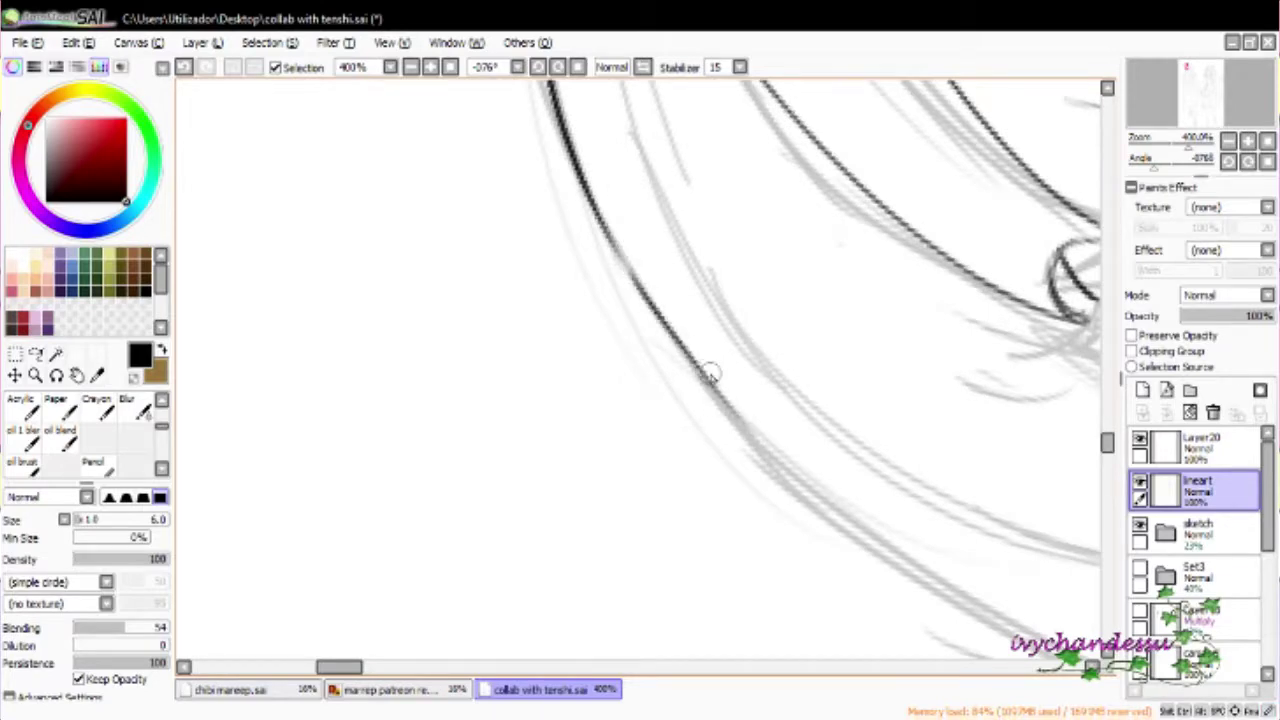
{"action": "scroll", "coordinate": [710, 375], "scroll_direction": "down", "scroll_amount": 1}
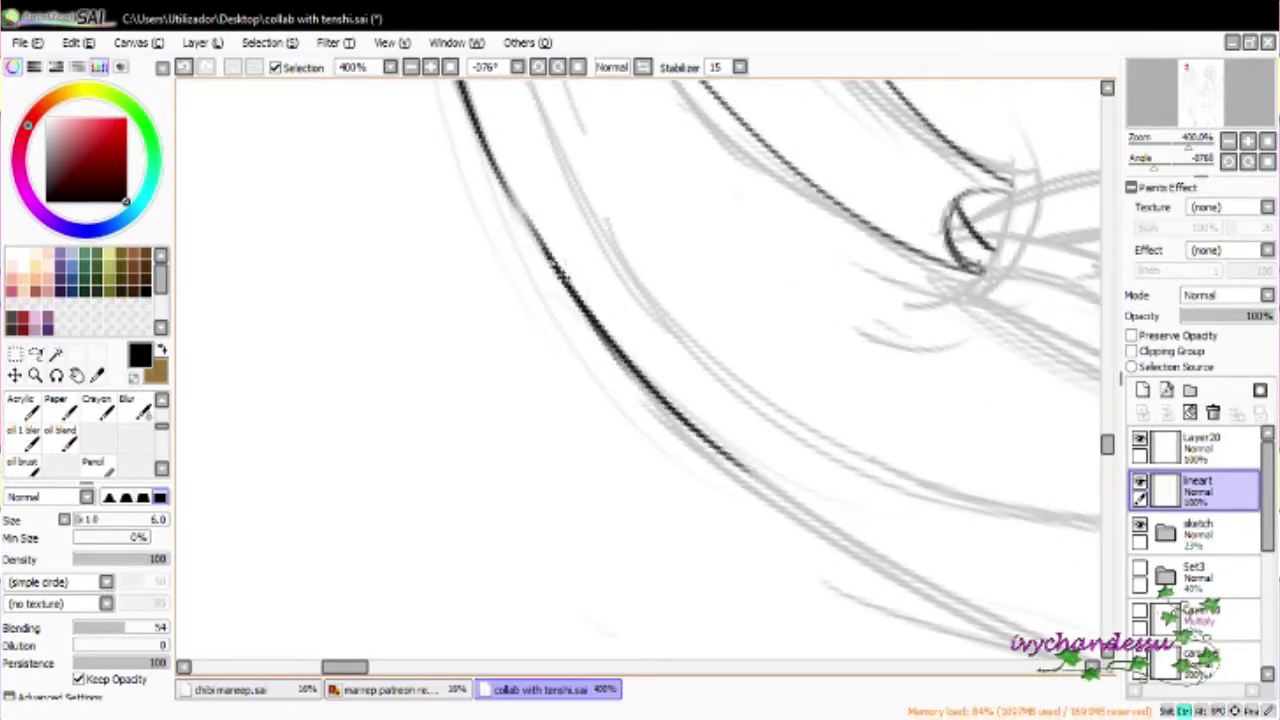
{"action": "scroll", "coordinate": [672, 370], "scroll_direction": "down", "scroll_amount": 2}
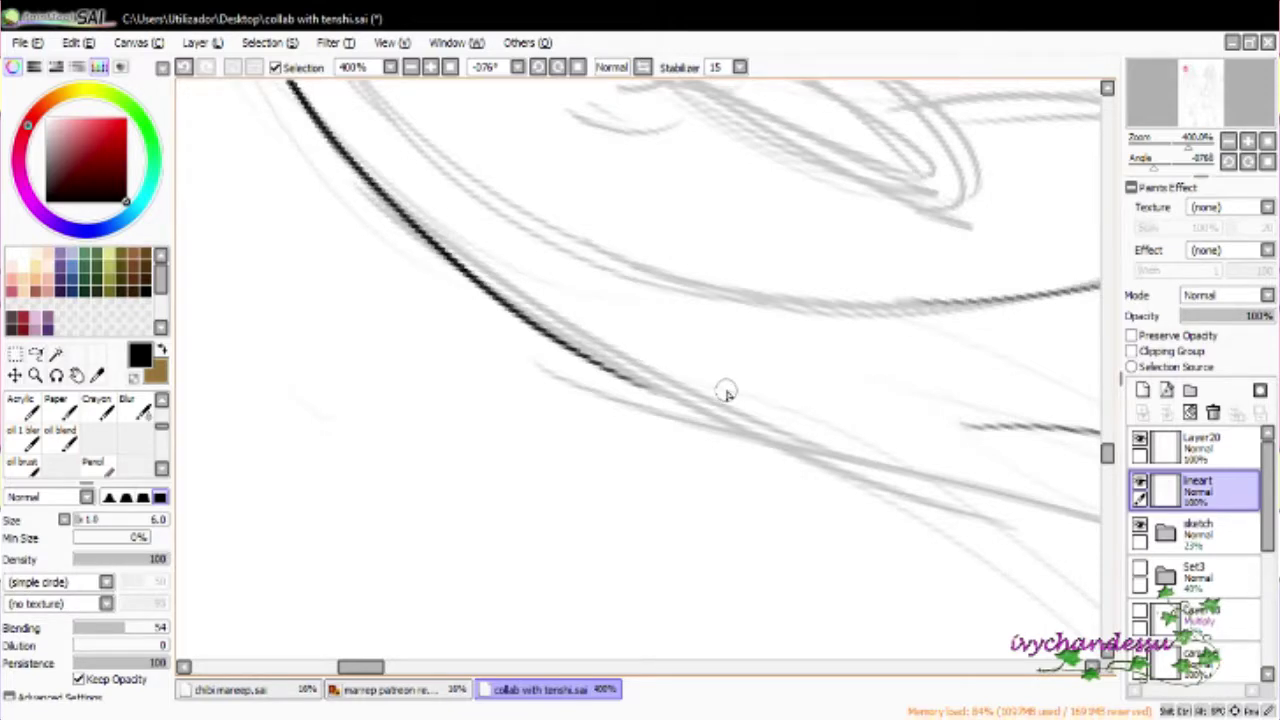
{"action": "scroll", "coordinate": [726, 393], "scroll_direction": "down", "scroll_amount": 3}
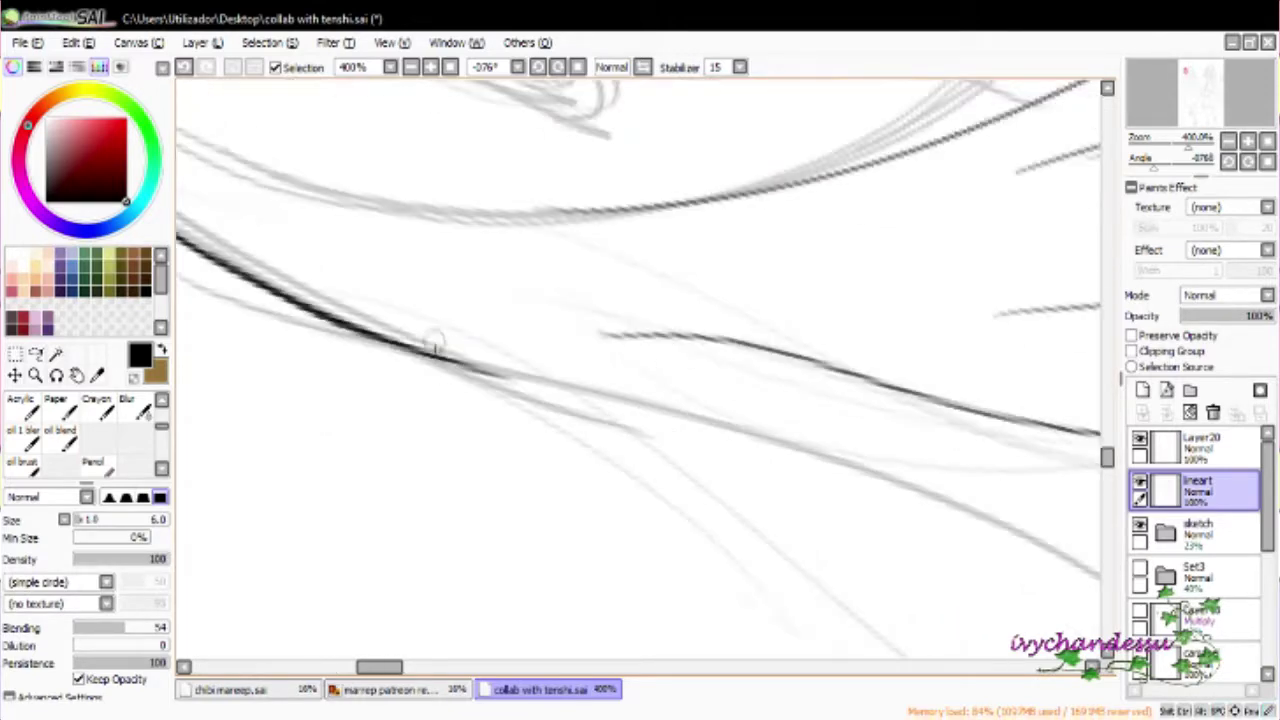
{"action": "scroll", "coordinate": [698, 408], "scroll_direction": "down", "scroll_amount": 1}
Extend the first figure's outer hair contour until it meets the edge of the ice cream scoop
{"action": "scroll", "coordinate": [390, 318], "scroll_direction": "down", "scroll_amount": 1}
{"action": "scroll", "coordinate": [368, 312], "scroll_direction": "down", "scroll_amount": 2}
{"action": "left_click_drag", "start_coordinate": [540, 310], "coordinate": [760, 500]}
{"action": "scroll", "coordinate": [760, 500], "scroll_direction": "down", "scroll_amount": 1}
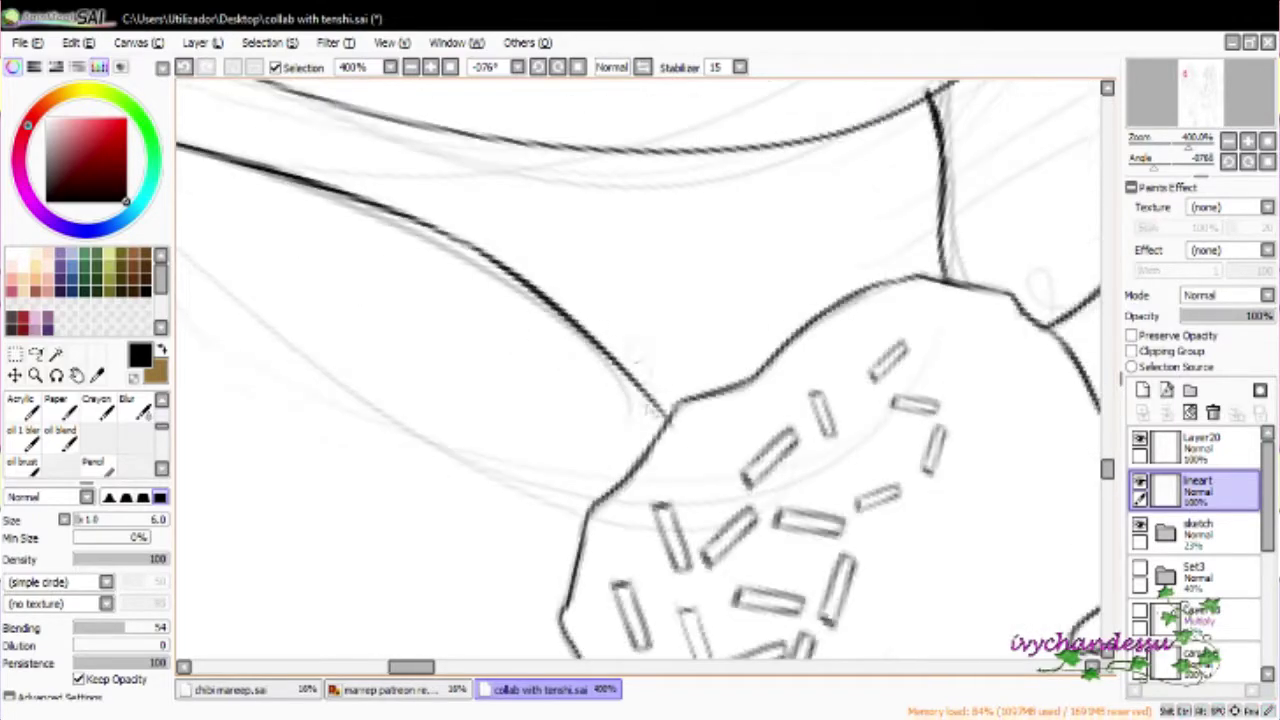
{"action": "scroll", "coordinate": [660, 410], "scroll_direction": "down", "scroll_amount": 8}
{"action": "scroll", "coordinate": [668, 434], "scroll_direction": "up", "scroll_amount": 8}
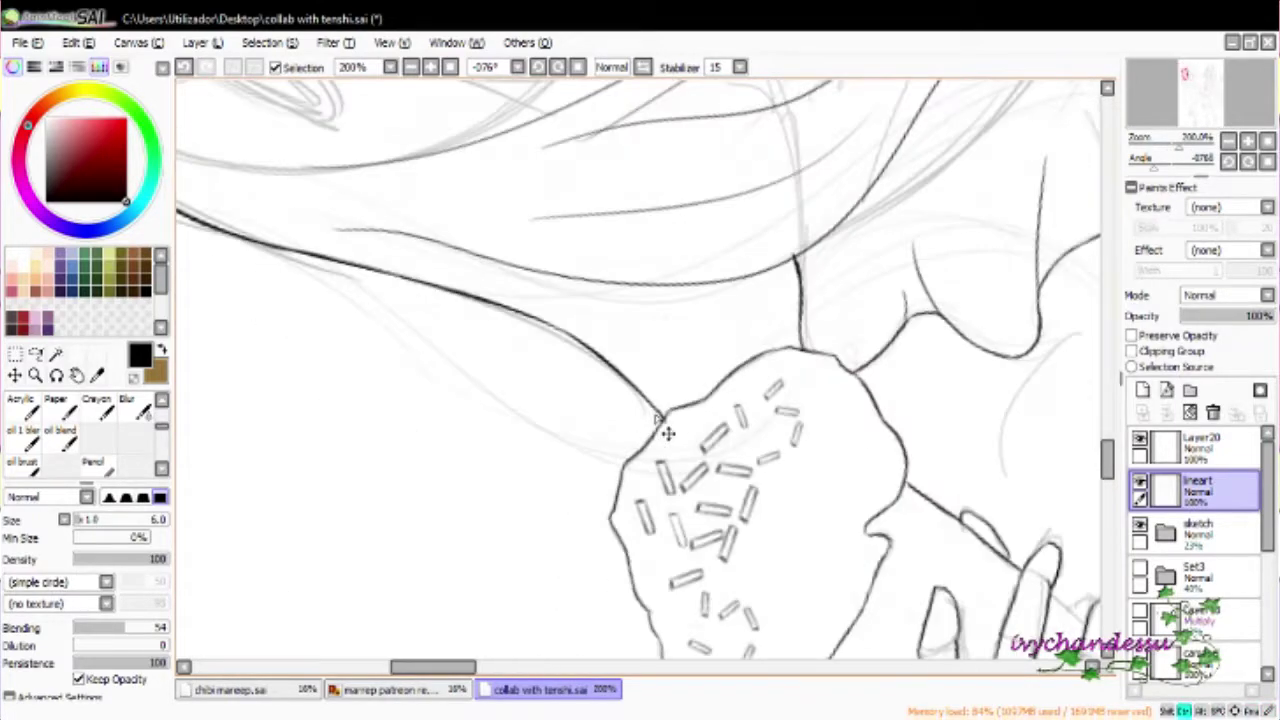
Ink the cone's edges between scoop and fingers and the contour of the first figure's hand behind the fingers
{"action": "left_click_drag", "start_coordinate": [523, 272], "coordinate": [578, 290]}
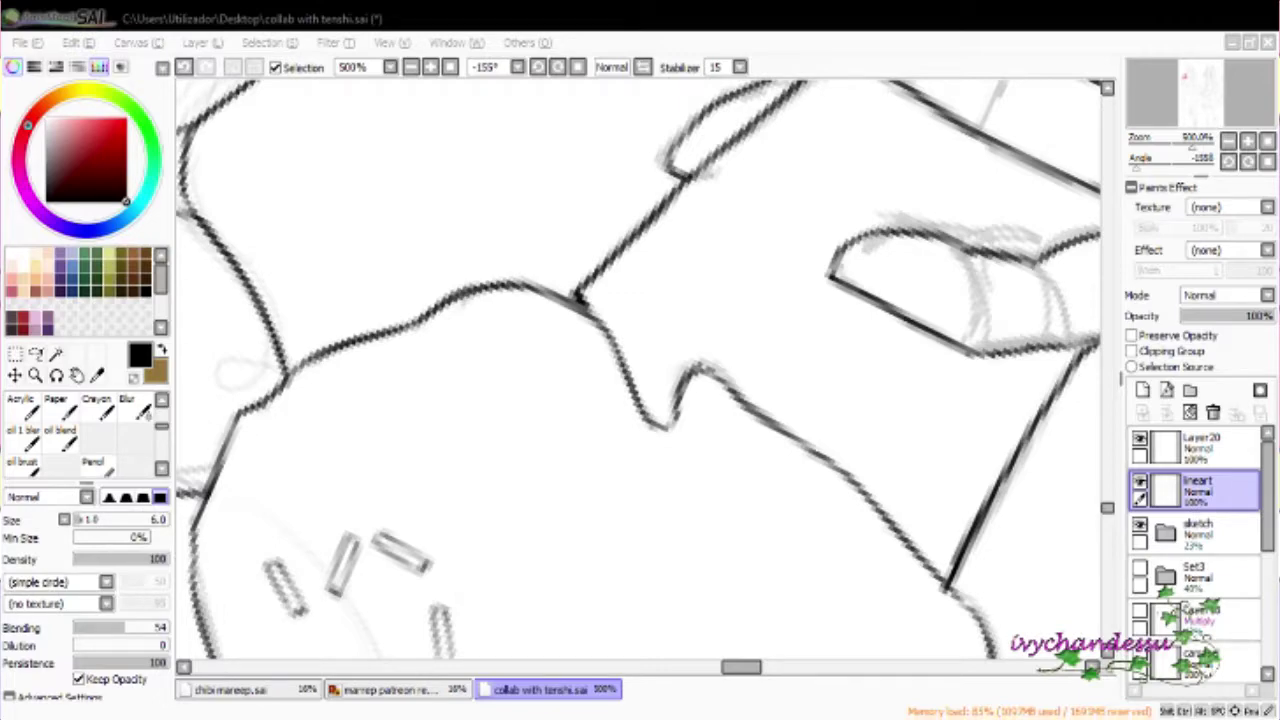
{"action": "left_click_drag", "start_coordinate": [830, 270], "coordinate": [540, 385]}
{"action": "left_click_drag", "start_coordinate": [750, 378], "coordinate": [585, 326]}
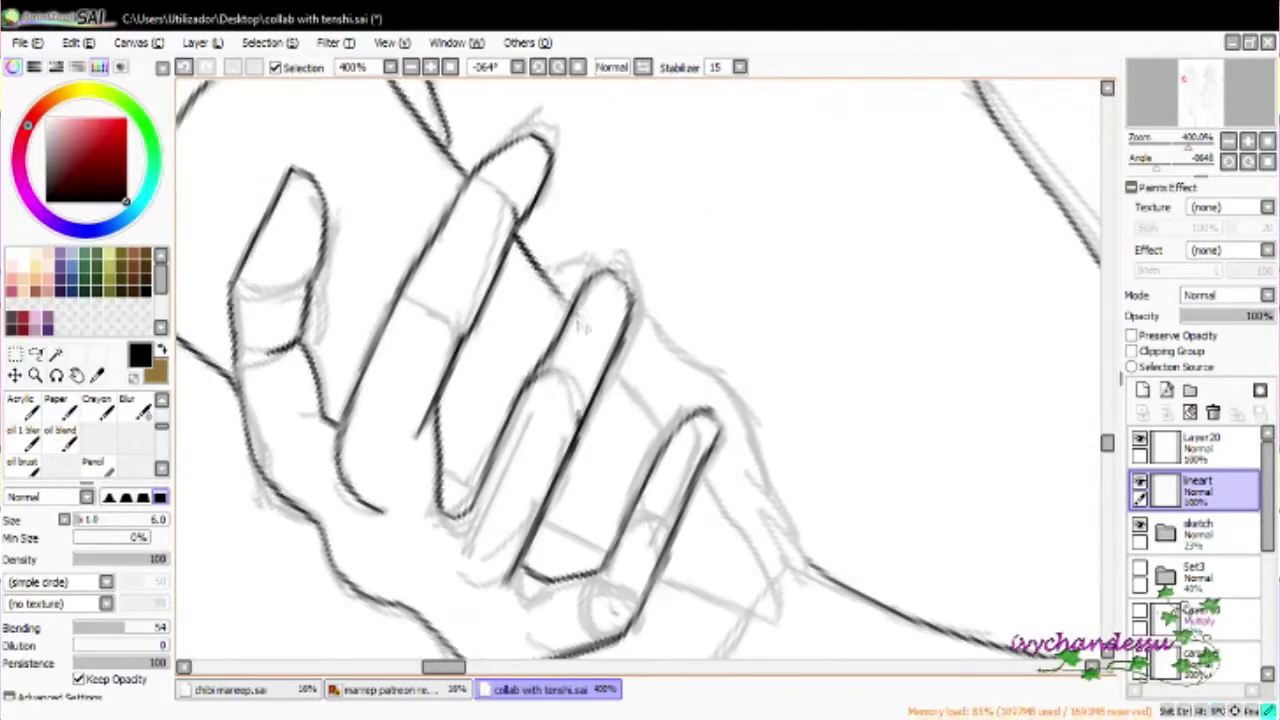
{"action": "mouse_move", "coordinate": [520, 235]}
{"action": "left_mouse_down"}
{"action": "mouse_move", "coordinate": [771, 86]}
{"action": "mouse_move", "coordinate": [630, 215]}
{"action": "left_mouse_up"}
{"action": "mouse_move", "coordinate": [600, 330]}
{"action": "left_mouse_down"}
{"action": "mouse_move", "coordinate": [550, 300]}
{"action": "mouse_move", "coordinate": [551, 243]}
{"action": "mouse_move", "coordinate": [395, 340]}
{"action": "mouse_move", "coordinate": [450, 300]}
{"action": "mouse_move", "coordinate": [500, 320]}
{"action": "mouse_move", "coordinate": [440, 515]}
{"action": "mouse_move", "coordinate": [560, 285]}
{"action": "mouse_move", "coordinate": [580, 330]}
{"action": "mouse_move", "coordinate": [738, 430]}
{"action": "left_mouse_up"}
{"action": "left_click_drag", "start_coordinate": [738, 430], "coordinate": [576, 297]}
Ink the cone's lower end and the remaining contour lines of the first figure's hand around it
{"action": "left_click_drag", "start_coordinate": [360, 255], "coordinate": [500, 360]}
{"action": "key", "text": "ctrl+z"}
{"action": "left_click_drag", "start_coordinate": [430, 292], "coordinate": [510, 385]}
{"action": "left_click_drag", "start_coordinate": [705, 450], "coordinate": [748, 478]}
{"action": "scroll", "coordinate": [500, 320], "scroll_direction": "down", "scroll_amount": 3}
{"action": "scroll", "coordinate": [500, 320], "scroll_direction": "down", "scroll_amount": 4}
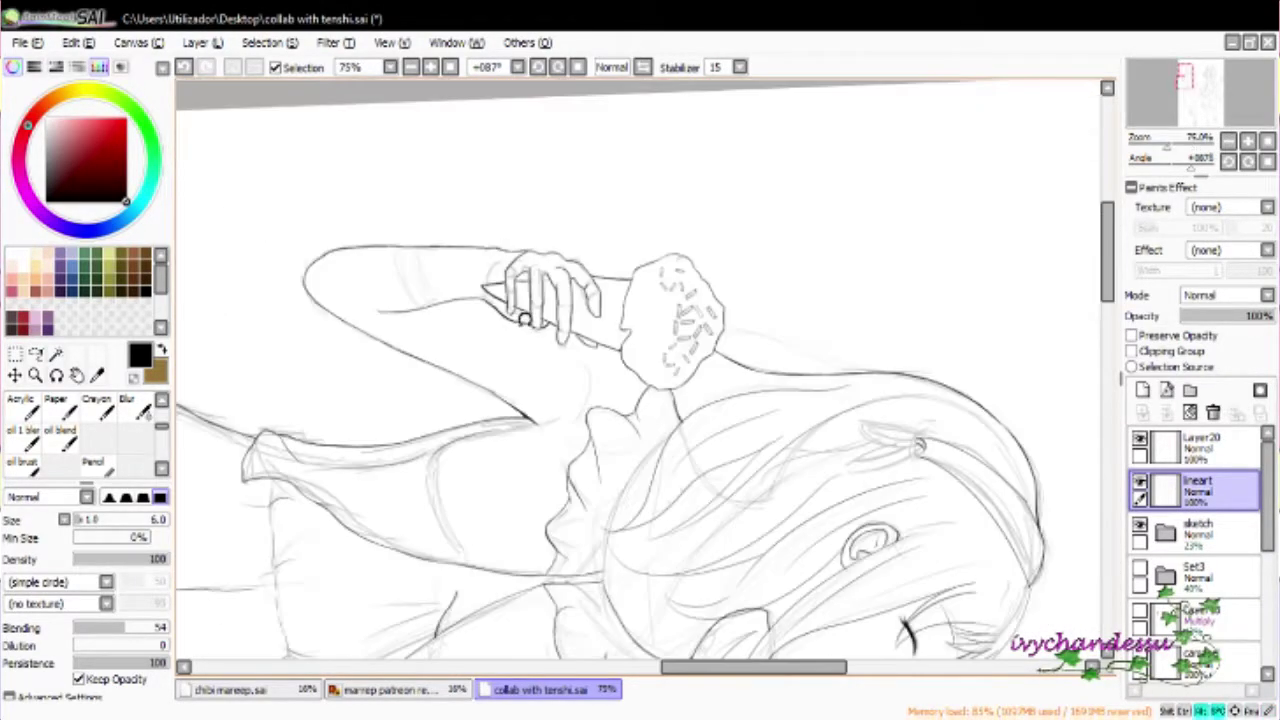
{"action": "left_click_drag", "start_coordinate": [520, 315], "coordinate": [737, 137]}
{"action": "scroll", "coordinate": [737, 137], "scroll_direction": "up", "scroll_amount": 4}
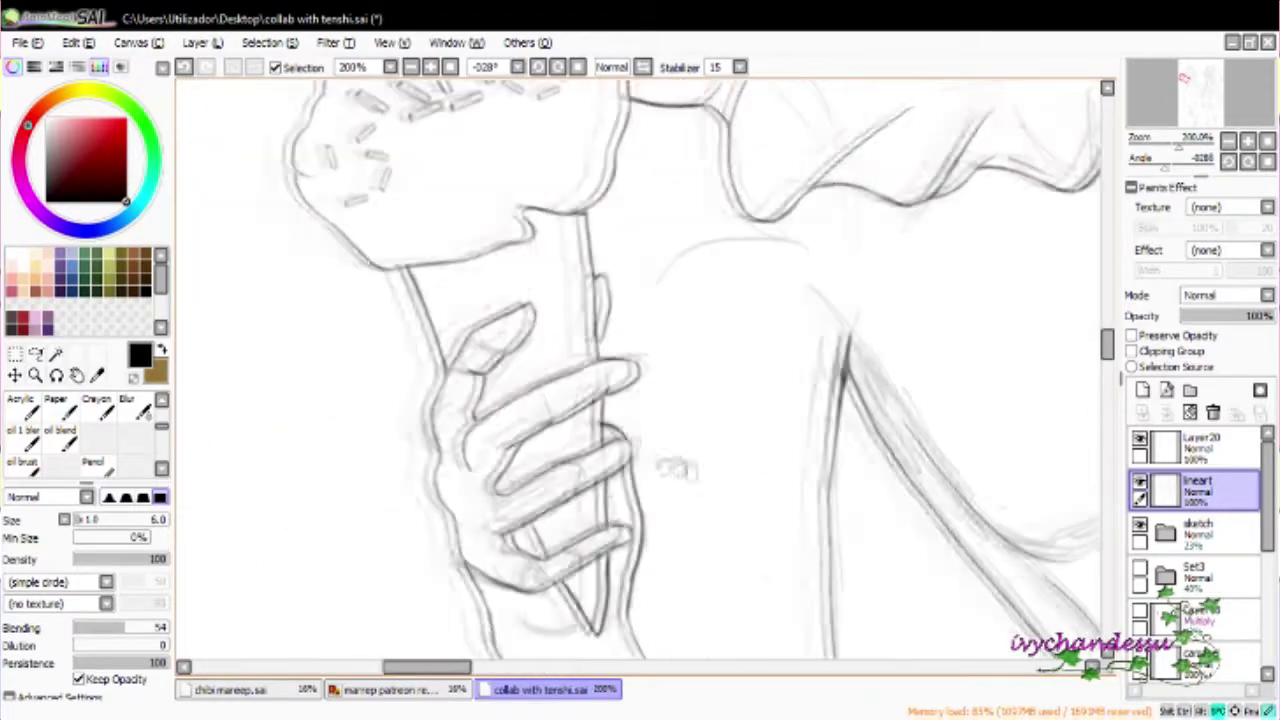
{"action": "scroll", "coordinate": [616, 426], "scroll_direction": "up", "scroll_amount": 2}
{"action": "left_click_drag", "start_coordinate": [475, 375], "coordinate": [575, 318]}
{"action": "scroll", "coordinate": [640, 370], "scroll_direction": "down", "scroll_amount": 6}
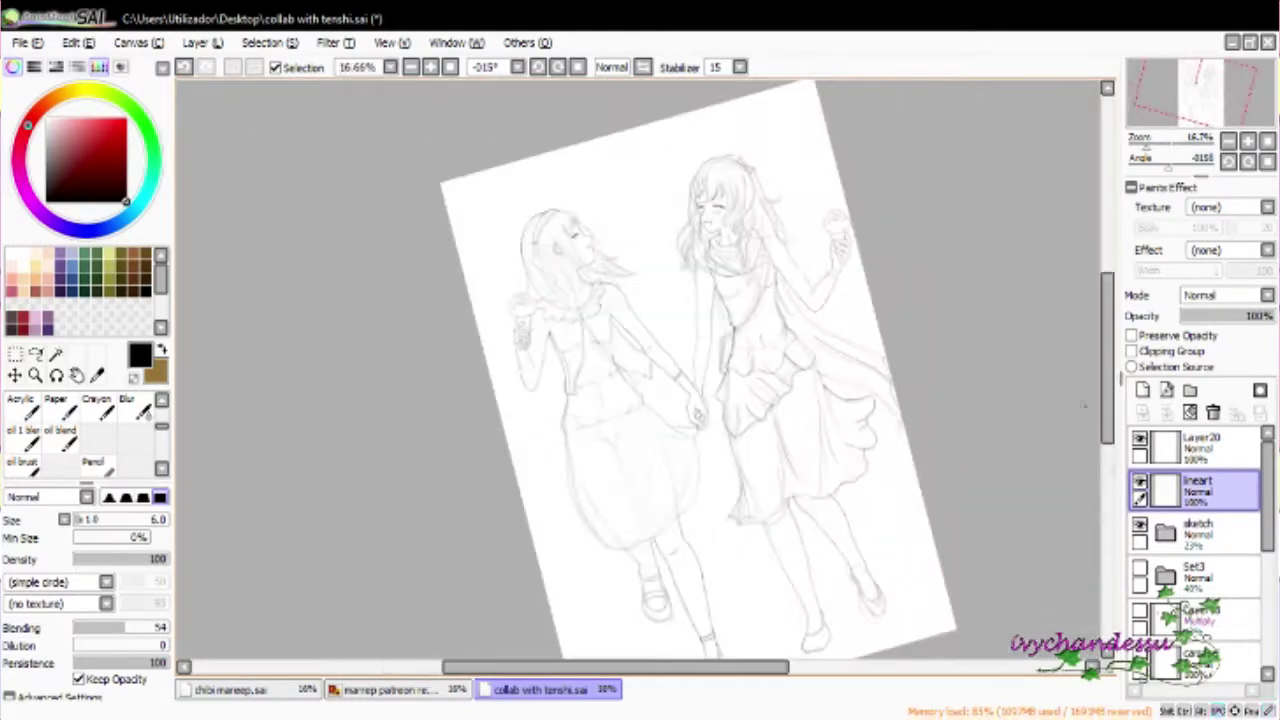
Ink the curved line rising between the hair strands near the second figure's shoulder
{"action": "mouse_move", "coordinate": [640, 370]}
{"action": "left_mouse_down"}
{"action": "mouse_move", "coordinate": [500, 256]}
{"action": "mouse_move", "coordinate": [618, 355]}
{"action": "left_mouse_up"}
{"action": "scroll", "coordinate": [772, 425], "scroll_direction": "up", "scroll_amount": 8}
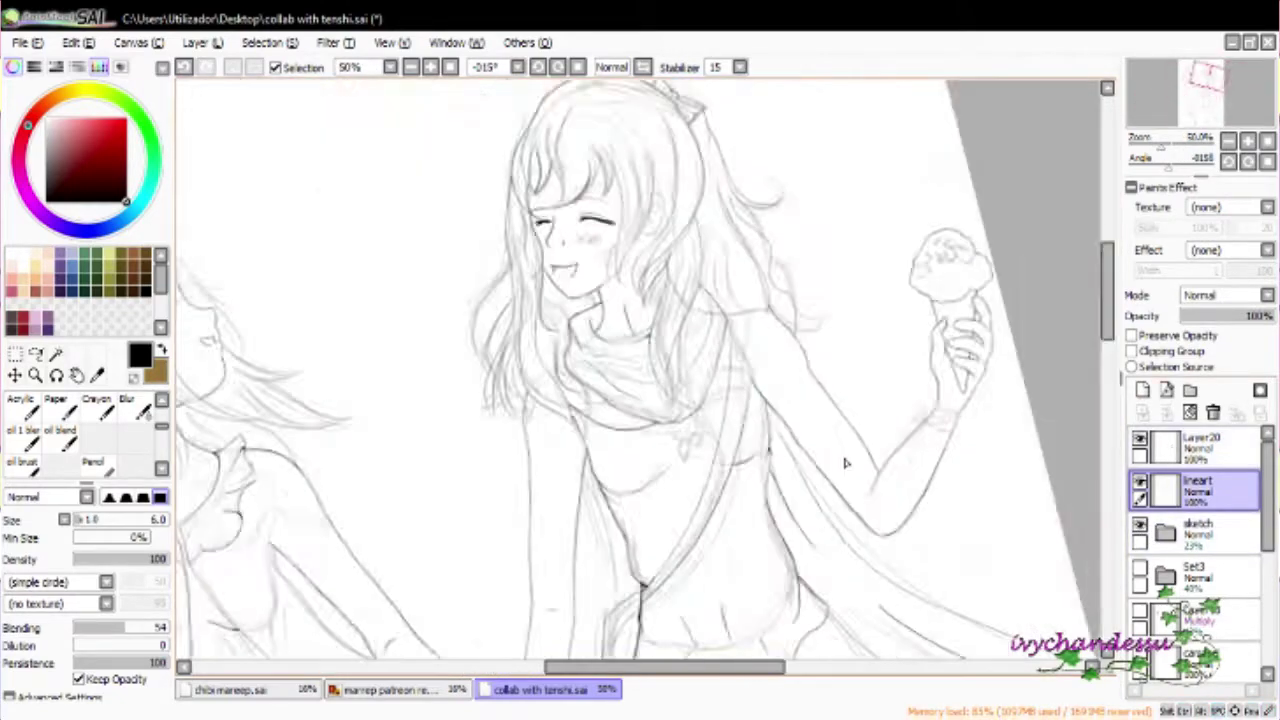
{"action": "scroll", "coordinate": [773, 430], "scroll_direction": "up", "scroll_amount": 3}
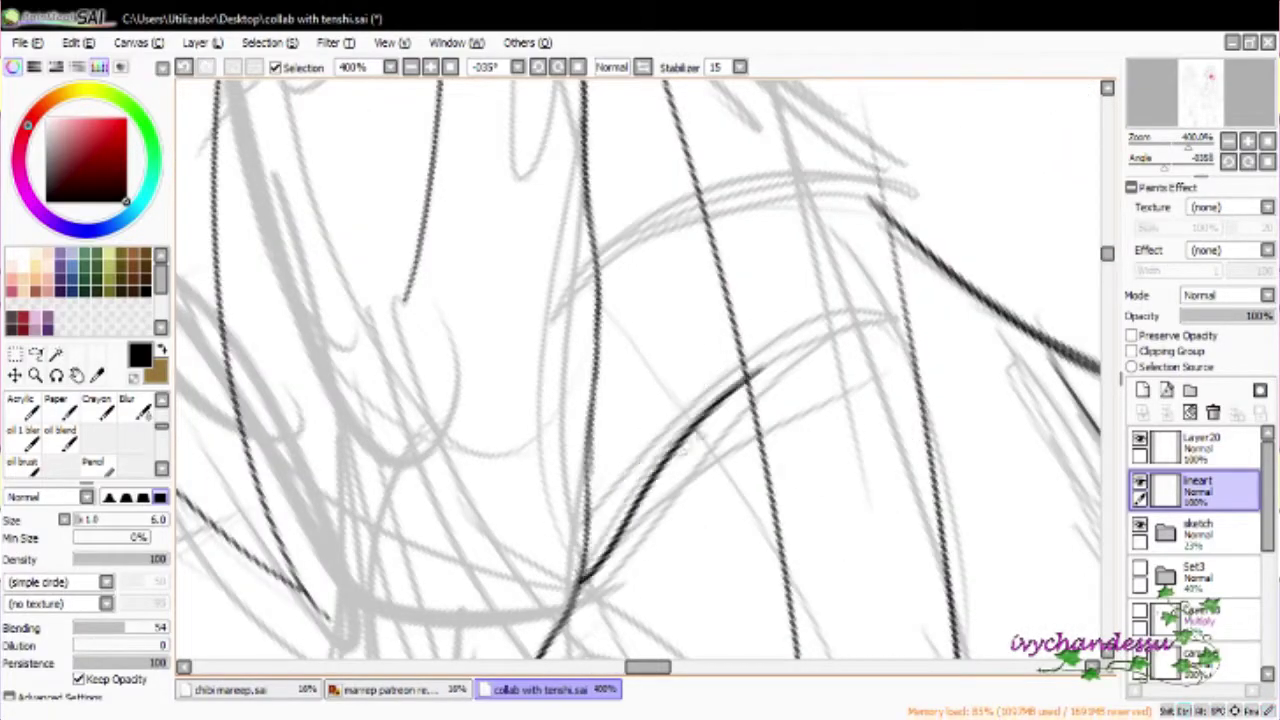
{"action": "left_click_drag", "start_coordinate": [690, 440], "coordinate": [870, 352]}
{"action": "scroll", "coordinate": [870, 352], "scroll_direction": "down", "scroll_amount": 4}
{"action": "scroll", "coordinate": [800, 400], "scroll_direction": "up", "scroll_amount": 3}
Ink a double-outlined oval loop at the second figure's shoulder and the line joining it to the arm contour
{"action": "left_click_drag", "start_coordinate": [772, 410], "coordinate": [792, 408]}
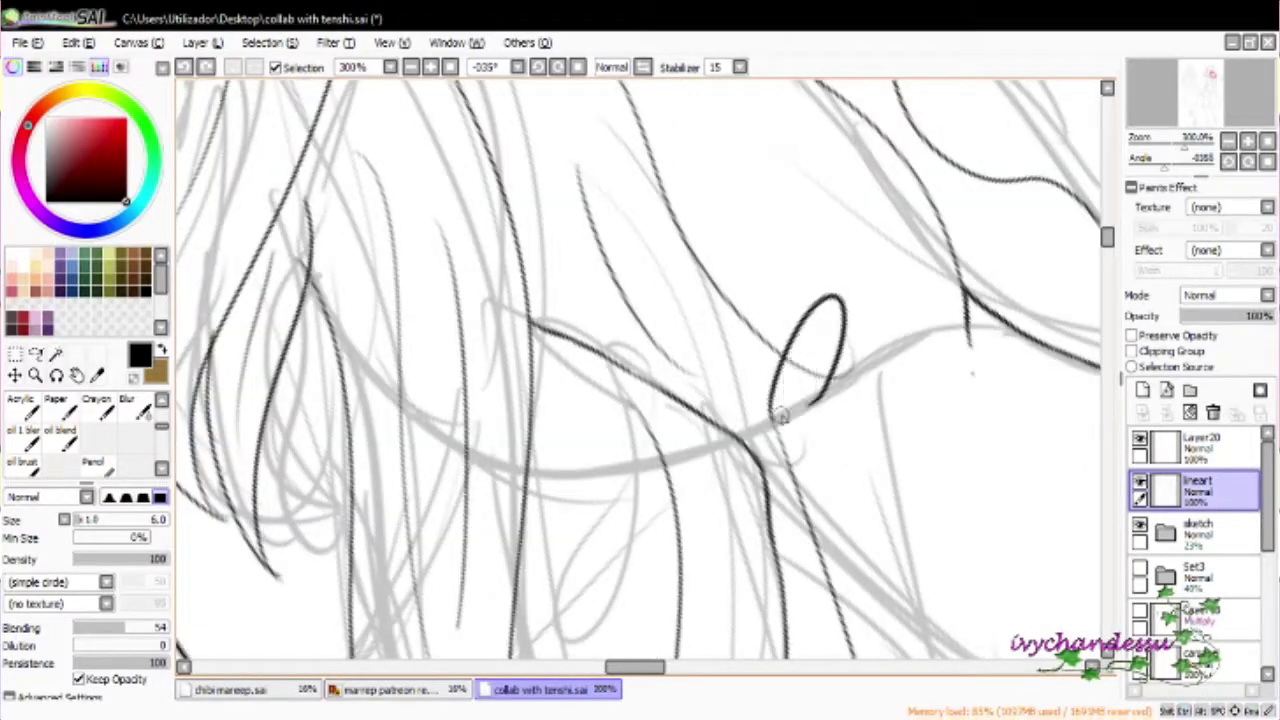
{"action": "scroll", "coordinate": [860, 338], "scroll_direction": "down", "scroll_amount": 2}
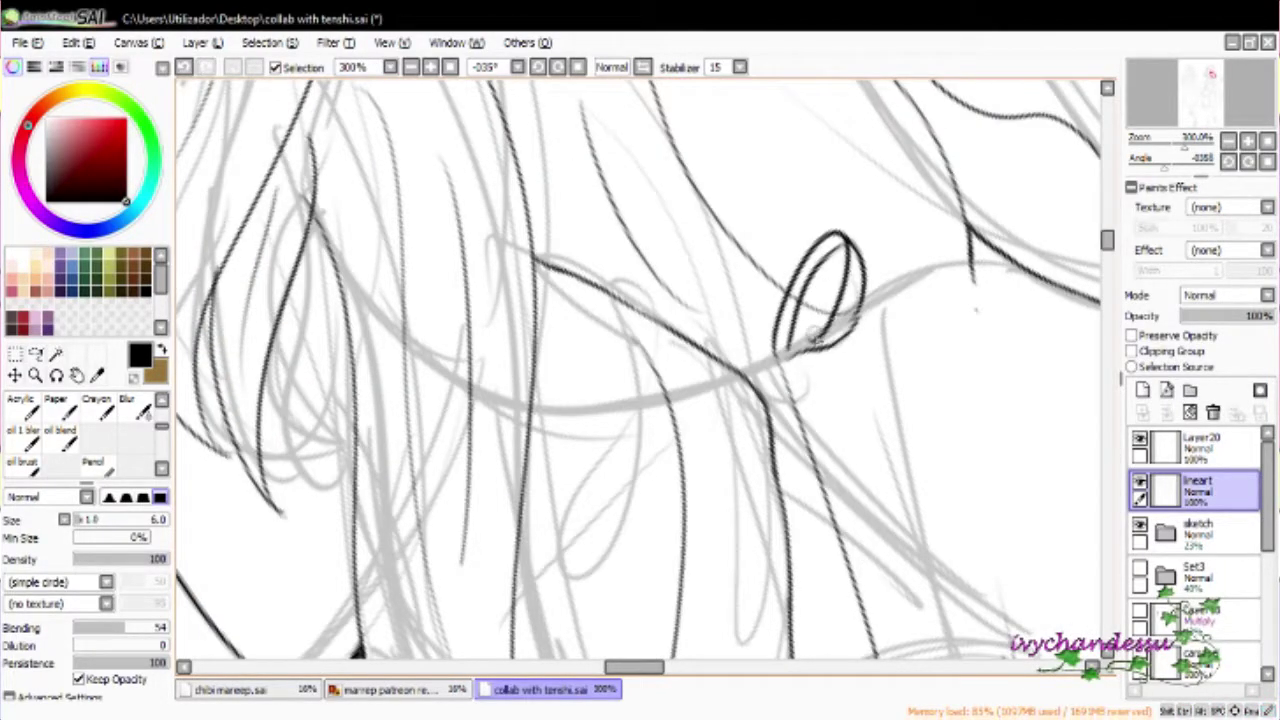
{"action": "key", "text": "End"}
{"action": "key", "text": "End"}
{"action": "key", "text": "End"}
{"action": "key", "text": "End"}
{"action": "scroll", "coordinate": [897, 449], "scroll_direction": "up", "scroll_amount": 3}
{"action": "key", "text": "Delete"}
{"action": "key", "text": "Delete"}
{"action": "key", "text": "Delete"}
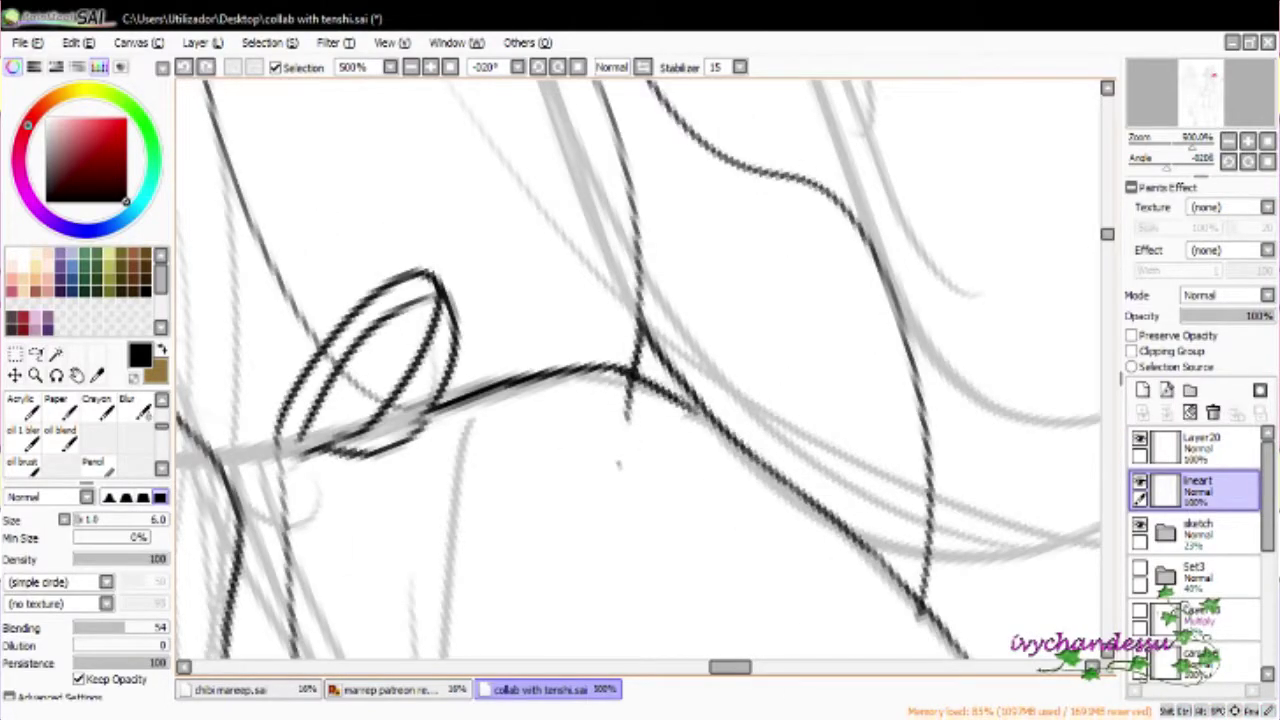
Ink the outer outline of the second figure's ear, ending both sides at the hair strand in front of it
{"action": "scroll", "coordinate": [618, 463], "scroll_direction": "down", "scroll_amount": 5}
{"action": "left_click_drag", "start_coordinate": [618, 463], "coordinate": [980, 416]}
{"action": "scroll", "coordinate": [980, 416], "scroll_direction": "up", "scroll_amount": 3}
{"action": "scroll", "coordinate": [980, 416], "scroll_direction": "up", "scroll_amount": 4}
{"action": "key", "text": "End"}
{"action": "key", "text": "End"}
{"action": "key", "text": "End"}
{"action": "key", "text": "End"}
{"action": "key", "text": "End"}
{"action": "key", "text": "End"}
{"action": "key", "text": "End"}
{"action": "key", "text": "End"}
{"action": "key", "text": "End"}
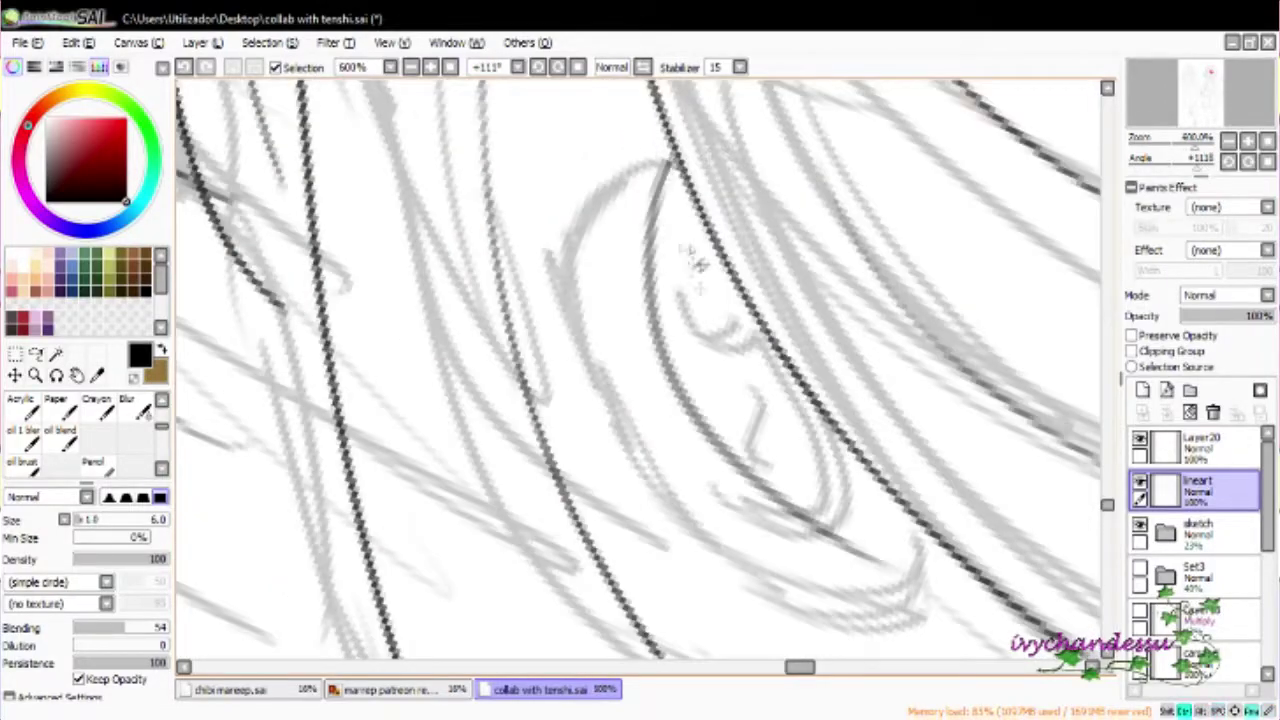
{"action": "key", "text": "End"}
{"action": "key", "text": "End"}
{"action": "key", "text": "End"}
{"action": "key", "text": "End"}
{"action": "key", "text": "End"}
{"action": "key", "text": "End"}
{"action": "key", "text": "End"}
{"action": "left_click_drag", "start_coordinate": [515, 400], "coordinate": [588, 535]}
{"action": "key", "text": "End"}
{"action": "key", "text": "End"}
{"action": "key", "text": "End"}
{"action": "key", "text": "End"}
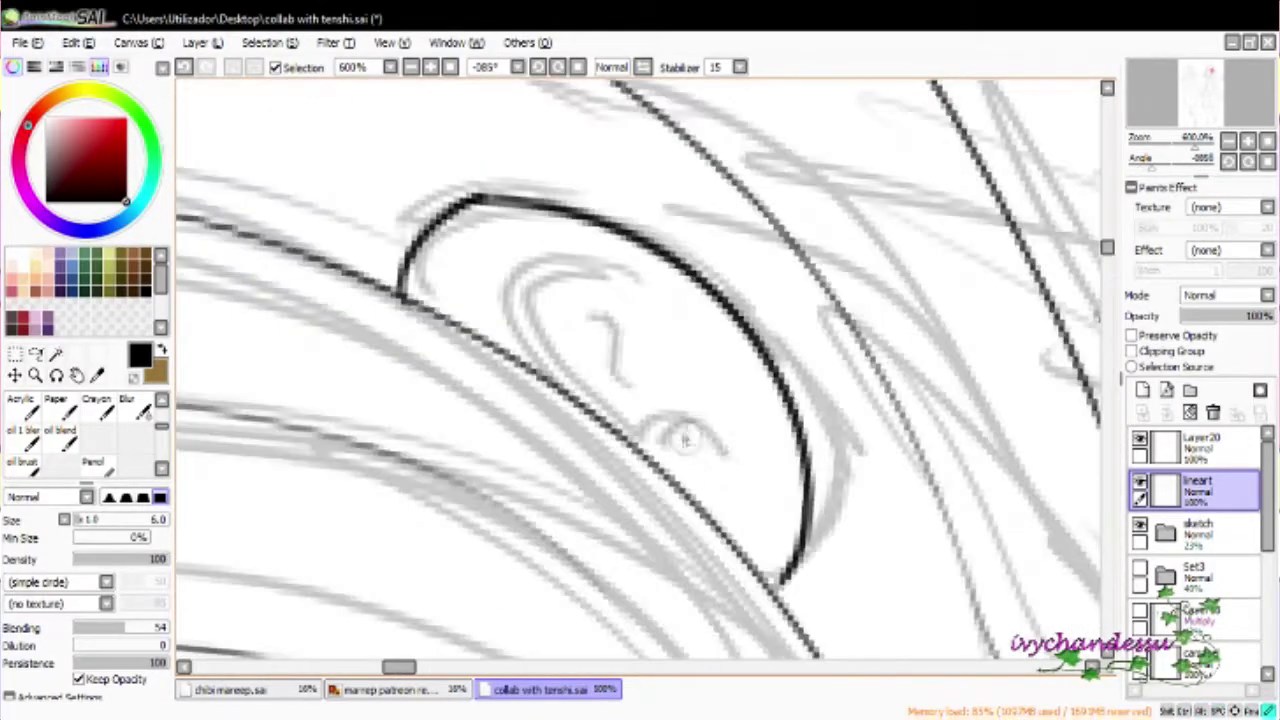
Ink the inner fold and small detail lines inside the second figure's ear
{"action": "left_click_drag", "start_coordinate": [638, 268], "coordinate": [650, 440]}
{"action": "left_click_drag", "start_coordinate": [655, 298], "coordinate": [740, 402]}
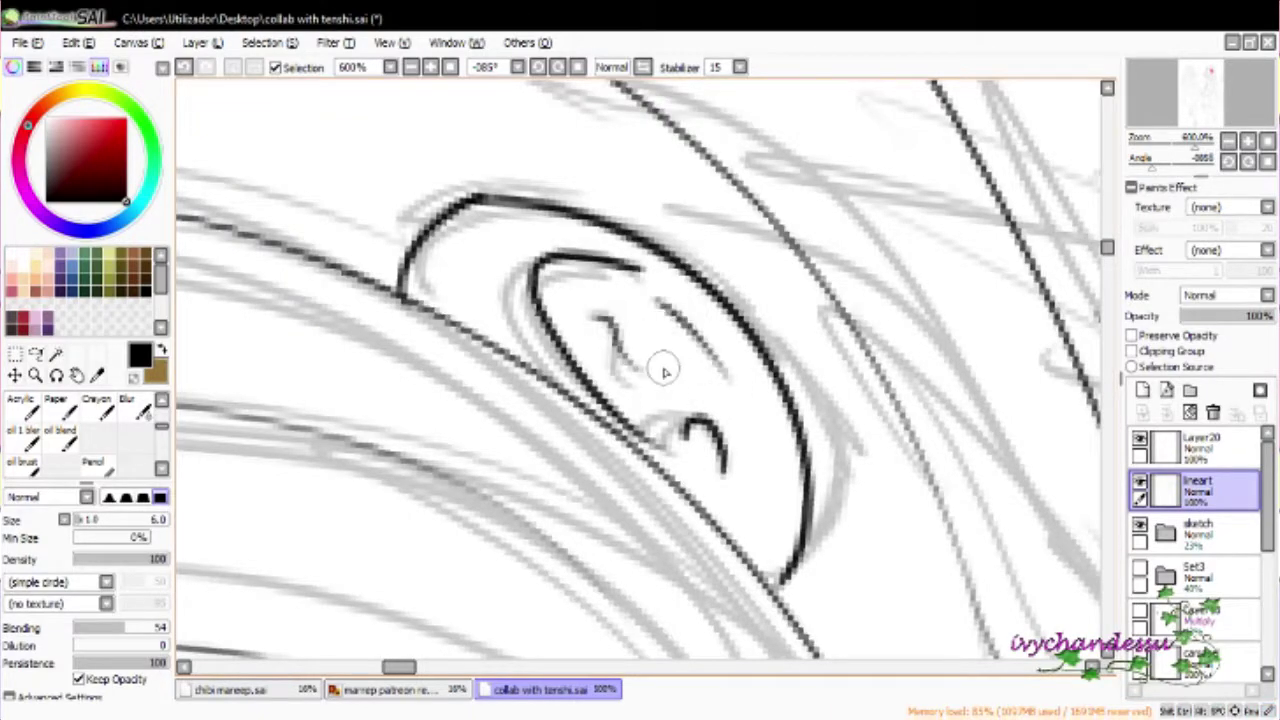
{"action": "scroll", "coordinate": [663, 372], "scroll_direction": "down", "scroll_amount": 8}
{"action": "key", "text": "End"}
{"action": "key", "text": "End"}
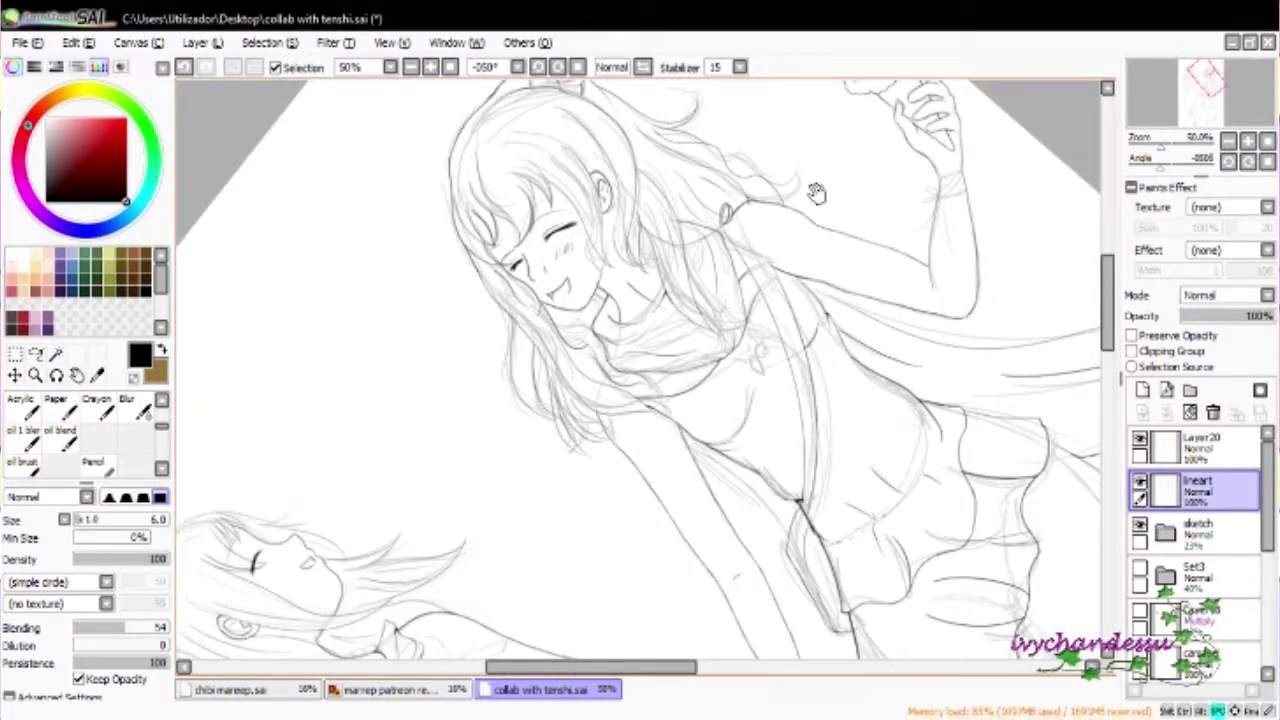
Ink the contour from the second figure's ankle down the side of the shoe farther from the first figure
{"action": "scroll", "coordinate": [817, 193], "scroll_direction": "up", "scroll_amount": 6}
{"action": "key", "text": "End"}
{"action": "key", "text": "End"}
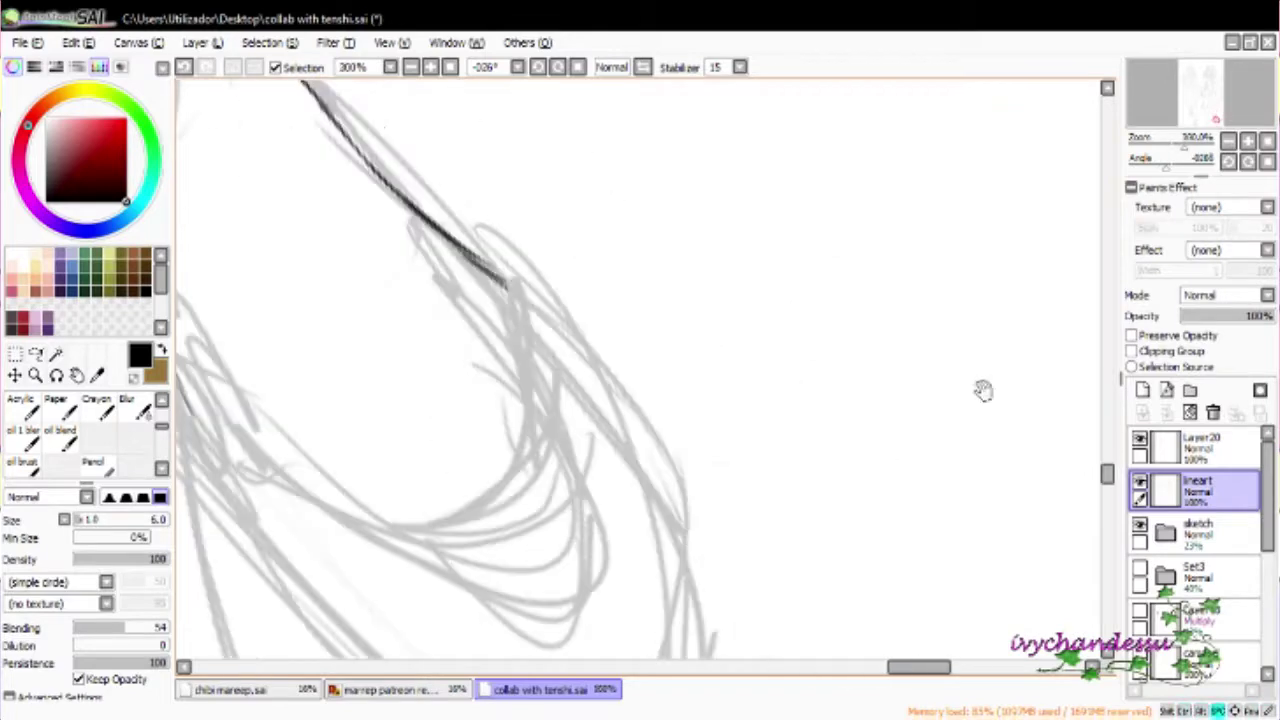
{"action": "scroll", "coordinate": [686, 309], "scroll_direction": "up", "scroll_amount": 2}
{"action": "left_click_drag", "start_coordinate": [508, 150], "coordinate": [622, 382]}
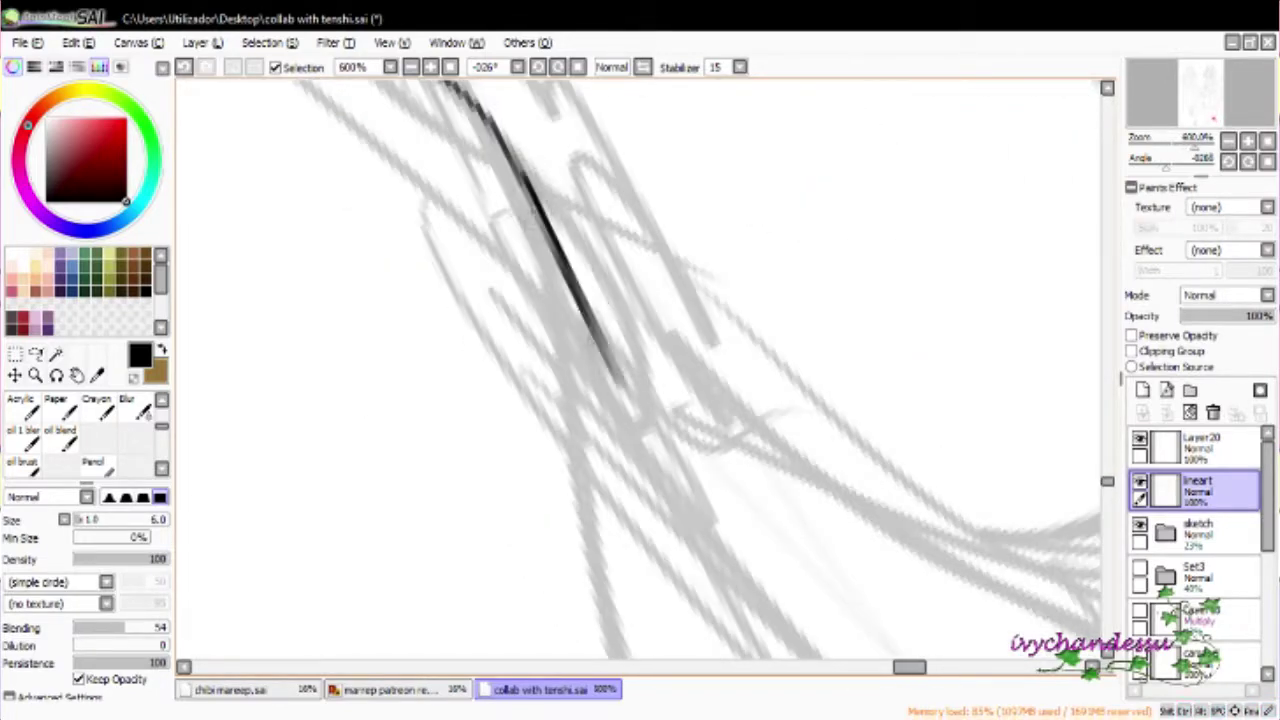
{"action": "left_click_drag", "start_coordinate": [470, 85], "coordinate": [714, 529]}
{"action": "key", "text": "ctrl+z"}
{"action": "mouse_move", "coordinate": [420, 80]}
{"action": "left_mouse_down"}
{"action": "mouse_move", "coordinate": [628, 371]}
{"action": "mouse_move", "coordinate": [800, 525]}
{"action": "left_mouse_up"}
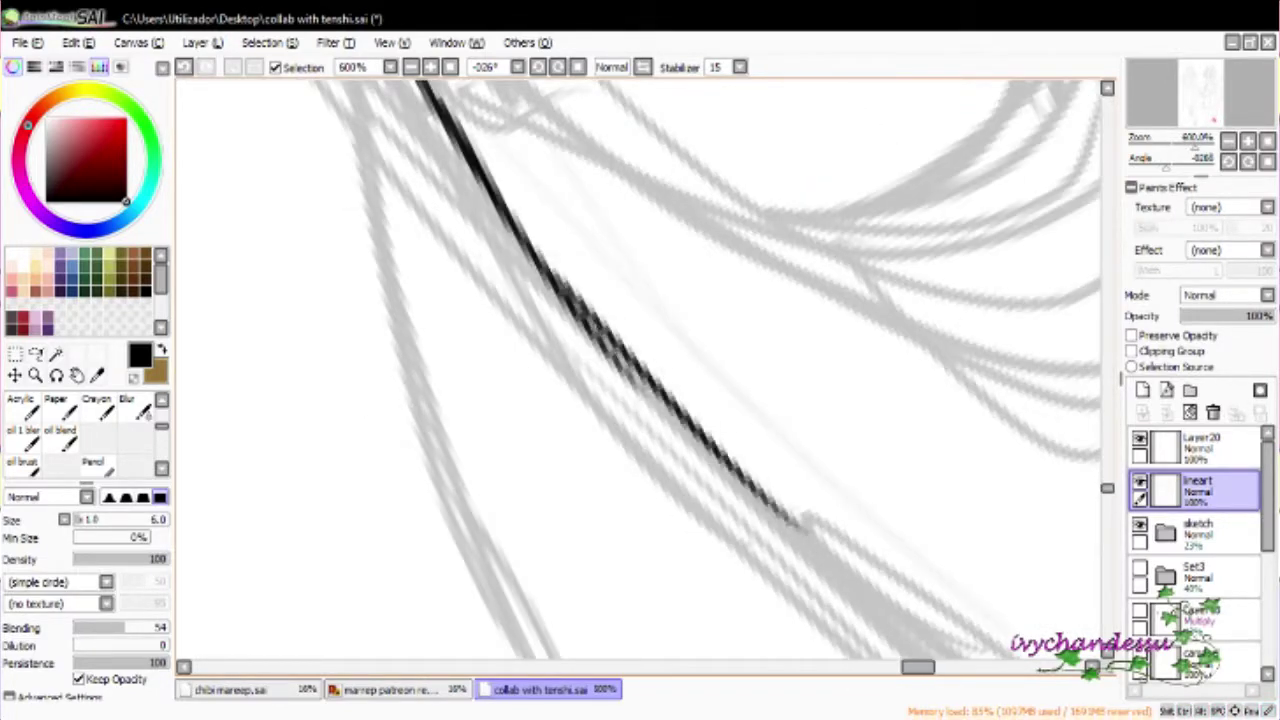
Carry the shoe's outline around its end and along the opposite side, erasing the stray ink beside it
{"action": "key", "text": "Delete"}
{"action": "key", "text": "Delete"}
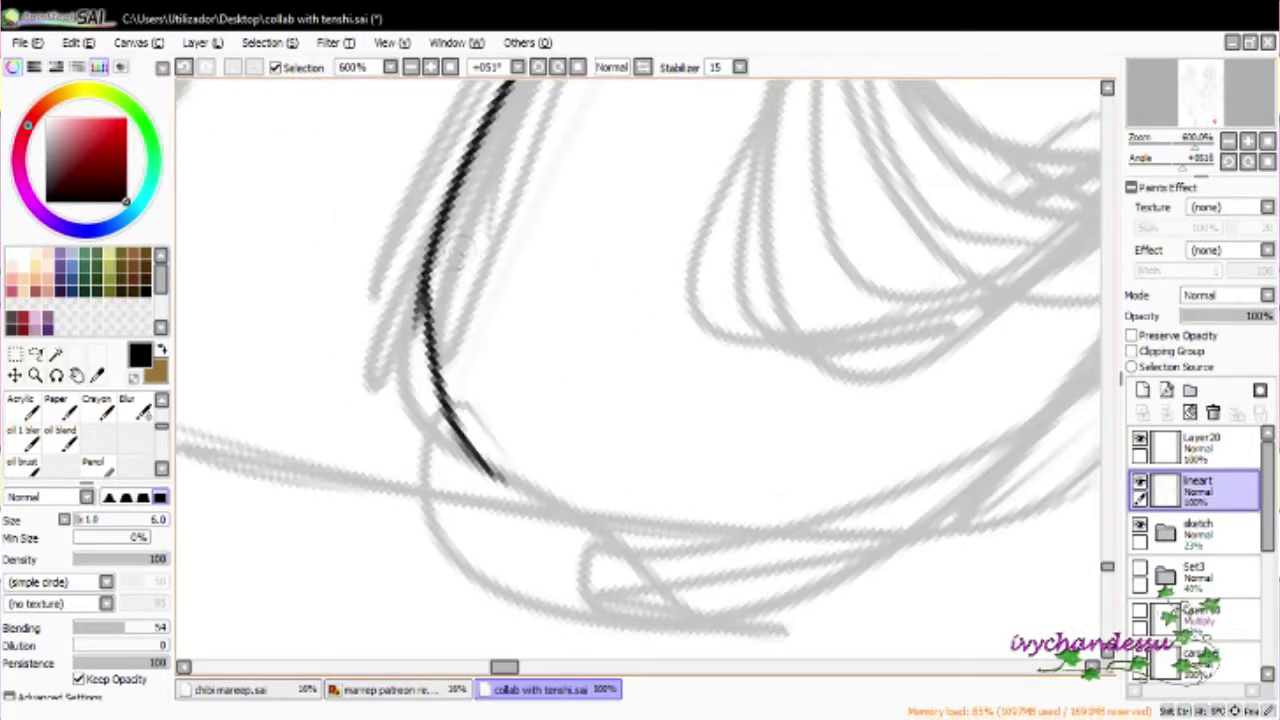
{"action": "key", "text": "Delete"}
{"action": "left_click_drag", "start_coordinate": [295, 150], "coordinate": [660, 560]}
{"action": "key", "text": "ctrl+z"}
{"action": "key", "text": "Delete"}
{"action": "left_click_drag", "start_coordinate": [450, 285], "coordinate": [755, 655]}
{"action": "key", "text": "e"}
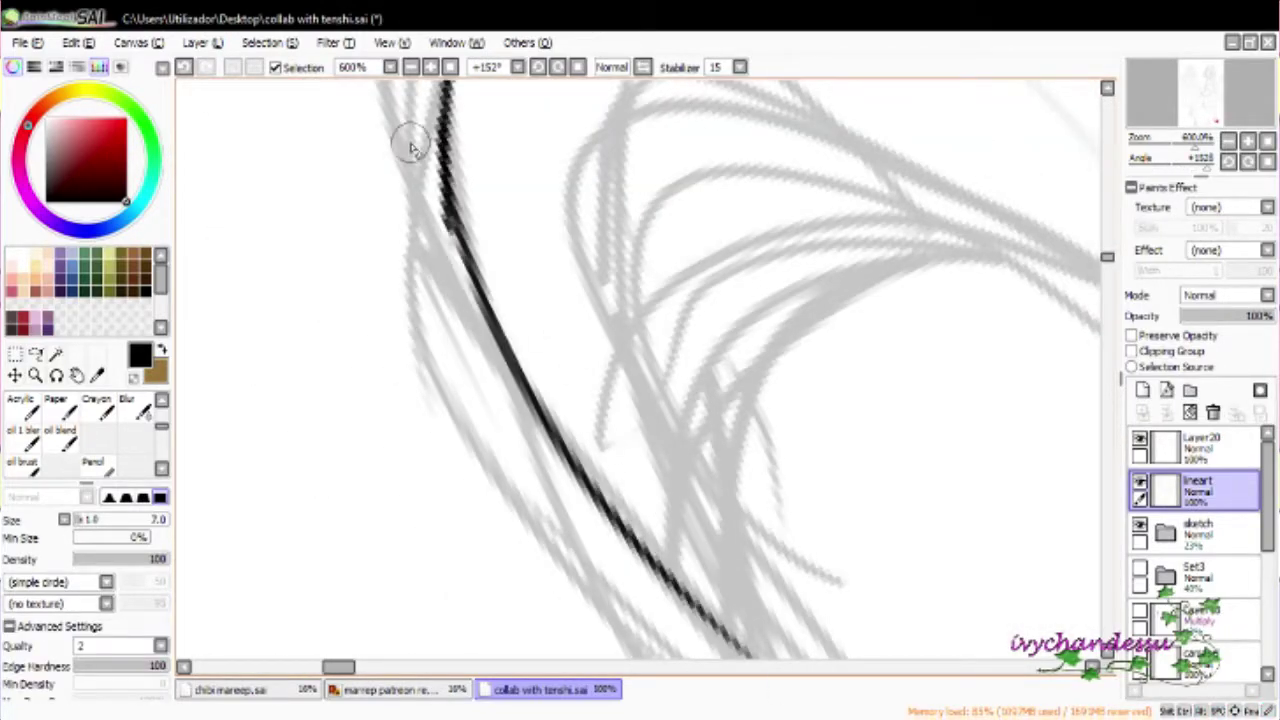
{"action": "left_click_drag", "start_coordinate": [700, 500], "coordinate": [400, 100]}
Restroke the join in the shoe's side contour and erase the doubled line beside it
{"action": "key", "text": "b"}
{"action": "left_click_drag", "start_coordinate": [550, 420], "coordinate": [640, 520]}
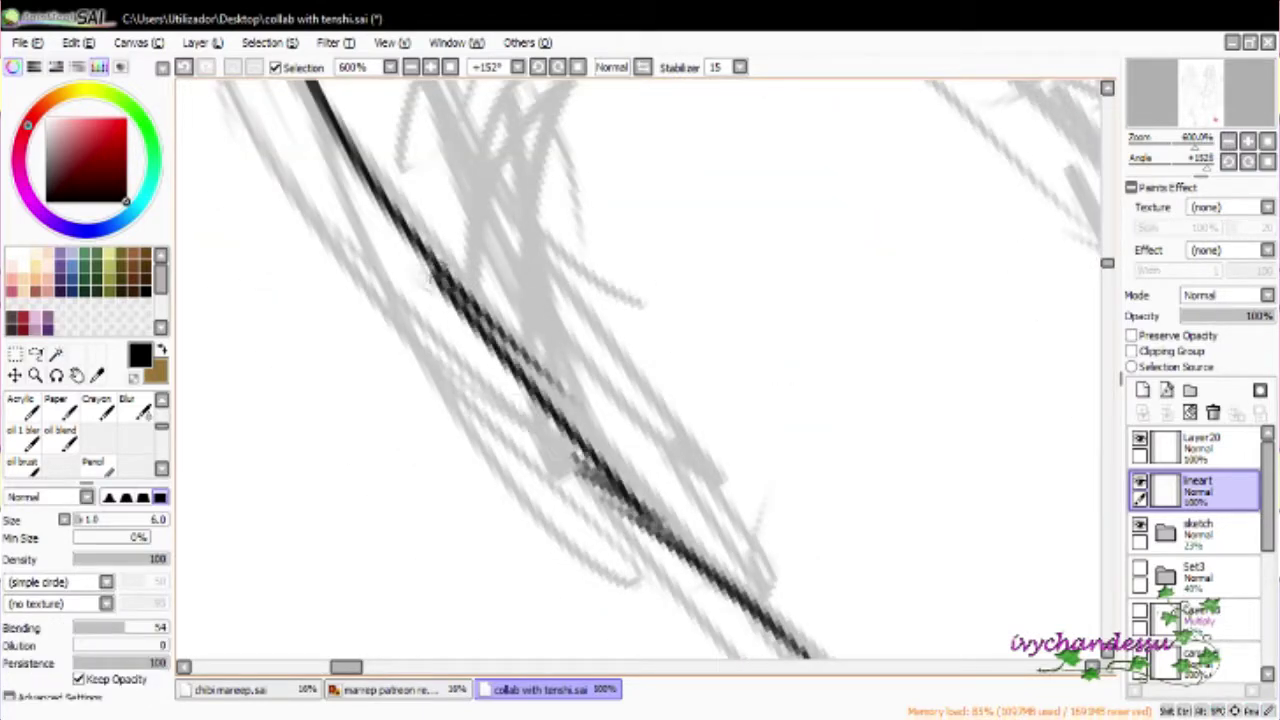
{"action": "key", "text": "ctrl+z"}
{"action": "left_click_drag", "start_coordinate": [540, 420], "coordinate": [660, 545]}
{"action": "key", "text": "e"}
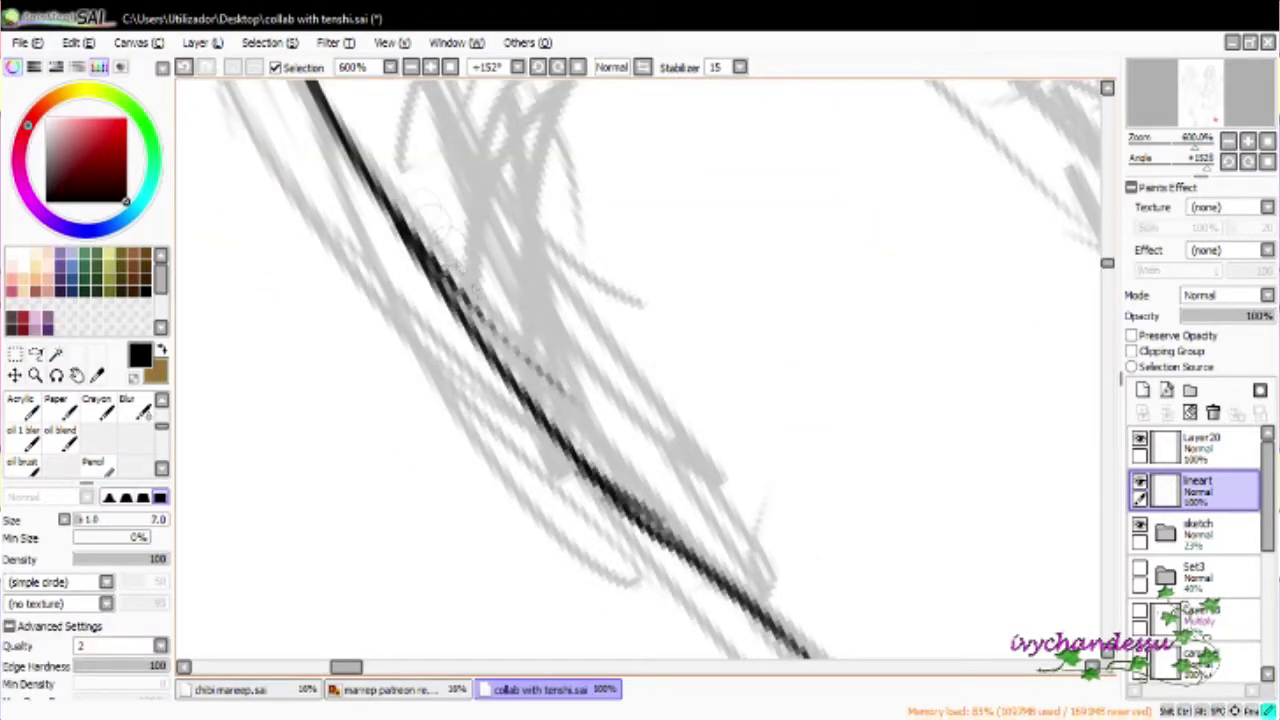
{"action": "scroll", "coordinate": [686, 482], "scroll_direction": "down", "scroll_amount": 3}
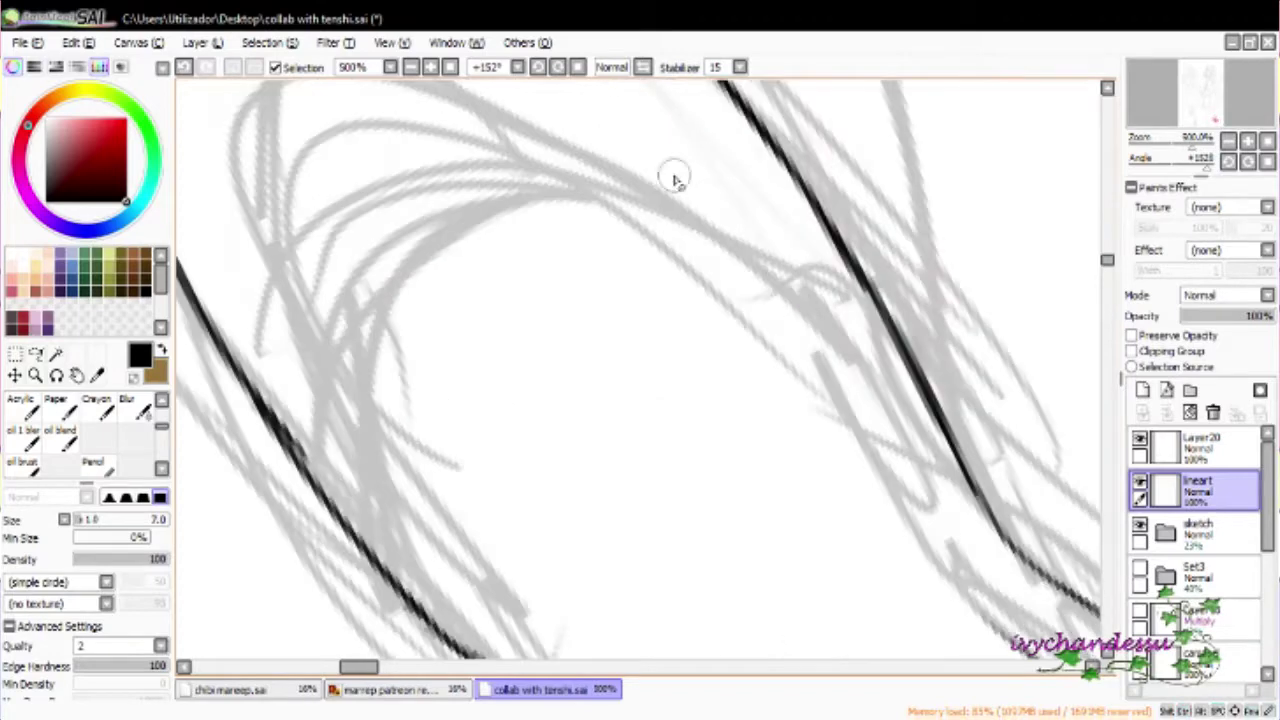
{"action": "scroll", "coordinate": [791, 313], "scroll_direction": "up", "scroll_amount": 3}
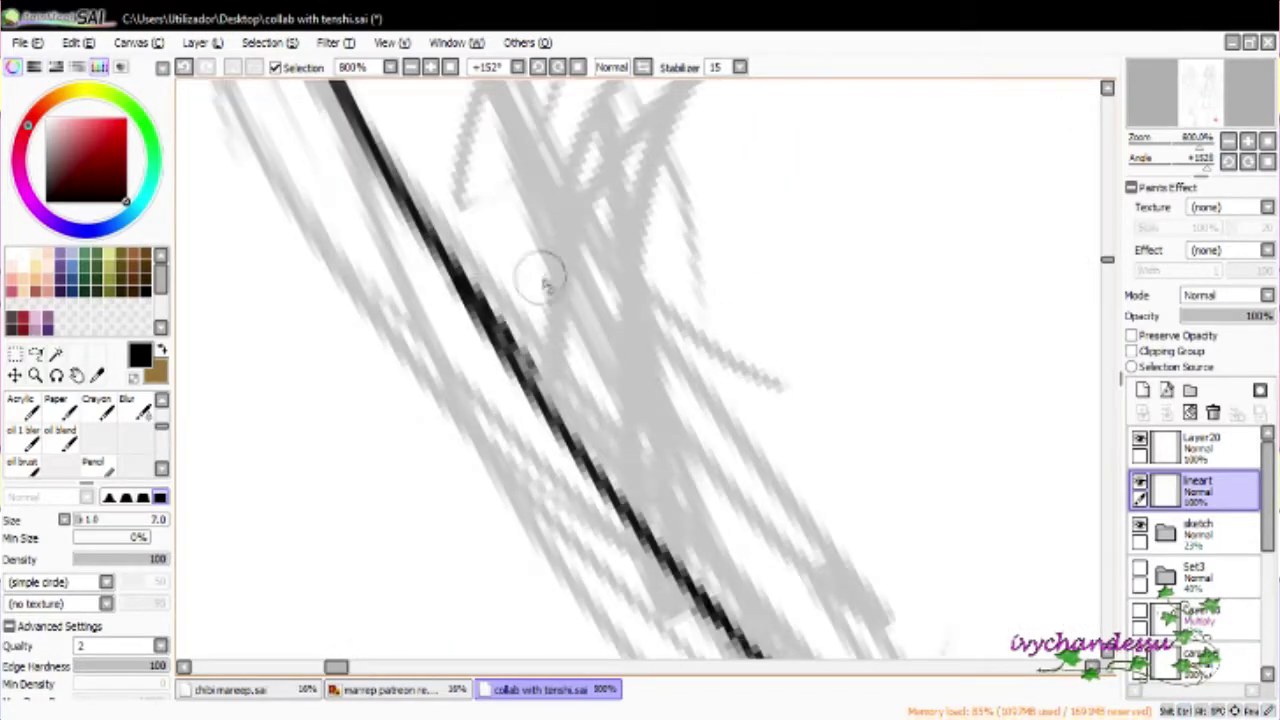
Thicken the shoe's side contour and ink the curved edge of the shoe opening
{"action": "key", "text": "b"}
{"action": "scroll", "coordinate": [640, 370], "scroll_direction": "down", "scroll_amount": 5}
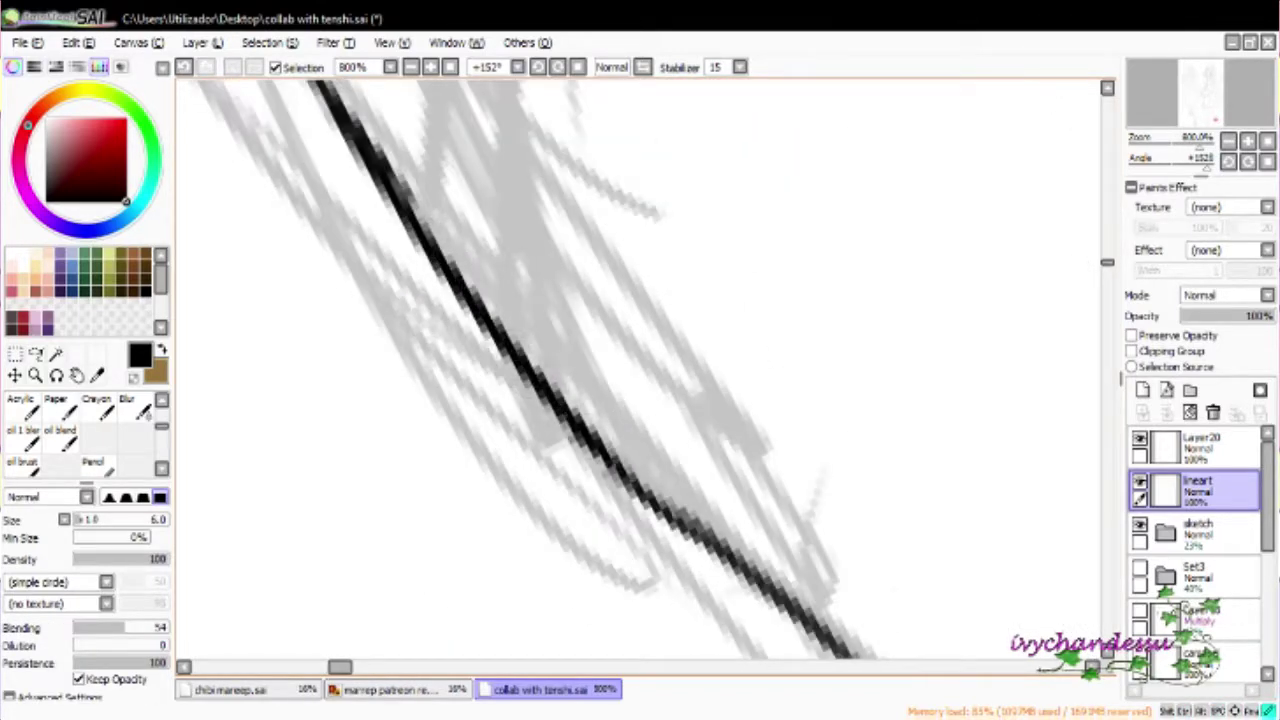
{"action": "scroll", "coordinate": [660, 432], "scroll_direction": "up", "scroll_amount": 4}
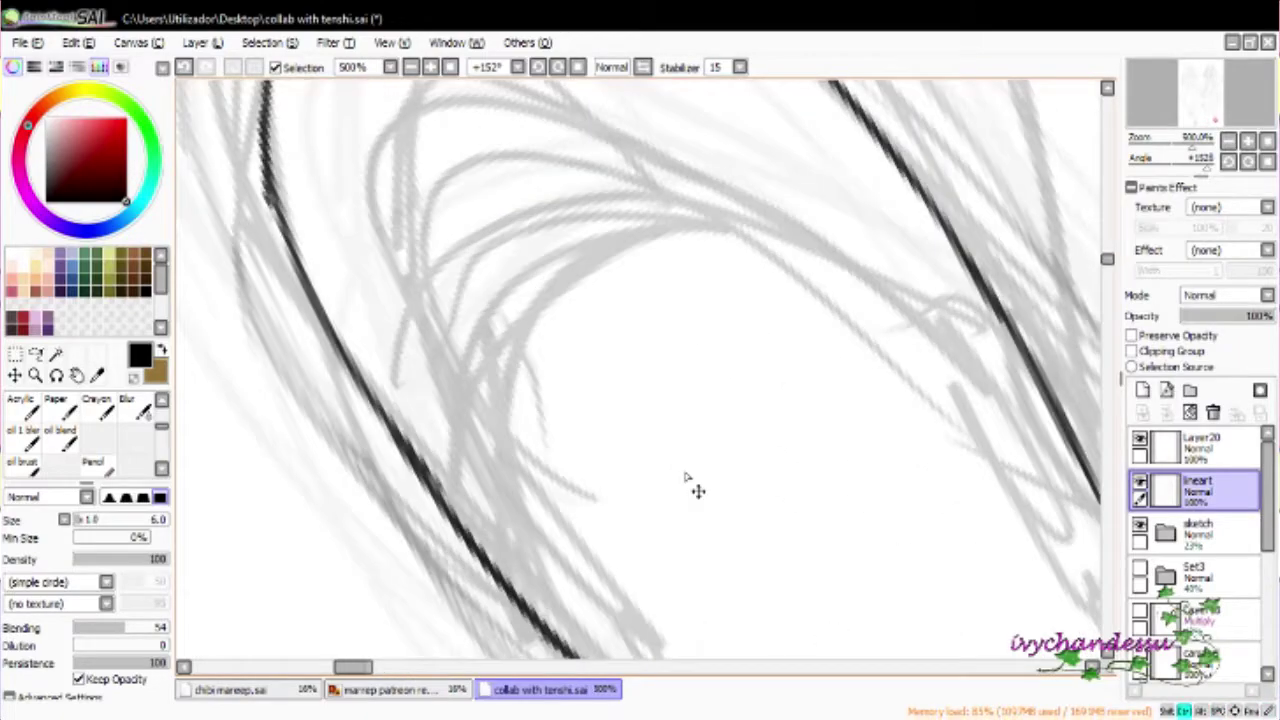
{"action": "scroll", "coordinate": [640, 370], "scroll_direction": "down", "scroll_amount": 5}
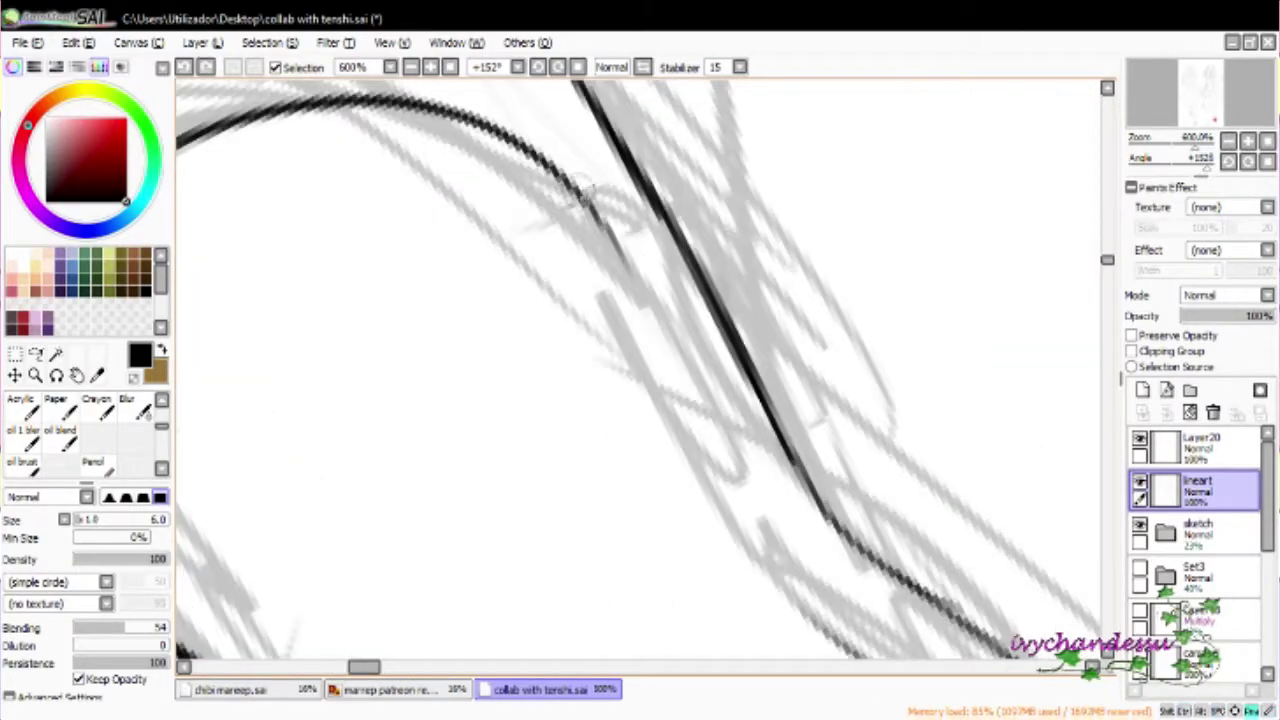
{"action": "scroll", "coordinate": [659, 408], "scroll_direction": "down", "scroll_amount": 8}
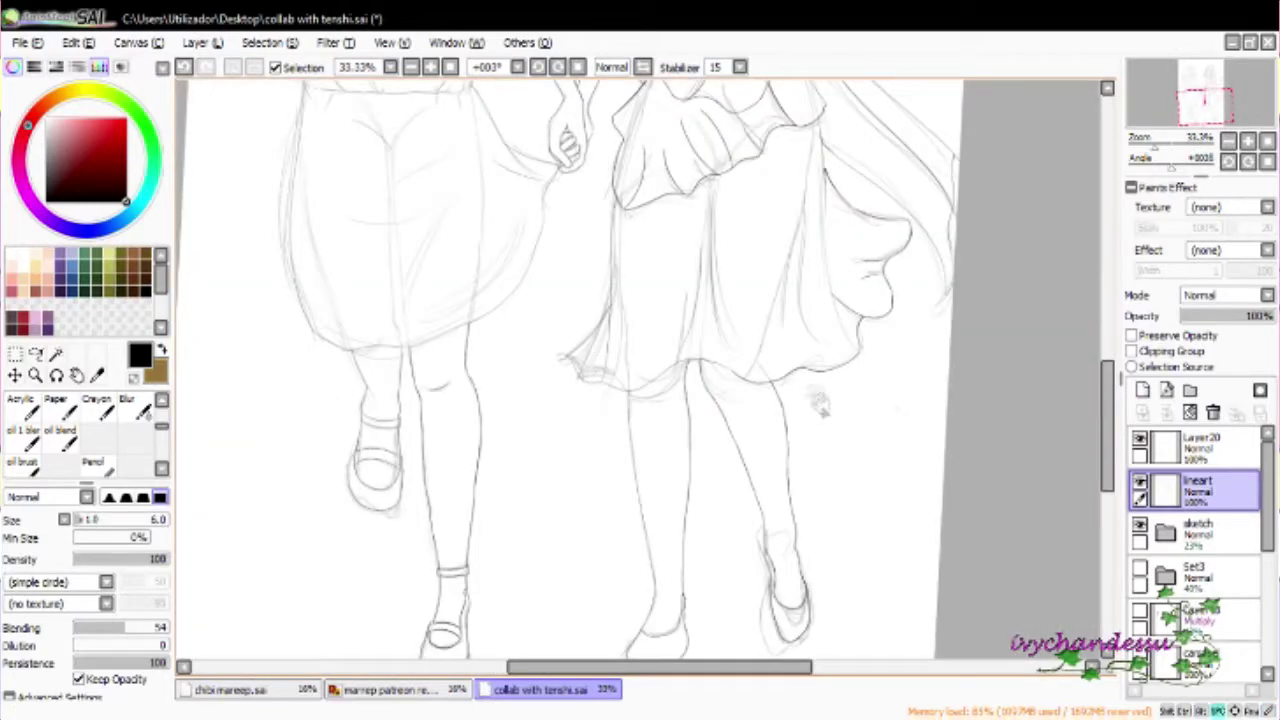
Ink the round knot of the bow at the end of the first figure's hairband
{"action": "scroll", "coordinate": [818, 402], "scroll_direction": "up", "scroll_amount": 5}
{"action": "scroll", "coordinate": [820, 421], "scroll_direction": "up", "scroll_amount": 1}
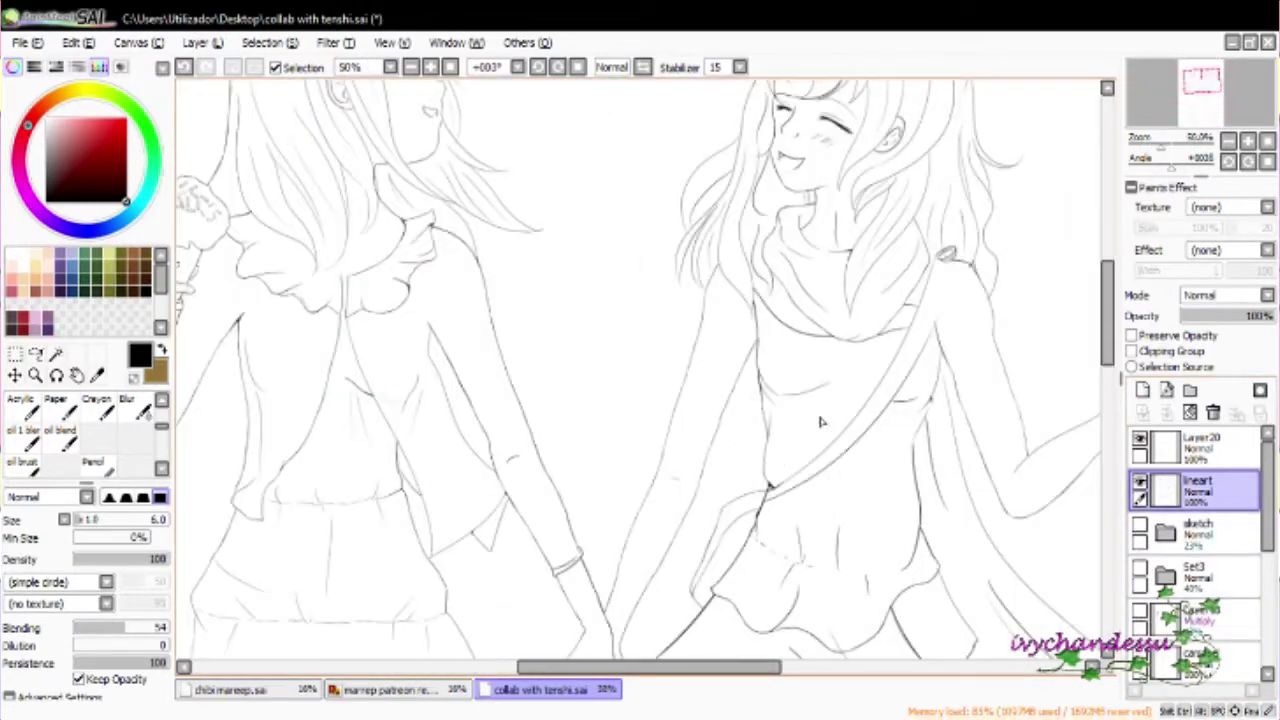
{"action": "key", "text": "Delete"}
{"action": "key", "text": "Delete"}
{"action": "key", "text": "Delete"}
{"action": "scroll", "coordinate": [820, 421], "scroll_direction": "up", "scroll_amount": 4}
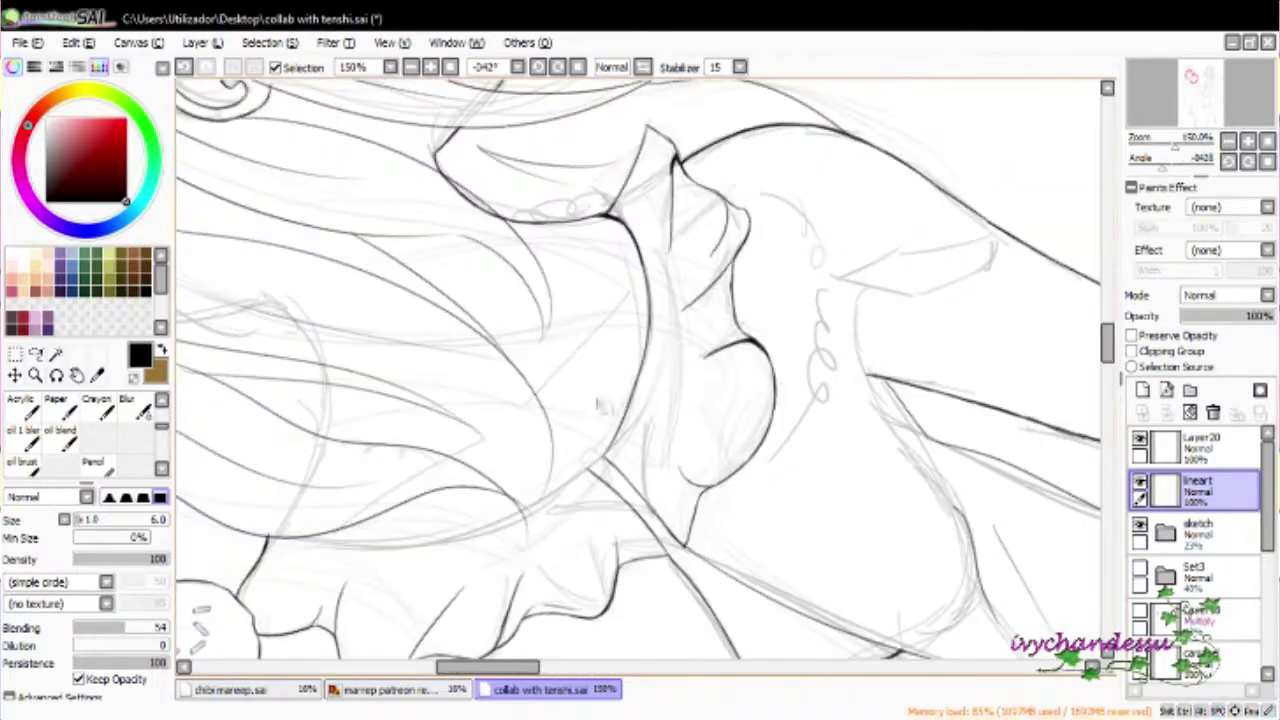
{"action": "scroll", "coordinate": [694, 279], "scroll_direction": "down", "scroll_amount": 3}
{"action": "scroll", "coordinate": [920, 457], "scroll_direction": "up", "scroll_amount": 6}
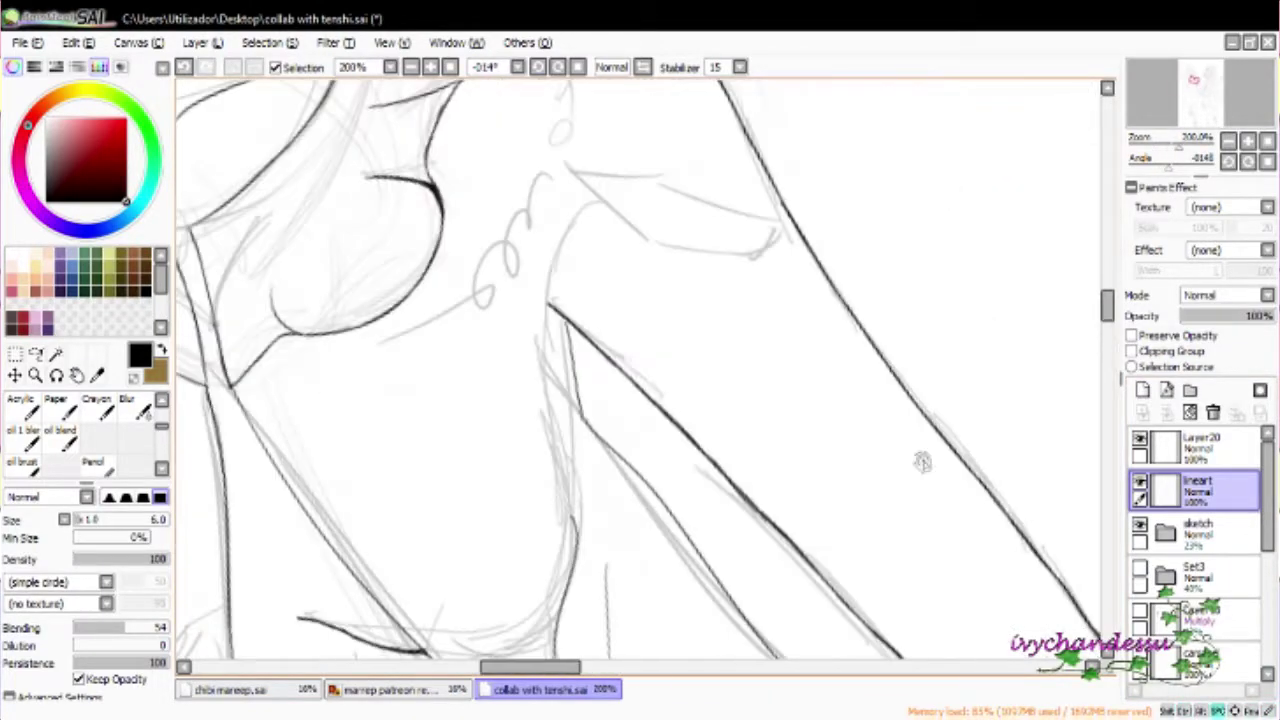
{"action": "left_click_drag", "start_coordinate": [932, 519], "coordinate": [1072, 619]}
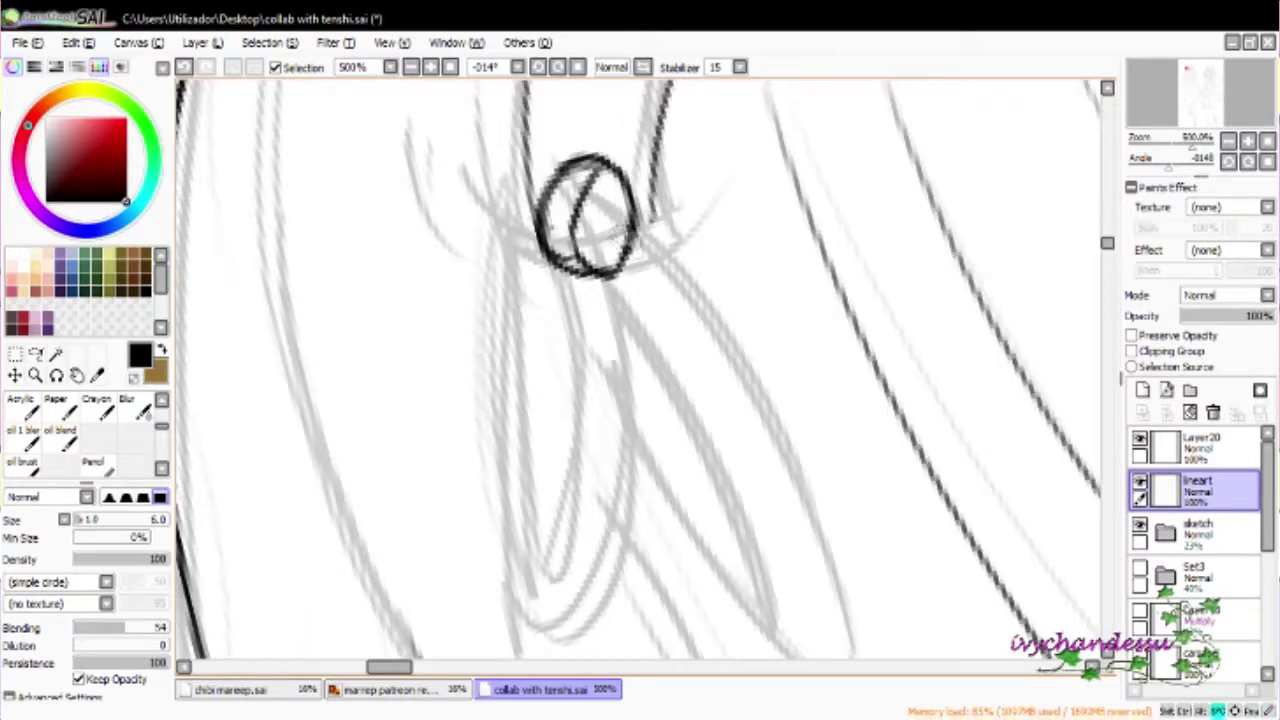
Ink both edges of the pointed ribbon loop hanging below the hairband knot
{"action": "key", "text": "Delete"}
{"action": "key", "text": "Delete"}
{"action": "key", "text": "Delete"}
{"action": "left_click_drag", "start_coordinate": [490, 170], "coordinate": [800, 468]}
{"action": "left_click_drag", "start_coordinate": [545, 160], "coordinate": [785, 468]}
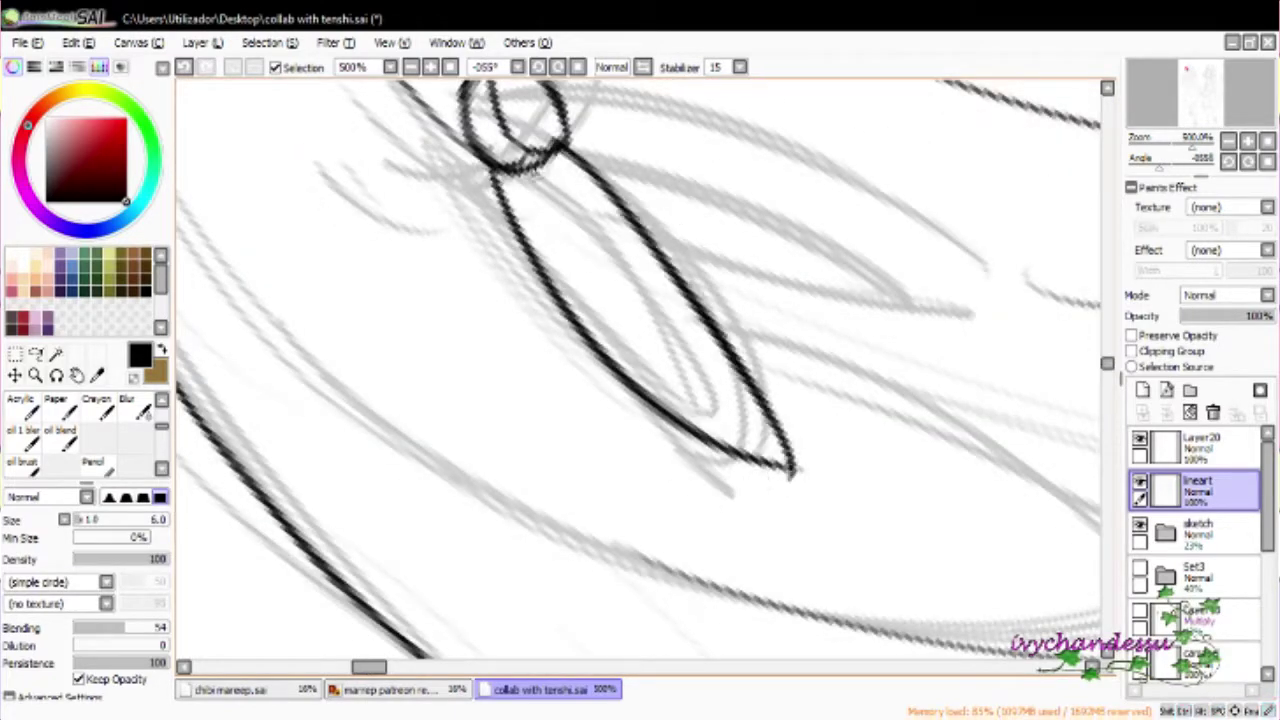
Ink the inner fold of the first ribbon loop and start the second loop branching beside it
{"action": "left_click_drag", "start_coordinate": [600, 300], "coordinate": [652, 472]}
{"action": "left_click_drag", "start_coordinate": [640, 400], "coordinate": [700, 300]}
{"action": "left_click_drag", "start_coordinate": [530, 160], "coordinate": [695, 455]}
{"action": "mouse_move", "coordinate": [505, 245]}
{"action": "left_mouse_down"}
{"action": "mouse_move", "coordinate": [700, 465]}
{"action": "mouse_move", "coordinate": [944, 283]}
{"action": "mouse_move", "coordinate": [990, 430]}
{"action": "left_mouse_up"}
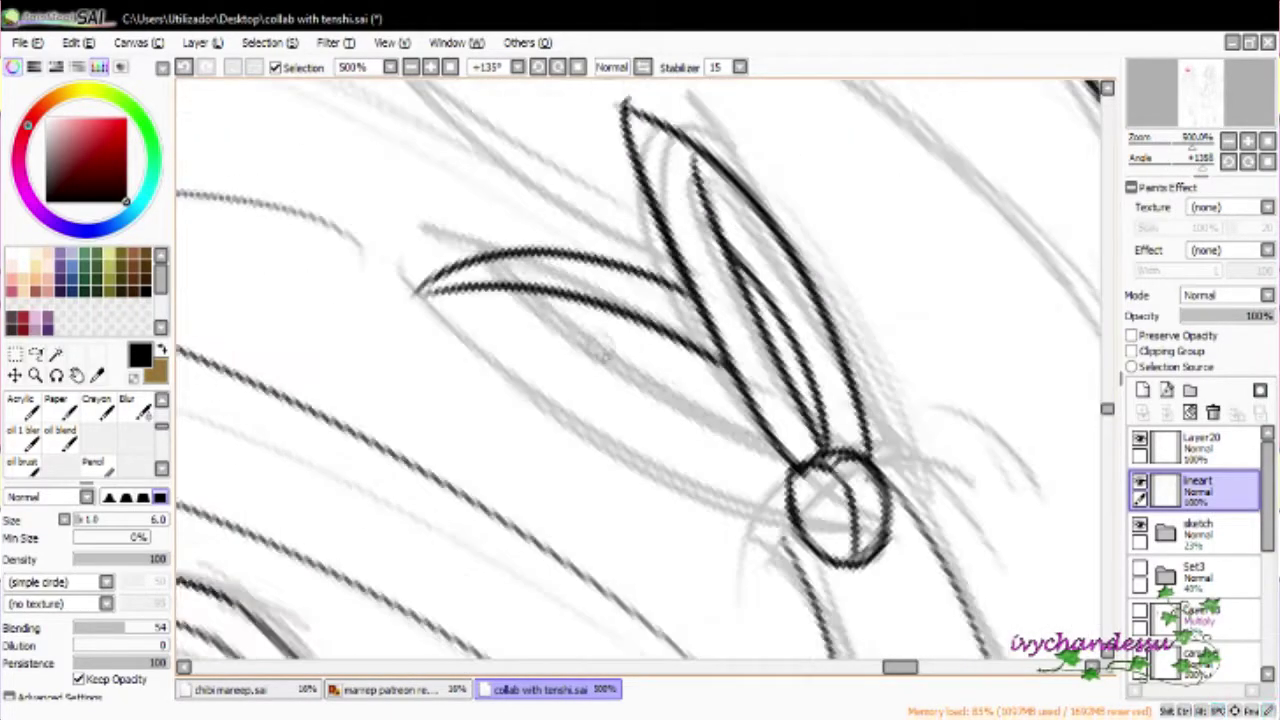
Redraw the second ribbon loop's outer edge and complete its shape down to the knot
{"action": "key", "text": "ctrl+z"}
{"action": "mouse_move", "coordinate": [412, 267]}
{"action": "left_mouse_down"}
{"action": "mouse_move", "coordinate": [750, 500]}
{"action": "mouse_move", "coordinate": [800, 500]}
{"action": "mouse_move", "coordinate": [790, 510]}
{"action": "left_mouse_up"}
{"action": "key", "text": "ctrl+z"}
{"action": "mouse_move", "coordinate": [849, 294]}
{"action": "left_mouse_down"}
{"action": "mouse_move", "coordinate": [525, 380]}
{"action": "mouse_move", "coordinate": [700, 300]}
{"action": "left_mouse_up"}
{"action": "scroll", "coordinate": [640, 370], "scroll_direction": "down", "scroll_amount": 5}
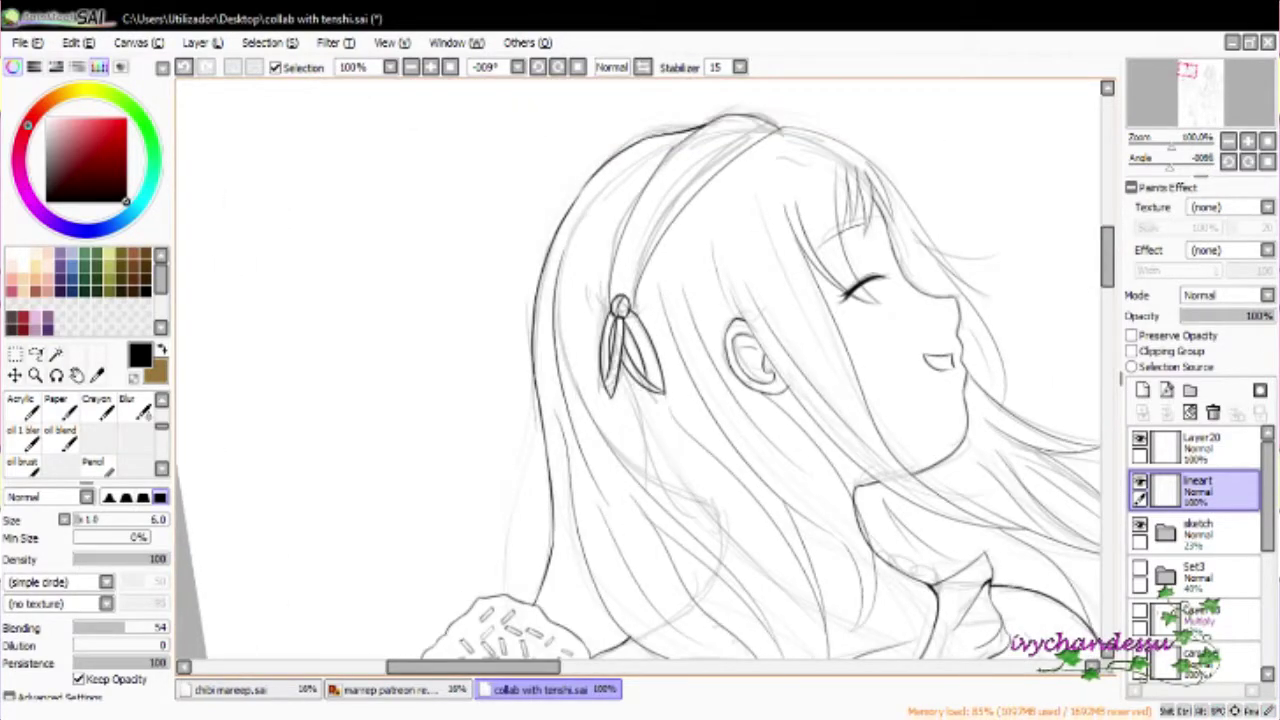
Ink the long curved ribbon tail below the bow, undoing the strokes that miss its outline
{"action": "scroll", "coordinate": [693, 481], "scroll_direction": "up", "scroll_amount": 3}
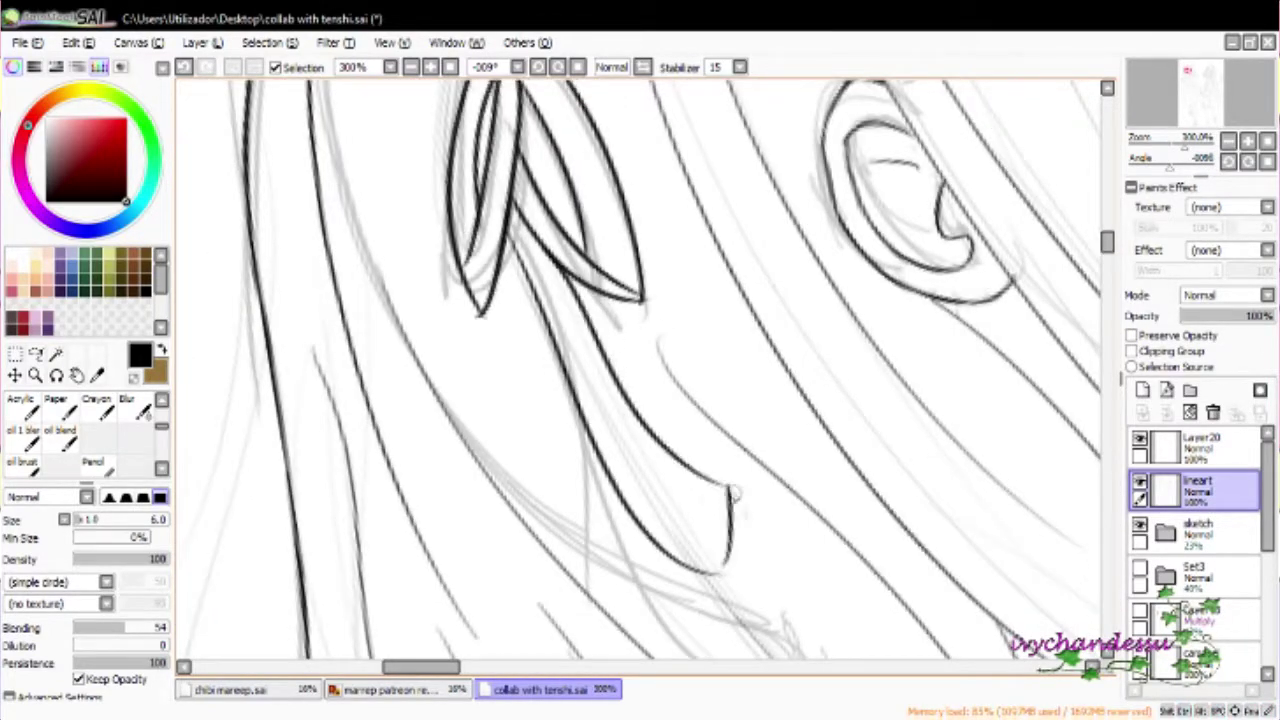
{"action": "key", "text": "ctrl+z"}
{"action": "scroll", "coordinate": [733, 492], "scroll_direction": "down", "scroll_amount": 1}
{"action": "mouse_move", "coordinate": [610, 410]}
{"action": "left_mouse_down"}
{"action": "mouse_move", "coordinate": [725, 615]}
{"action": "mouse_move", "coordinate": [663, 457]}
{"action": "left_mouse_up"}
{"action": "key", "text": "ctrl+z"}
{"action": "scroll", "coordinate": [663, 457], "scroll_direction": "down", "scroll_amount": 3}
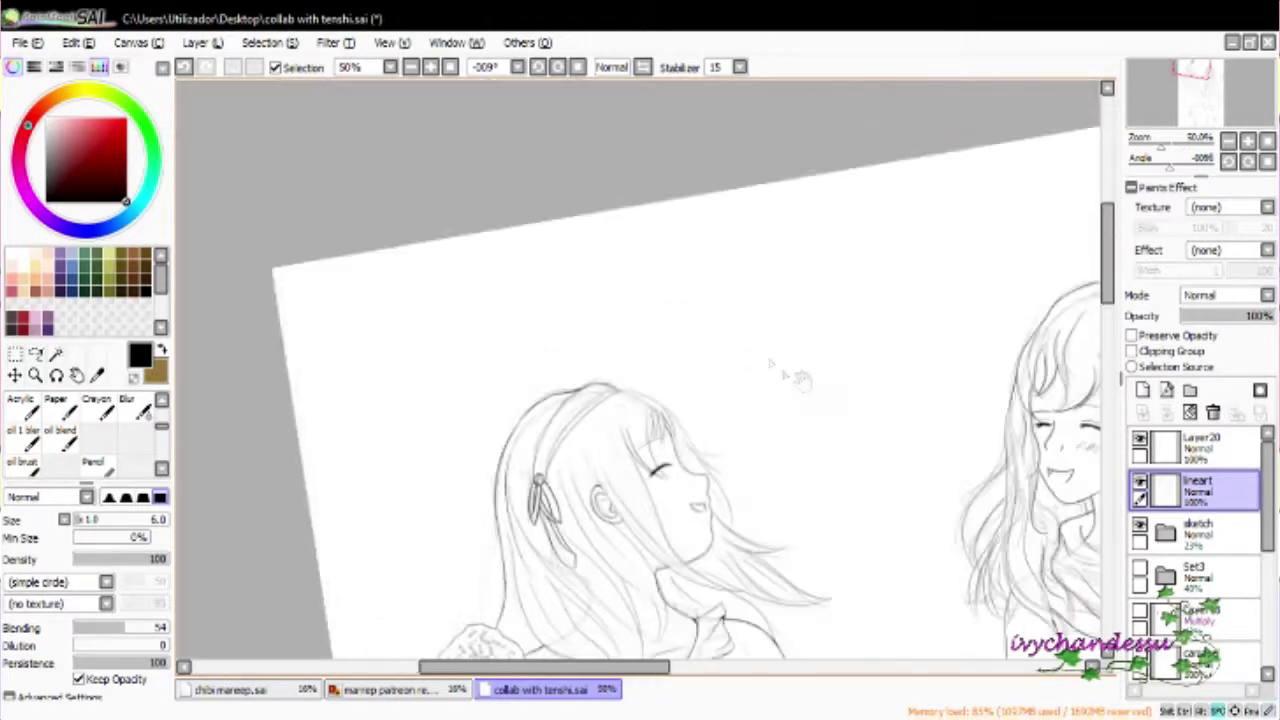
Select the first figure's raised lower leg and shoe, transform the selection, and hide the sketch folder
{"action": "left_click_drag", "start_coordinate": [800, 378], "coordinate": [830, 110]}
{"action": "left_click_drag", "start_coordinate": [848, 420], "coordinate": [875, 460]}
{"action": "scroll", "coordinate": [848, 263], "scroll_direction": "down", "scroll_amount": 1}
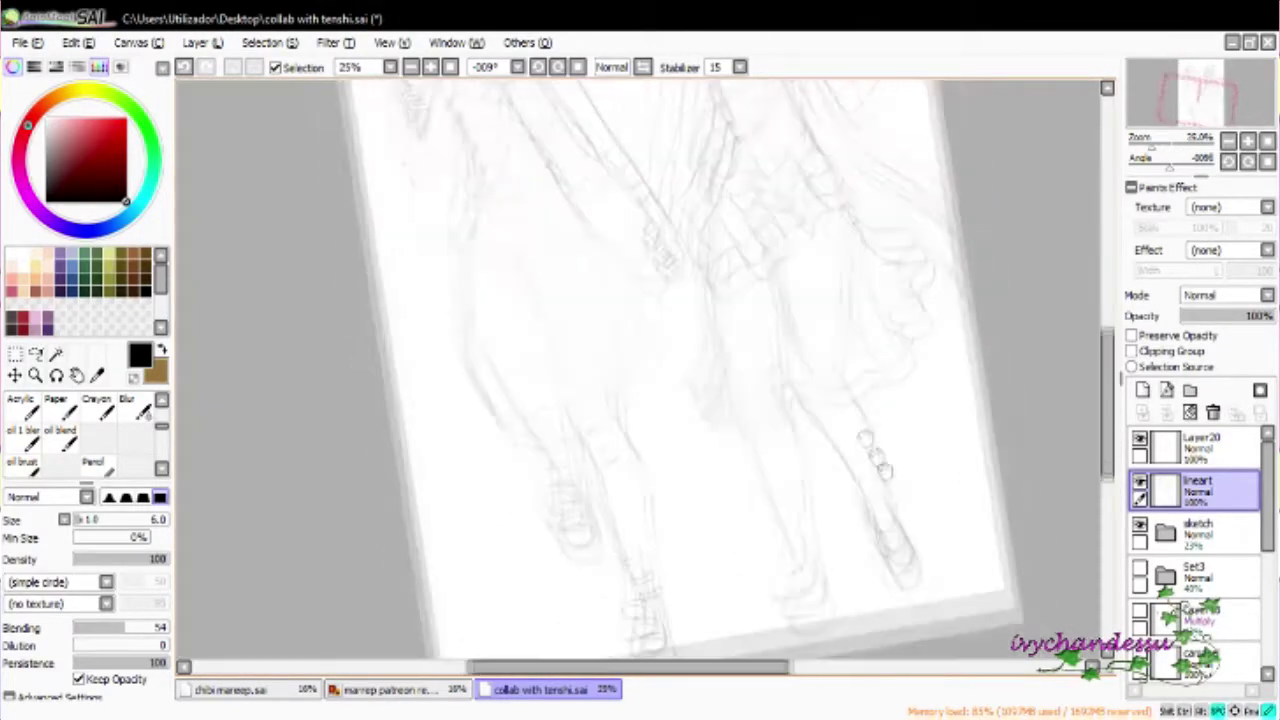
{"action": "key", "text": "e"}
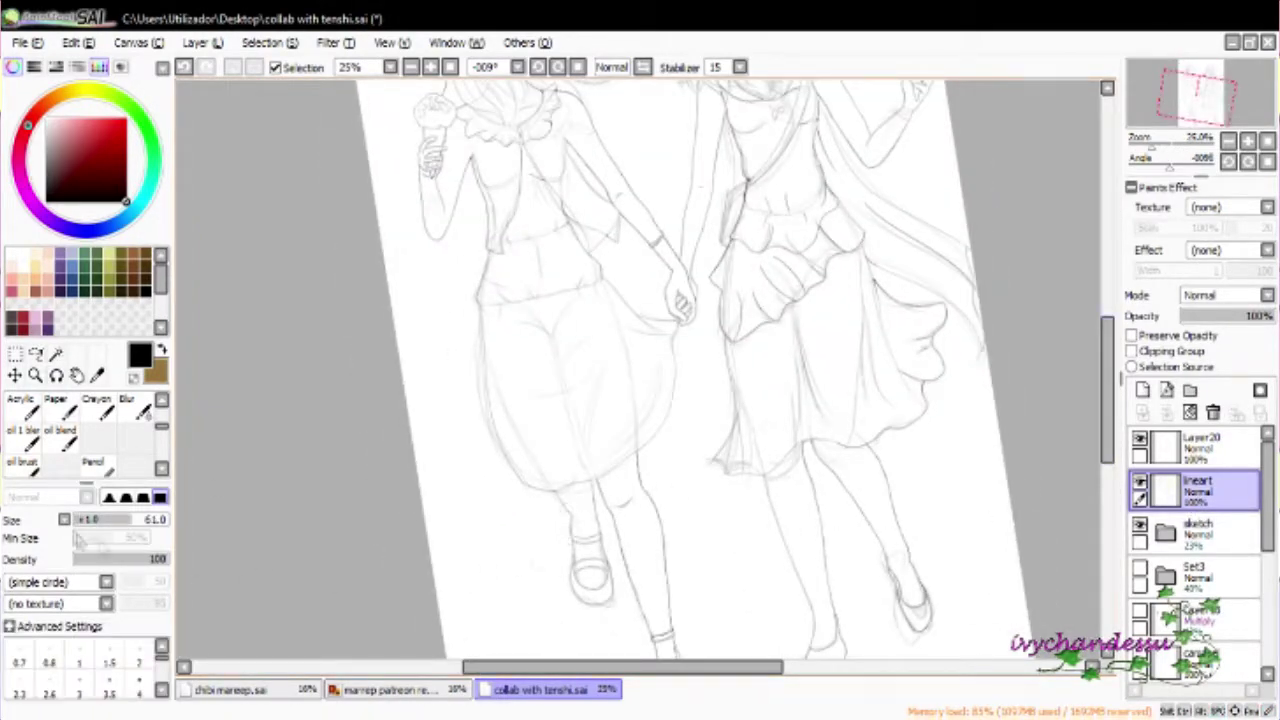
{"action": "mouse_move", "coordinate": [556, 592]}
{"action": "left_mouse_down"}
{"action": "mouse_move", "coordinate": [587, 591]}
{"action": "mouse_move", "coordinate": [572, 506]}
{"action": "left_mouse_up"}
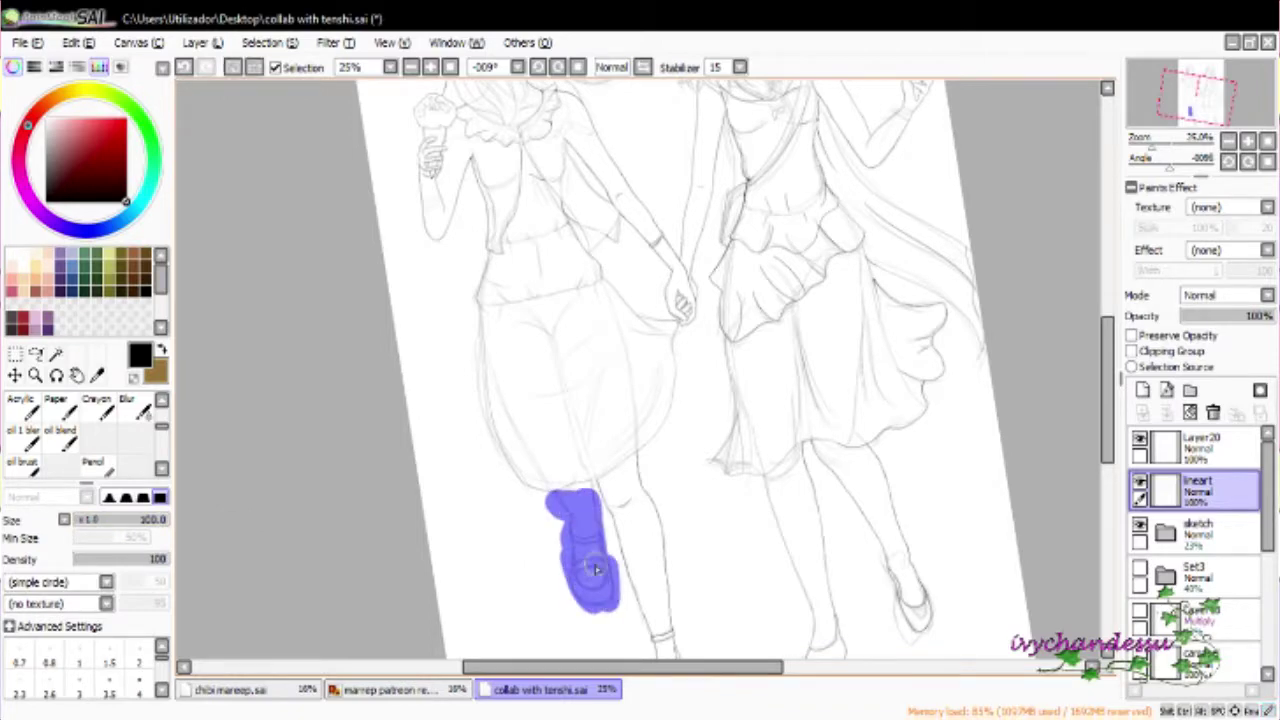
{"action": "key", "text": "ctrl+t"}
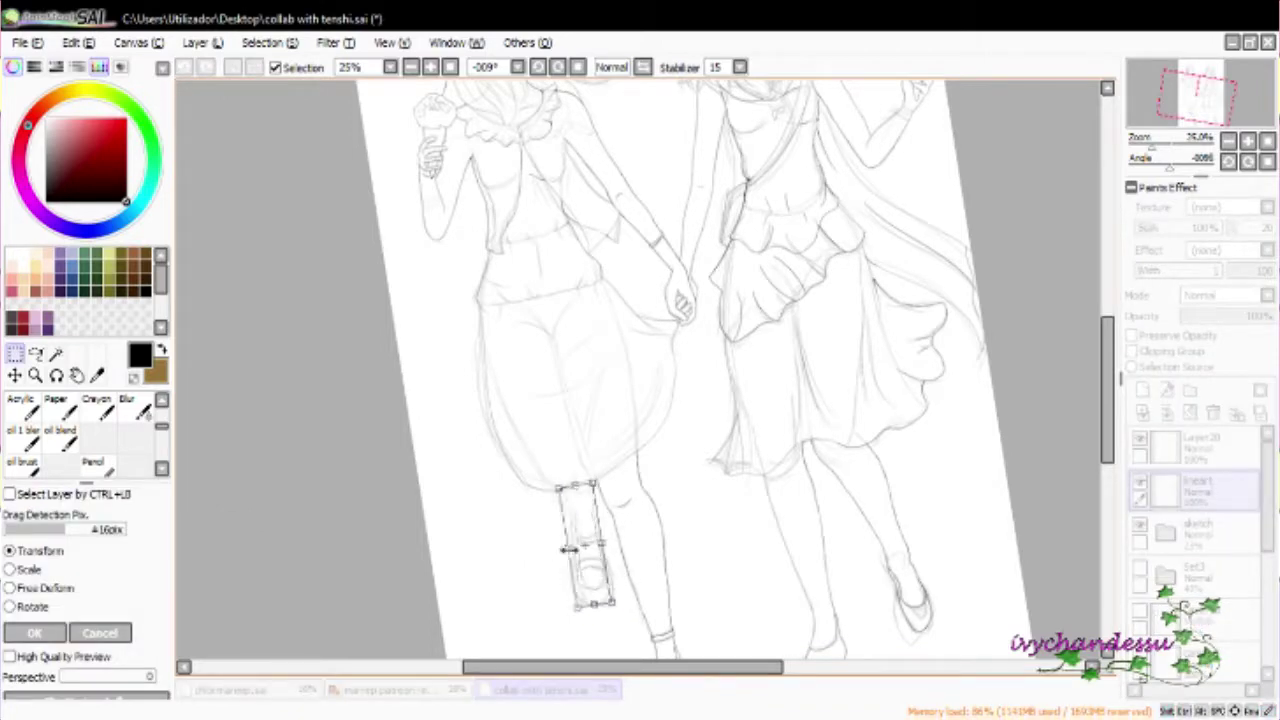
{"action": "key", "text": "Return"}
{"action": "scroll", "coordinate": [566, 548], "scroll_direction": "down", "scroll_amount": 3}
{"action": "left_click", "coordinate": [1200, 565]}
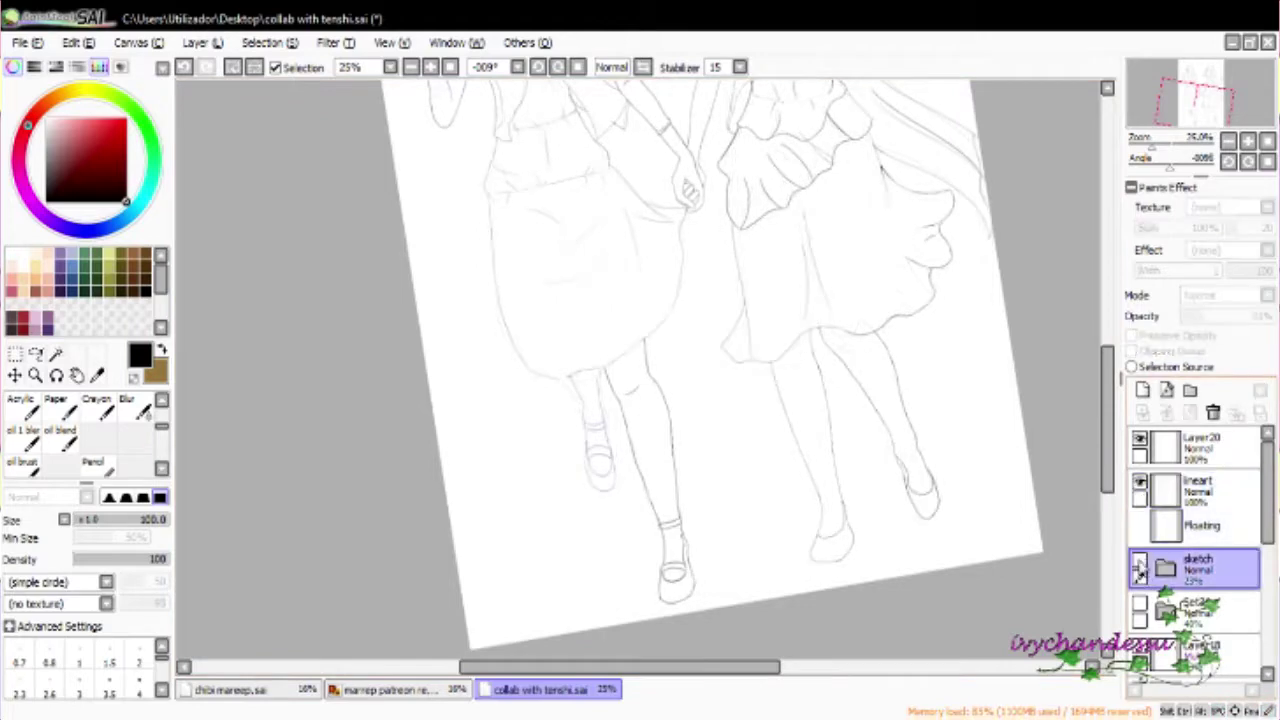
Return to the lineart layer, clean the stray ends at the raised leg, and join its lines to the skirt hem
{"action": "key", "text": "ctrl+plus"}
{"action": "key", "text": "ctrl+plus"}
{"action": "key", "text": "ctrl+plus"}
{"action": "key", "text": "ctrl+plus"}
{"action": "key", "text": "ctrl+plus"}
{"action": "left_click_drag", "start_coordinate": [971, 443], "coordinate": [680, 362]}
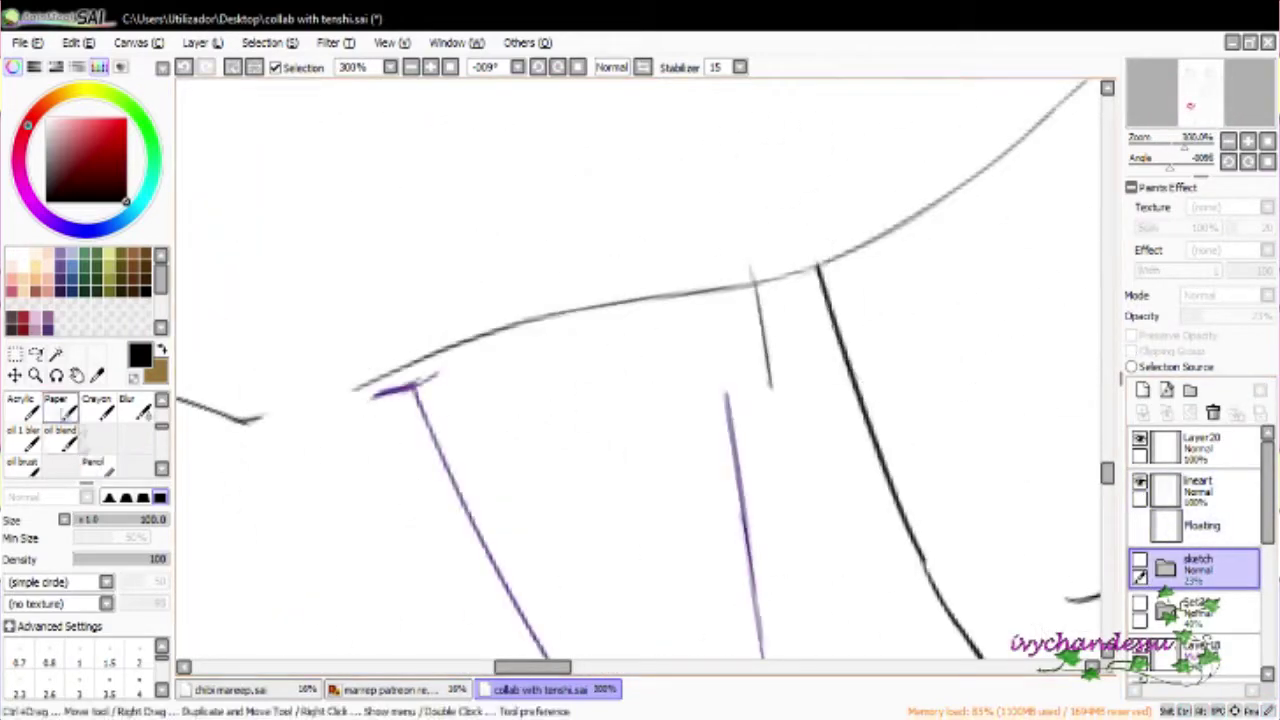
{"action": "left_click", "coordinate": [485, 510], "text": "ctrl+shift"}
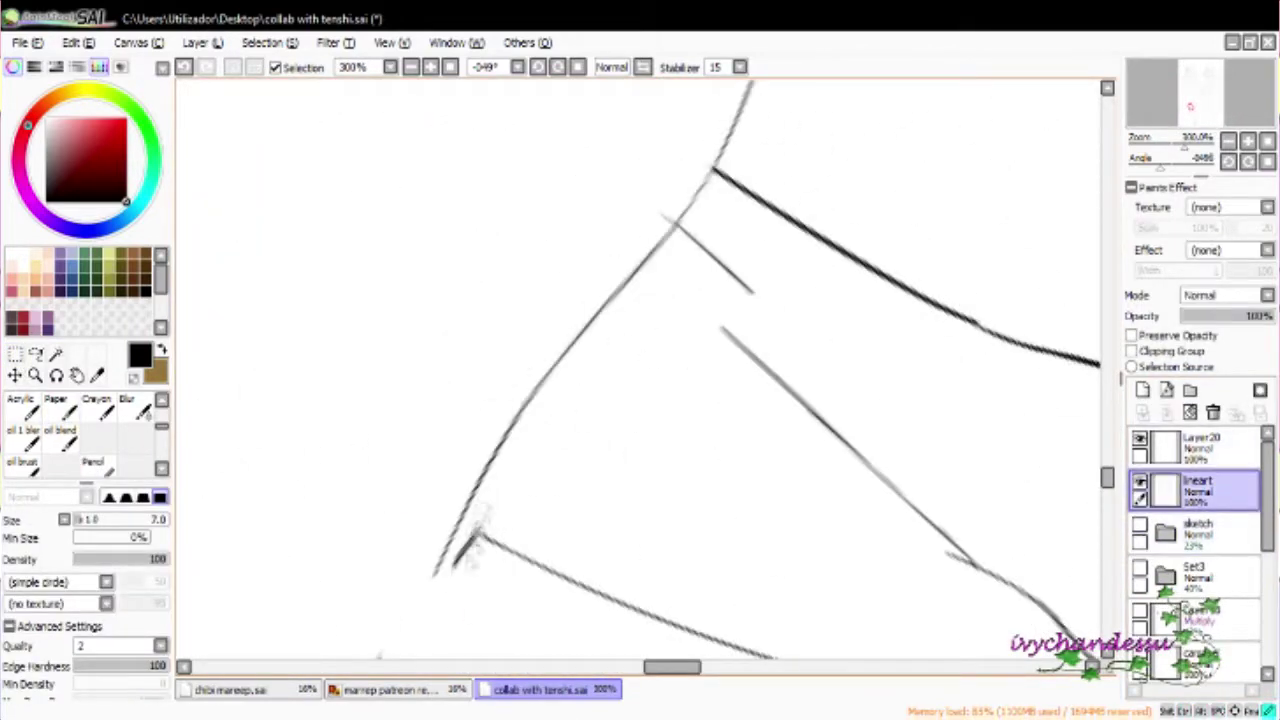
{"action": "left_click_drag", "start_coordinate": [462, 598], "coordinate": [622, 450]}
{"action": "mouse_move", "coordinate": [678, 530]}
{"action": "left_mouse_down"}
{"action": "mouse_move", "coordinate": [600, 430]}
{"action": "mouse_move", "coordinate": [545, 283]}
{"action": "mouse_move", "coordinate": [705, 505]}
{"action": "mouse_move", "coordinate": [634, 372]}
{"action": "mouse_move", "coordinate": [652, 437]}
{"action": "mouse_move", "coordinate": [771, 523]}
{"action": "mouse_move", "coordinate": [632, 234]}
{"action": "mouse_move", "coordinate": [563, 223]}
{"action": "mouse_move", "coordinate": [910, 405]}
{"action": "left_mouse_up"}
{"action": "key", "text": "b"}
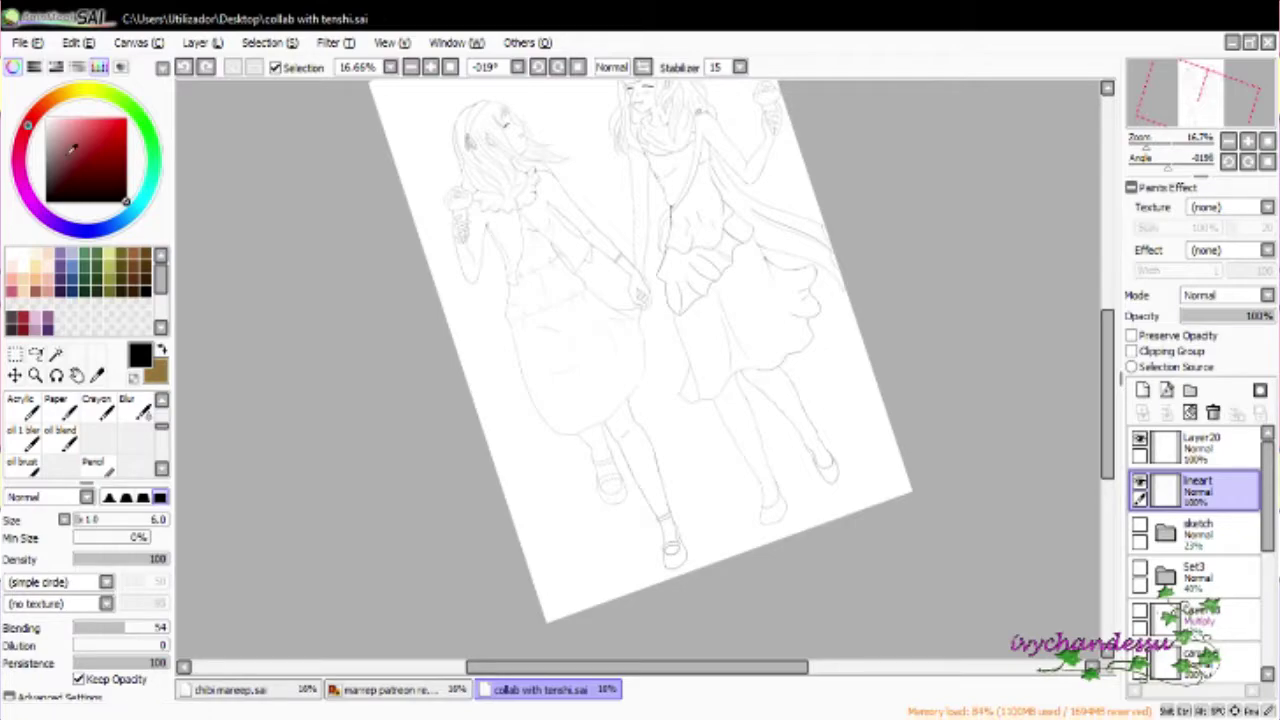
Restroke the upper edge of the ribbon tail below the first figure's hair bow
{"action": "scroll", "coordinate": [640, 380], "scroll_direction": "up", "scroll_amount": 5}
{"action": "mouse_move", "coordinate": [640, 380]}
{"action": "left_mouse_down"}
{"action": "mouse_move", "coordinate": [760, 300]}
{"action": "mouse_move", "coordinate": [886, 651]}
{"action": "mouse_move", "coordinate": [871, 632]}
{"action": "mouse_move", "coordinate": [700, 586]}
{"action": "left_mouse_up"}
{"action": "scroll", "coordinate": [491, 220], "scroll_direction": "up", "scroll_amount": 1}
{"action": "key", "text": "ctrl+z"}
{"action": "mouse_move", "coordinate": [491, 220]}
{"action": "left_mouse_down"}
{"action": "mouse_move", "coordinate": [681, 396]}
{"action": "mouse_move", "coordinate": [704, 455]}
{"action": "left_mouse_up"}
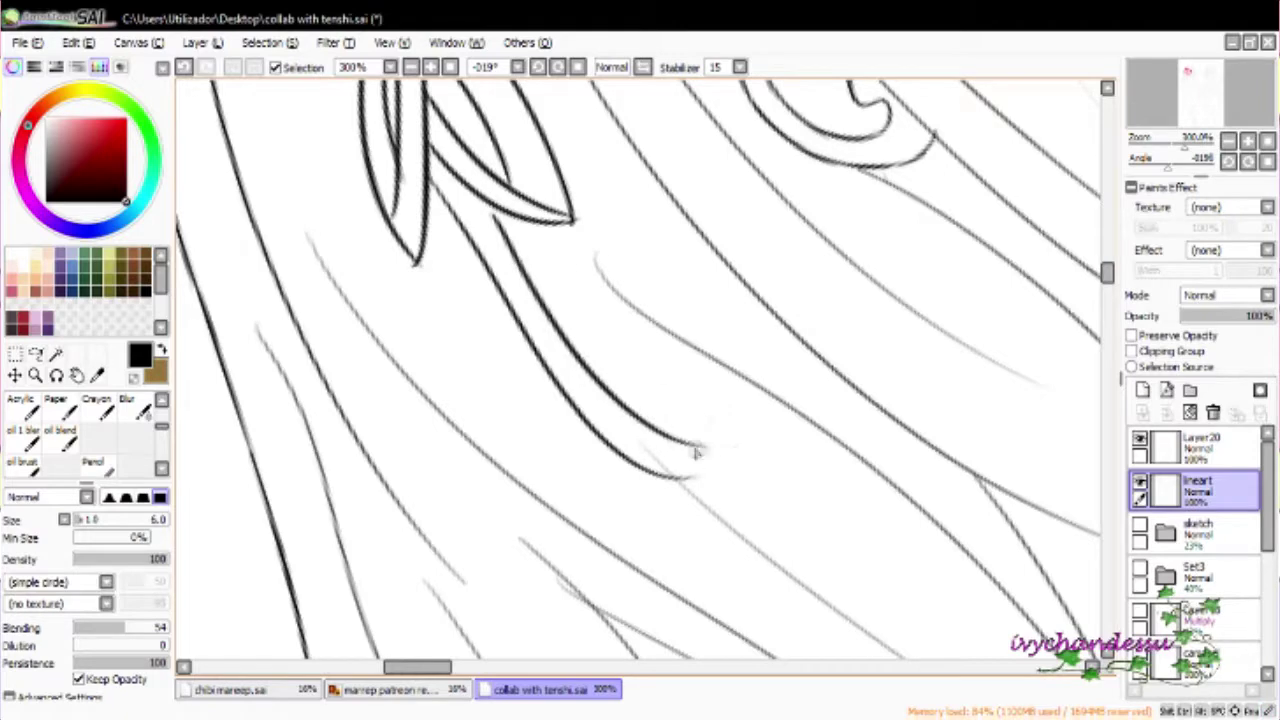
Ink the inner line of the ribbon tail, undoing and redrawing it until it follows the curve
{"action": "left_click_drag", "start_coordinate": [512, 218], "coordinate": [650, 386]}
{"action": "key", "text": "ctrl+z"}
{"action": "left_click_drag", "start_coordinate": [540, 264], "coordinate": [652, 384]}
{"action": "key", "text": "ctrl+z"}
{"action": "key", "text": "ctrl+z"}
{"action": "mouse_move", "coordinate": [528, 210]}
{"action": "left_mouse_down"}
{"action": "mouse_move", "coordinate": [646, 376]}
{"action": "mouse_move", "coordinate": [632, 394]}
{"action": "left_mouse_up"}
{"action": "scroll", "coordinate": [868, 228], "scroll_direction": "down", "scroll_amount": 5}
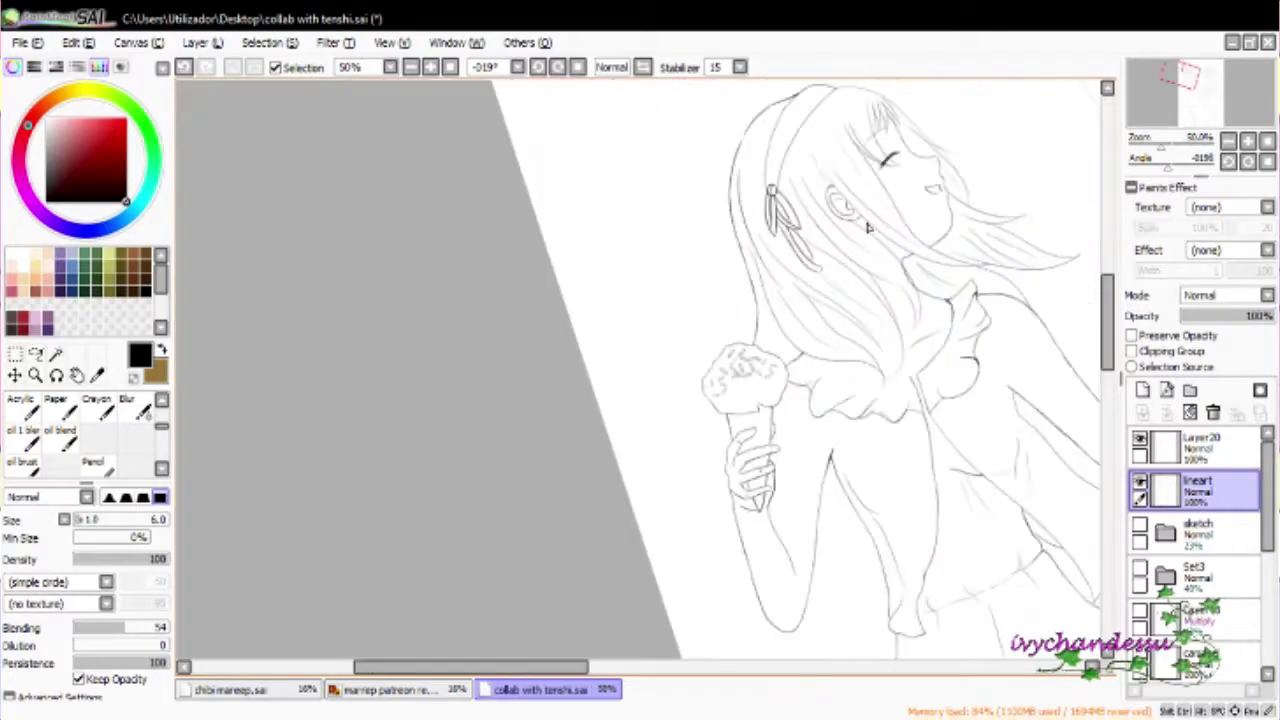
Ink the small oval beads of the second figure's necklace along both sides of the sketched chain
{"action": "scroll", "coordinate": [963, 180], "scroll_direction": "down", "scroll_amount": 2}
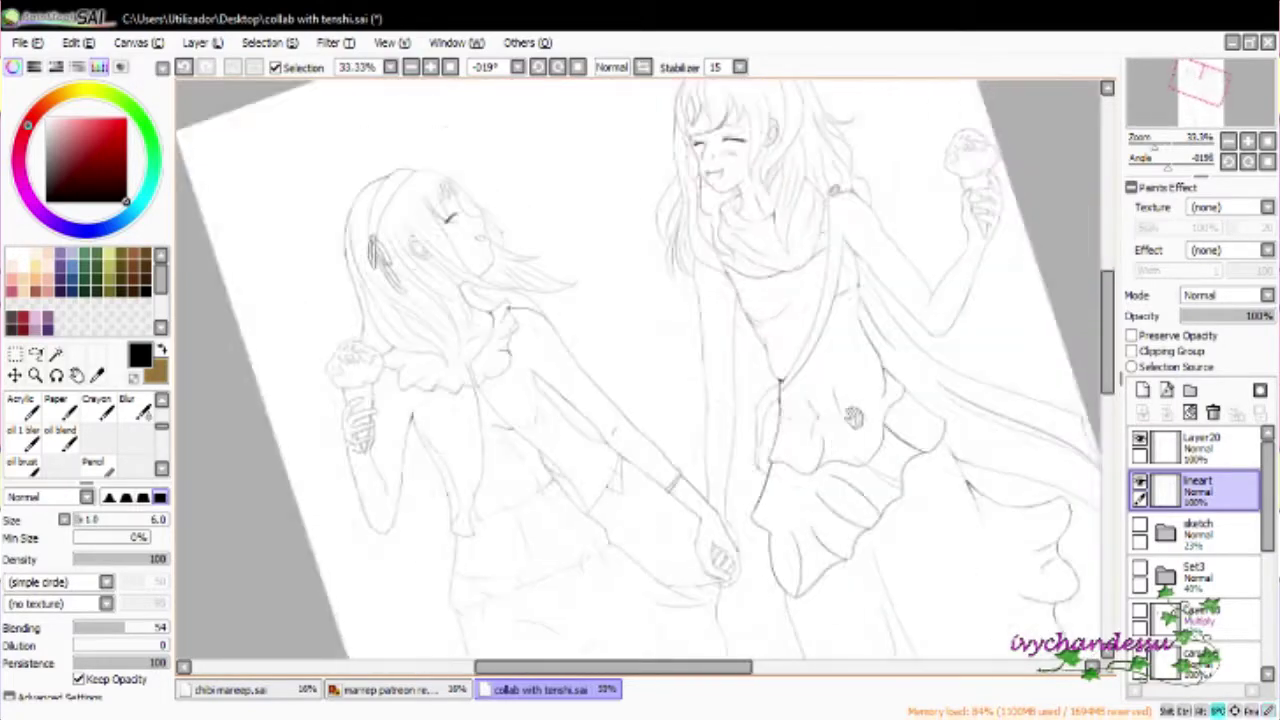
{"action": "scroll", "coordinate": [837, 551], "scroll_direction": "up", "scroll_amount": 4}
{"action": "scroll", "coordinate": [762, 362], "scroll_direction": "up", "scroll_amount": 4}
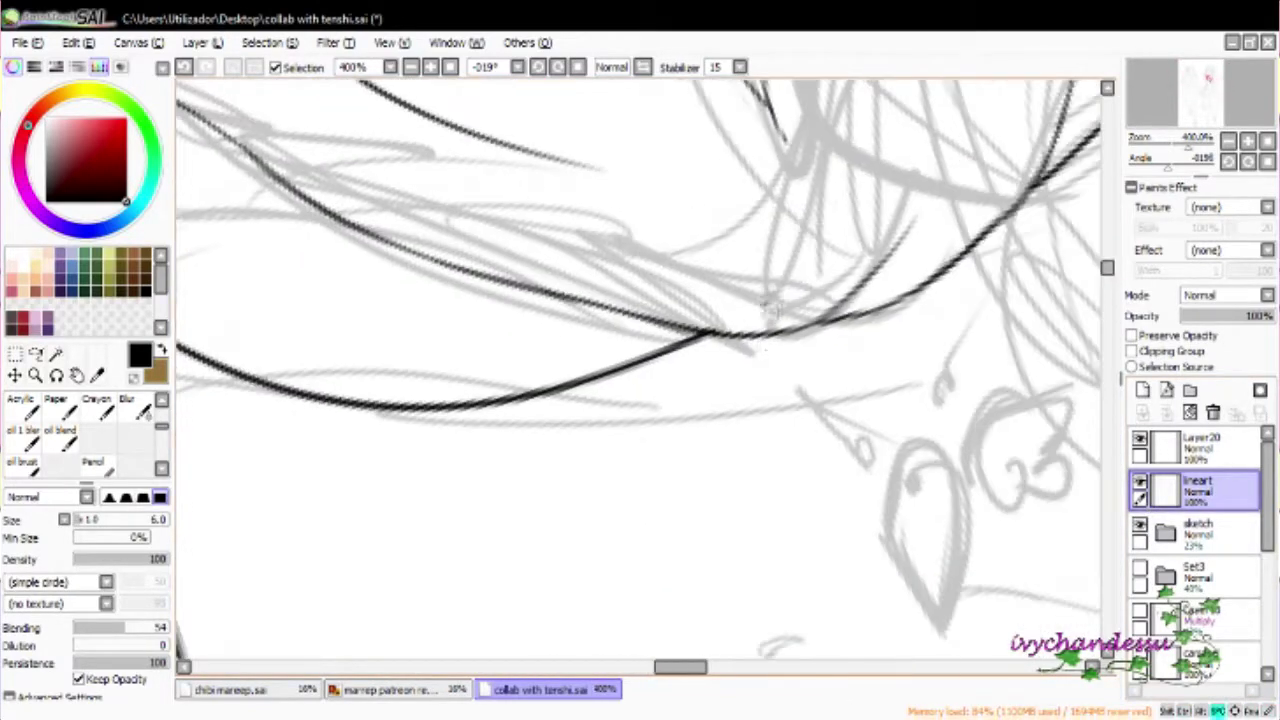
{"action": "left_click_drag", "start_coordinate": [770, 362], "coordinate": [724, 341]}
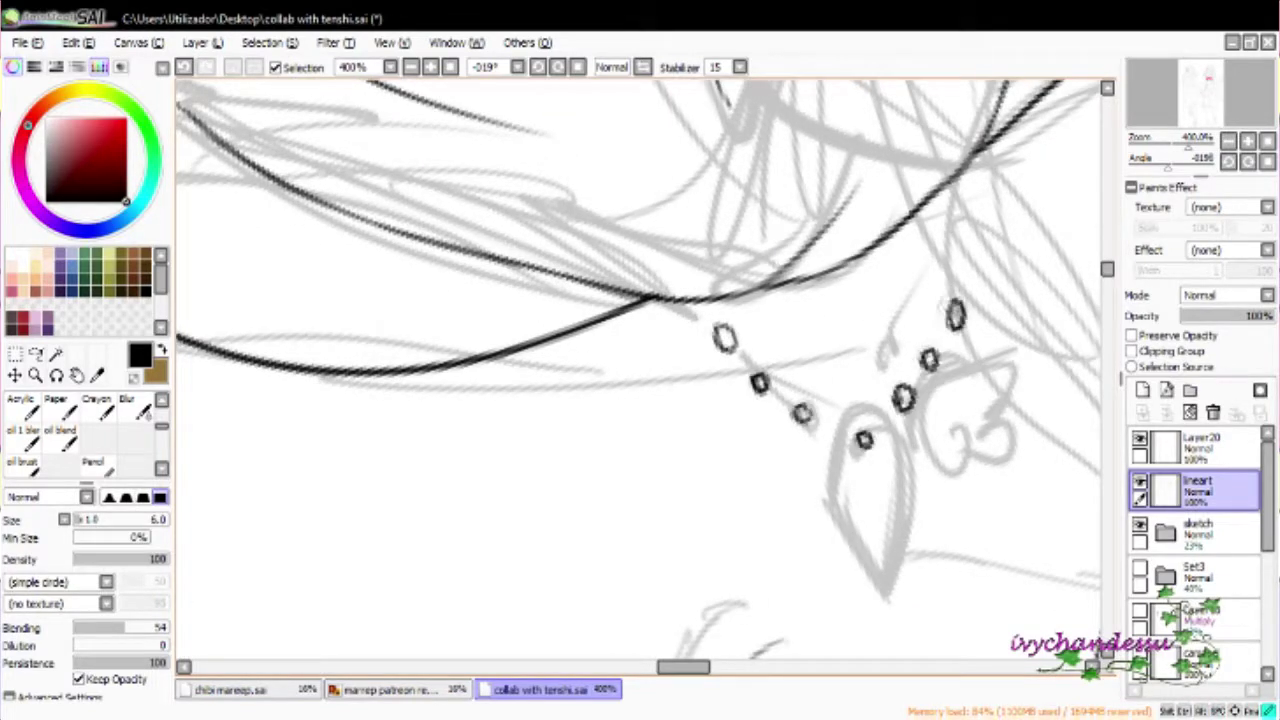
{"action": "left_click_drag", "start_coordinate": [1022, 210], "coordinate": [908, 390]}
Ink the feather-shaped pendant pieces hanging from the bead necklace, redrawing the first piece's outline
{"action": "mouse_move", "coordinate": [764, 632]}
{"action": "left_mouse_down"}
{"action": "mouse_move", "coordinate": [772, 322]}
{"action": "mouse_move", "coordinate": [778, 508]}
{"action": "left_mouse_up"}
{"action": "key", "text": "ctrl+z"}
{"action": "left_click_drag", "start_coordinate": [770, 340], "coordinate": [772, 518]}
{"action": "key", "text": "ctrl+z"}
{"action": "key", "text": "ctrl+z"}
{"action": "mouse_move", "coordinate": [770, 366]}
{"action": "left_mouse_down"}
{"action": "mouse_move", "coordinate": [769, 522]}
{"action": "mouse_move", "coordinate": [739, 574]}
{"action": "left_mouse_up"}
{"action": "mouse_move", "coordinate": [803, 395]}
{"action": "left_mouse_down"}
{"action": "mouse_move", "coordinate": [810, 430]}
{"action": "mouse_move", "coordinate": [885, 270]}
{"action": "left_mouse_up"}
{"action": "left_click_drag", "start_coordinate": [862, 372], "coordinate": [860, 415]}
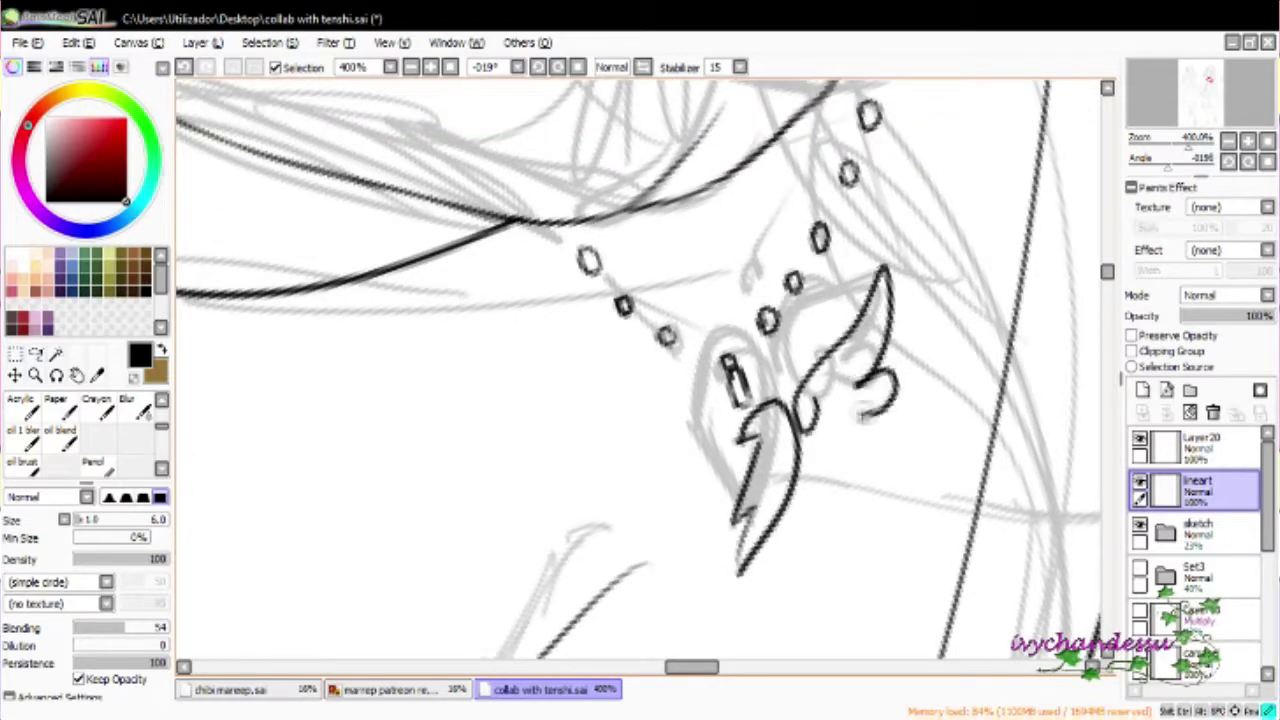
Add a new layer above lineart and ink a thick curve across the first figure's lower hair along the sketch
{"action": "scroll", "coordinate": [878, 347], "scroll_direction": "down", "scroll_amount": 5}
{"action": "scroll", "coordinate": [892, 362], "scroll_direction": "up", "scroll_amount": 3}
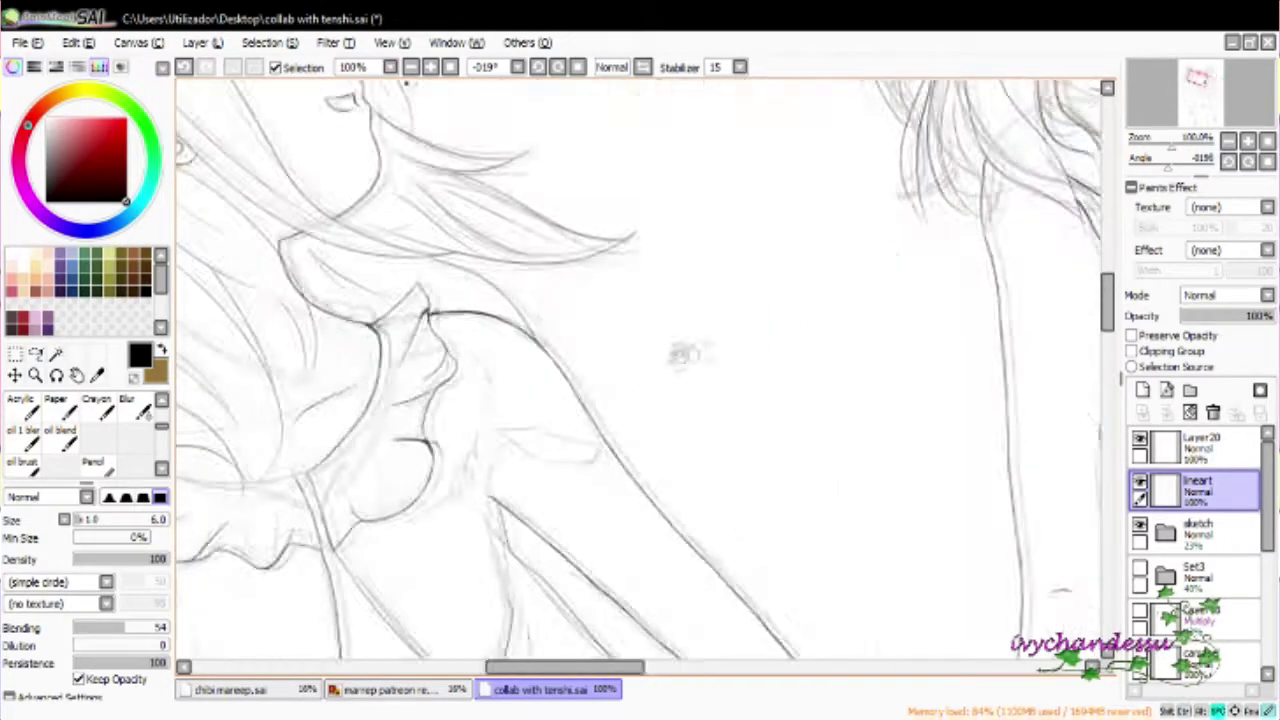
{"action": "left_click", "coordinate": [1142, 390]}
{"action": "scroll", "coordinate": [565, 375], "scroll_direction": "up", "scroll_amount": 4}
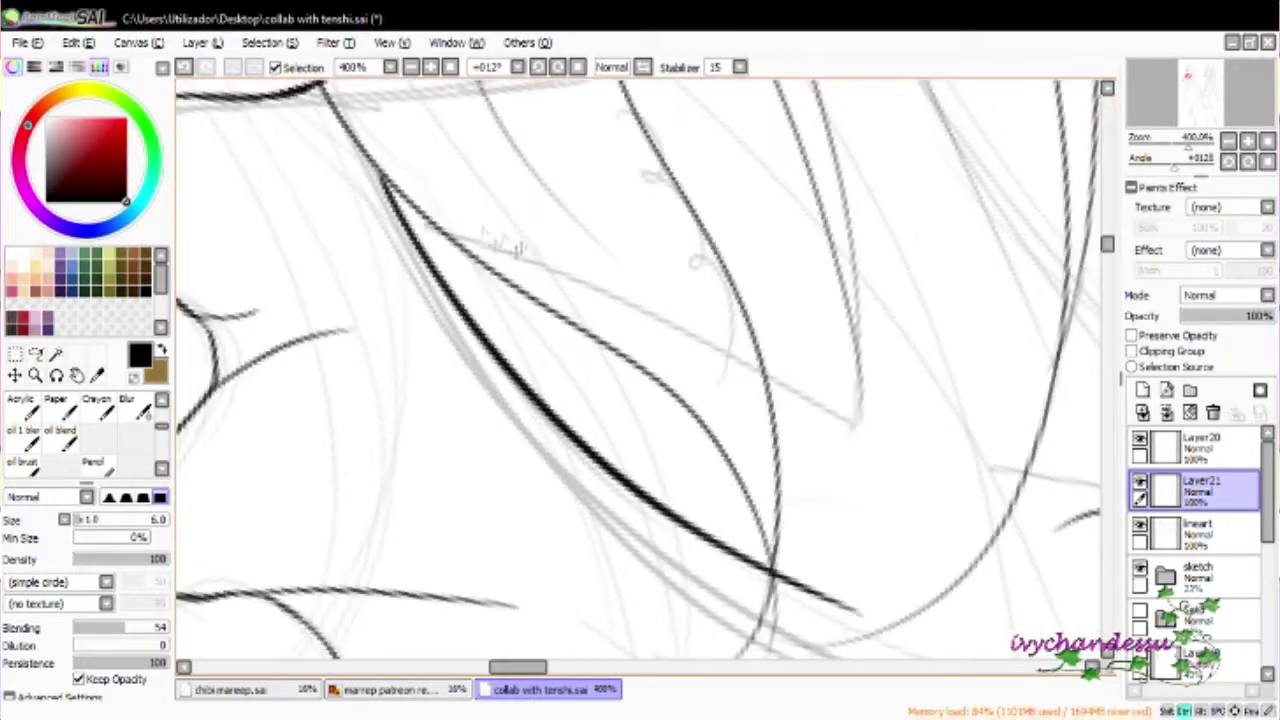
{"action": "left_click_drag", "start_coordinate": [460, 250], "coordinate": [355, 165]}
{"action": "scroll", "coordinate": [355, 165], "scroll_direction": "down", "scroll_amount": 2}
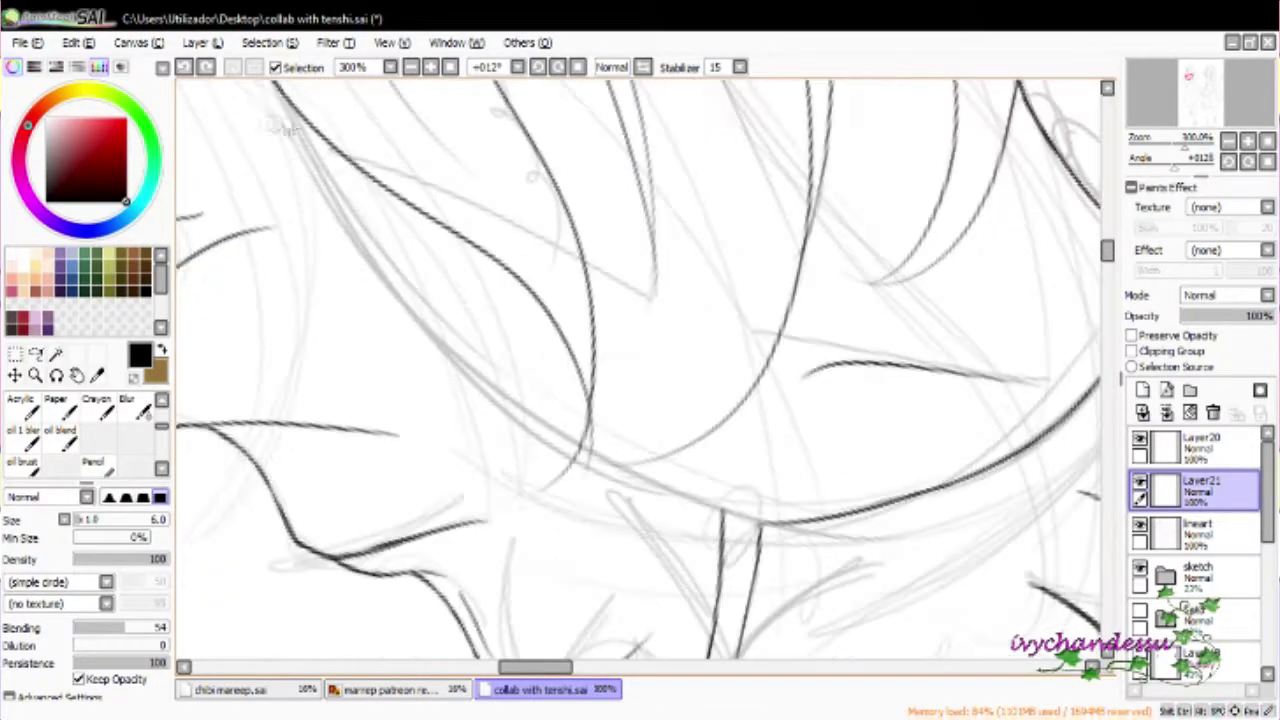
Add another layer and ink small chain links between the hair strand and the thick curve
{"action": "left_click", "coordinate": [1142, 390]}
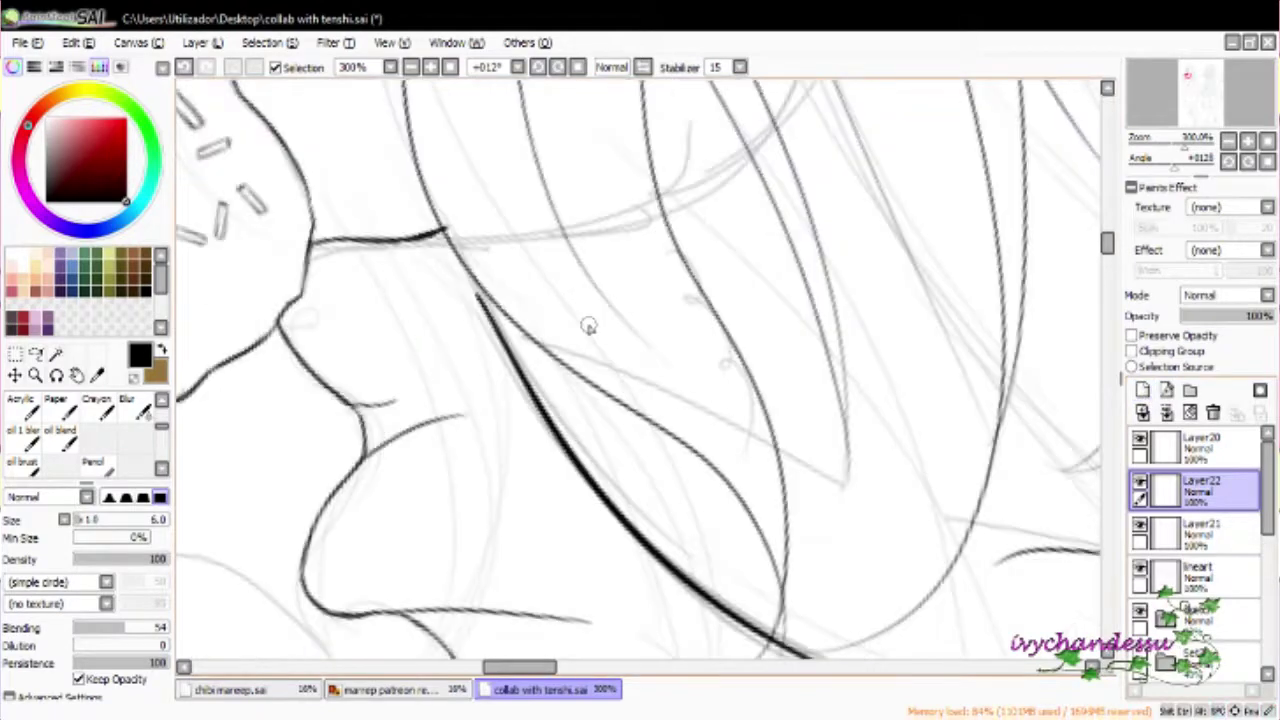
{"action": "scroll", "coordinate": [586, 323], "scroll_direction": "up", "scroll_amount": 2}
{"action": "left_click_drag", "start_coordinate": [500, 281], "coordinate": [522, 318]}
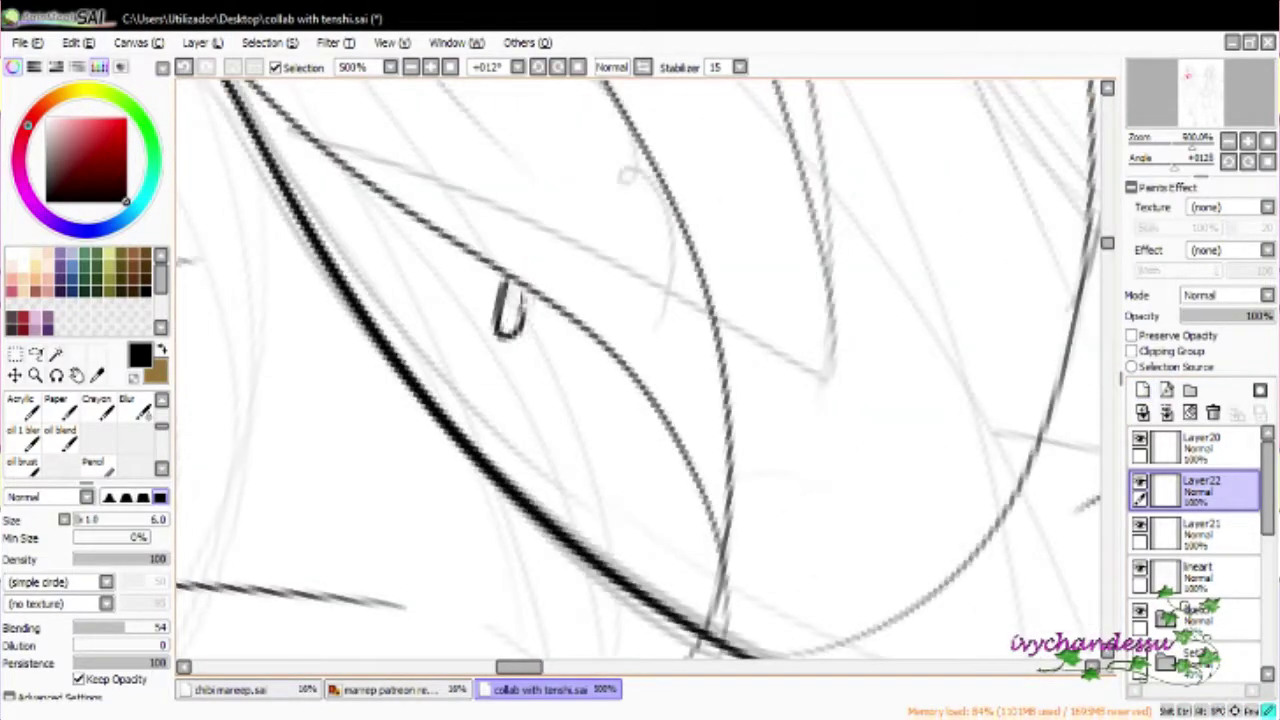
{"action": "left_click_drag", "start_coordinate": [492, 410], "coordinate": [485, 468]}
{"action": "left_click_drag", "start_coordinate": [511, 475], "coordinate": [512, 423]}
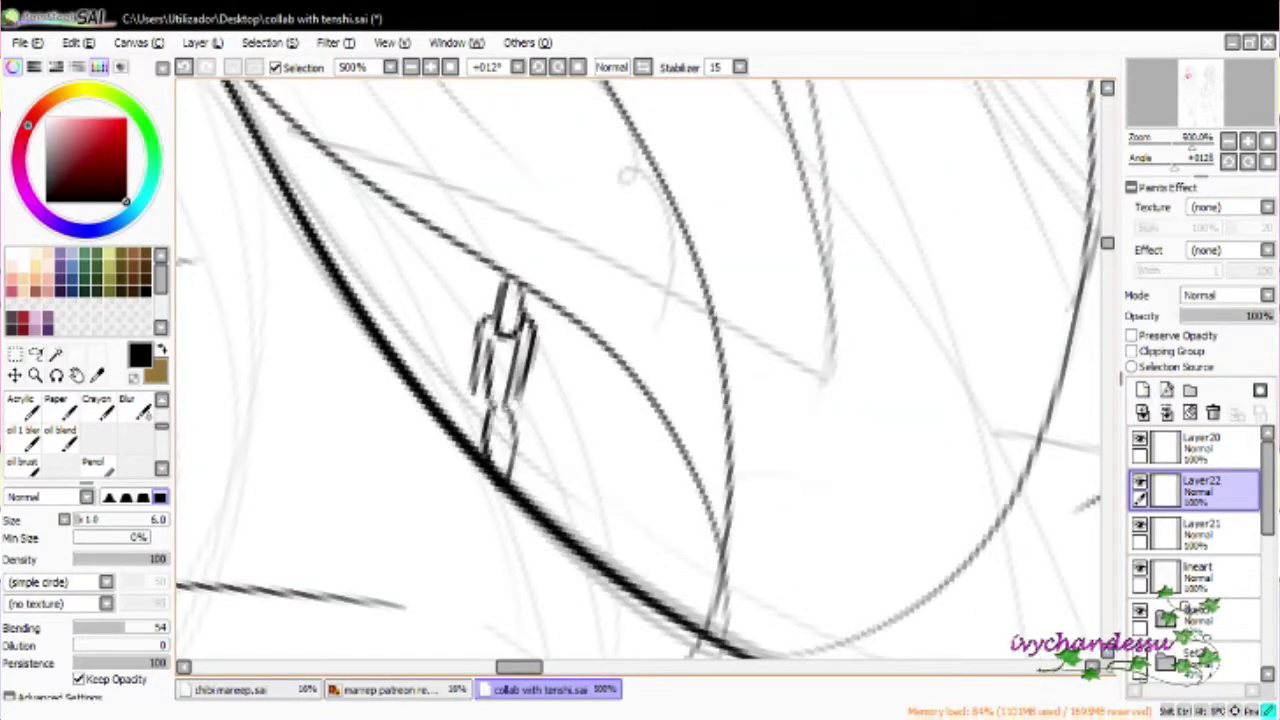
Undo the last strokes made around the chain links
{"action": "key", "text": "ctrl+z"}
{"action": "key", "text": "ctrl+z"}
{"action": "key", "text": "ctrl+z"}
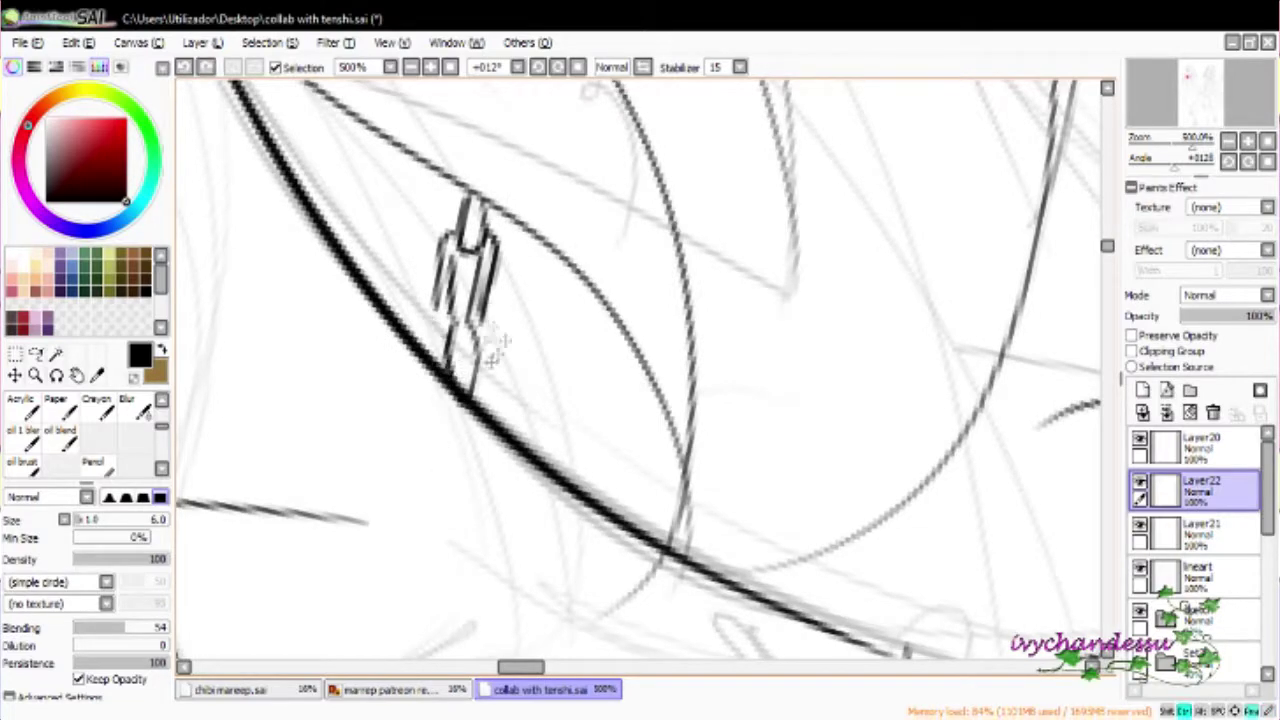
{"action": "key", "text": "ctrl+z"}
{"action": "scroll", "coordinate": [505, 340], "scroll_direction": "down", "scroll_amount": 8}
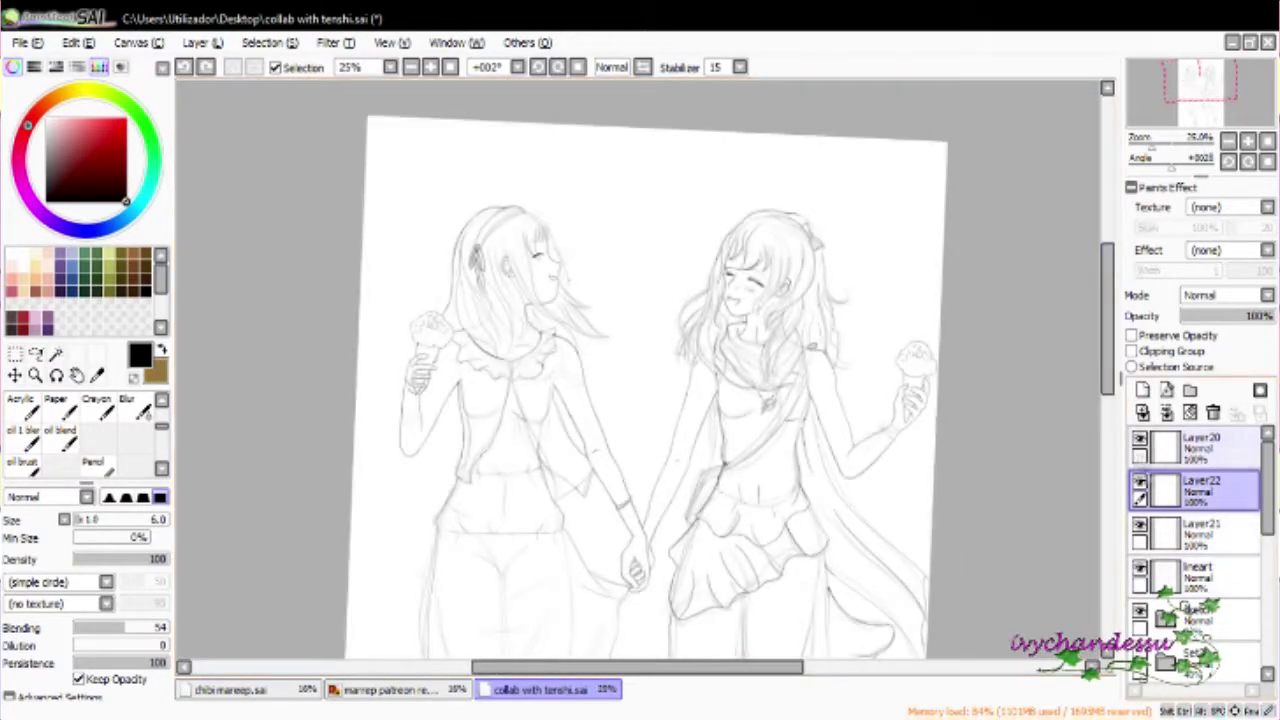
Hide the sketch folder and show the Set3 folder with the background circles
{"action": "scroll", "coordinate": [1195, 540], "scroll_direction": "down", "scroll_amount": 3}
{"action": "left_click", "coordinate": [1140, 557]}
{"action": "left_click", "coordinate": [1205, 610]}
{"action": "scroll", "coordinate": [1205, 600], "scroll_direction": "down", "scroll_amount": 10}
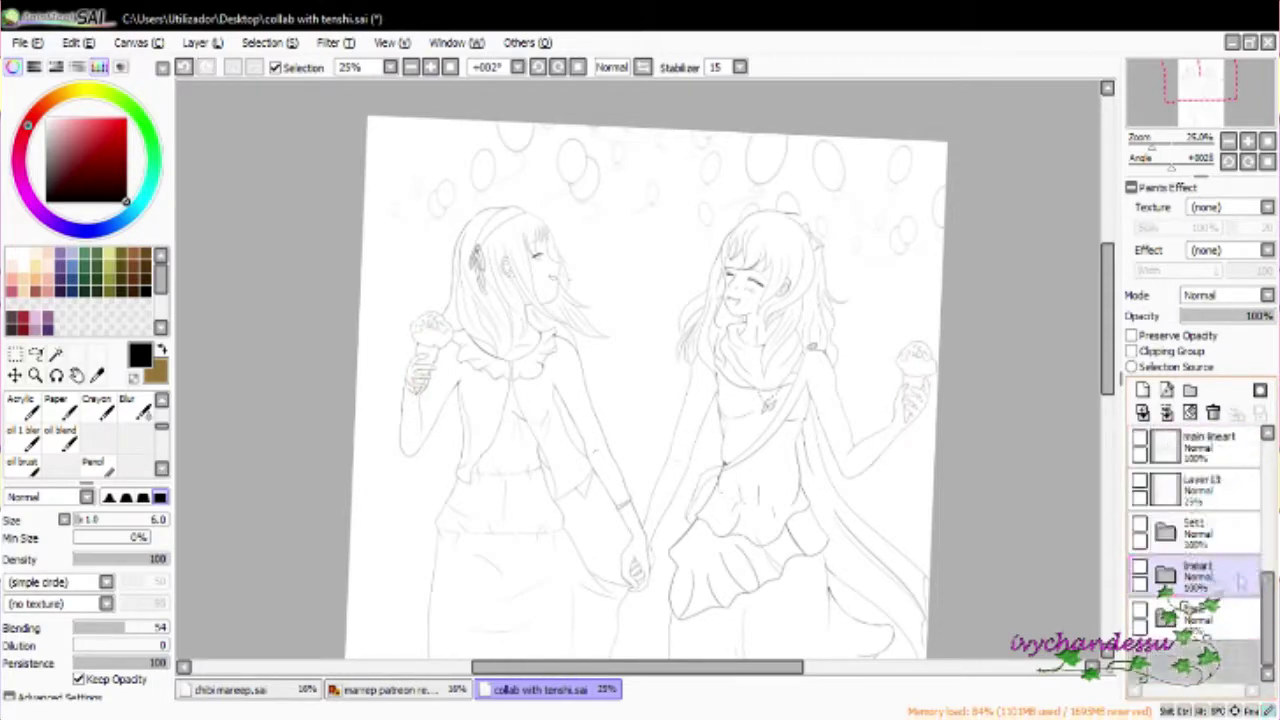
Check the lower layers by toggling their visibility, and move the Set3 folder above Layer22
{"action": "scroll", "coordinate": [1195, 550], "scroll_direction": "down", "scroll_amount": 3}
{"action": "left_click", "coordinate": [1140, 557]}
{"action": "left_click", "coordinate": [1140, 557]}
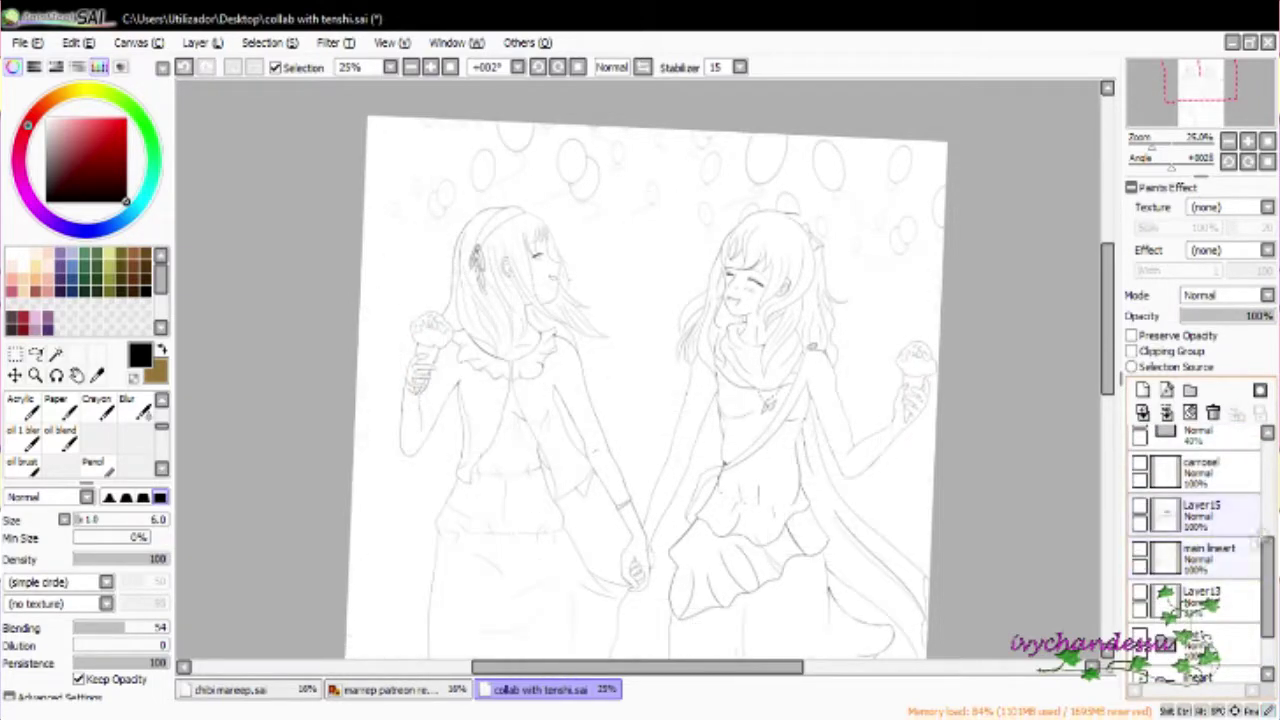
{"action": "left_click", "coordinate": [1140, 598]}
{"action": "left_click", "coordinate": [1140, 598]}
{"action": "scroll", "coordinate": [1195, 550], "scroll_direction": "up", "scroll_amount": 5}
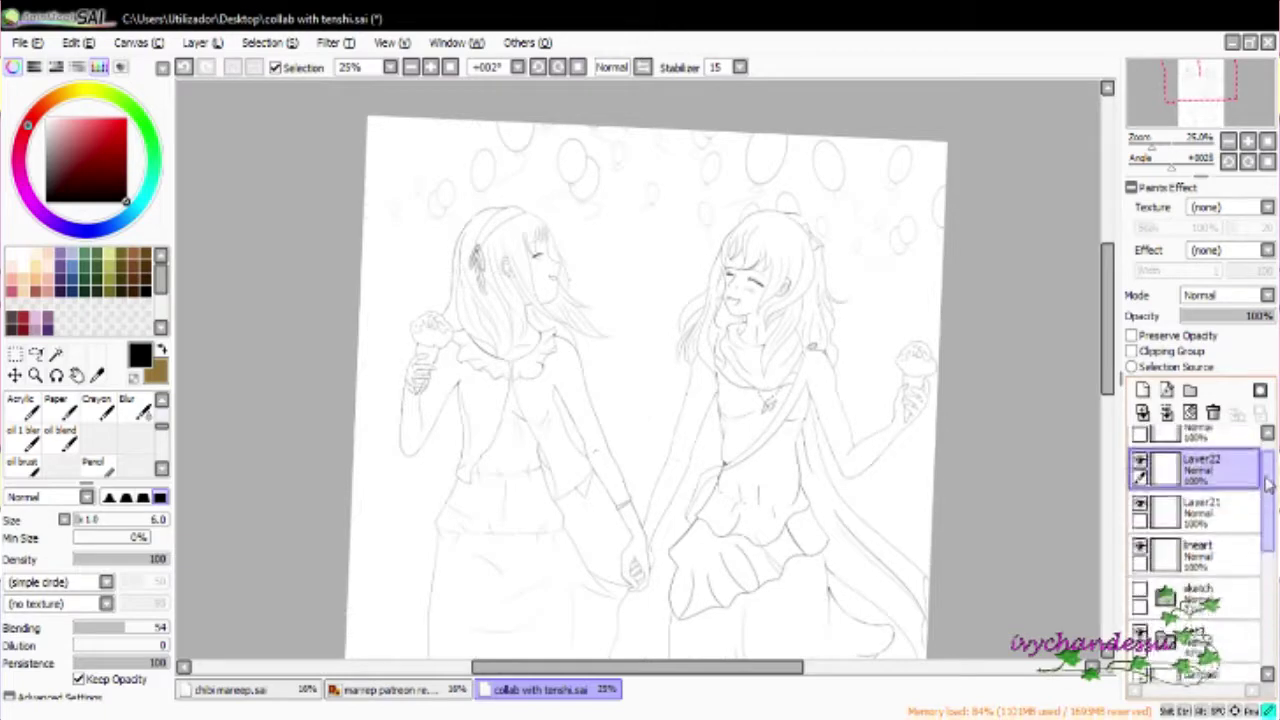
{"action": "scroll", "coordinate": [1195, 550], "scroll_direction": "up", "scroll_amount": 5}
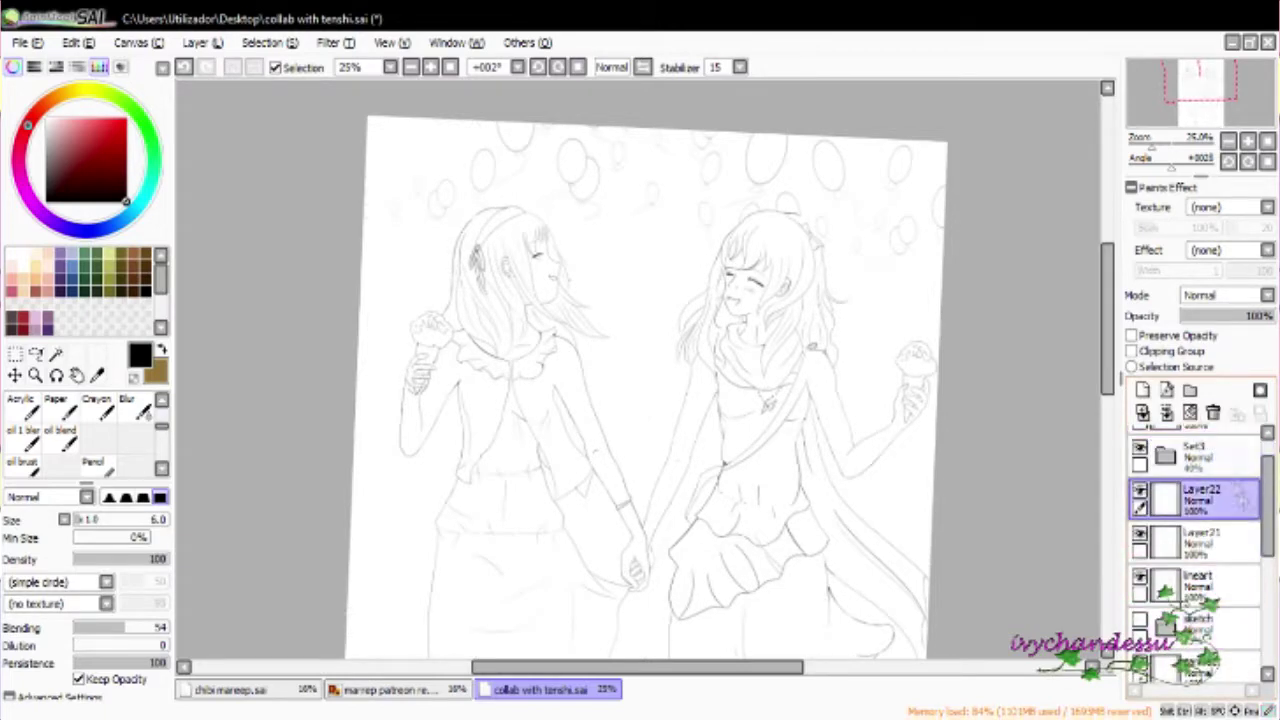
Check Layer20 and Layer21 by toggling their visibility, clear Layer20 and Layer22 from the stack, and move the sketch folder below Layer13
{"action": "scroll", "coordinate": [1205, 455], "scroll_direction": "up", "scroll_amount": 3}
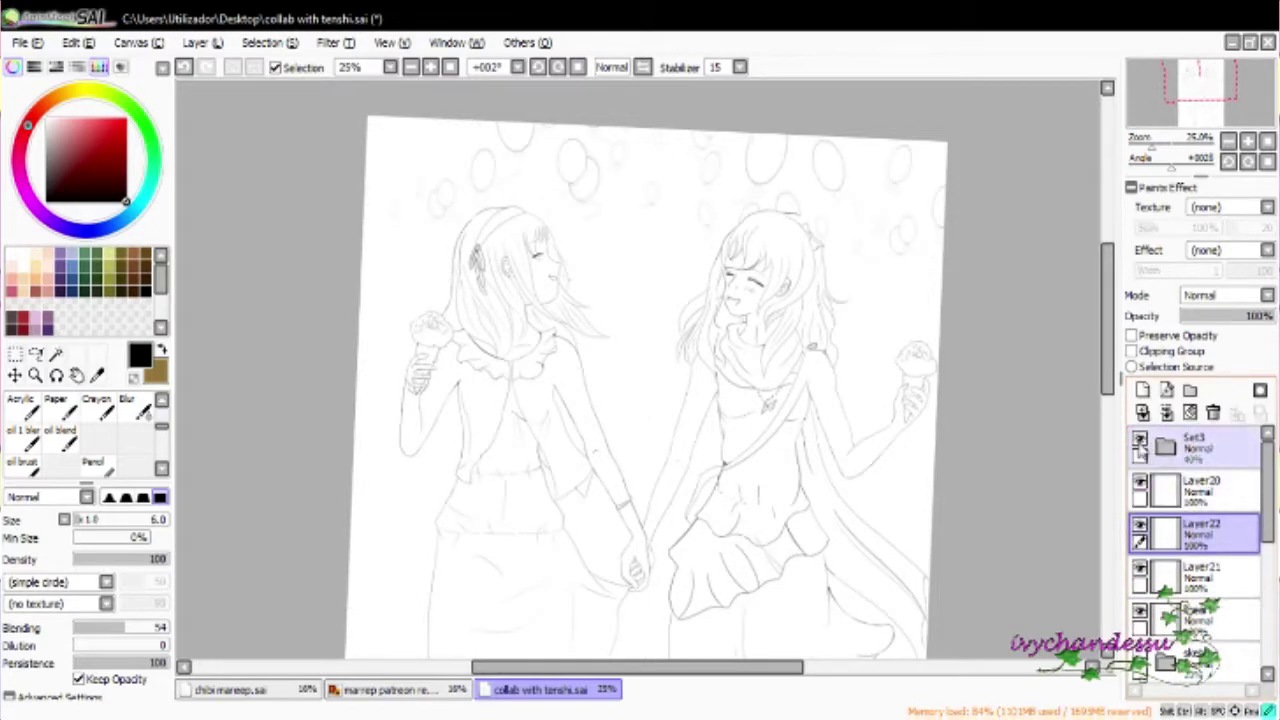
{"action": "left_click", "coordinate": [1140, 488]}
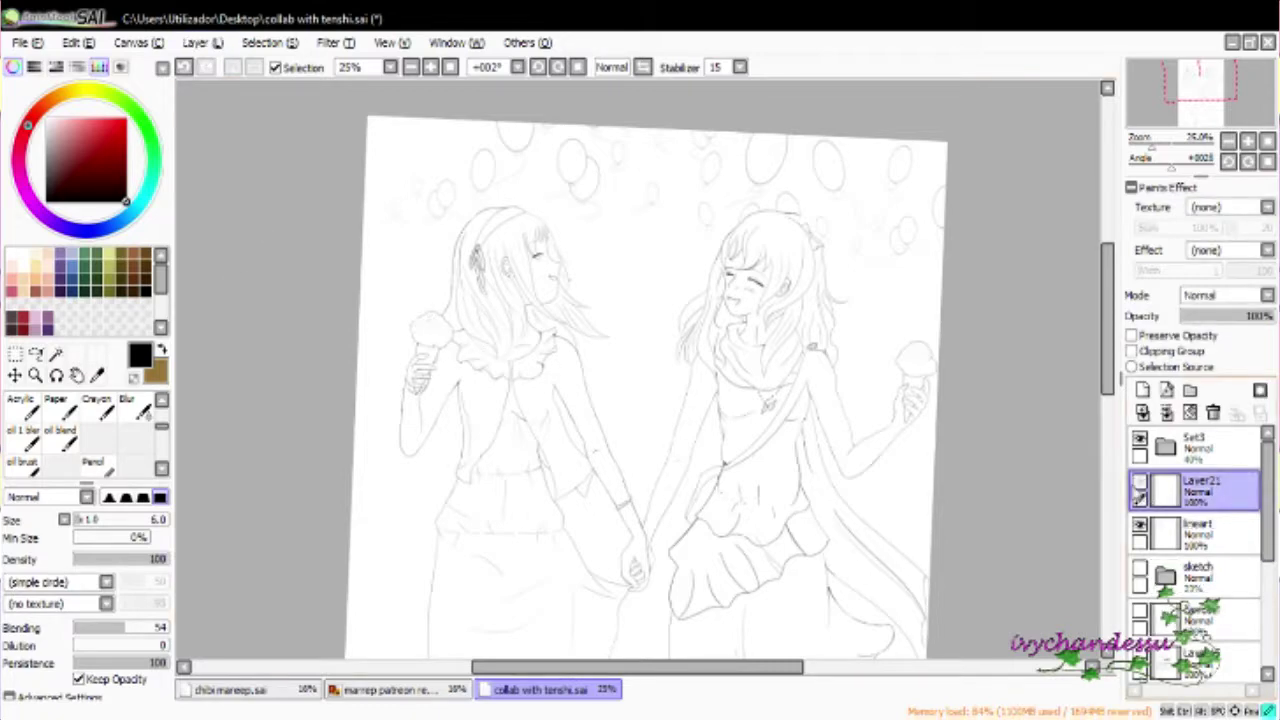
{"action": "scroll", "coordinate": [928, 460], "scroll_direction": "down", "scroll_amount": 5}
{"action": "scroll", "coordinate": [928, 460], "scroll_direction": "up", "scroll_amount": 2}
{"action": "scroll", "coordinate": [950, 405], "scroll_direction": "down", "scroll_amount": 1}
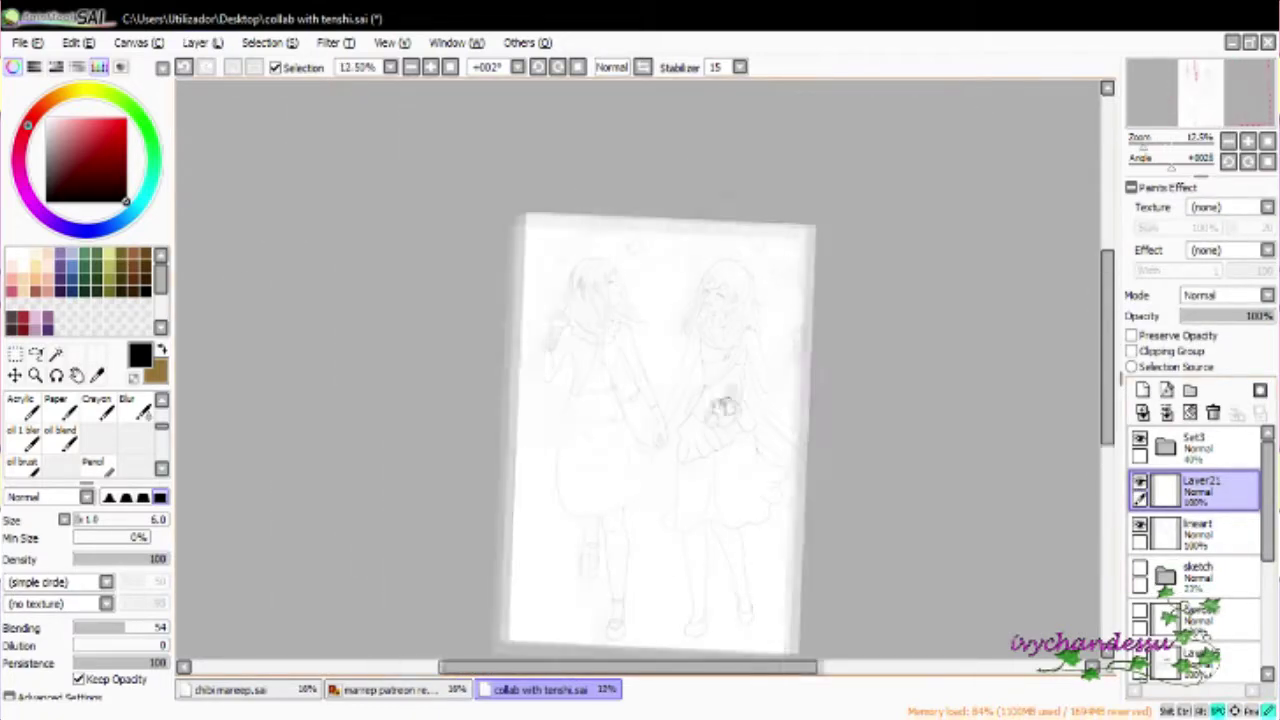
{"action": "scroll", "coordinate": [1273, 478], "scroll_direction": "down", "scroll_amount": 3}
{"action": "scroll", "coordinate": [1273, 478], "scroll_direction": "up", "scroll_amount": 3}
{"action": "scroll", "coordinate": [1273, 478], "scroll_direction": "down", "scroll_amount": 3}
{"action": "scroll", "coordinate": [1273, 478], "scroll_direction": "up", "scroll_amount": 3}
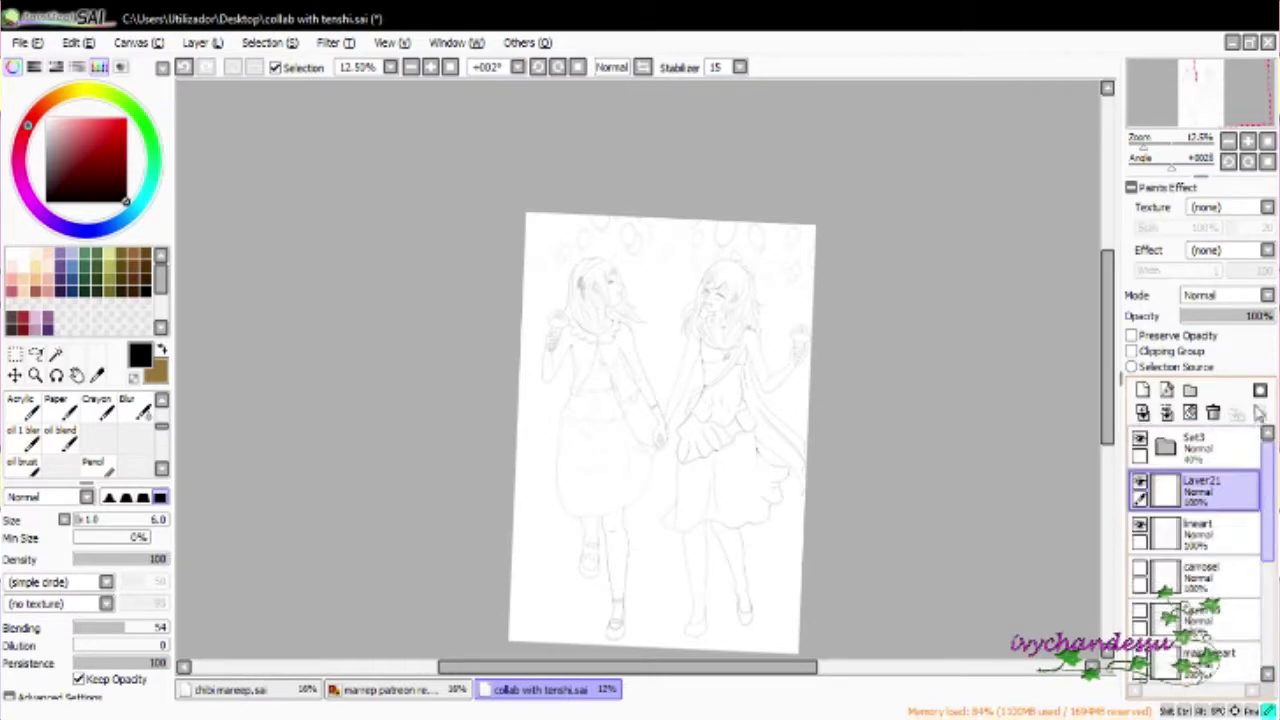
Show the carrosel and main lineart layers to review the background, and expand the lower lineart folder
{"action": "scroll", "coordinate": [1258, 414], "scroll_direction": "down", "scroll_amount": 2}
{"action": "left_click", "coordinate": [1140, 580]}
{"action": "left_click", "coordinate": [1140, 540]}
{"action": "left_click", "coordinate": [1143, 498]}
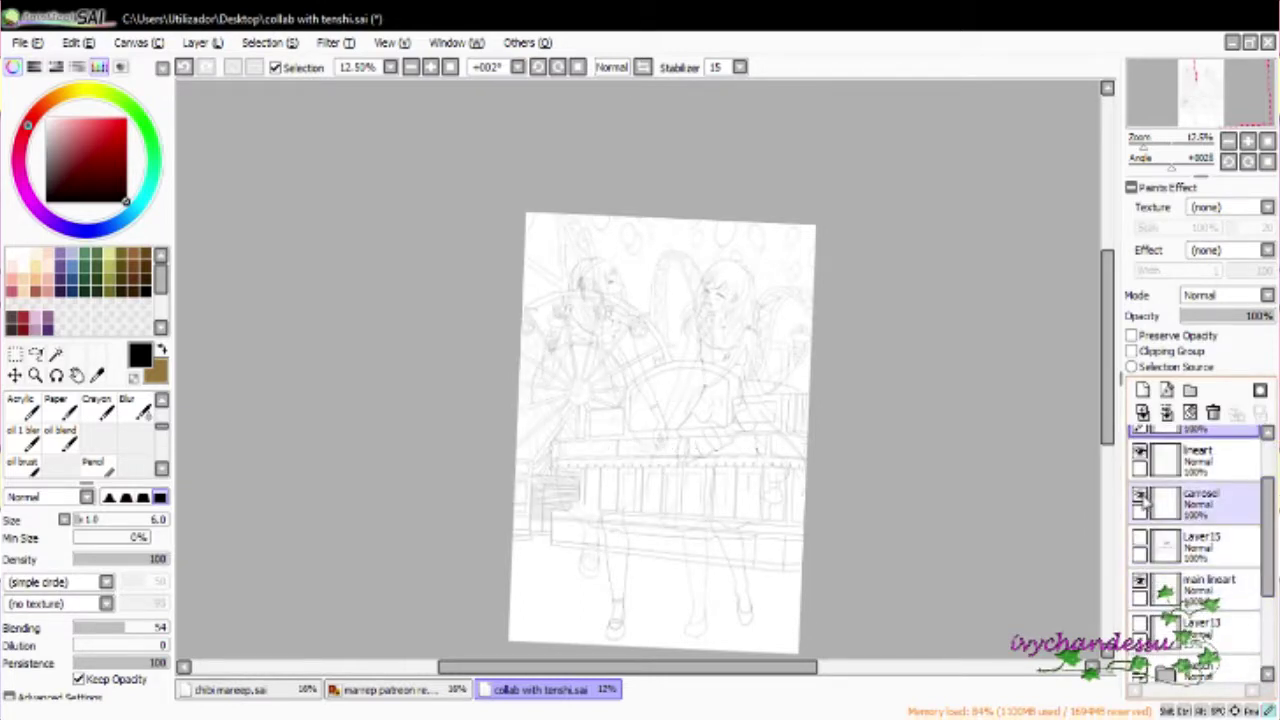
{"action": "scroll", "coordinate": [1262, 560], "scroll_direction": "down", "scroll_amount": 3}
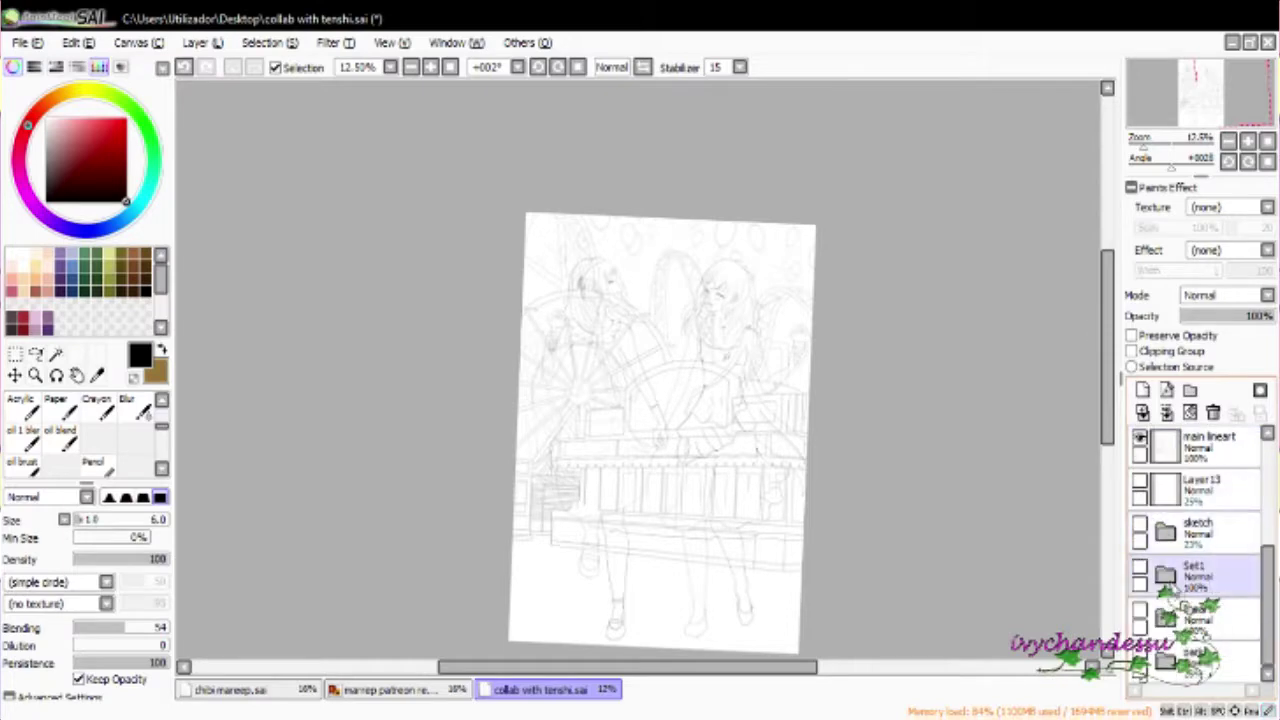
{"action": "scroll", "coordinate": [1261, 560], "scroll_direction": "down", "scroll_amount": 5}
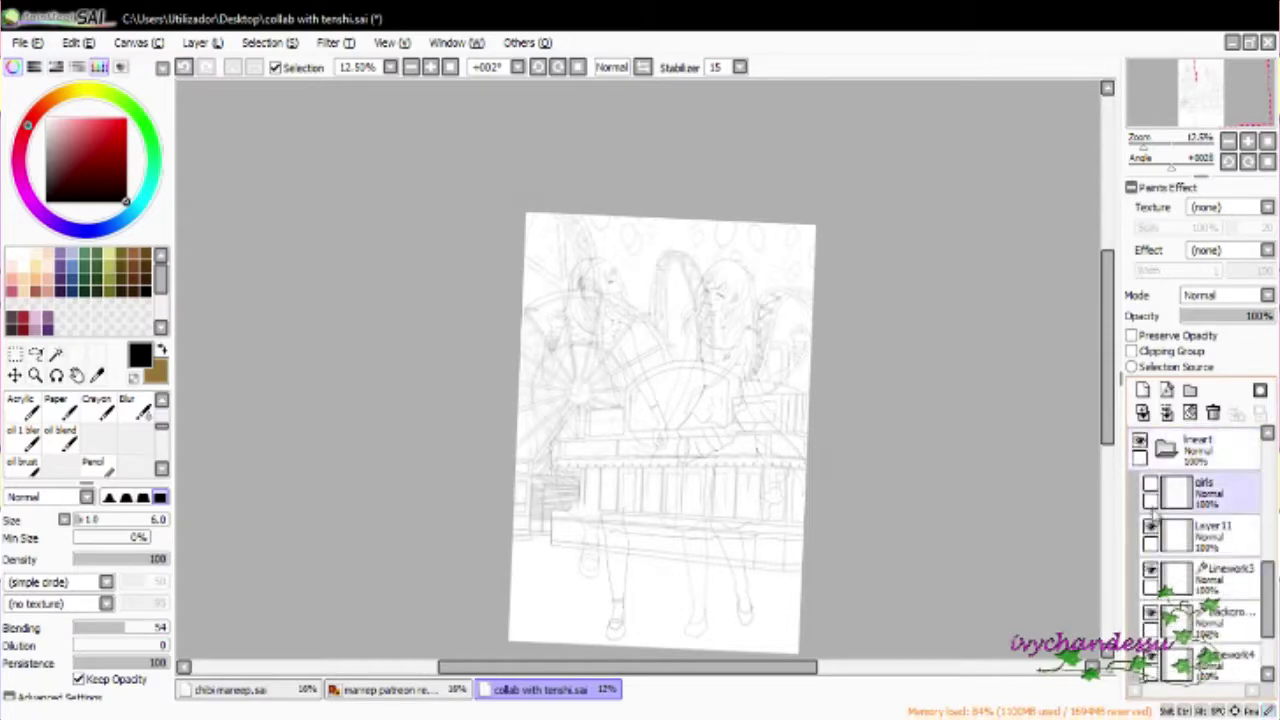
Compare the girls layer and Layer11 by toggling their visibility, collapse the lineart folder, and hide the background lineart again
{"action": "left_click", "coordinate": [1150, 487]}
{"action": "left_click", "coordinate": [1150, 530]}
{"action": "left_click", "coordinate": [1150, 530]}
{"action": "left_click", "coordinate": [1150, 487]}
{"action": "left_click", "coordinate": [1150, 530]}
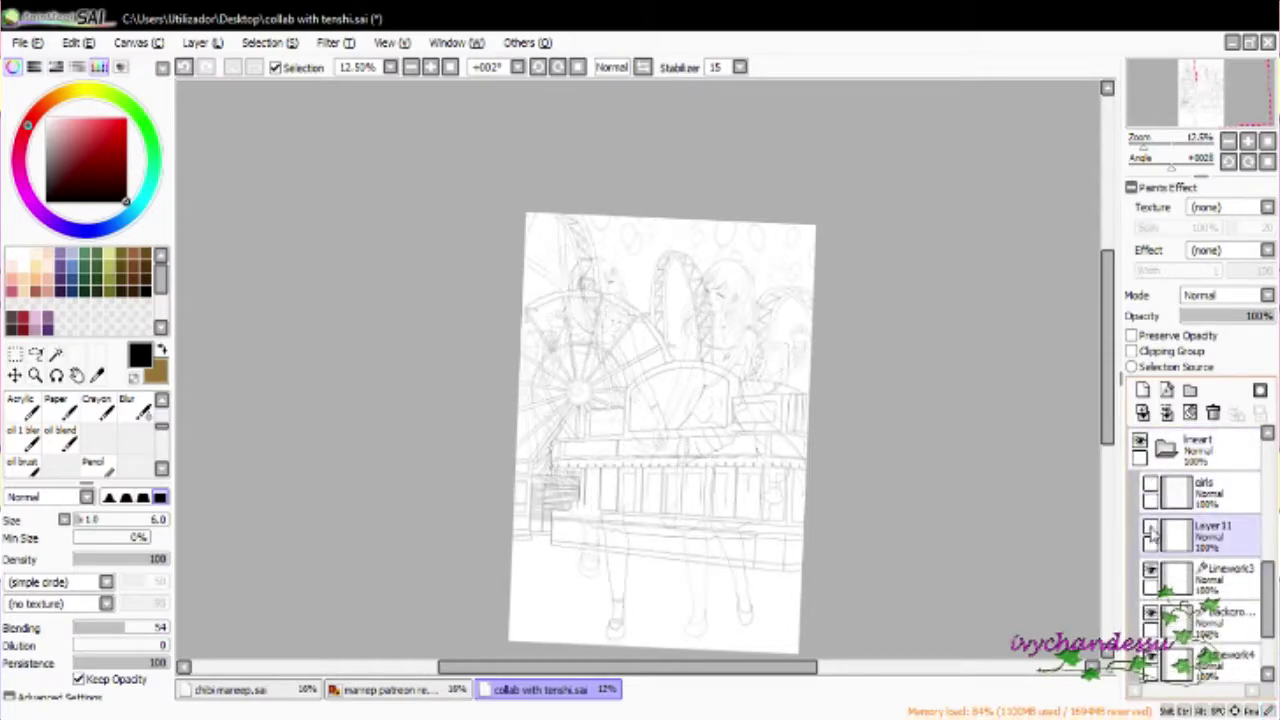
{"action": "left_click", "coordinate": [1200, 490]}
{"action": "left_click", "coordinate": [1150, 530]}
{"action": "scroll", "coordinate": [1200, 540], "scroll_direction": "up", "scroll_amount": 3}
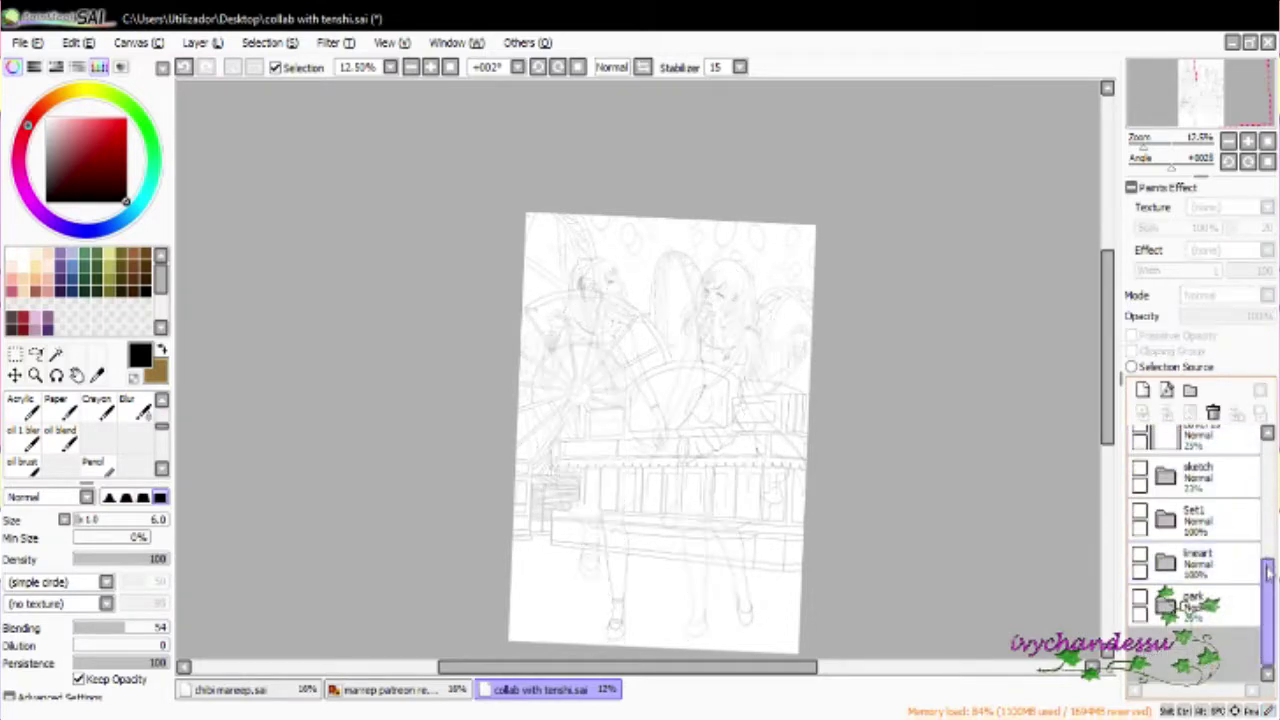
{"action": "left_click", "coordinate": [1142, 623]}
{"action": "scroll", "coordinate": [1200, 540], "scroll_direction": "down", "scroll_amount": 1}
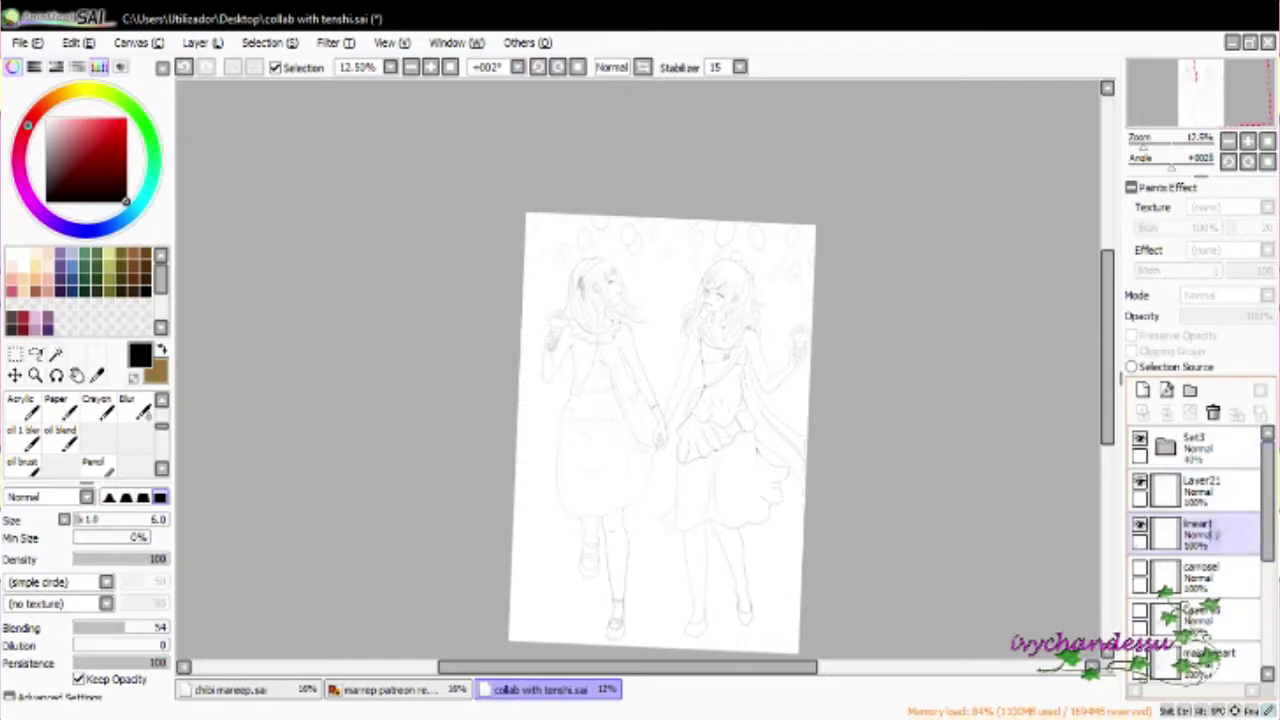
Add a new layer above the lineart and ink the first chain links along the ruffled collar's neckline
{"action": "left_click", "coordinate": [1142, 389]}
{"action": "scroll", "coordinate": [730, 388], "scroll_direction": "up", "scroll_amount": 7}
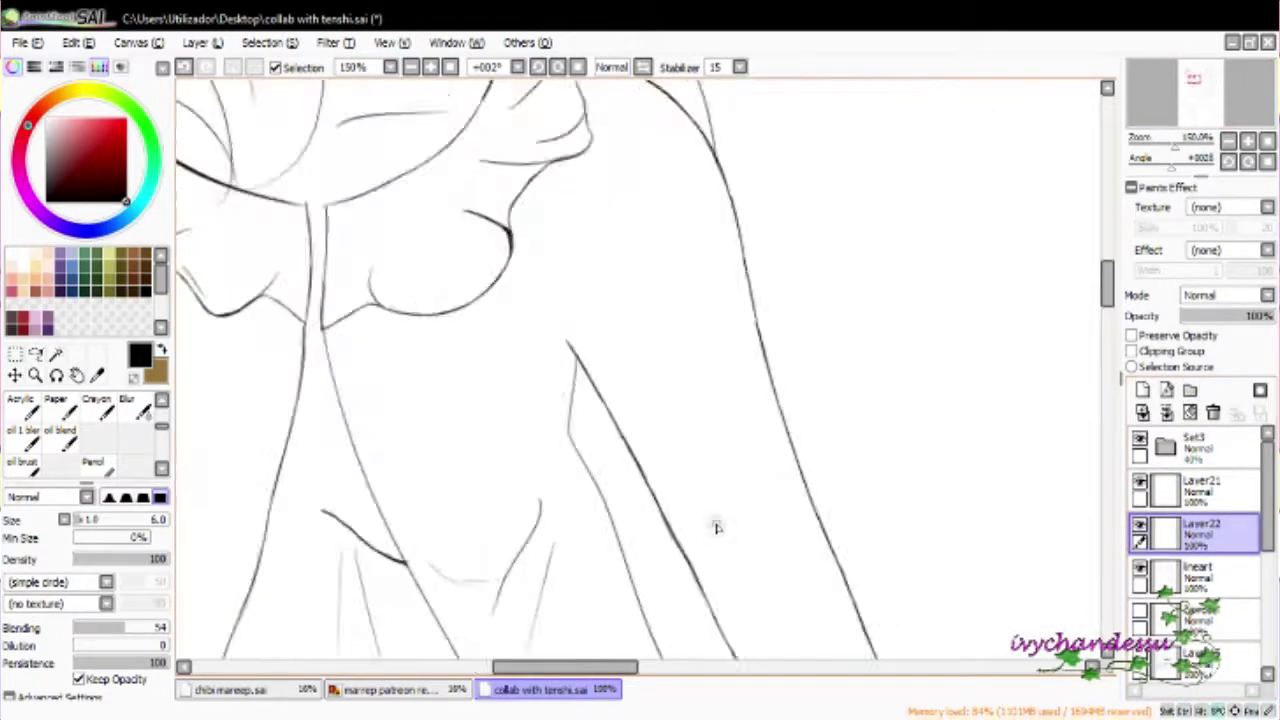
{"action": "scroll", "coordinate": [730, 388], "scroll_direction": "up", "scroll_amount": 3}
{"action": "mouse_move", "coordinate": [432, 365]}
{"action": "left_mouse_down"}
{"action": "mouse_move", "coordinate": [397, 300]}
{"action": "mouse_move", "coordinate": [420, 352]}
{"action": "left_mouse_up"}
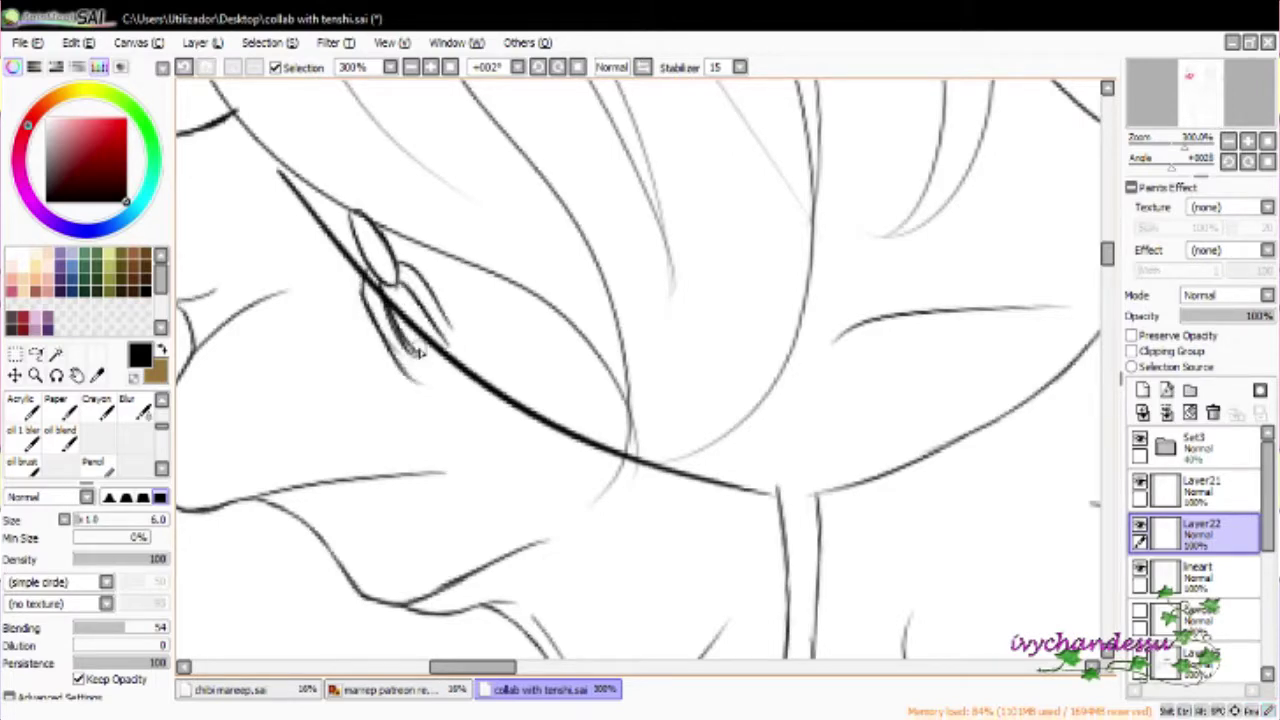
{"action": "left_click_drag", "start_coordinate": [440, 360], "coordinate": [482, 420]}
{"action": "left_click_drag", "start_coordinate": [600, 400], "coordinate": [586, 376]}
{"action": "left_click_drag", "start_coordinate": [446, 306], "coordinate": [466, 330]}
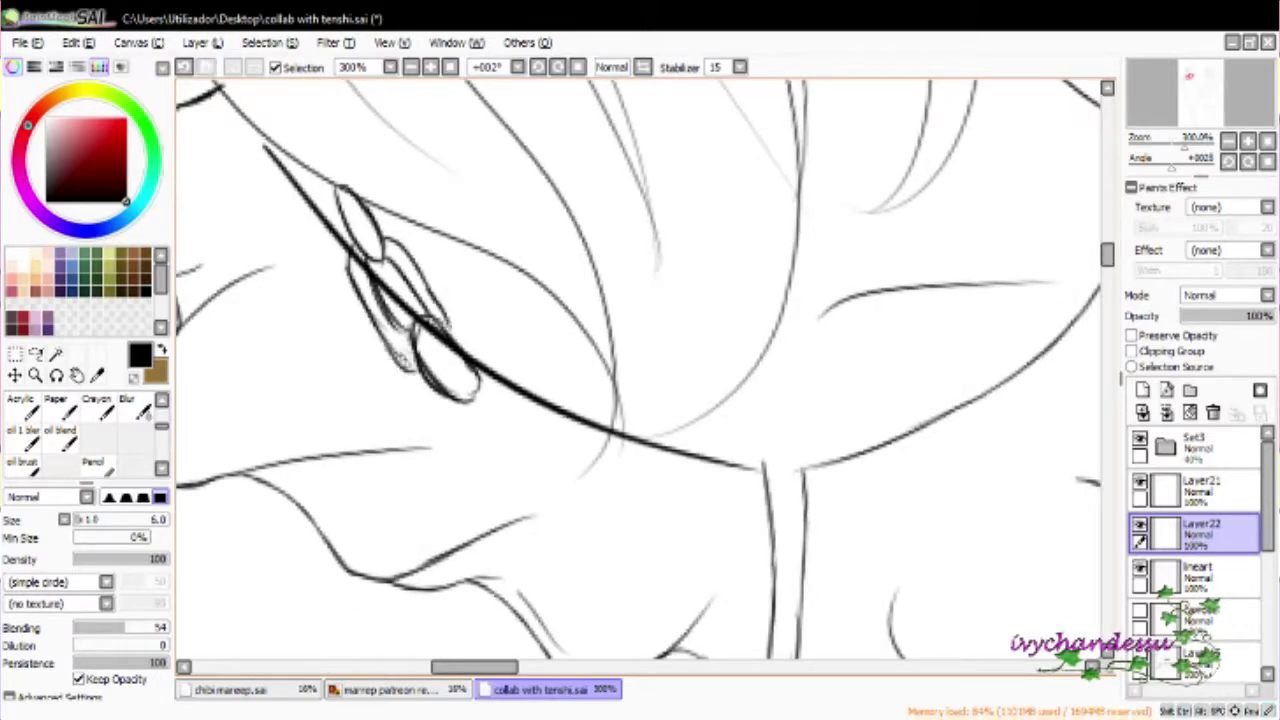
Extend the necklace chain with more interlocking links down the collar, undoing the strokes that miss
{"action": "left_click_drag", "start_coordinate": [600, 420], "coordinate": [575, 360]}
{"action": "left_click_drag", "start_coordinate": [420, 342], "coordinate": [465, 395]}
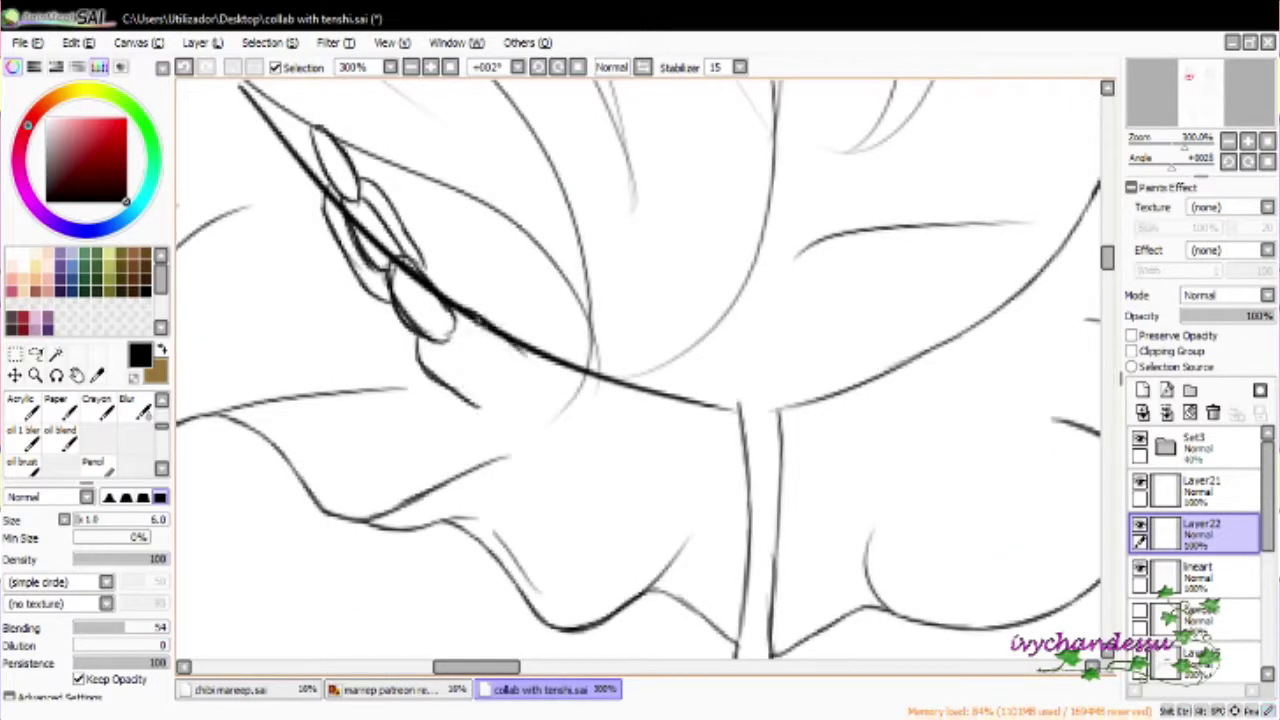
{"action": "left_click_drag", "start_coordinate": [430, 365], "coordinate": [470, 405]}
{"action": "left_click_drag", "start_coordinate": [600, 420], "coordinate": [578, 405]}
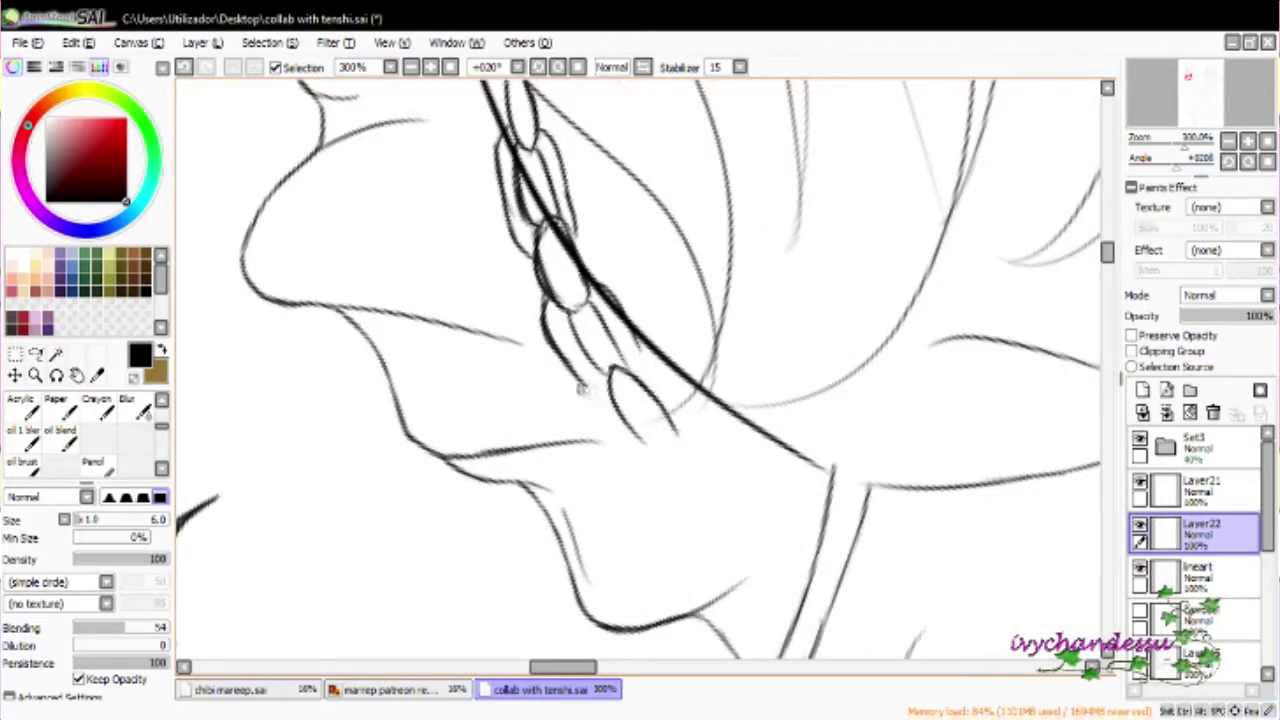
{"action": "key", "text": "Delete"}
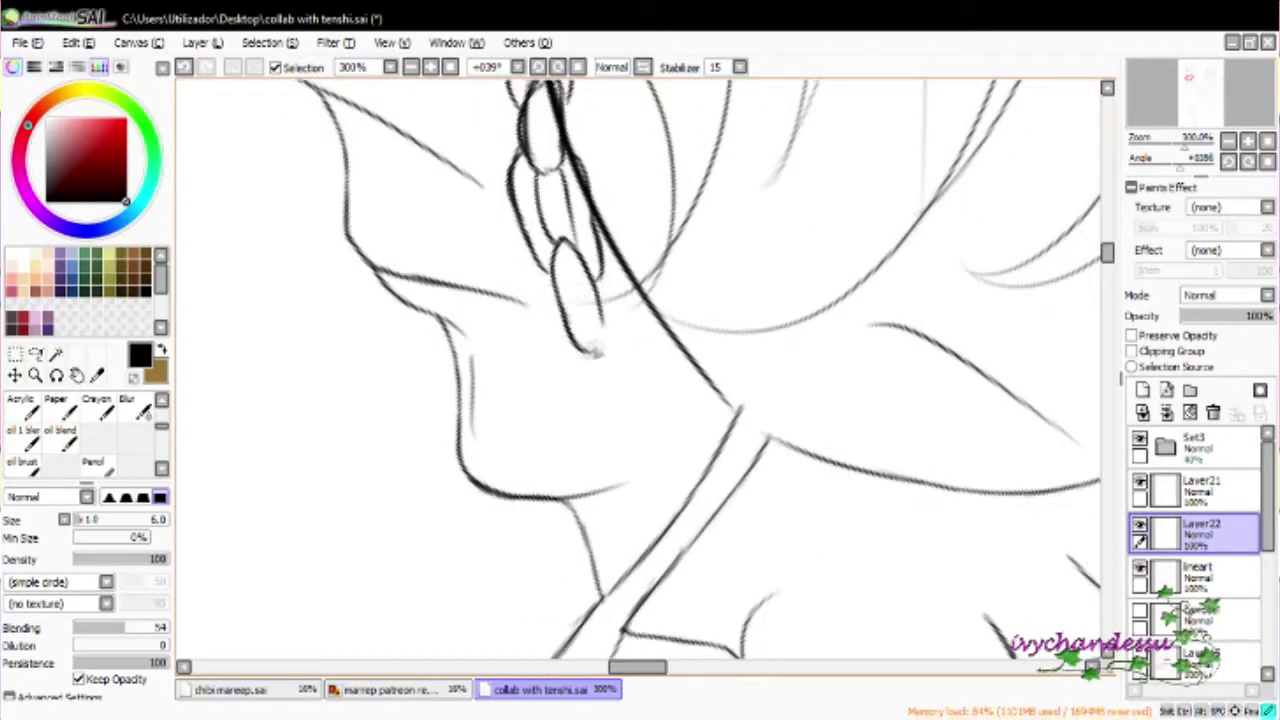
{"action": "left_click_drag", "start_coordinate": [600, 313], "coordinate": [612, 291]}
{"action": "mouse_move", "coordinate": [578, 305]}
{"action": "left_mouse_down"}
{"action": "mouse_move", "coordinate": [556, 350]}
{"action": "mouse_move", "coordinate": [573, 408]}
{"action": "left_mouse_up"}
{"action": "mouse_move", "coordinate": [594, 330]}
{"action": "left_mouse_down"}
{"action": "mouse_move", "coordinate": [582, 359]}
{"action": "mouse_move", "coordinate": [586, 408]}
{"action": "left_mouse_up"}
{"action": "key", "text": "ctrl+z"}
{"action": "key", "text": "ctrl+z"}
Ink the next chain links down to where the necklace crosses the collar's centre opening
{"action": "mouse_move", "coordinate": [590, 318]}
{"action": "left_mouse_down"}
{"action": "mouse_move", "coordinate": [597, 440]}
{"action": "mouse_move", "coordinate": [646, 426]}
{"action": "mouse_move", "coordinate": [596, 440]}
{"action": "left_mouse_up"}
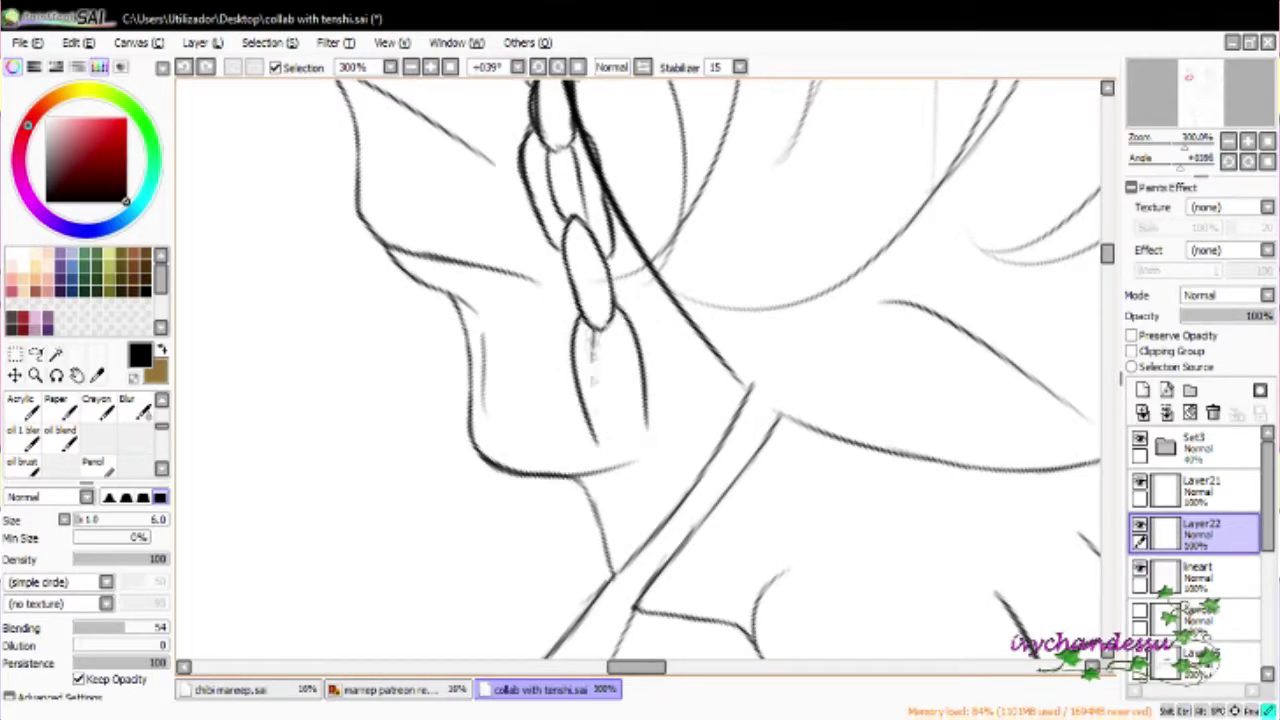
{"action": "left_click_drag", "start_coordinate": [628, 322], "coordinate": [606, 428]}
{"action": "mouse_move", "coordinate": [620, 430]}
{"action": "left_mouse_down"}
{"action": "mouse_move", "coordinate": [590, 345]}
{"action": "mouse_move", "coordinate": [601, 425]}
{"action": "left_mouse_up"}
{"action": "key", "text": "ctrl+z"}
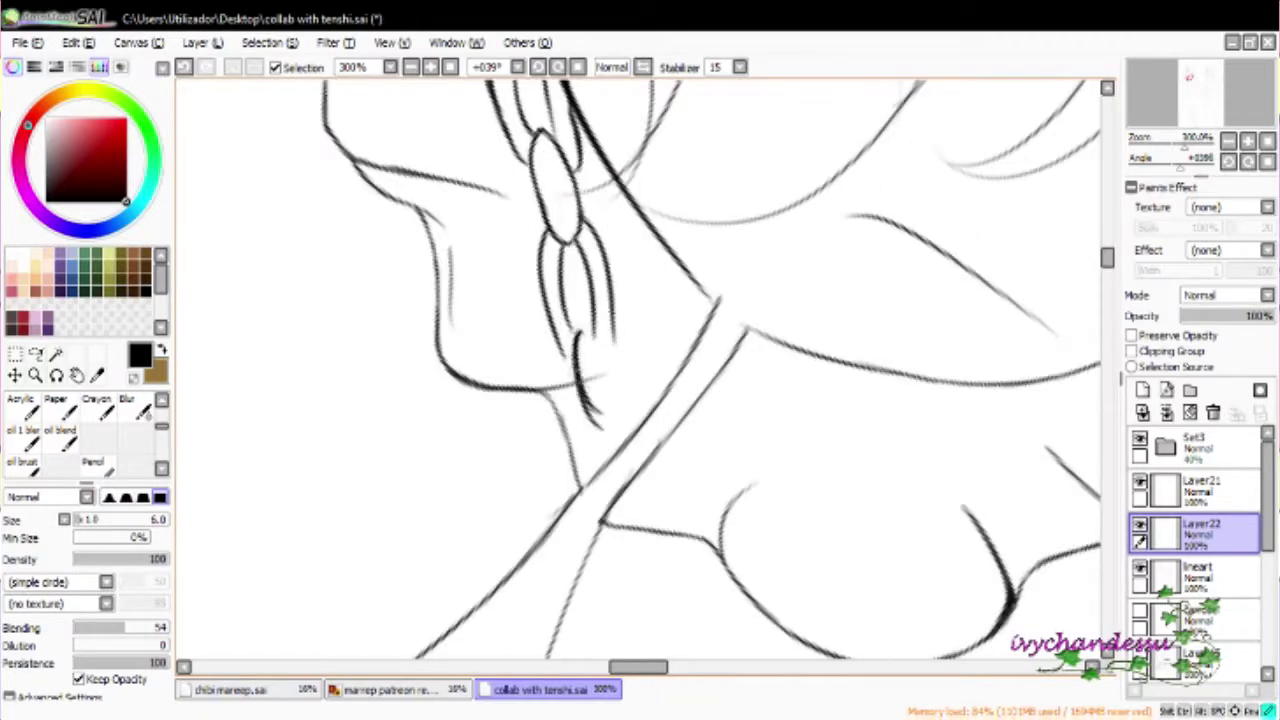
{"action": "left_click_drag", "start_coordinate": [642, 450], "coordinate": [567, 312]}
{"action": "left_click_drag", "start_coordinate": [510, 294], "coordinate": [526, 375]}
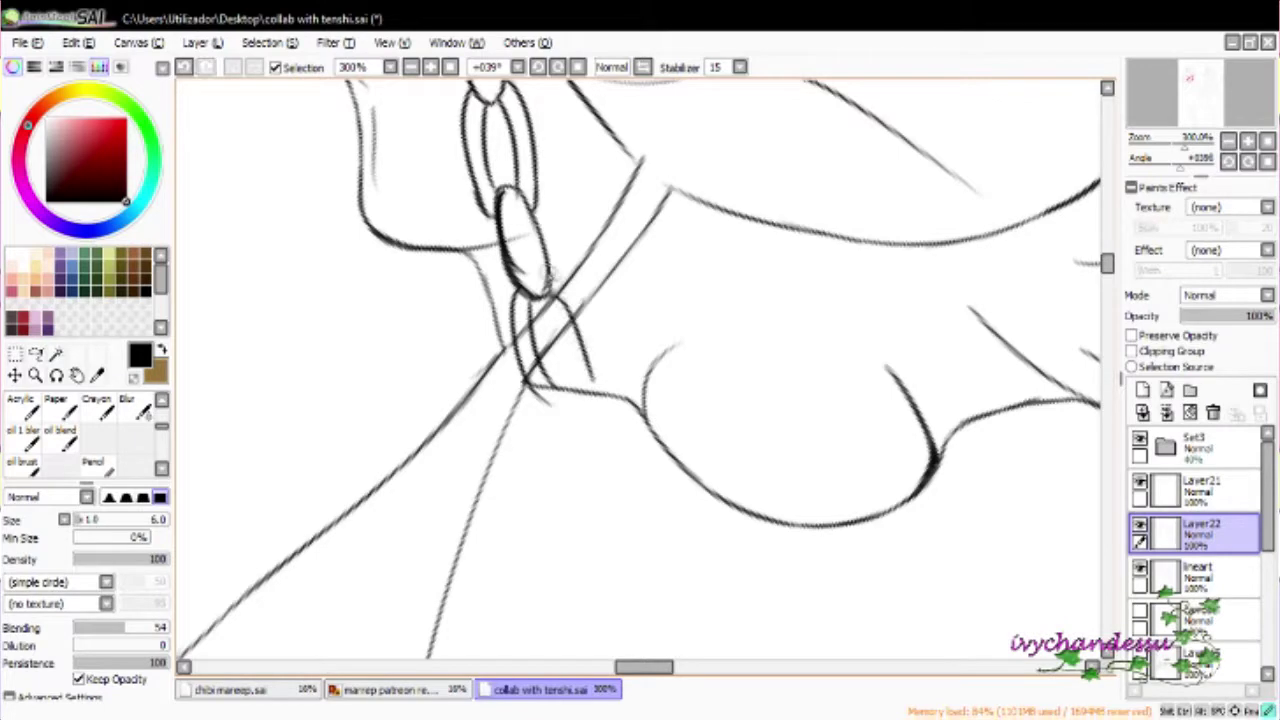
{"action": "left_click_drag", "start_coordinate": [567, 425], "coordinate": [608, 471]}
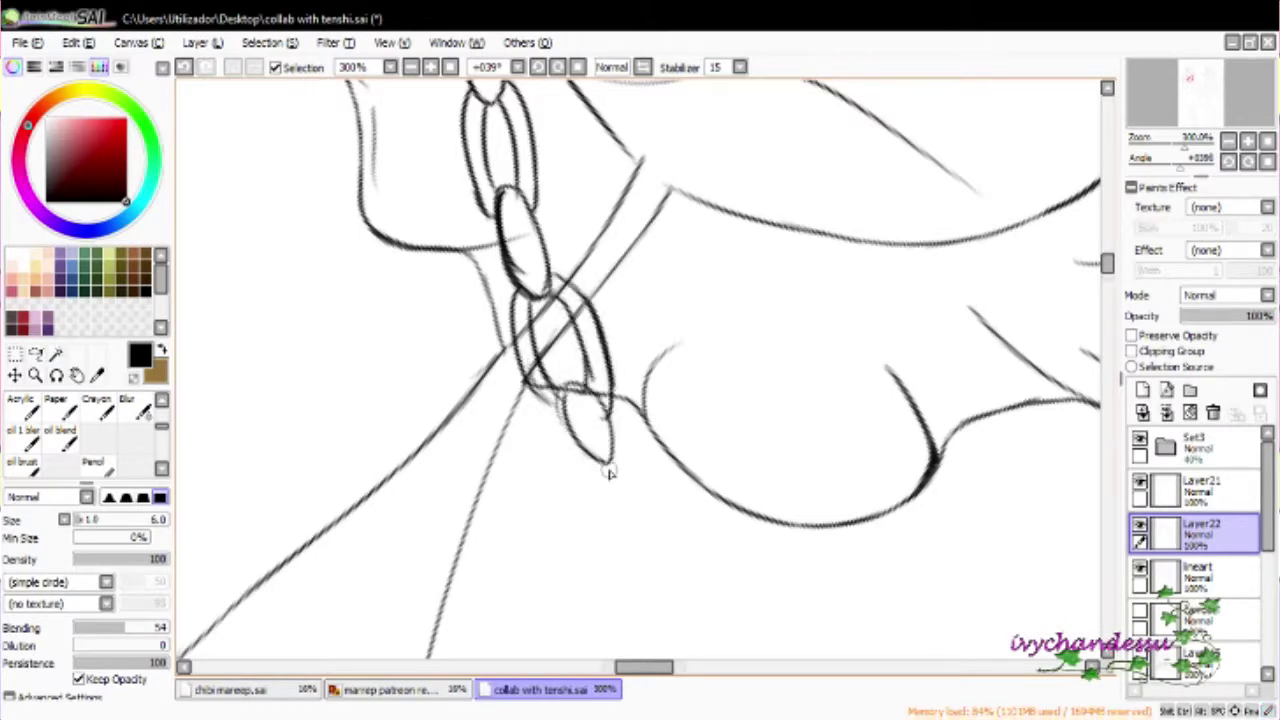
Duplicate the chain layer, mirror the copy, and place it on the opposite side of the collar
{"action": "scroll", "coordinate": [608, 471], "scroll_direction": "down", "scroll_amount": 6}
{"action": "left_click_drag", "start_coordinate": [1193, 518], "coordinate": [1143, 390]}
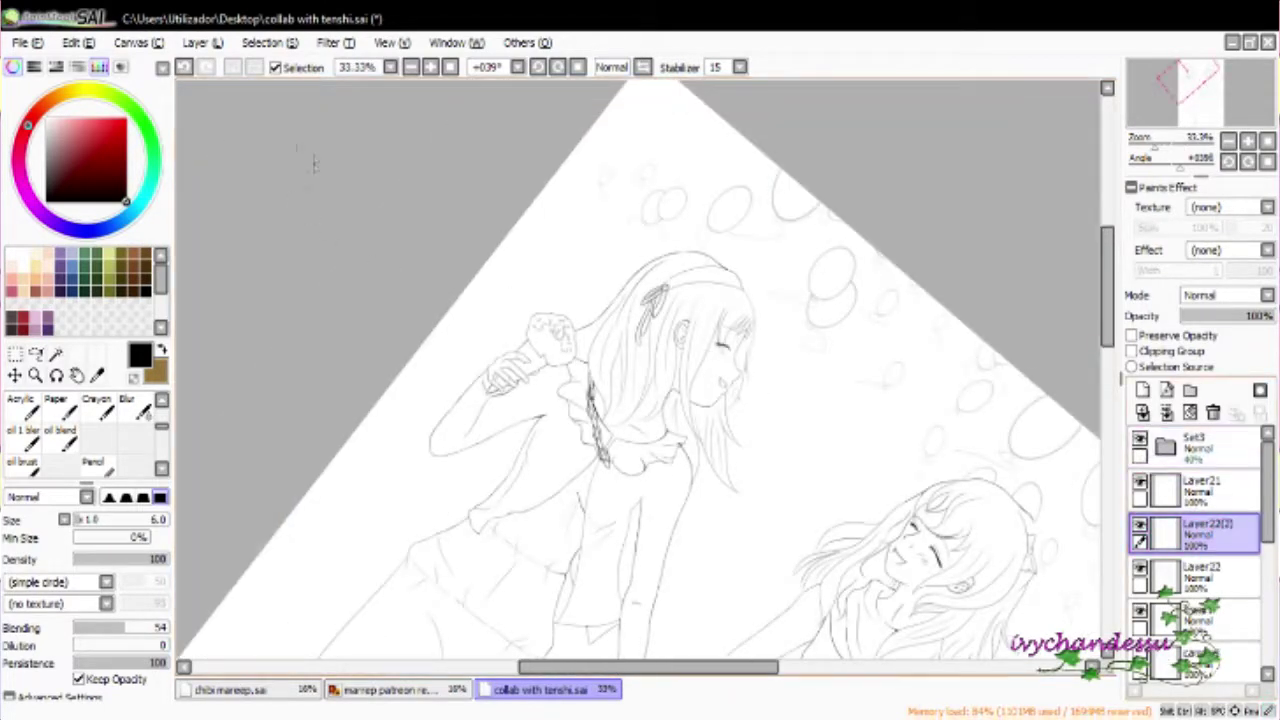
{"action": "key", "text": "v"}
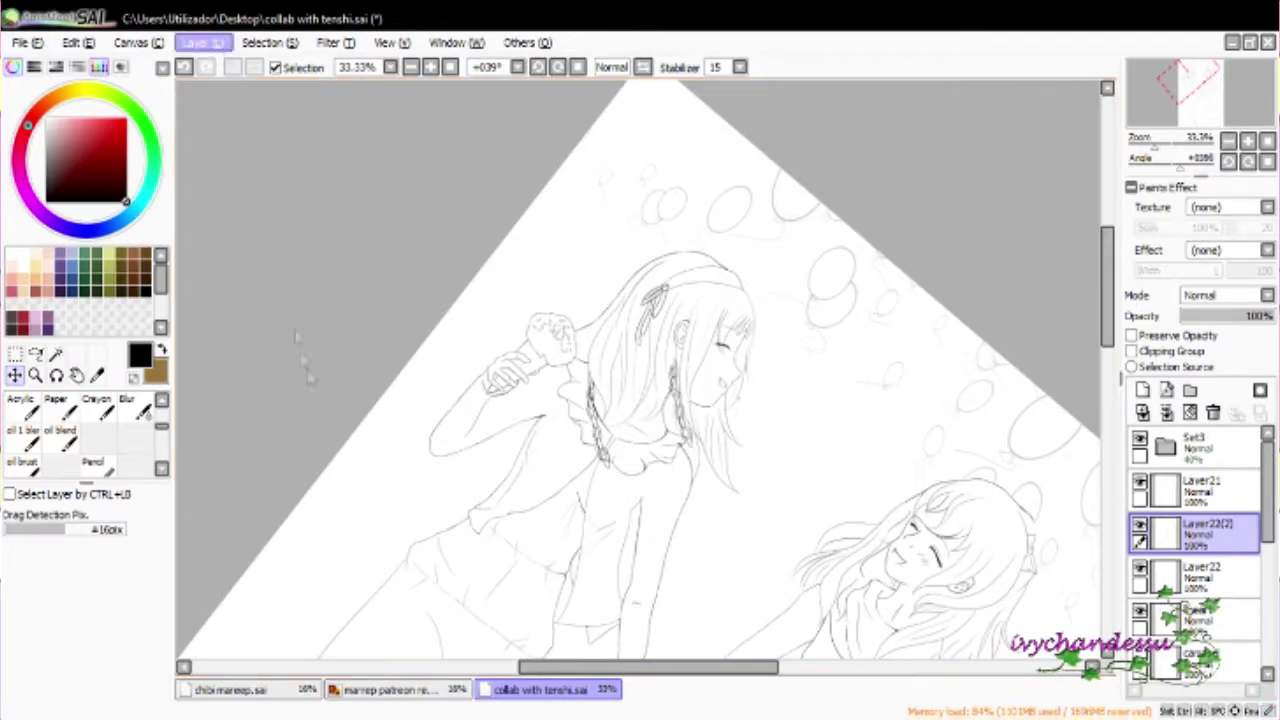
{"action": "key", "text": "ctrl+t"}
{"action": "scroll", "coordinate": [757, 217], "scroll_direction": "up", "scroll_amount": 4}
{"action": "left_click_drag", "start_coordinate": [660, 400], "coordinate": [690, 425]}
{"action": "key", "text": "Return"}
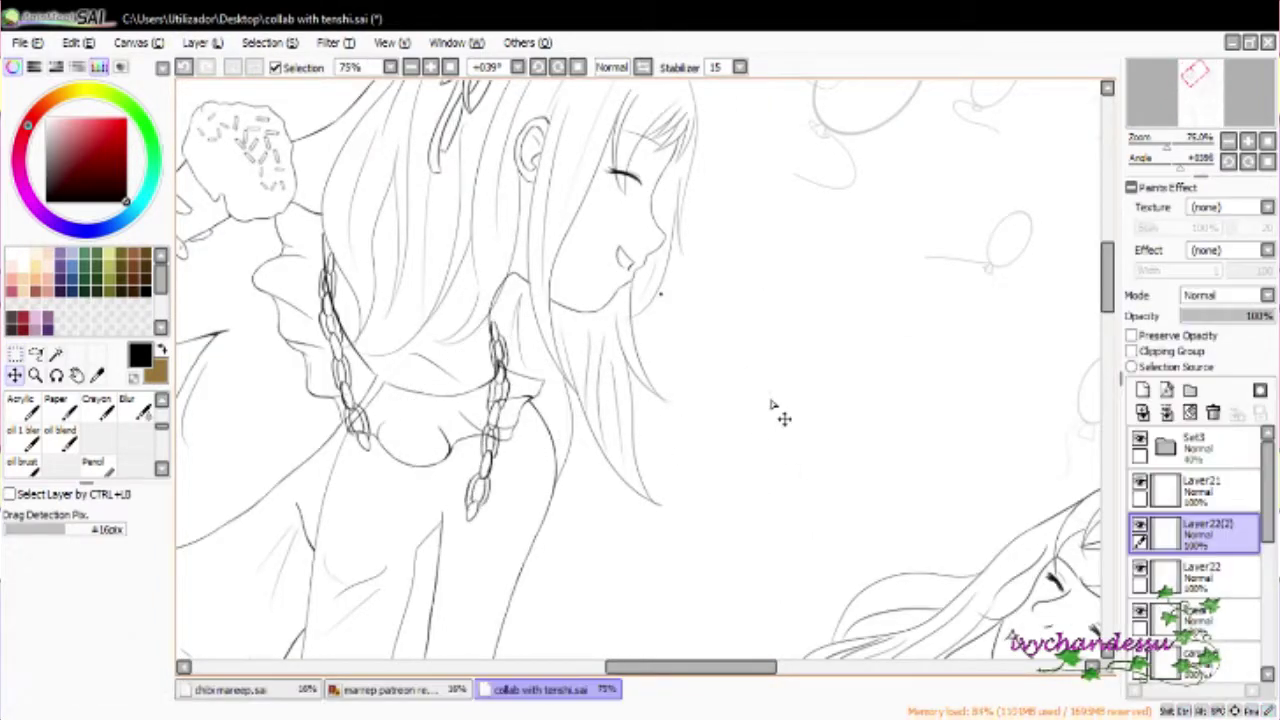
Return to the original chain on Layer22 and ink more links from its lower end towards the mirrored strand
{"action": "scroll", "coordinate": [766, 400], "scroll_direction": "up", "scroll_amount": 2}
{"action": "scroll", "coordinate": [572, 355], "scroll_direction": "up", "scroll_amount": 2}
{"action": "key", "text": "b"}
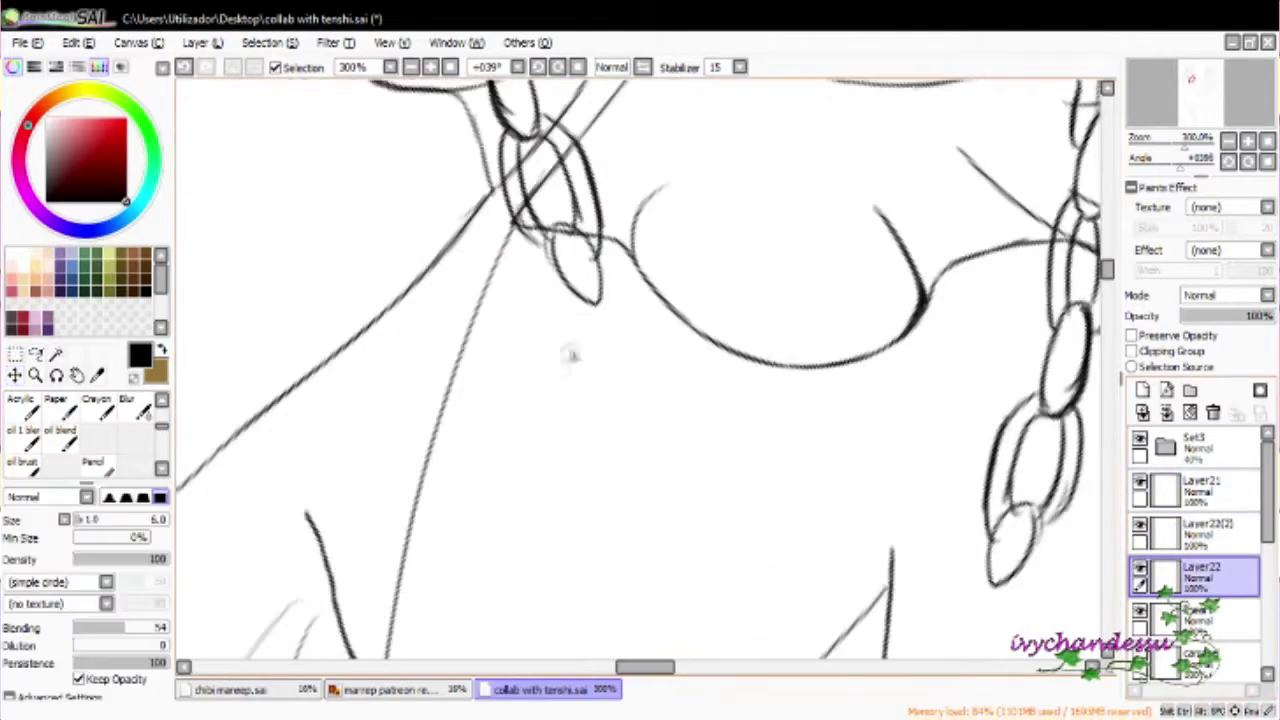
{"action": "key", "text": "ctrl+z"}
{"action": "mouse_move", "coordinate": [618, 275]}
{"action": "left_mouse_down"}
{"action": "mouse_move", "coordinate": [688, 370]}
{"action": "mouse_move", "coordinate": [672, 374]}
{"action": "left_mouse_up"}
{"action": "key", "text": "ctrl+z"}
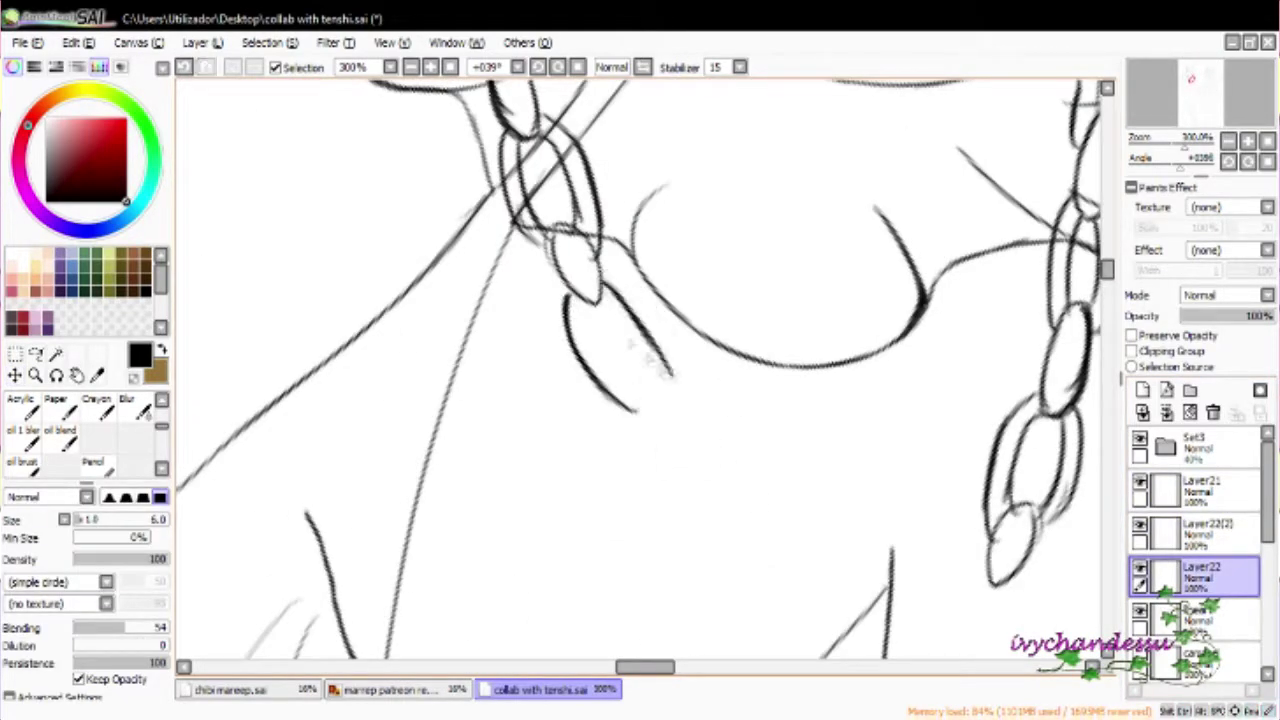
{"action": "left_click_drag", "start_coordinate": [590, 295], "coordinate": [652, 378]}
{"action": "mouse_move", "coordinate": [670, 428]}
{"action": "left_mouse_down"}
{"action": "mouse_move", "coordinate": [574, 277]}
{"action": "mouse_move", "coordinate": [543, 279]}
{"action": "left_mouse_up"}
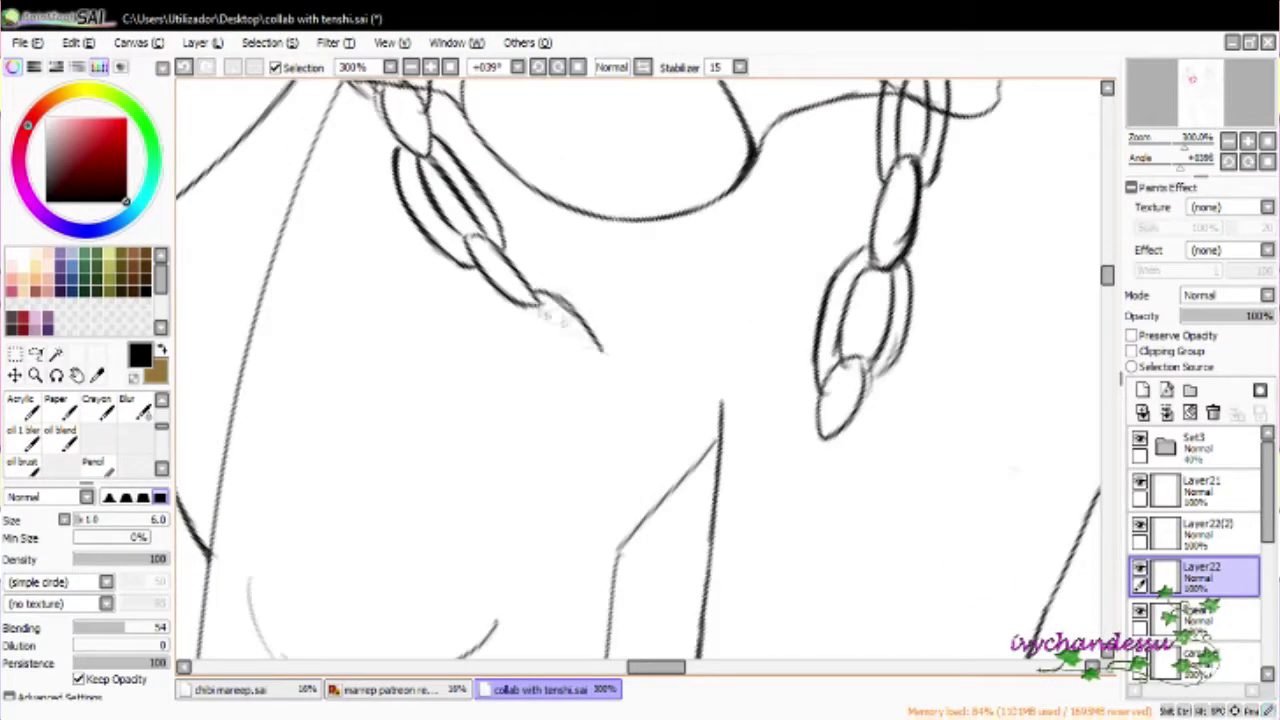
Continue the lower chain across the chest with further overlapping links, redrawing the misplaced strokes
{"action": "mouse_move", "coordinate": [538, 300]}
{"action": "left_mouse_down"}
{"action": "mouse_move", "coordinate": [600, 385]}
{"action": "mouse_move", "coordinate": [640, 395]}
{"action": "mouse_move", "coordinate": [600, 337]}
{"action": "left_mouse_up"}
{"action": "mouse_move", "coordinate": [590, 393]}
{"action": "left_mouse_down"}
{"action": "mouse_move", "coordinate": [615, 348]}
{"action": "mouse_move", "coordinate": [650, 375]}
{"action": "left_mouse_up"}
{"action": "key", "text": "ctrl+z"}
{"action": "key", "text": "ctrl+z"}
{"action": "left_click_drag", "start_coordinate": [585, 340], "coordinate": [672, 405]}
{"action": "left_click_drag", "start_coordinate": [585, 345], "coordinate": [640, 435]}
{"action": "key", "text": "ctrl+z"}
{"action": "mouse_move", "coordinate": [586, 380]}
{"action": "left_mouse_down"}
{"action": "mouse_move", "coordinate": [648, 440]}
{"action": "mouse_move", "coordinate": [660, 425]}
{"action": "left_mouse_up"}
{"action": "key", "text": "ctrl+z"}
{"action": "left_click_drag", "start_coordinate": [600, 445], "coordinate": [680, 440]}
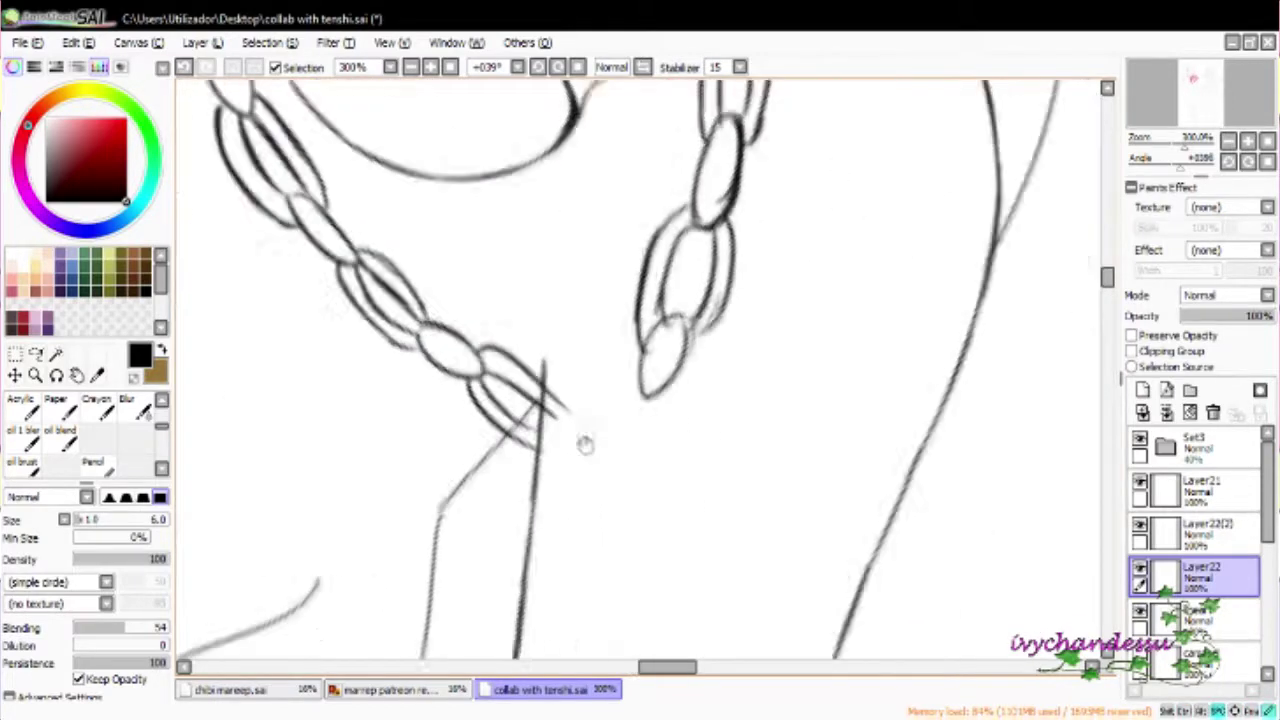
Ink the final links that join the lower chain to the end of the mirrored strand
{"action": "key", "text": "ctrl+z"}
{"action": "mouse_move", "coordinate": [680, 355]}
{"action": "left_mouse_down"}
{"action": "mouse_move", "coordinate": [670, 465]}
{"action": "mouse_move", "coordinate": [668, 440]}
{"action": "left_mouse_up"}
{"action": "left_click_drag", "start_coordinate": [650, 360], "coordinate": [625, 450]}
{"action": "key", "text": "ctrl+z"}
{"action": "mouse_move", "coordinate": [650, 380]}
{"action": "left_mouse_down"}
{"action": "mouse_move", "coordinate": [652, 468]}
{"action": "mouse_move", "coordinate": [668, 462]}
{"action": "left_mouse_up"}
{"action": "left_click_drag", "start_coordinate": [625, 404], "coordinate": [624, 466]}
{"action": "mouse_move", "coordinate": [610, 510]}
{"action": "left_mouse_down"}
{"action": "mouse_move", "coordinate": [654, 489]}
{"action": "mouse_move", "coordinate": [620, 477]}
{"action": "mouse_move", "coordinate": [662, 448]}
{"action": "left_mouse_up"}
{"action": "key", "text": "ctrl+z"}
{"action": "key", "text": "ctrl+z"}
{"action": "mouse_move", "coordinate": [622, 485]}
{"action": "left_mouse_down"}
{"action": "mouse_move", "coordinate": [660, 445]}
{"action": "mouse_move", "coordinate": [668, 490]}
{"action": "left_mouse_up"}
{"action": "left_click_drag", "start_coordinate": [688, 420], "coordinate": [665, 460]}
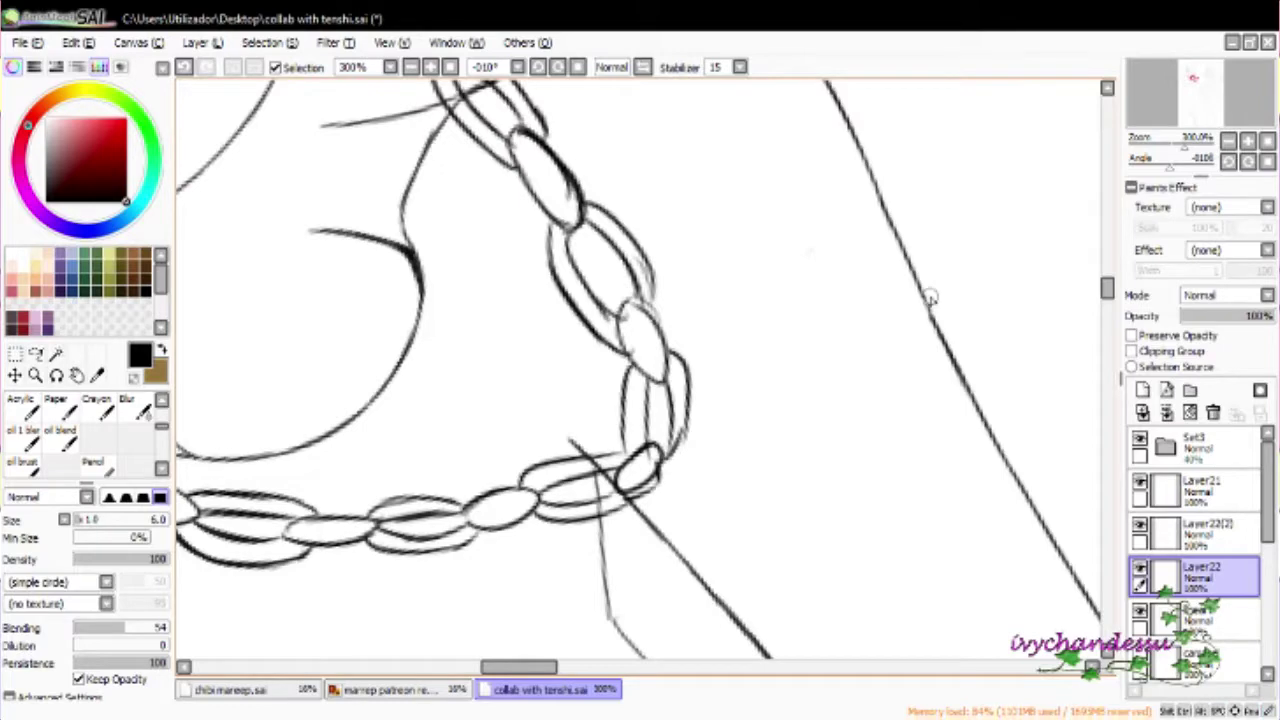
Merge the two chain layers, then transform the necklace to a smaller size and fit it around the neck
{"action": "scroll", "coordinate": [930, 297], "scroll_direction": "down", "scroll_amount": 4}
{"action": "left_click", "coordinate": [1195, 530]}
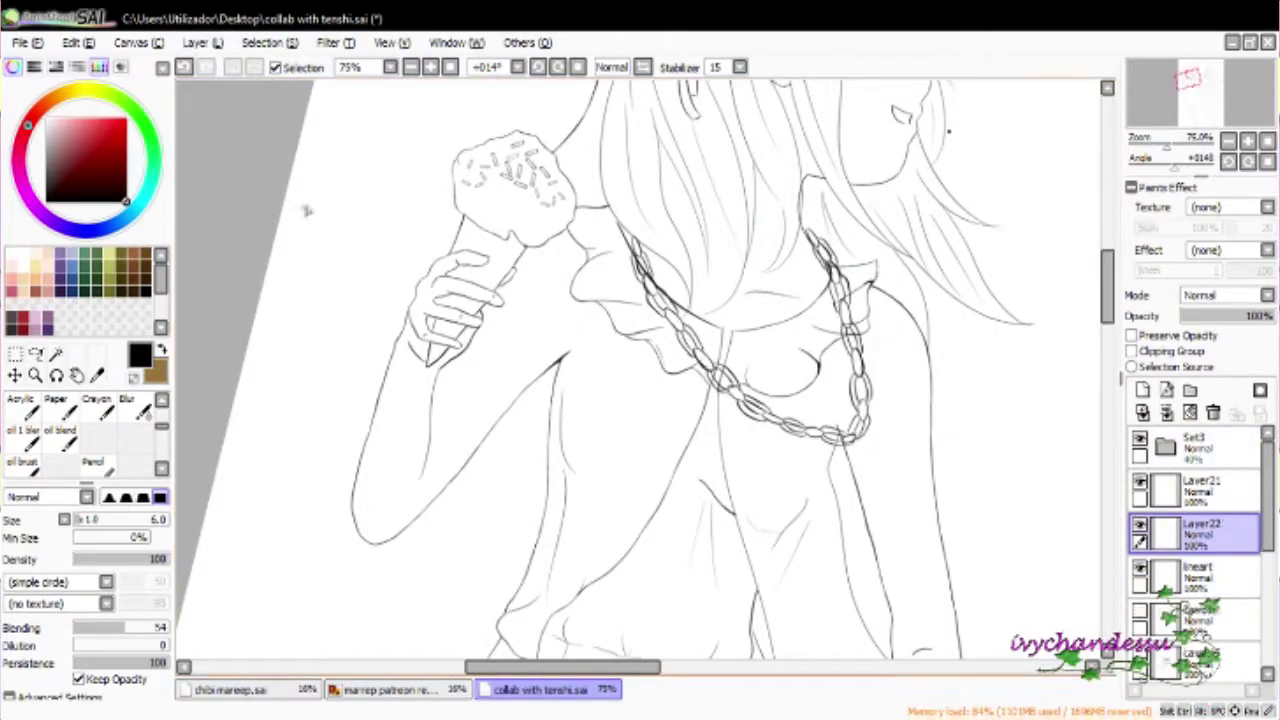
{"action": "key", "text": "ctrl+t"}
{"action": "left_click_drag", "start_coordinate": [758, 398], "coordinate": [800, 320]}
{"action": "left_click_drag", "start_coordinate": [905, 385], "coordinate": [940, 360]}
{"action": "left_click_drag", "start_coordinate": [830, 330], "coordinate": [799, 313]}
{"action": "mouse_move", "coordinate": [665, 290]}
{"action": "left_mouse_down"}
{"action": "mouse_move", "coordinate": [654, 278]}
{"action": "mouse_move", "coordinate": [600, 286]}
{"action": "mouse_move", "coordinate": [673, 277]}
{"action": "mouse_move", "coordinate": [568, 377]}
{"action": "left_mouse_up"}
{"action": "mouse_move", "coordinate": [640, 440]}
{"action": "left_mouse_down"}
{"action": "mouse_move", "coordinate": [665, 515]}
{"action": "mouse_move", "coordinate": [750, 326]}
{"action": "mouse_move", "coordinate": [743, 359]}
{"action": "left_mouse_up"}
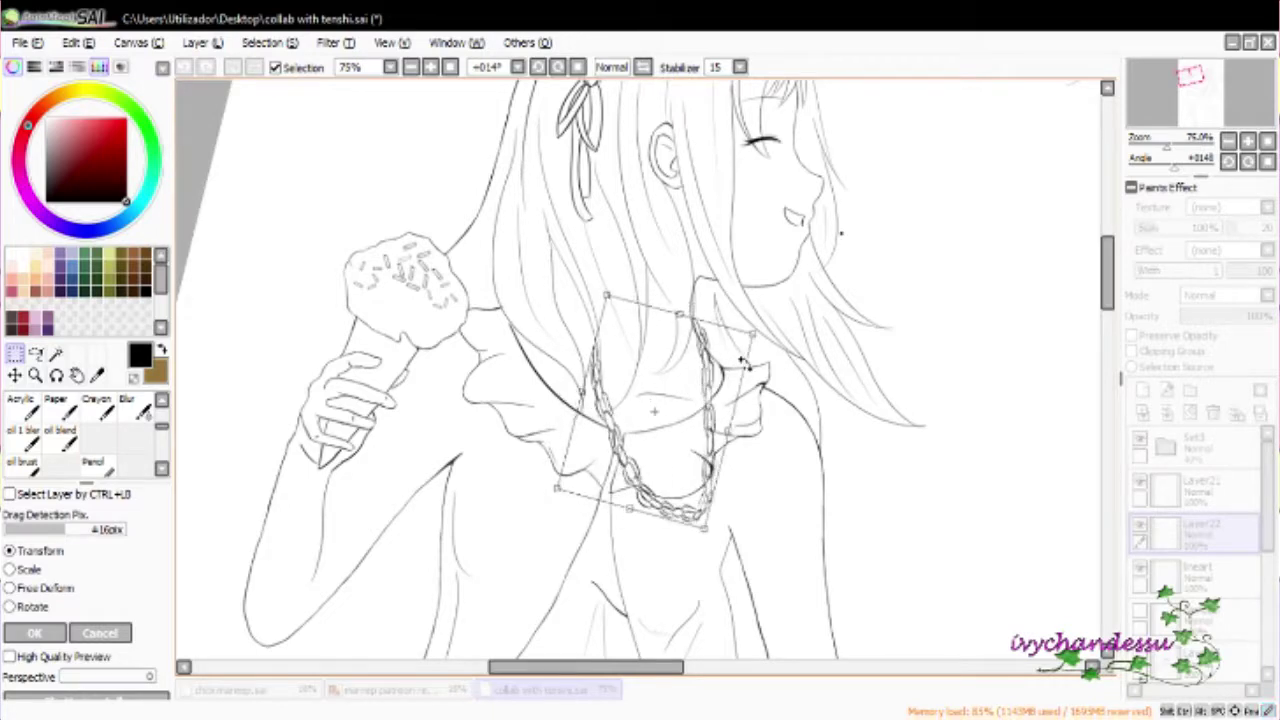
{"action": "left_click_drag", "start_coordinate": [557, 487], "coordinate": [612, 490]}
{"action": "scroll", "coordinate": [960, 240], "scroll_direction": "down", "scroll_amount": 3}
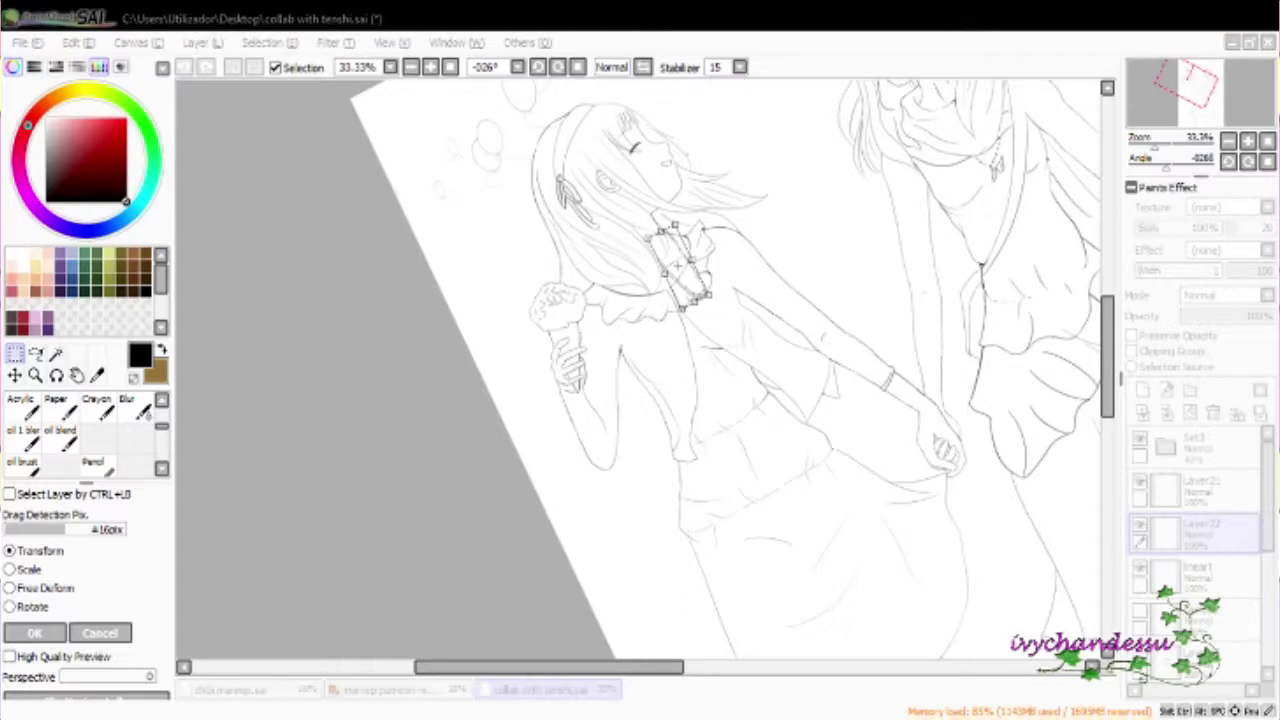
{"action": "scroll", "coordinate": [909, 391], "scroll_direction": "up", "scroll_amount": 3}
{"action": "key", "text": "Return"}
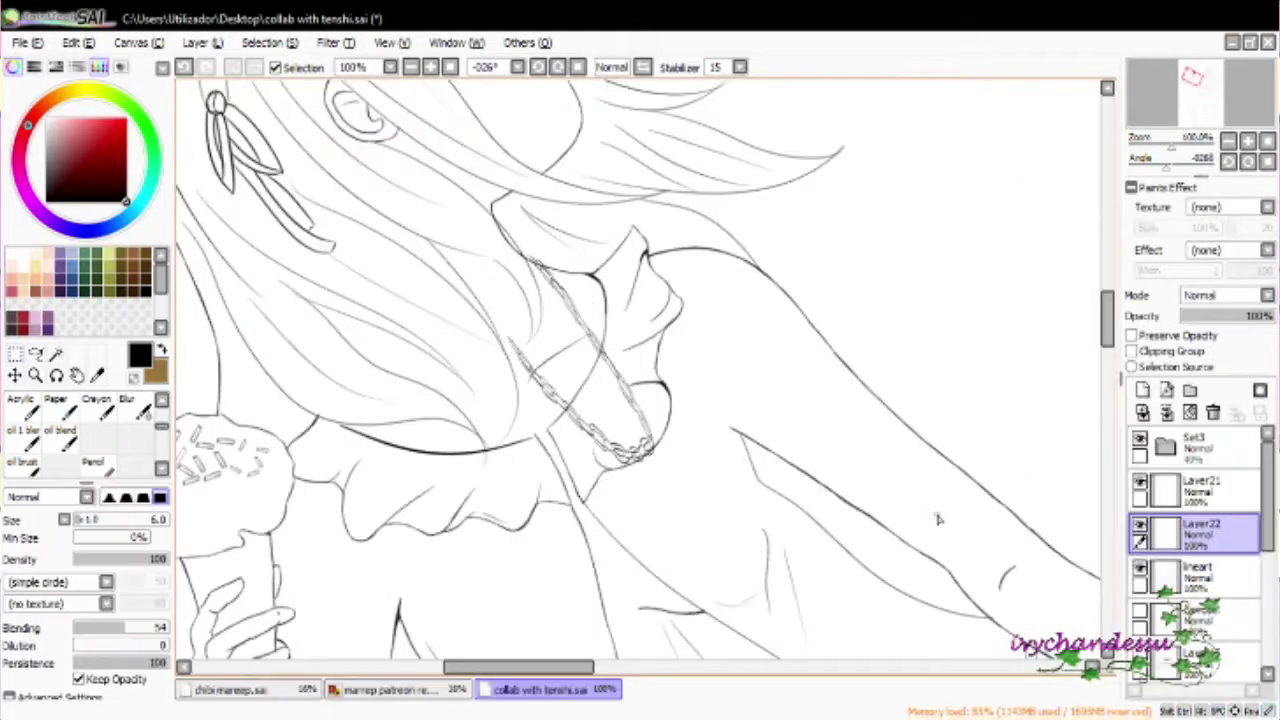
Erase one side and the bottom of the necklace, then duplicate the remaining strand and rotate the copy along the opposite neckline
{"action": "key", "text": "e"}
{"action": "mouse_move", "coordinate": [597, 330]}
{"action": "left_mouse_down"}
{"action": "mouse_move", "coordinate": [574, 447]}
{"action": "mouse_move", "coordinate": [584, 427]}
{"action": "mouse_move", "coordinate": [635, 465]}
{"action": "left_mouse_up"}
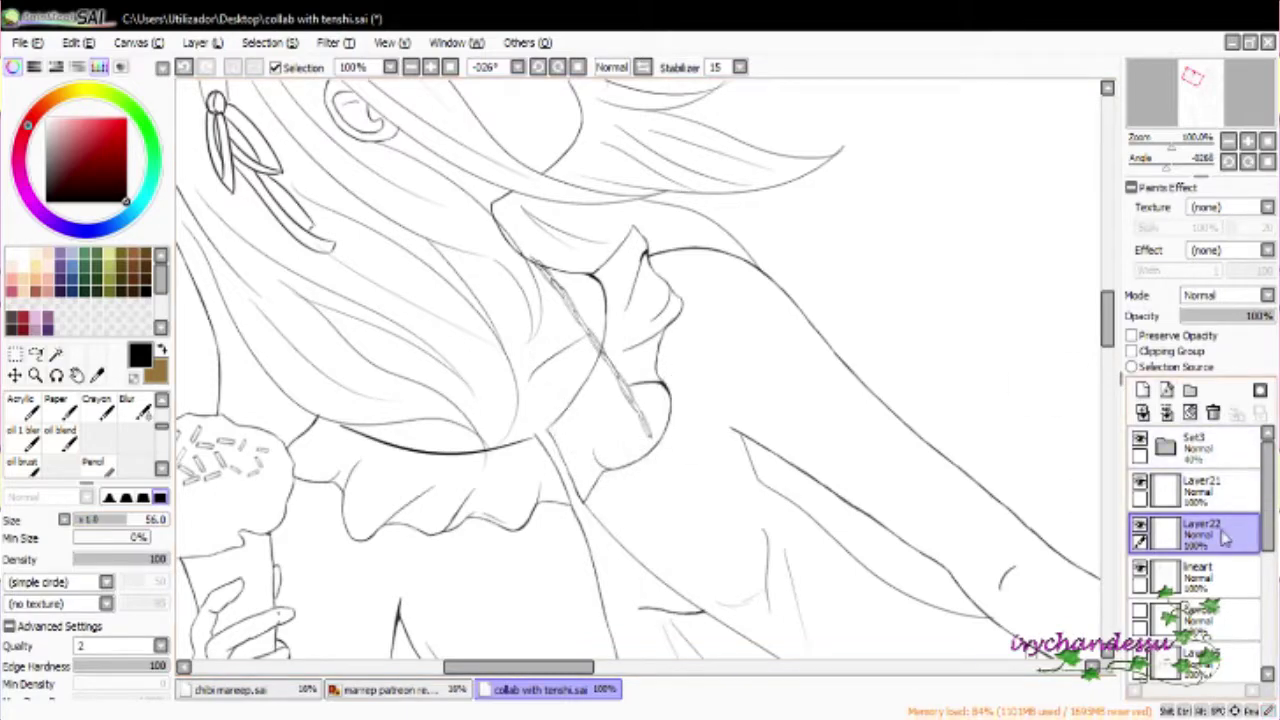
{"action": "left_click_drag", "start_coordinate": [1210, 535], "coordinate": [1143, 390]}
{"action": "left_click", "coordinate": [15, 375]}
{"action": "left_click_drag", "start_coordinate": [590, 385], "coordinate": [569, 451]}
{"action": "key", "text": "ctrl+t"}
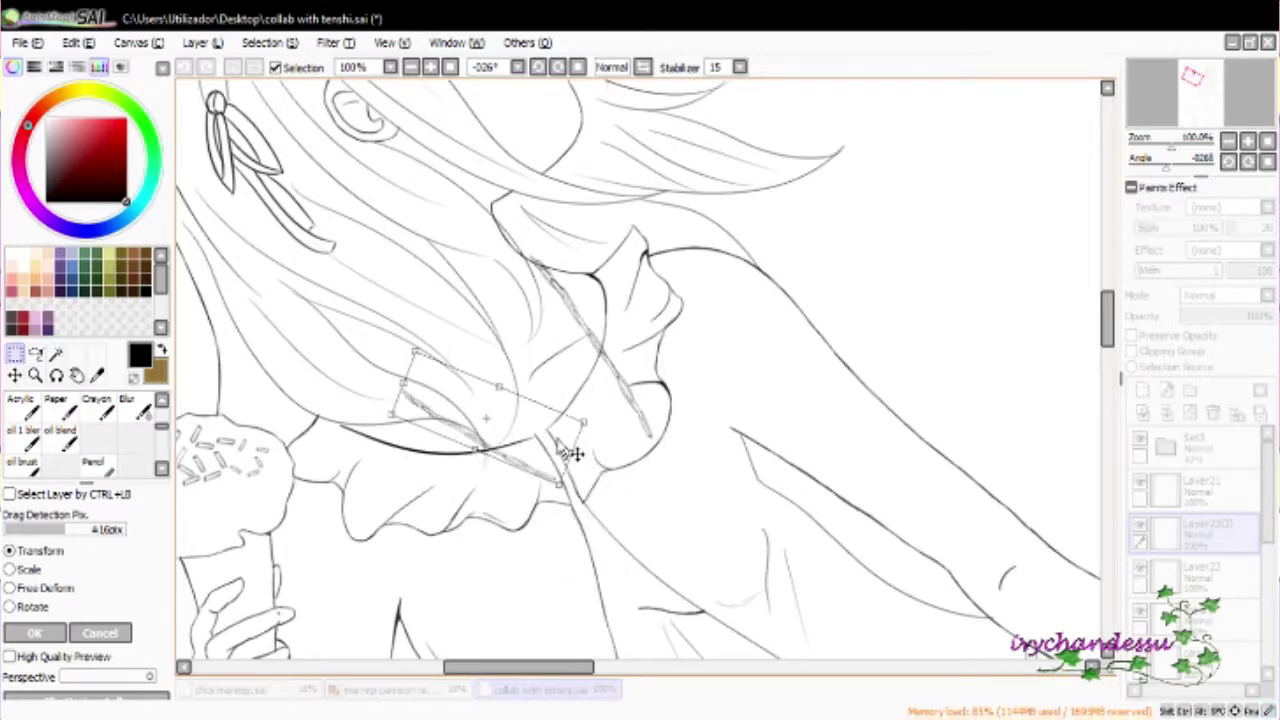
{"action": "key", "text": "Return"}
Ink the first overlapping chain links across the chest, starting at the lower end of the duplicated necklace strand
{"action": "scroll", "coordinate": [569, 451], "scroll_direction": "up", "scroll_amount": 3}
{"action": "scroll", "coordinate": [569, 456], "scroll_direction": "up", "scroll_amount": 3}
{"action": "key", "text": "b"}
{"action": "mouse_move", "coordinate": [618, 332]}
{"action": "left_mouse_down"}
{"action": "mouse_move", "coordinate": [670, 441]}
{"action": "mouse_move", "coordinate": [713, 434]}
{"action": "mouse_move", "coordinate": [685, 428]}
{"action": "mouse_move", "coordinate": [625, 366]}
{"action": "mouse_move", "coordinate": [665, 421]}
{"action": "mouse_move", "coordinate": [700, 420]}
{"action": "left_mouse_up"}
{"action": "key", "text": "ctrl+z"}
{"action": "mouse_move", "coordinate": [618, 350]}
{"action": "left_mouse_down"}
{"action": "mouse_move", "coordinate": [705, 415]}
{"action": "mouse_move", "coordinate": [630, 350]}
{"action": "mouse_move", "coordinate": [688, 449]}
{"action": "left_mouse_up"}
{"action": "key", "text": "ctrl+z"}
{"action": "key", "text": "ctrl+y"}
{"action": "key", "text": "Delete"}
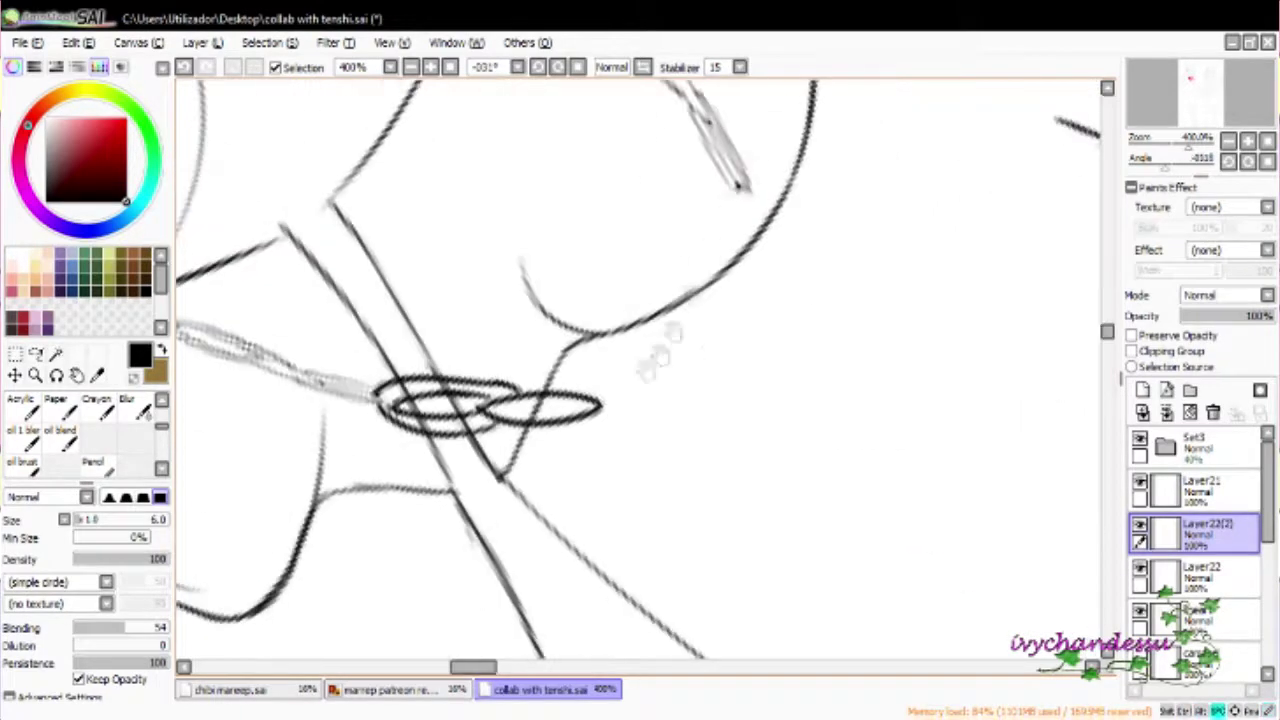
Extend the bottom of the necklace with further interlocking links toward the opposite strand, redrawing the misplaced strokes
{"action": "key", "text": "End"}
{"action": "mouse_move", "coordinate": [560, 400]}
{"action": "left_mouse_down"}
{"action": "mouse_move", "coordinate": [610, 505]}
{"action": "mouse_move", "coordinate": [655, 475]}
{"action": "left_mouse_up"}
{"action": "key", "text": "ctrl+z"}
{"action": "left_click_drag", "start_coordinate": [550, 430], "coordinate": [686, 526]}
{"action": "key", "text": "ctrl+z"}
{"action": "key", "text": "ctrl+z"}
{"action": "mouse_move", "coordinate": [600, 472]}
{"action": "left_mouse_down"}
{"action": "mouse_move", "coordinate": [740, 563]}
{"action": "mouse_move", "coordinate": [705, 532]}
{"action": "left_mouse_up"}
{"action": "key", "text": "ctrl+z"}
{"action": "mouse_move", "coordinate": [635, 460]}
{"action": "left_mouse_down"}
{"action": "mouse_move", "coordinate": [672, 498]}
{"action": "mouse_move", "coordinate": [590, 520]}
{"action": "left_mouse_up"}
{"action": "key", "text": "Delete"}
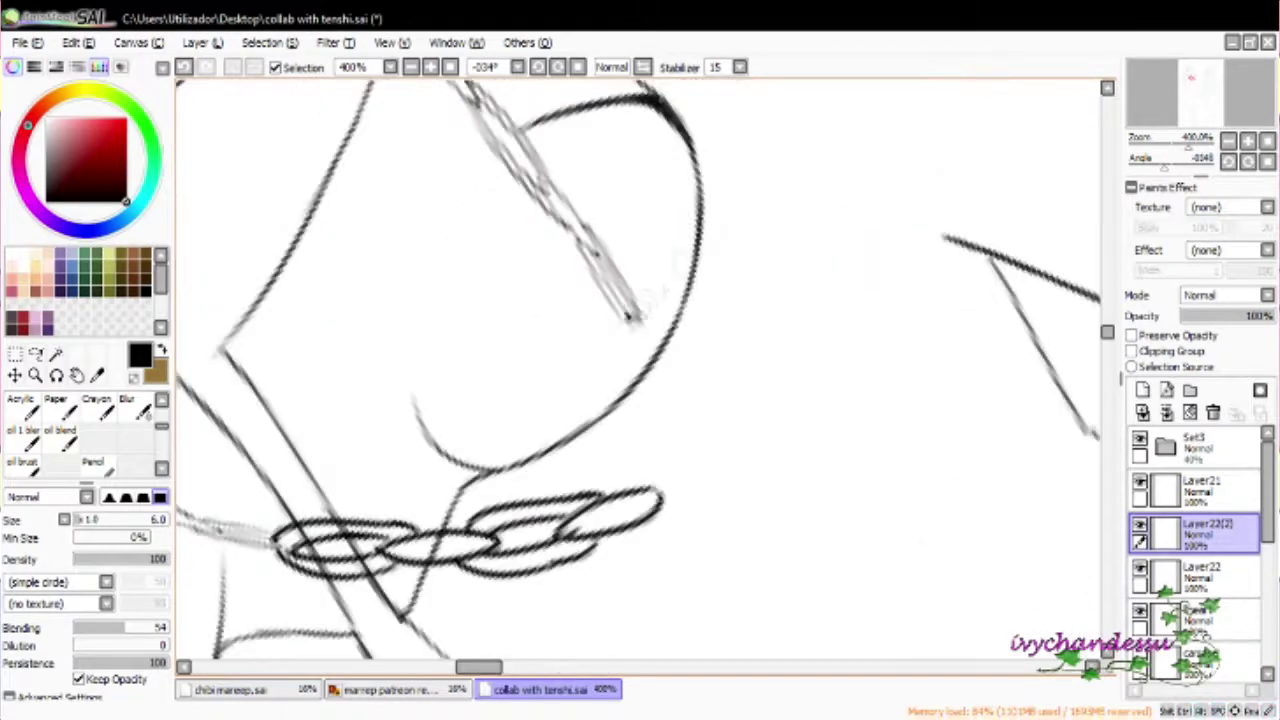
Ink the last links that curve up to meet the lower end of the opposite necklace strand
{"action": "mouse_move", "coordinate": [638, 318]}
{"action": "left_mouse_down"}
{"action": "mouse_move", "coordinate": [628, 346]}
{"action": "mouse_move", "coordinate": [686, 382]}
{"action": "mouse_move", "coordinate": [680, 430]}
{"action": "left_mouse_up"}
{"action": "mouse_move", "coordinate": [662, 368]}
{"action": "left_mouse_down"}
{"action": "mouse_move", "coordinate": [684, 440]}
{"action": "mouse_move", "coordinate": [700, 446]}
{"action": "left_mouse_up"}
{"action": "left_click_drag", "start_coordinate": [810, 345], "coordinate": [760, 300]}
{"action": "mouse_move", "coordinate": [640, 420]}
{"action": "left_mouse_down"}
{"action": "mouse_move", "coordinate": [648, 472]}
{"action": "mouse_move", "coordinate": [628, 524]}
{"action": "left_mouse_up"}
{"action": "mouse_move", "coordinate": [566, 462]}
{"action": "left_mouse_down"}
{"action": "mouse_move", "coordinate": [612, 500]}
{"action": "mouse_move", "coordinate": [626, 482]}
{"action": "mouse_move", "coordinate": [632, 554]}
{"action": "left_mouse_up"}
{"action": "key", "text": "ctrl+z"}
{"action": "left_click_drag", "start_coordinate": [556, 486], "coordinate": [636, 552]}
{"action": "left_click_drag", "start_coordinate": [566, 478], "coordinate": [628, 540]}
Select the newly inked bottom links and transform them into a flatter, smaller section that fits between the two strands
{"action": "scroll", "coordinate": [612, 505], "scroll_direction": "down", "scroll_amount": 4}
{"action": "key", "text": "ctrl+t"}
{"action": "key", "text": "Return"}
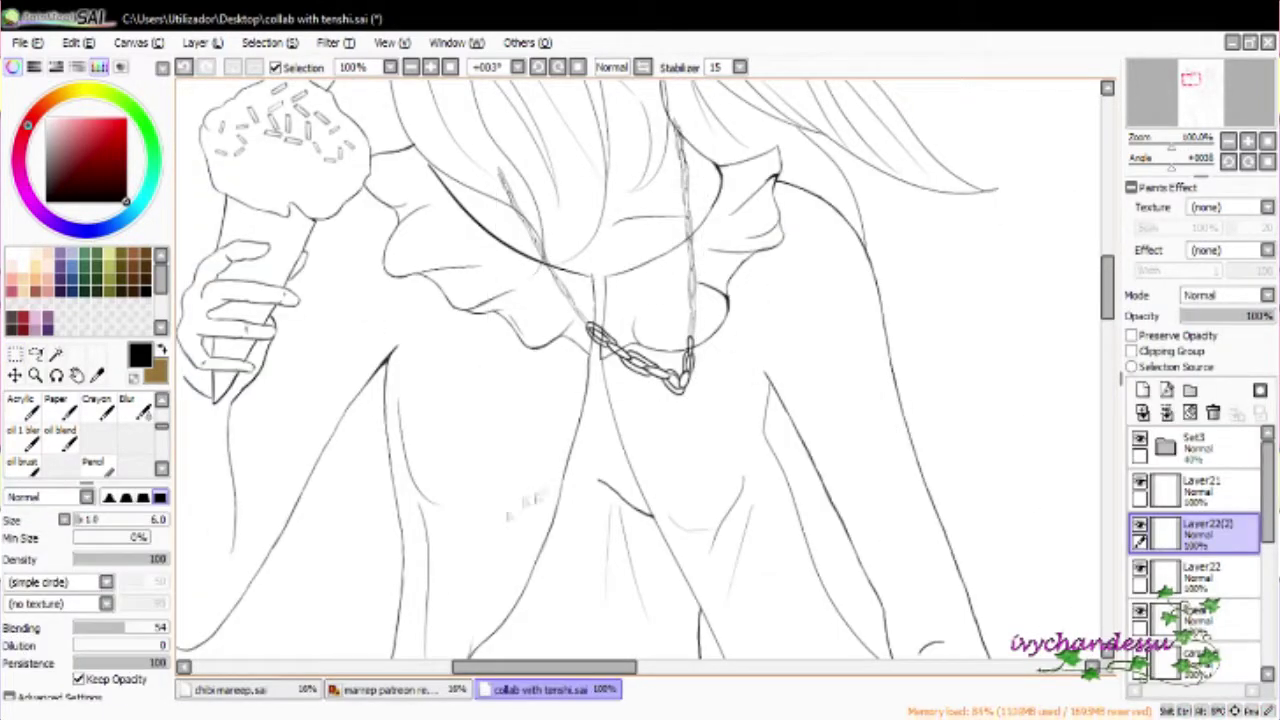
{"action": "left_click_drag", "start_coordinate": [600, 340], "coordinate": [680, 390]}
{"action": "key", "text": "ctrl+t"}
{"action": "mouse_move", "coordinate": [643, 312]}
{"action": "left_mouse_down"}
{"action": "mouse_move", "coordinate": [643, 360]}
{"action": "mouse_move", "coordinate": [660, 378]}
{"action": "mouse_move", "coordinate": [677, 347]}
{"action": "left_mouse_up"}
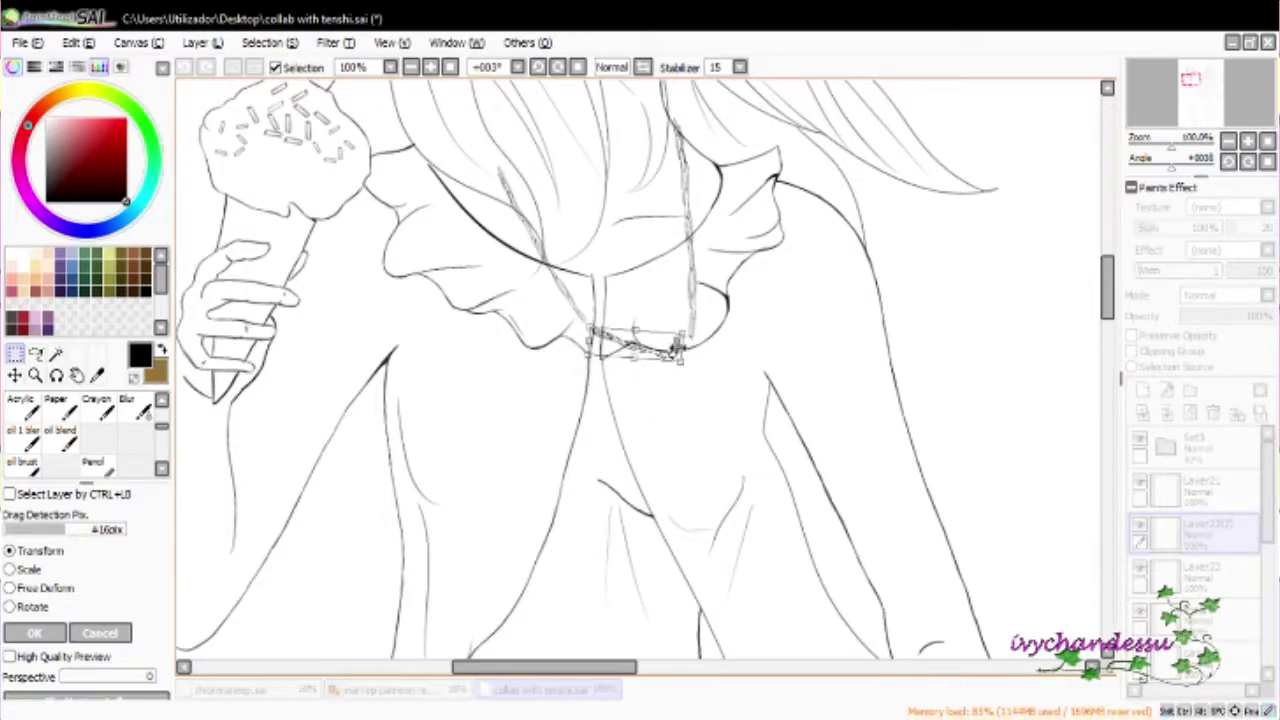
{"action": "key", "text": "Return"}
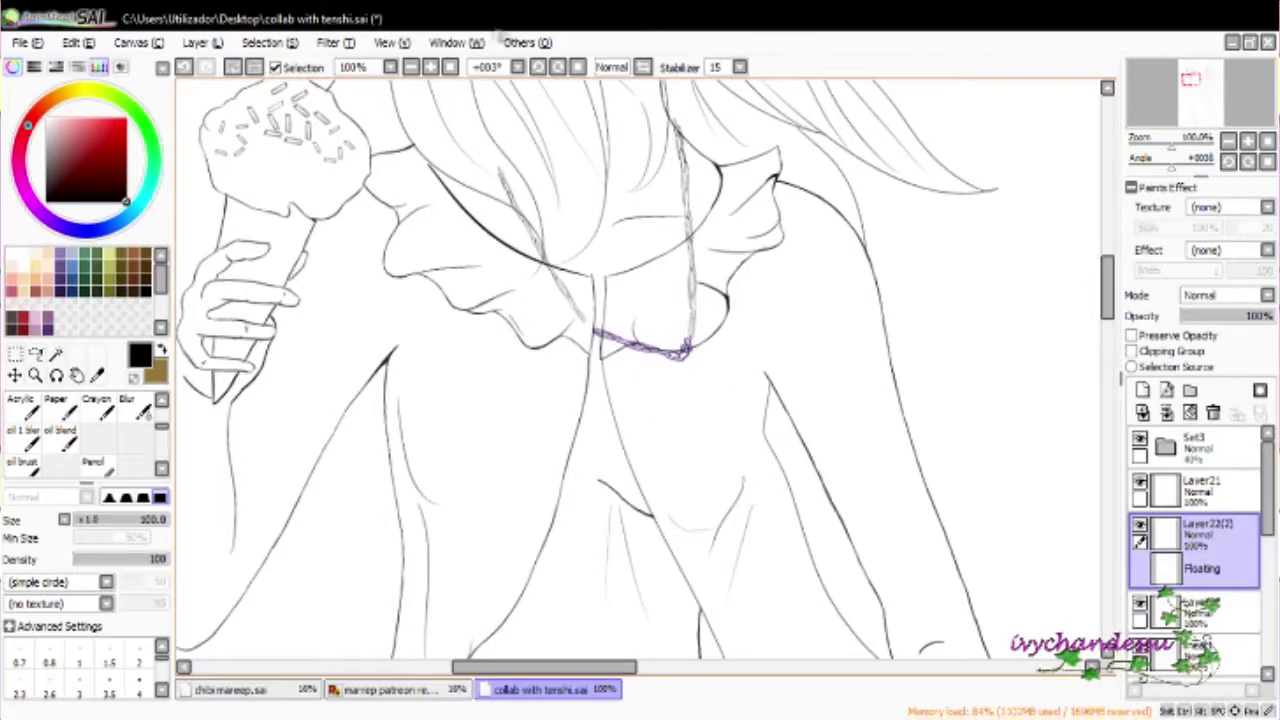
Deselect the fitted links and ink a small link bridging the gap between the duplicated strand and the bottom section
{"action": "key", "text": "ctrl+t"}
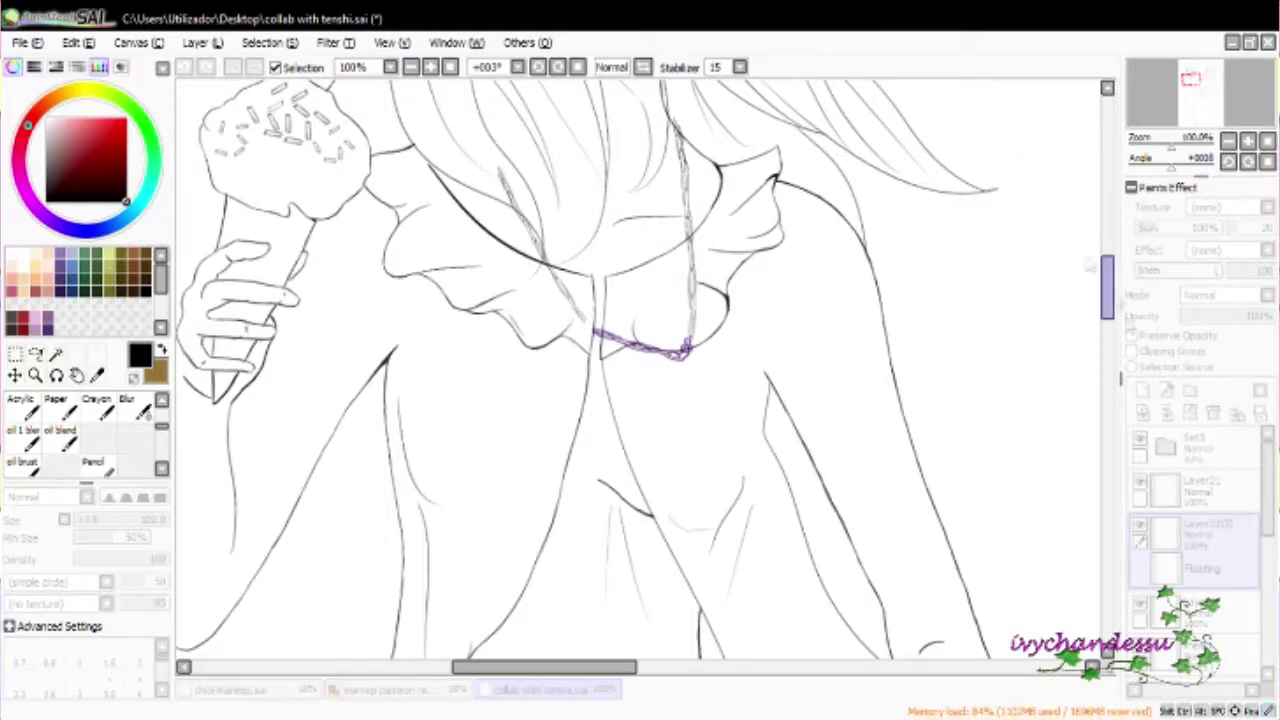
{"action": "key", "text": "ctrl+plus"}
{"action": "key", "text": "ctrl+plus"}
{"action": "key", "text": "ctrl+plus"}
{"action": "key", "text": "ctrl+plus"}
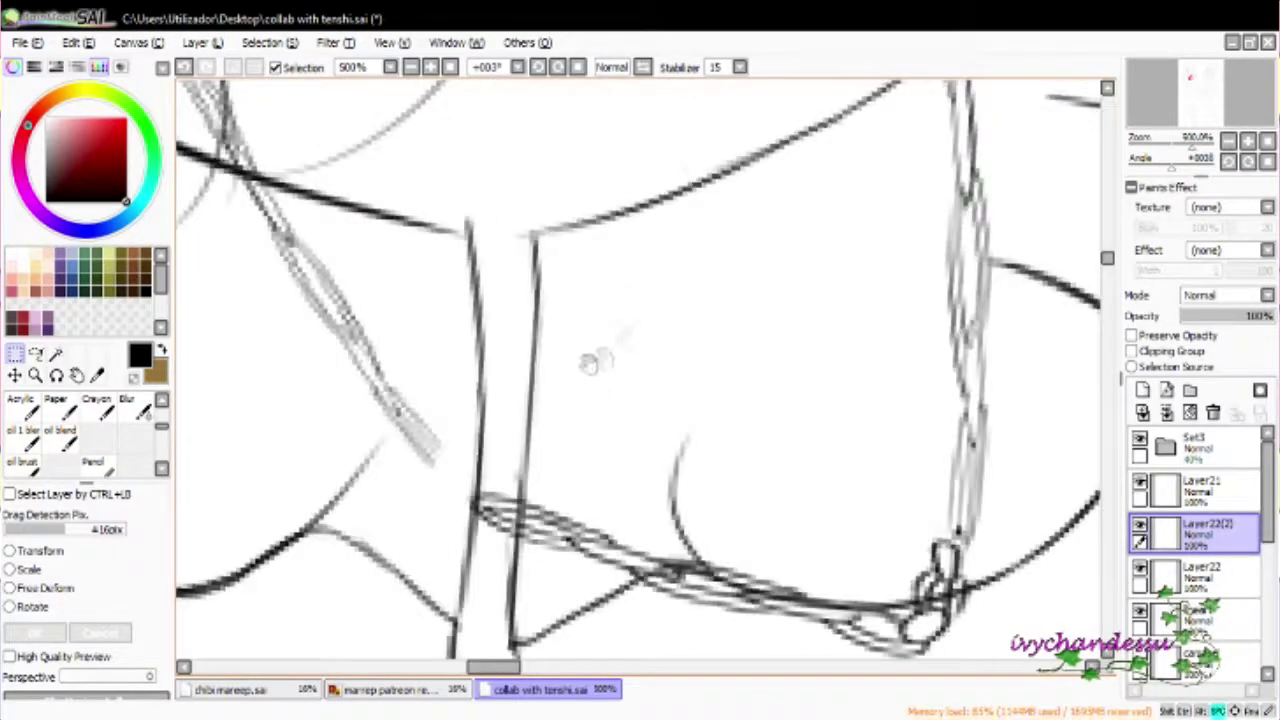
{"action": "left_click_drag", "start_coordinate": [884, 372], "coordinate": [1009, 227]}
{"action": "key", "text": "Return"}
{"action": "left_click_drag", "start_coordinate": [548, 310], "coordinate": [602, 356]}
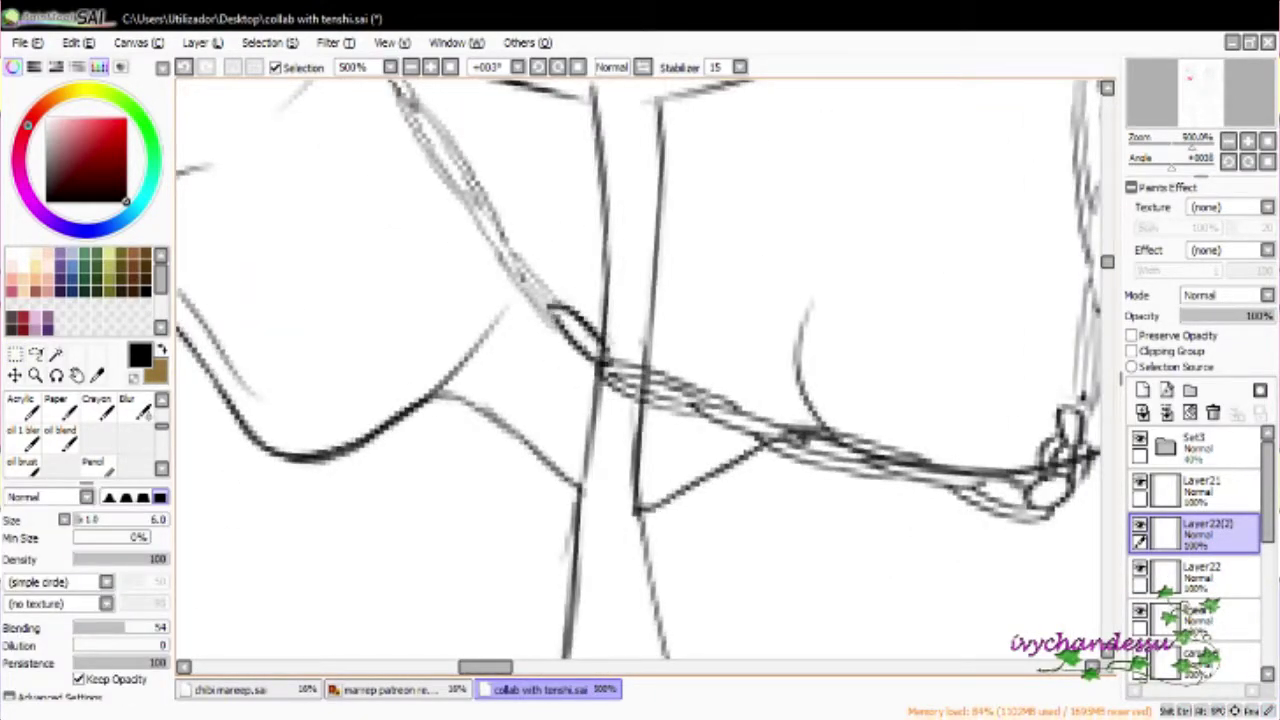
Check the visibility of Layer22(2), then erase the upper end of its necklace strand where it overlaps the hair
{"action": "key", "text": "ctrl+minus"}
{"action": "key", "text": "ctrl+minus"}
{"action": "key", "text": "ctrl+minus"}
{"action": "key", "text": "ctrl+minus"}
{"action": "key", "text": "ctrl+minus"}
{"action": "key", "text": "ctrl+minus"}
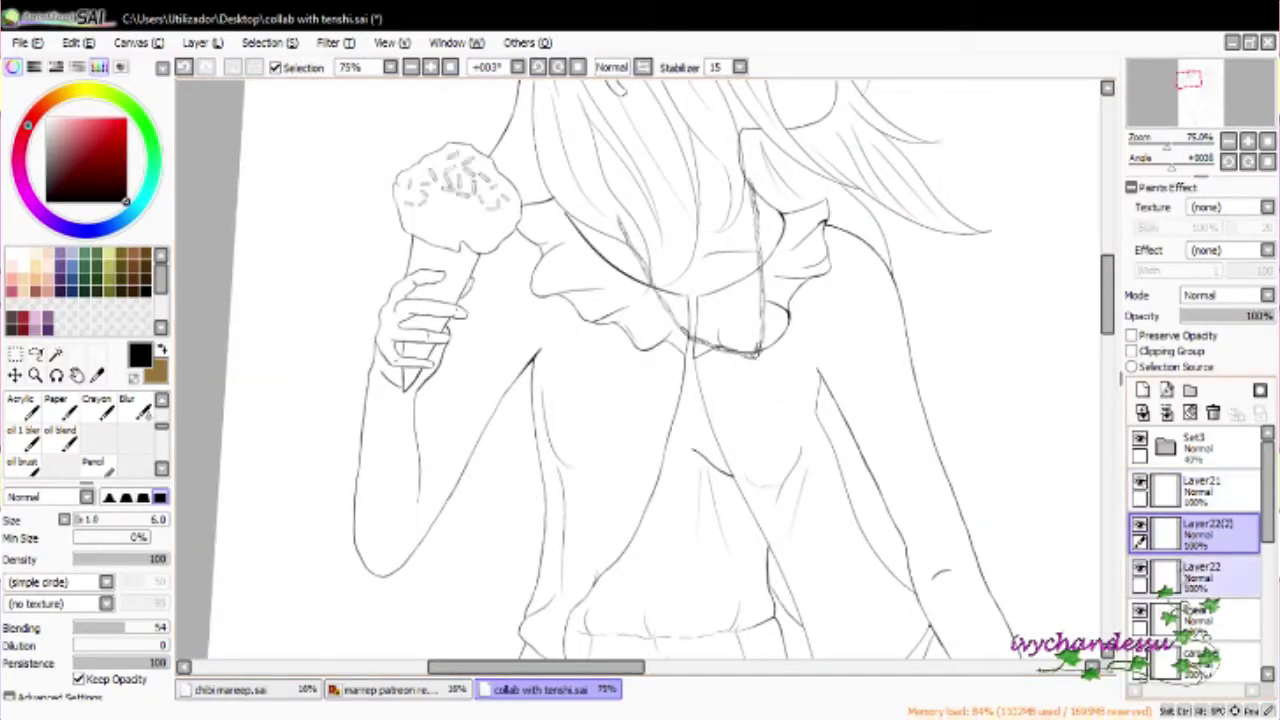
{"action": "left_click", "coordinate": [1165, 490]}
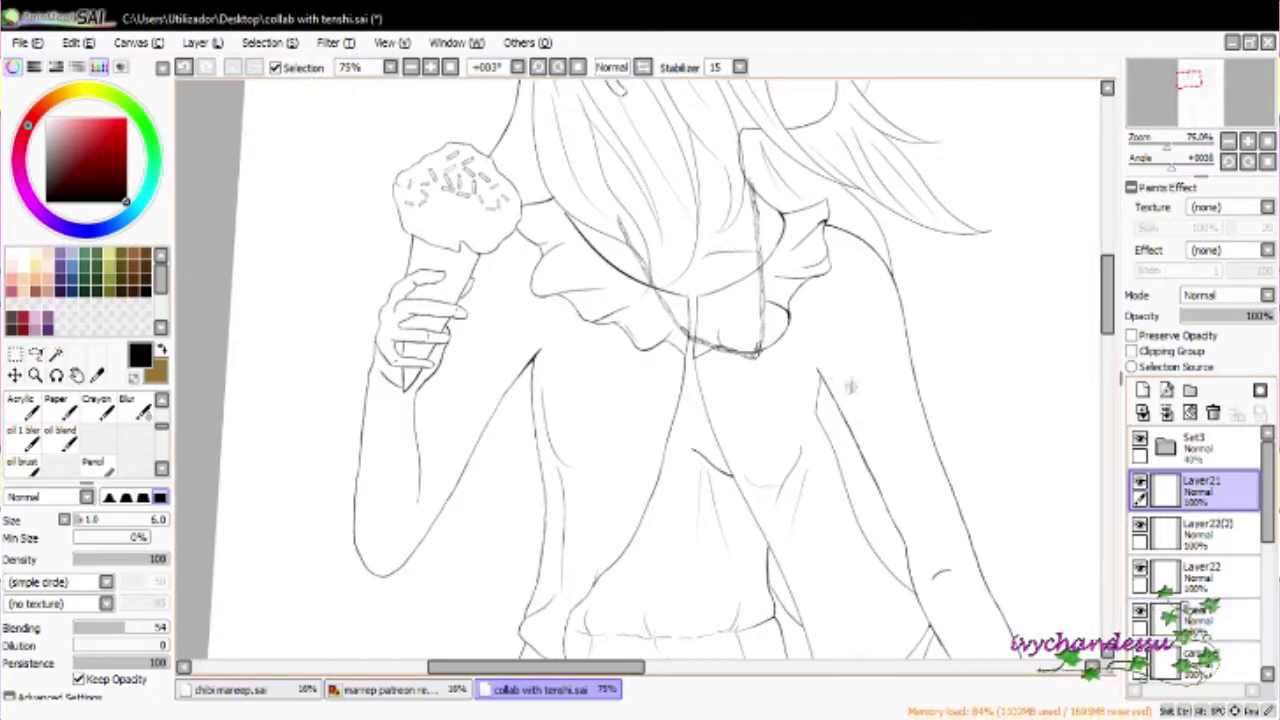
{"action": "left_click", "coordinate": [1140, 527]}
{"action": "left_click", "coordinate": [1140, 527]}
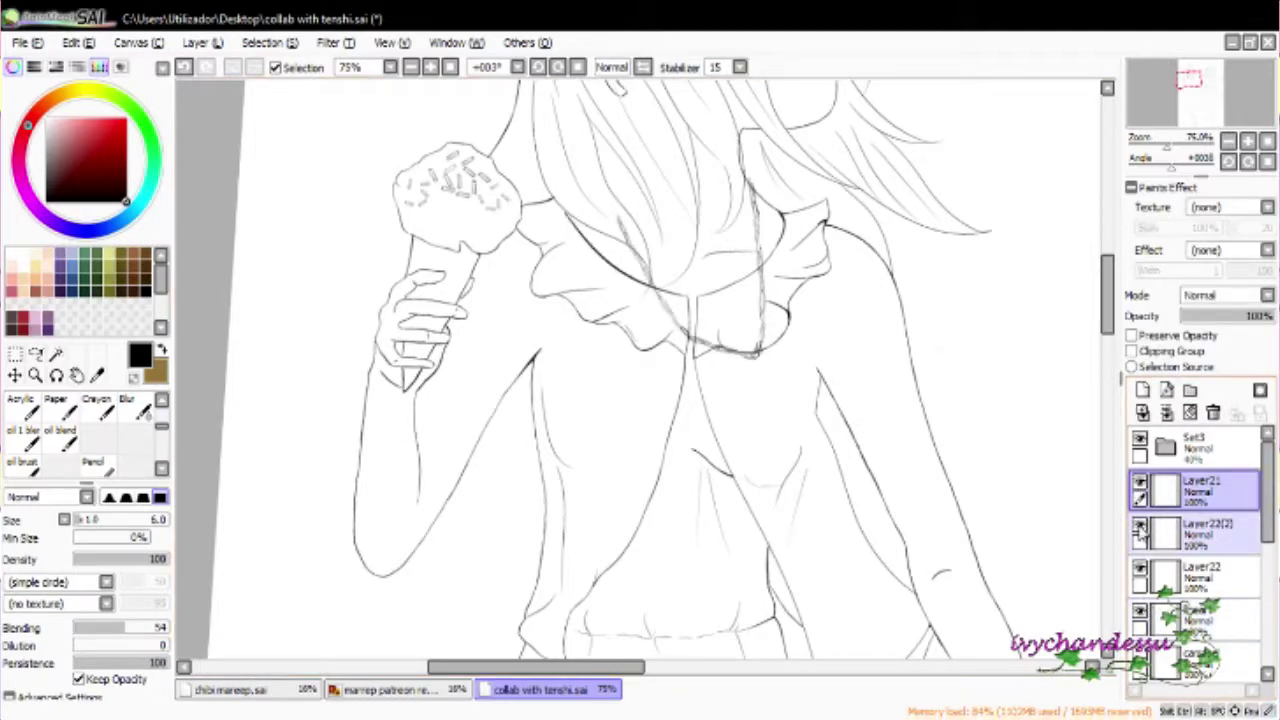
{"action": "left_click", "coordinate": [1208, 540]}
{"action": "scroll", "coordinate": [725, 643], "scroll_direction": "up", "scroll_amount": 3}
{"action": "key", "text": "e"}
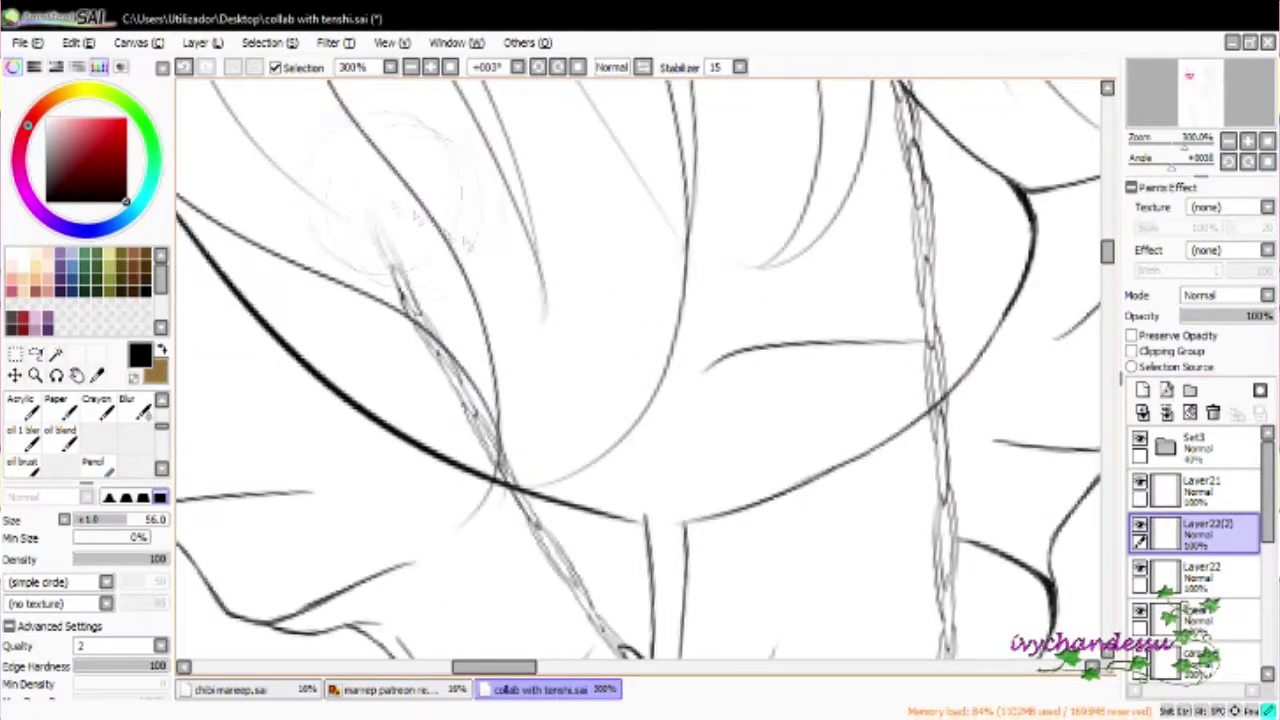
{"action": "scroll", "coordinate": [528, 286], "scroll_direction": "down", "scroll_amount": 6}
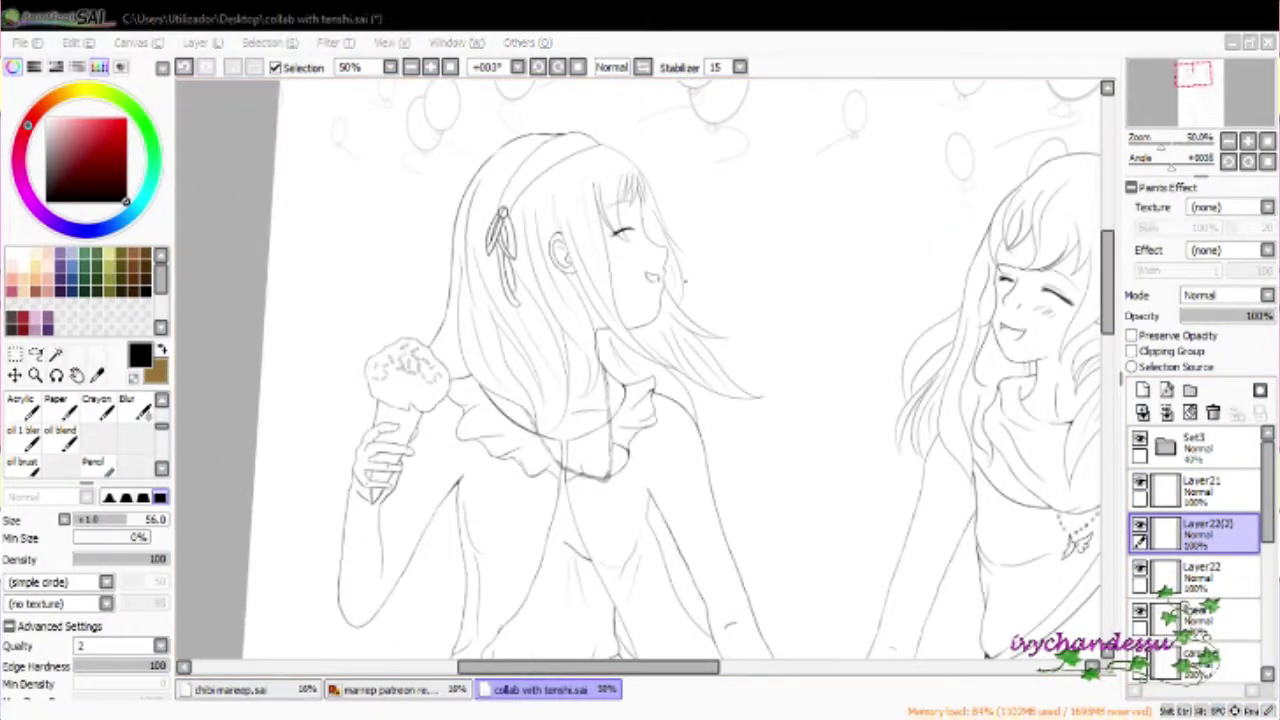